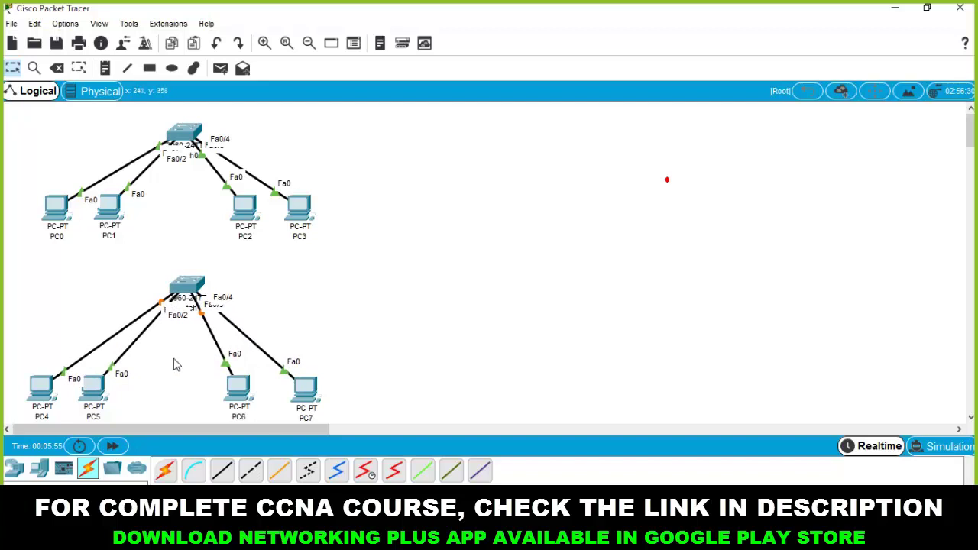
Give PC4 the static IP address 10.0.0.1 with subnet mask 255.0.0.0 and close its window.
left_click(36, 392)
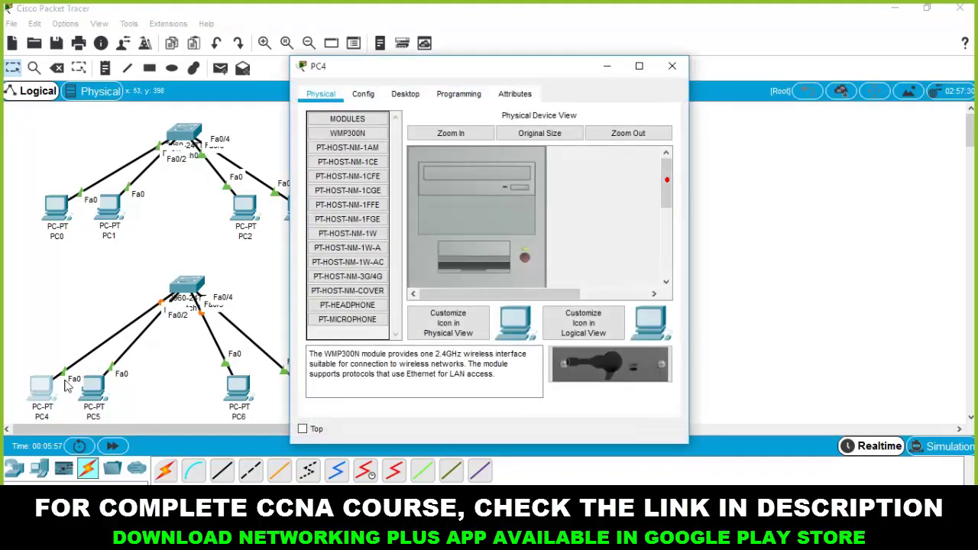
left_click_drag(396, 73, 534, 73)
left_click(540, 95)
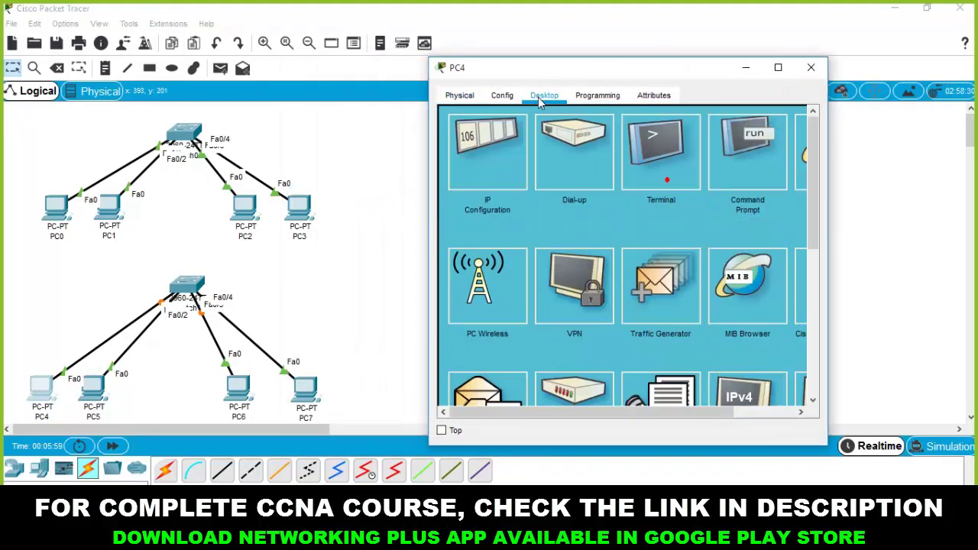
left_click(498, 153)
left_click(580, 196)
type("10.0.0")
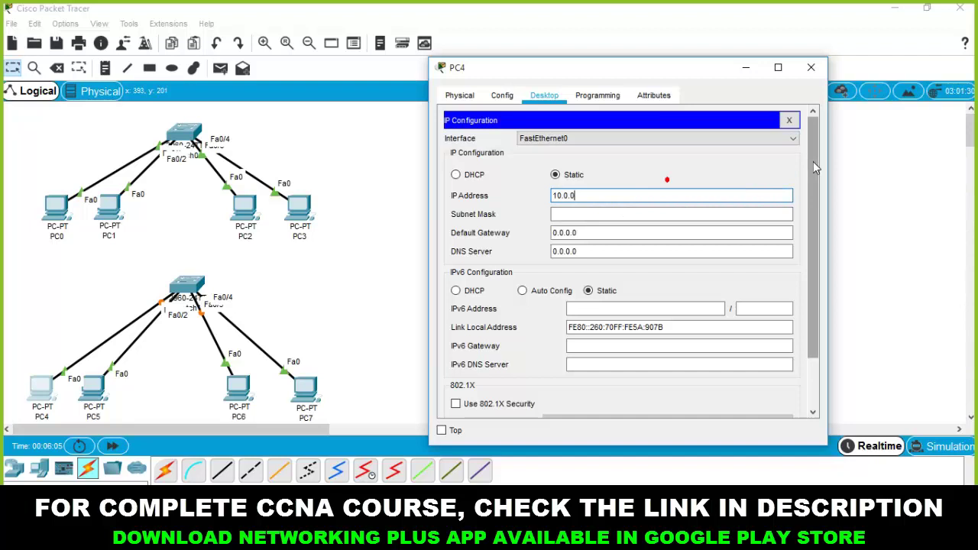
type(".1")
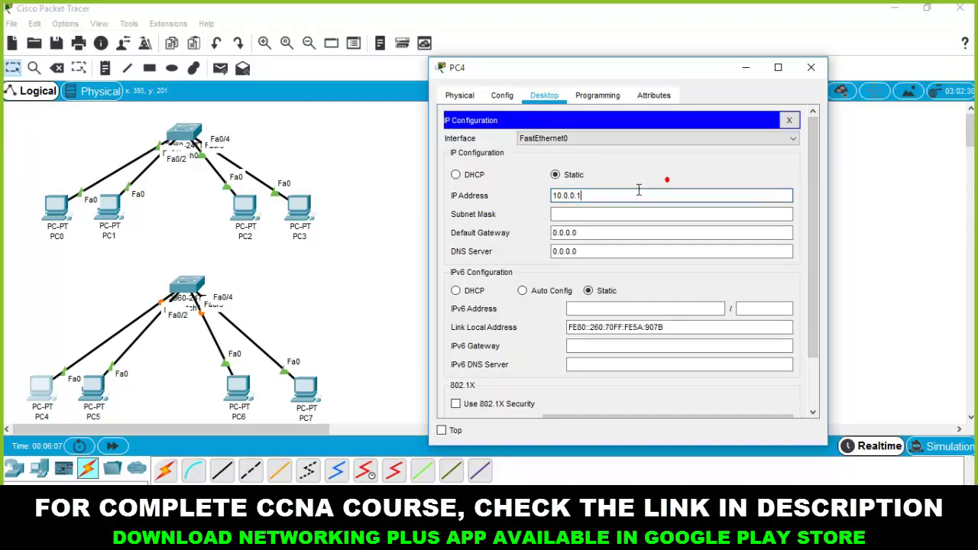
left_click_drag(600, 196, 544, 200)
left_click(570, 216)
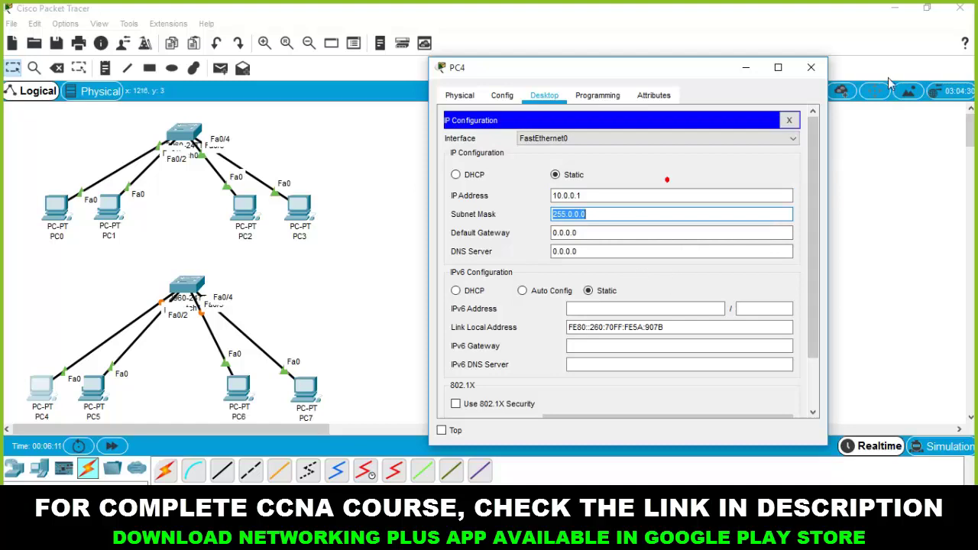
left_click(810, 67)
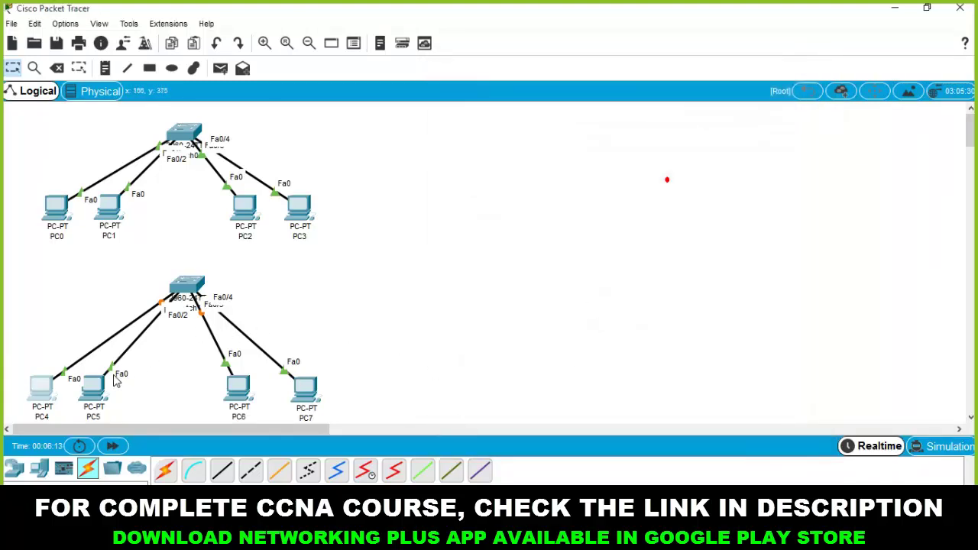
Give PC5 the static IP address 10.0.0.2 with subnet mask 255.0.0.0 and close its window.
left_click(93, 390)
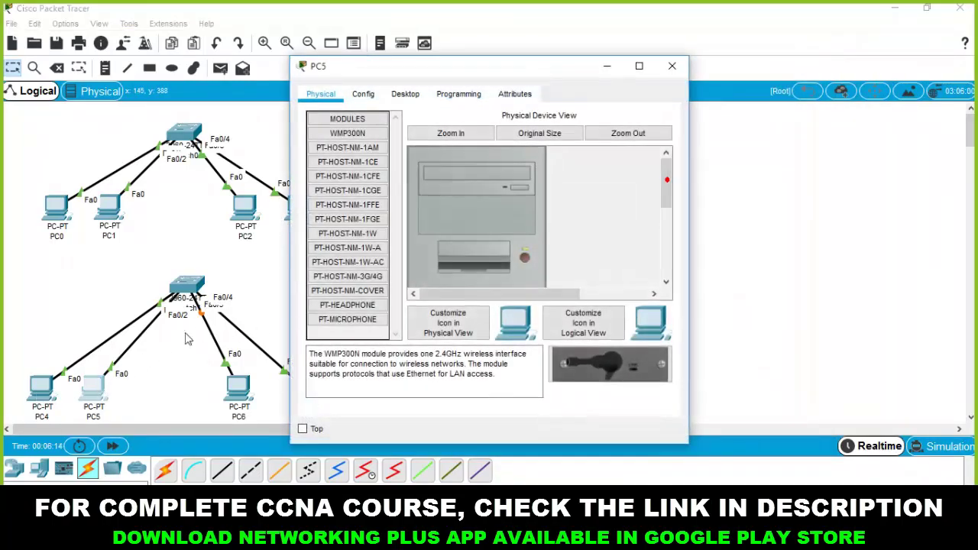
left_click(411, 98)
left_click(360, 148)
left_click(437, 193)
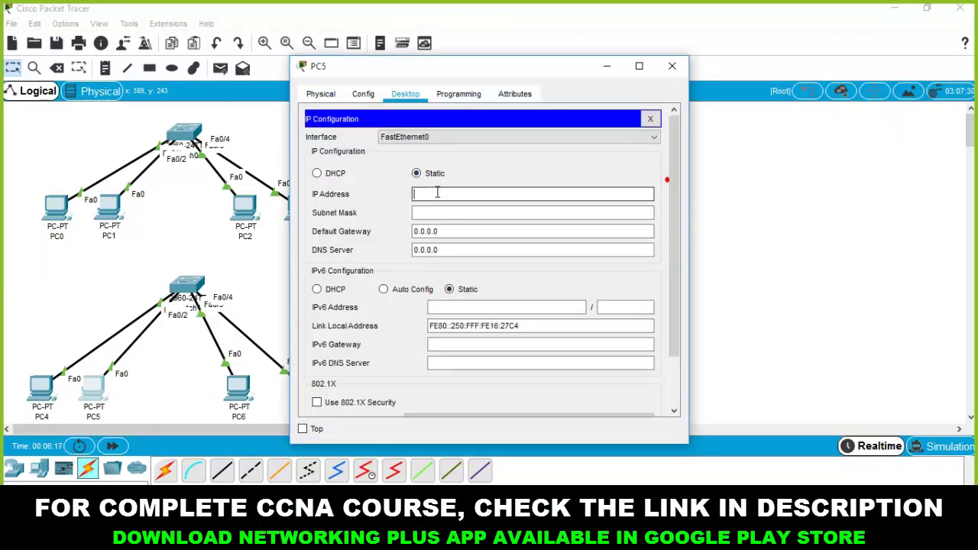
type("10.0.0.12")
key("Tab")
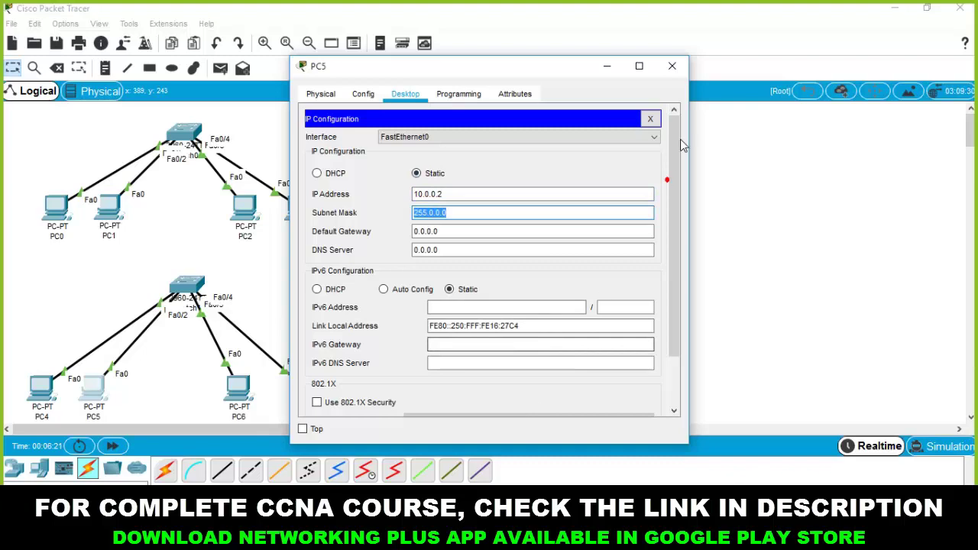
left_click(672, 66)
Give PC6 the static IP address 10.0.0.3 with the default subnet mask.
left_click(241, 388)
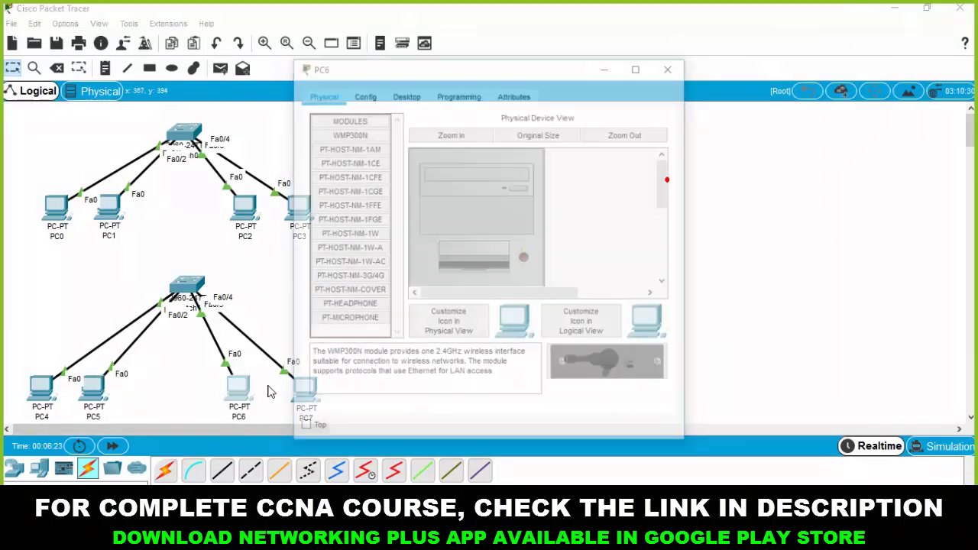
left_click(405, 94)
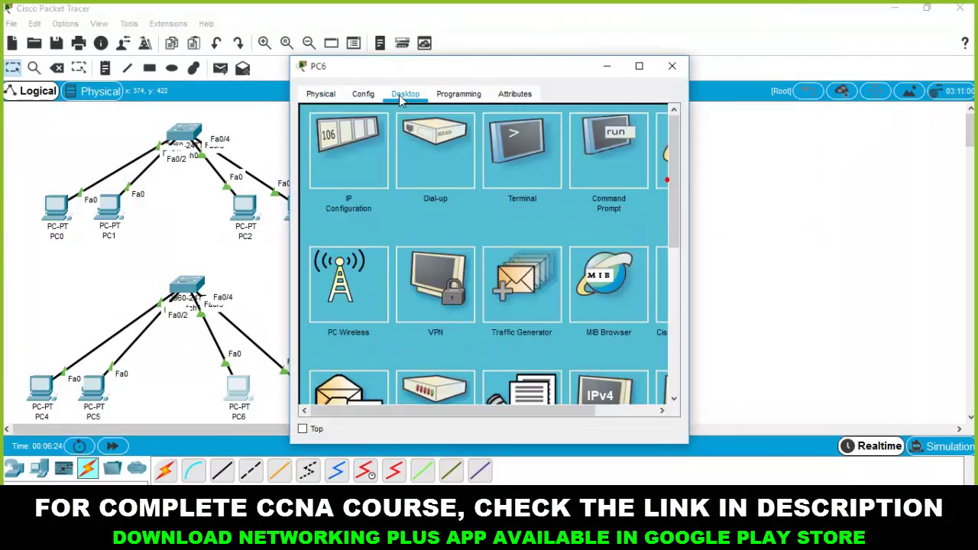
left_click(330, 144)
left_click(453, 191)
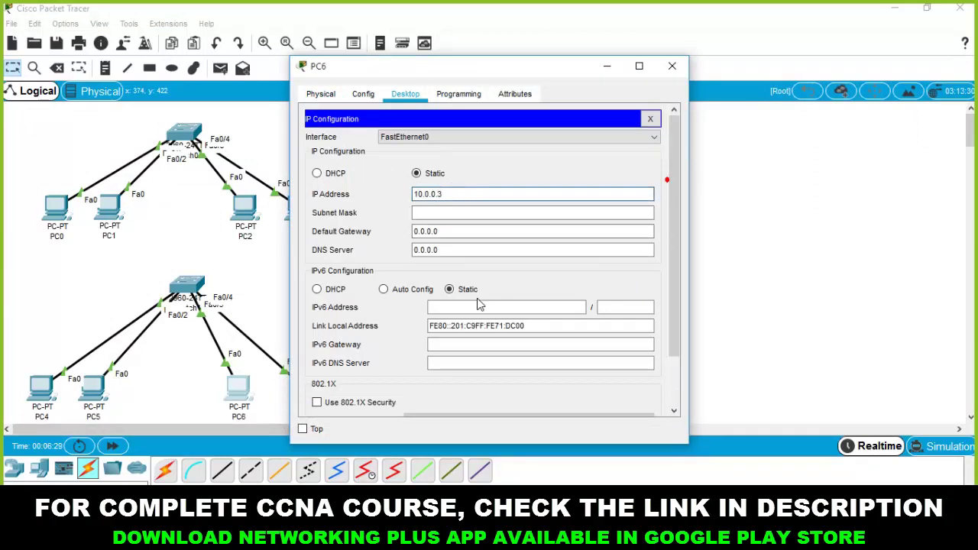
key("Tab")
left_click_drag(430, 71, 587, 70)
Give PC7 the static IP address 10.0.0.4 with subnet mask 255.0.0.0 and close its window.
left_click(304, 382)
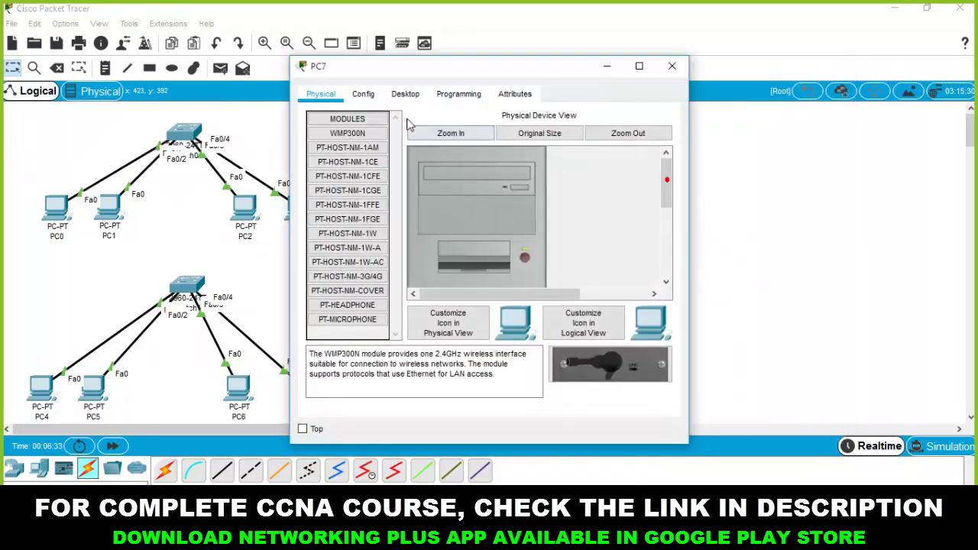
left_click(405, 93)
left_click(349, 159)
left_click(455, 196)
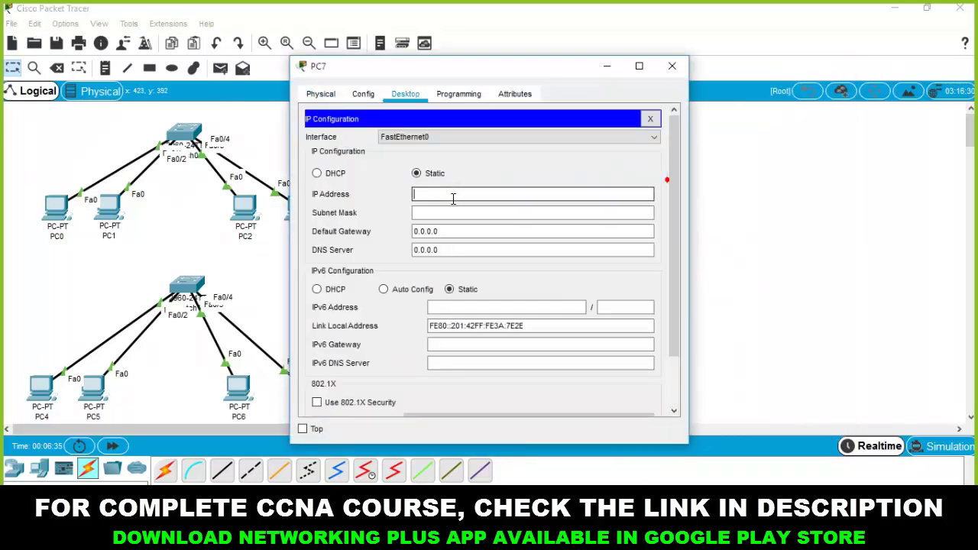
type("10.0.0.1")
key("Tab")
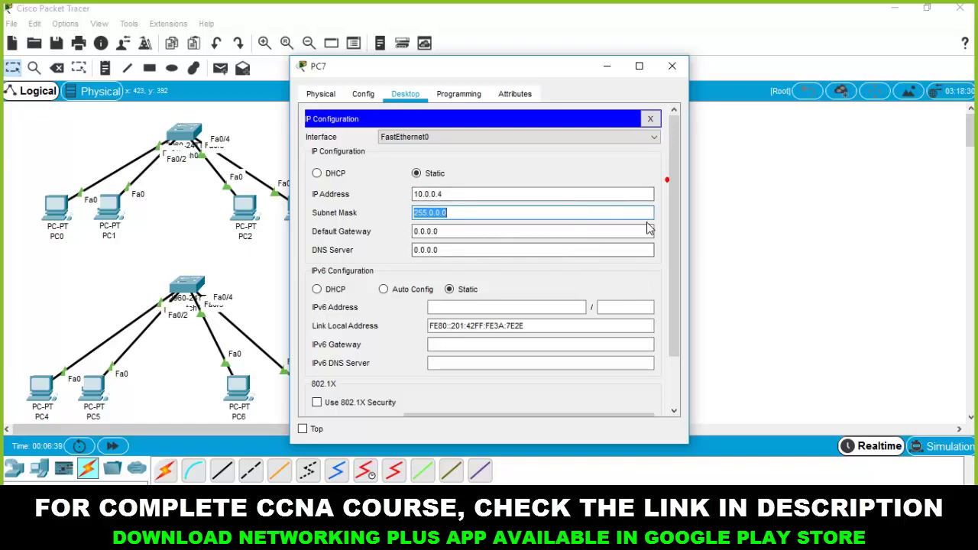
left_click(672, 66)
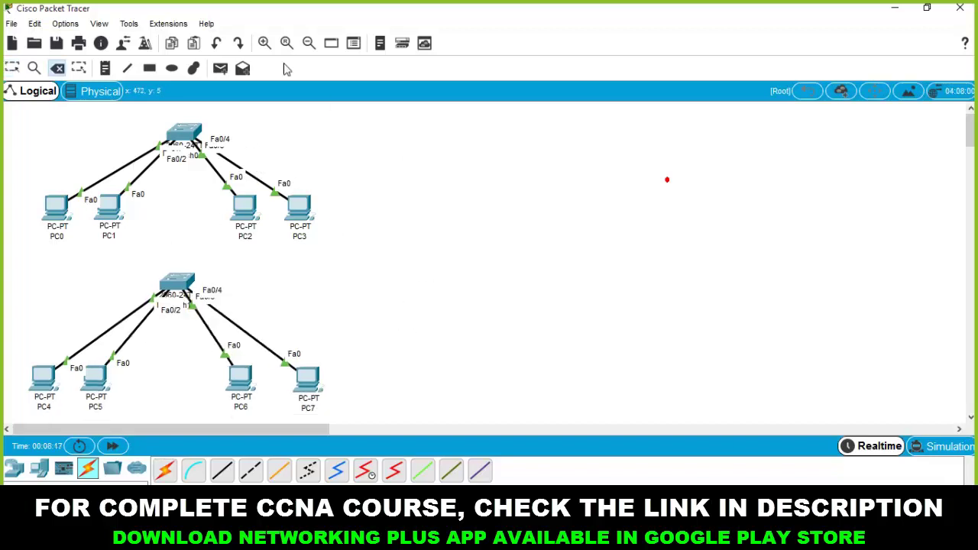
Arrange the Switch1 window side by side with the topology and open the switch's command line.
left_click(13, 70)
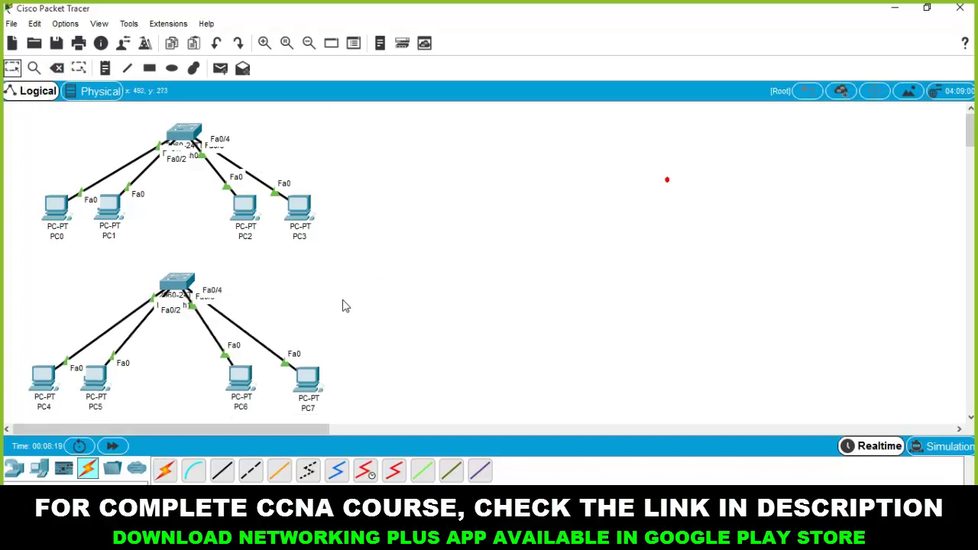
left_click_drag(221, 258, 139, 304)
left_click(280, 293)
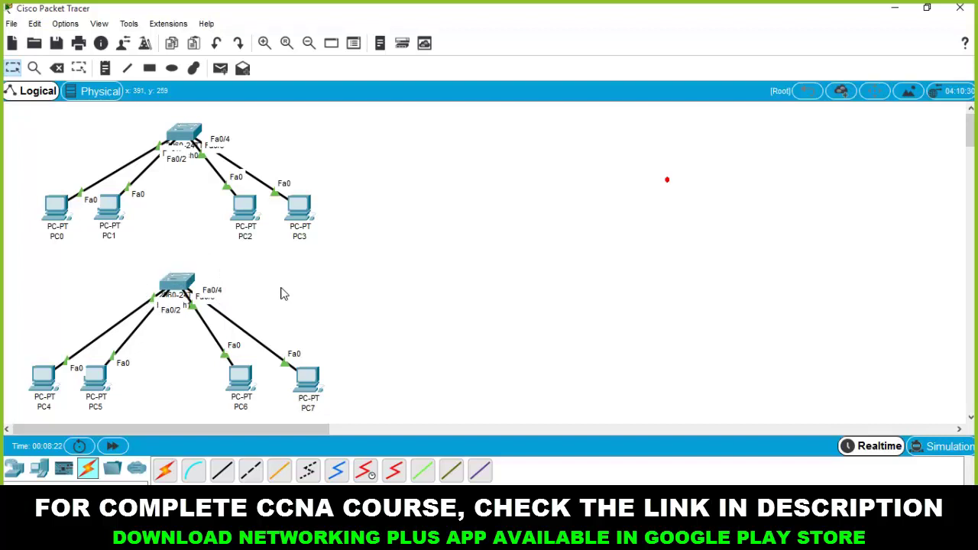
left_click(175, 289)
left_click_drag(378, 71, 976, 75)
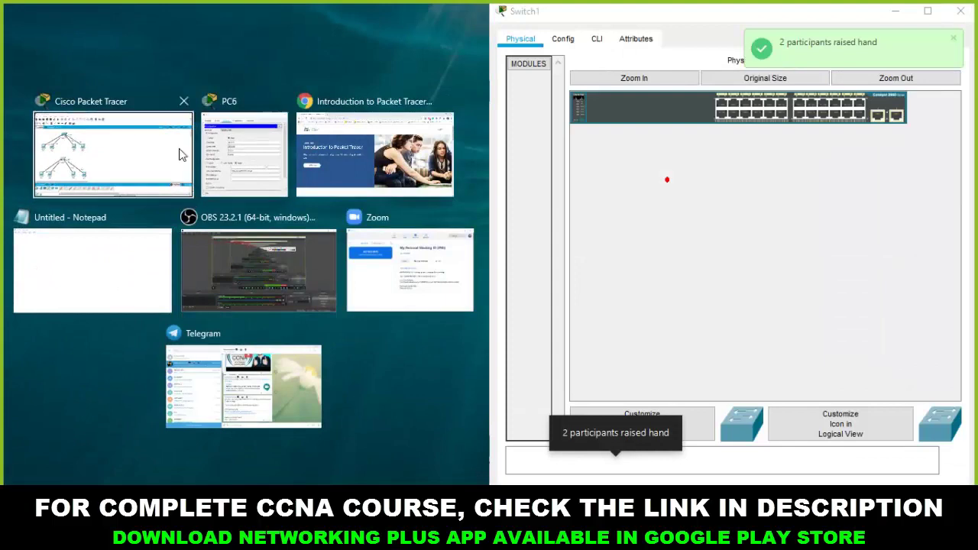
left_click(107, 149)
left_click(596, 39)
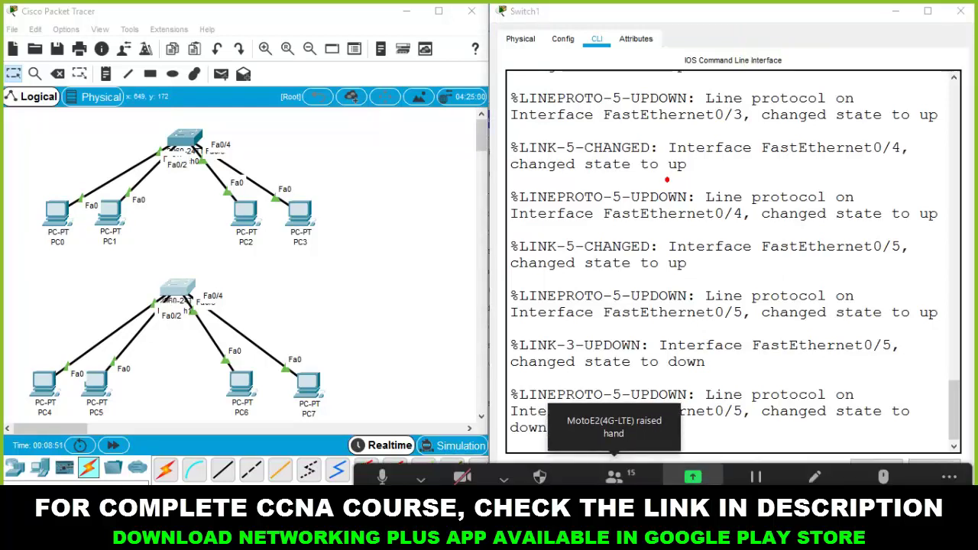
Bring up the Switch1 prompt and enter privileged EXEC mode with the en command.
left_click(707, 424)
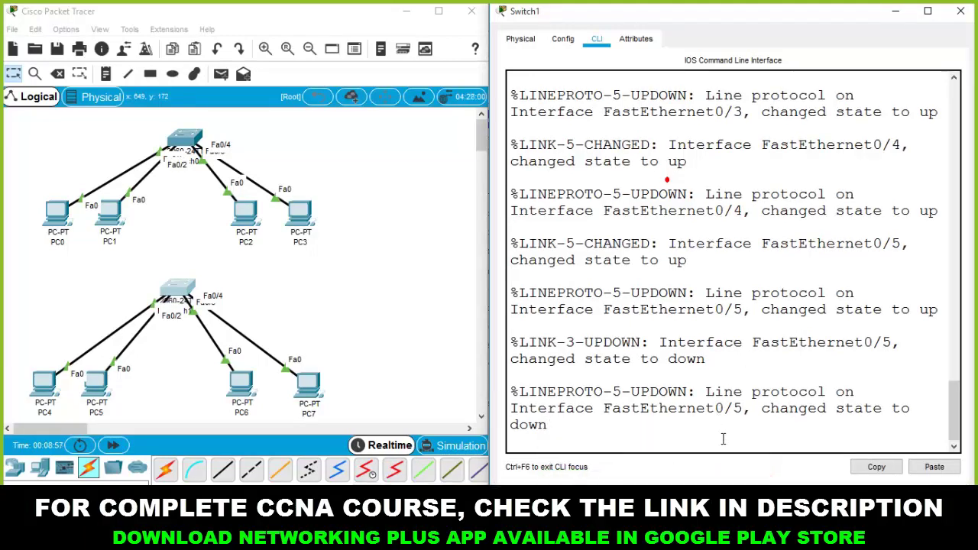
left_click_drag(661, 478, 502, 478)
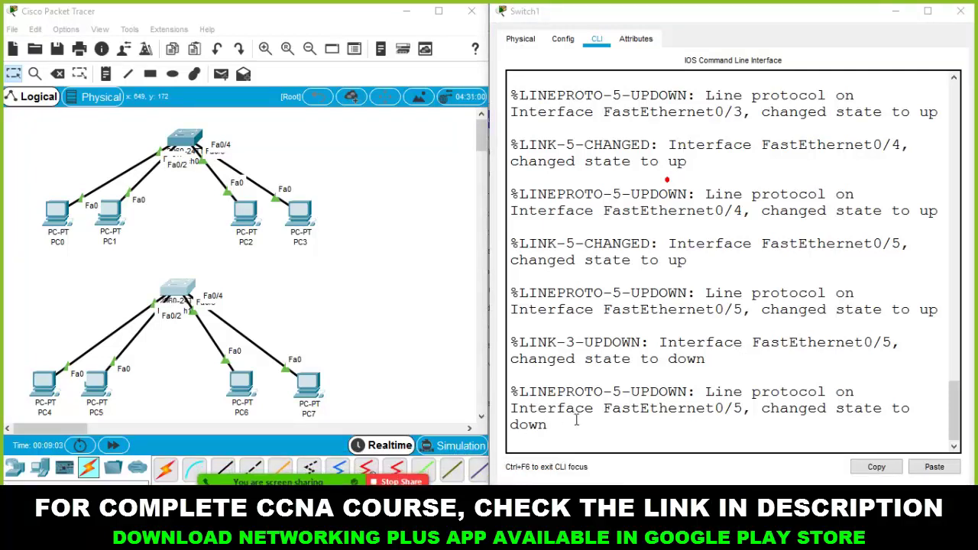
left_click(629, 440)
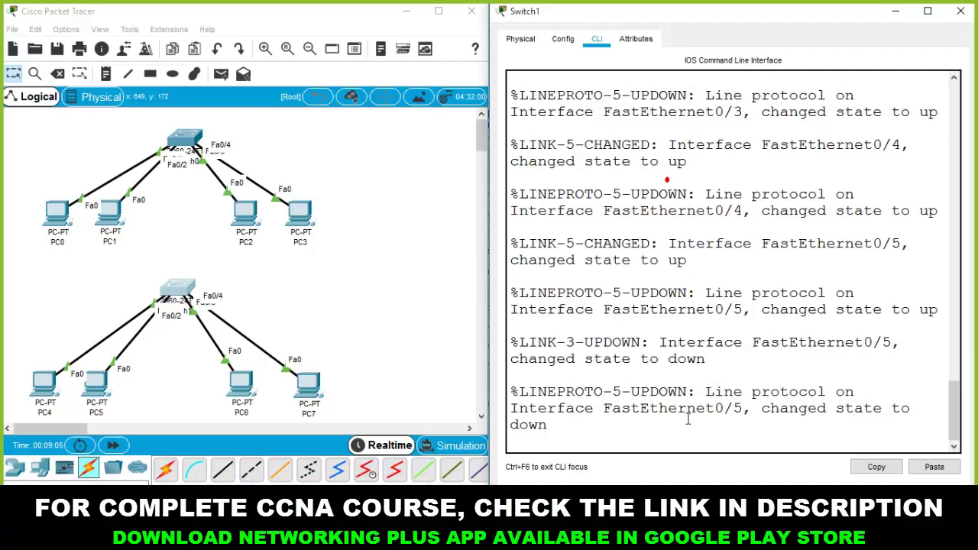
key("Return")
key("Return")
key("Return")
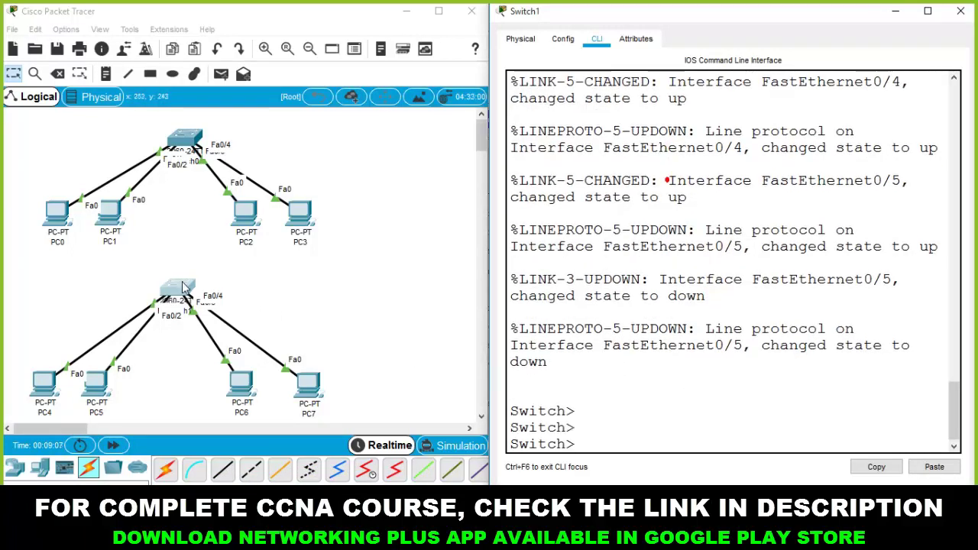
type("en")
key("Return")
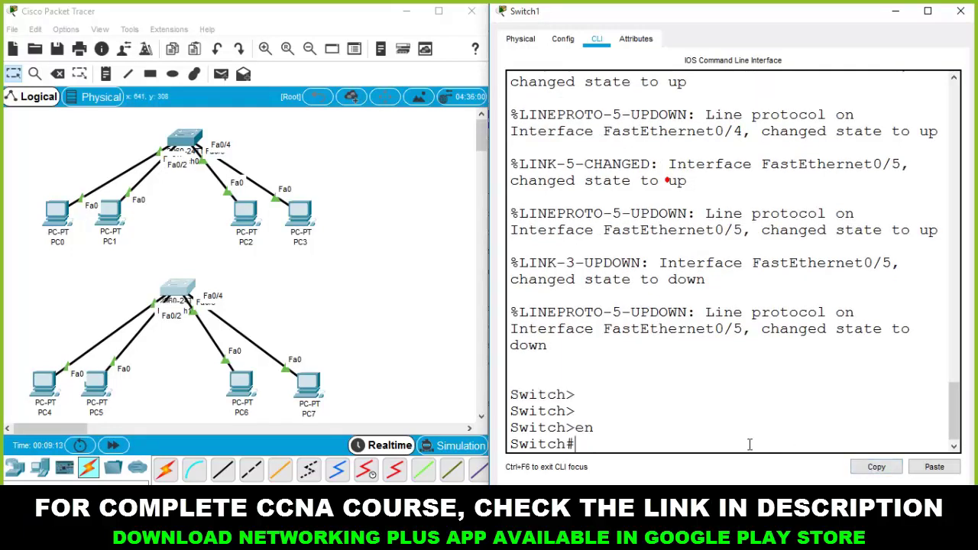
Run sh vlan on Switch1 and page through the whole output back to the prompt.
type("sh vlan")
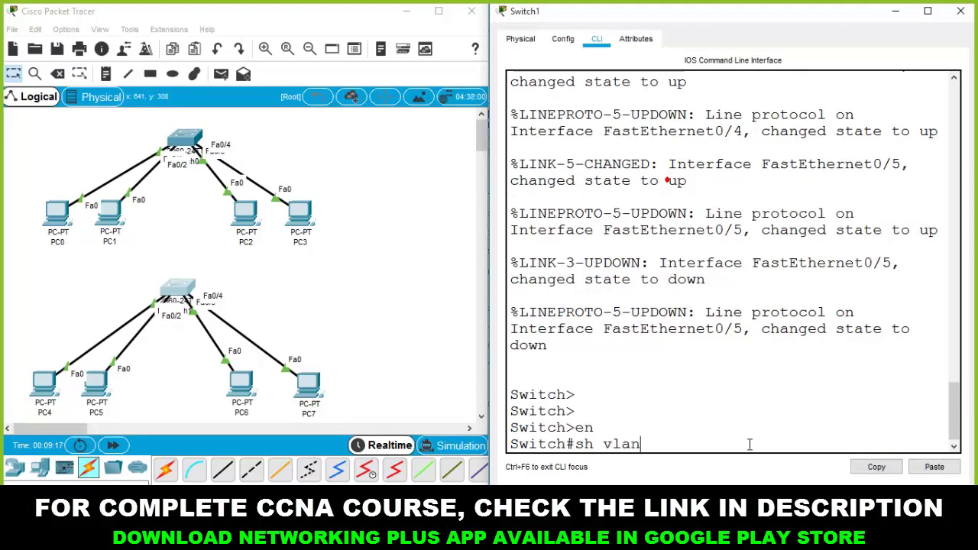
key("Return")
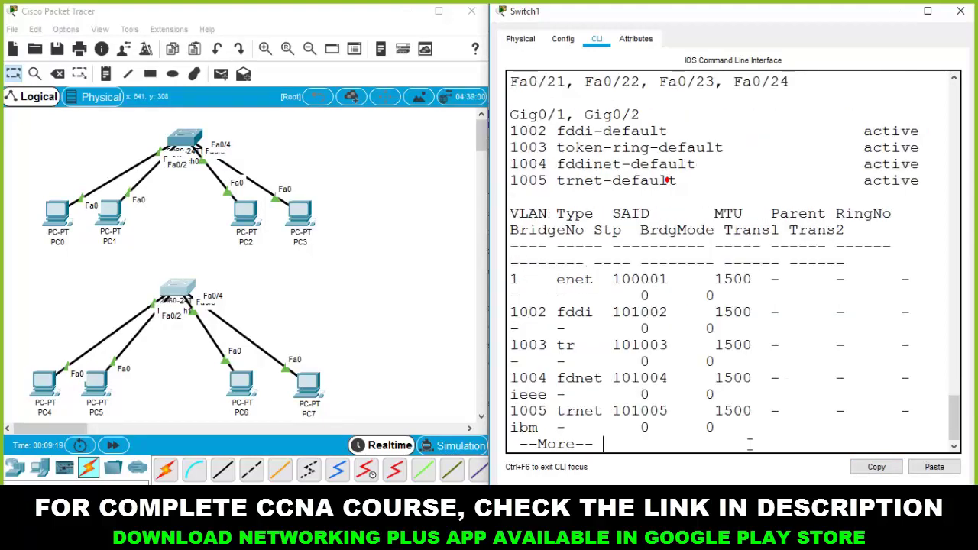
key("Return")
key("Return")
key("Return")
key("Return")
key("Return")
key("Return")
key("Return")
key("Return")
key("Return")
key("Return")
key("Return")
key("Return")
key("Return")
key("Return")
key("Return")
key("Return")
key("Return")
key("Return")
key("Return")
key("Return")
key("Return")
key("Return")
key("Return")
key("Return")
key("Return")
key("Return")
key("Return")
key("Return")
key("Return")
key("Return")
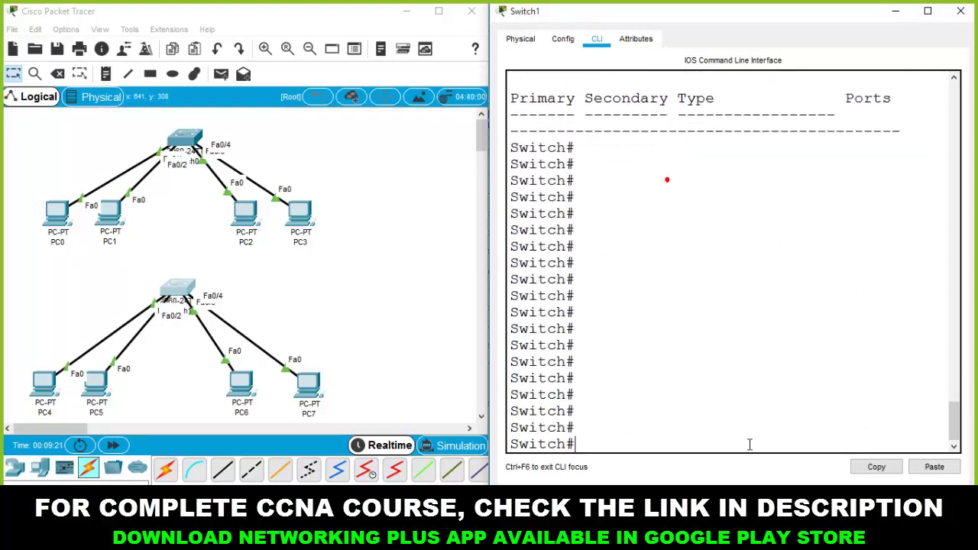
Examine the default VLAN 1 entry and the ports assigned to it in the sh vlan output.
scroll(741, 421, "up", 15)
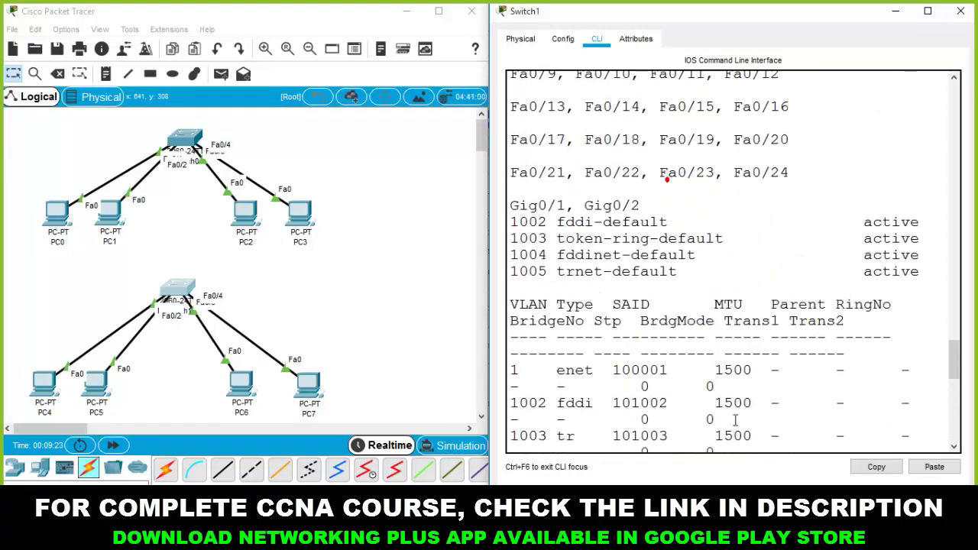
scroll(735, 420, "up", 2)
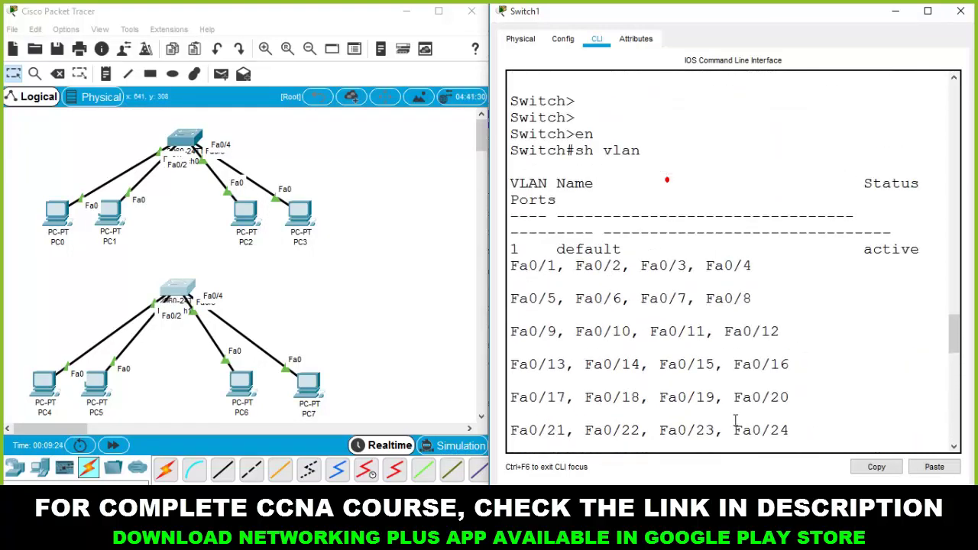
left_click_drag(514, 249, 624, 249)
left_click(524, 250)
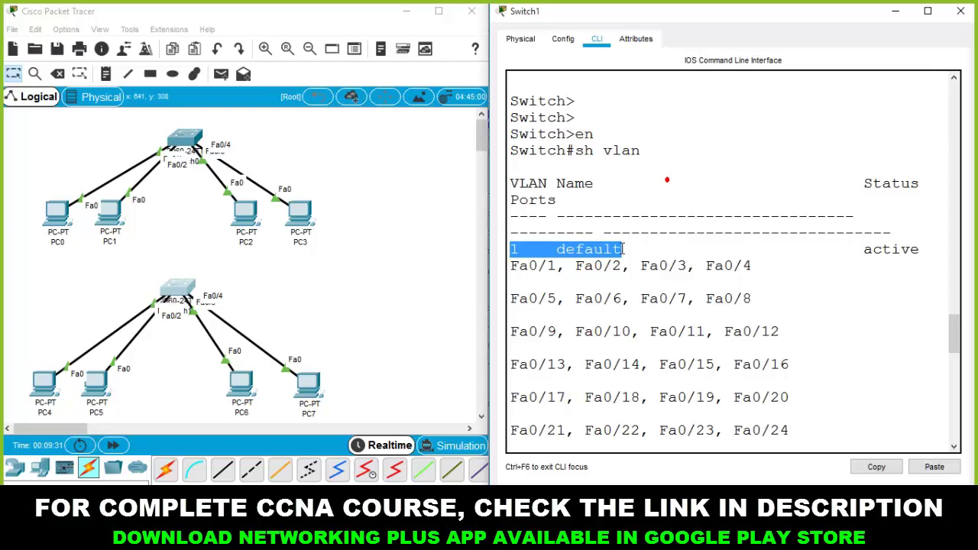
left_click(532, 254)
left_click_drag(511, 263, 754, 265)
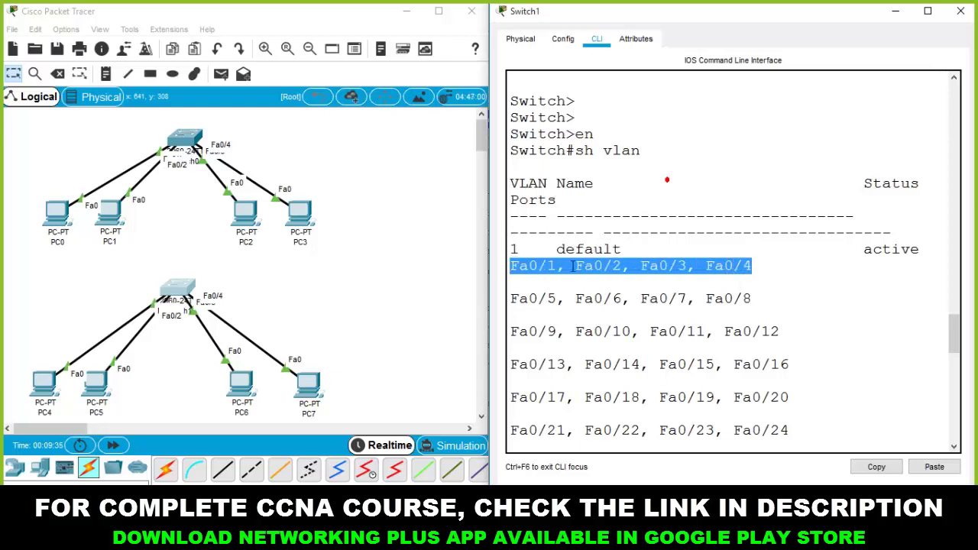
left_click(769, 280)
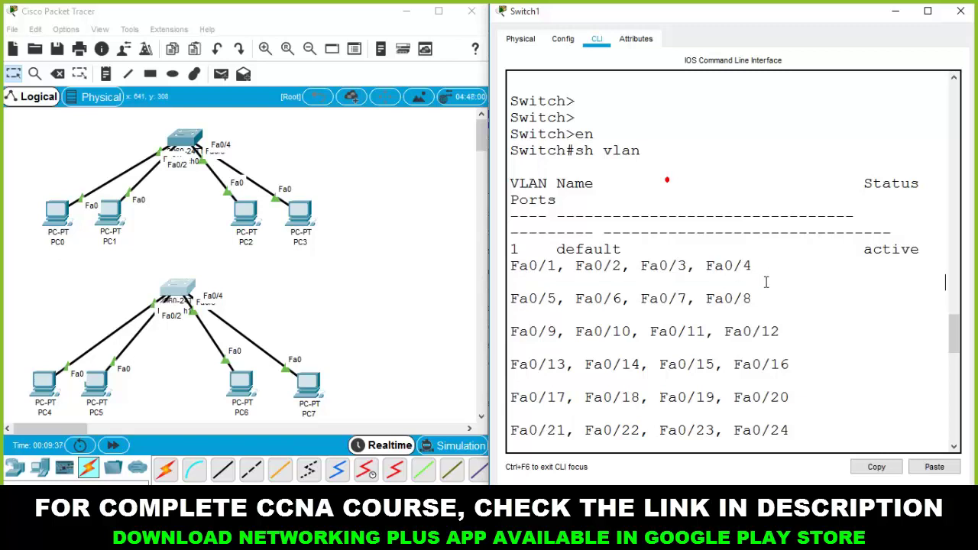
left_click_drag(793, 433, 512, 256)
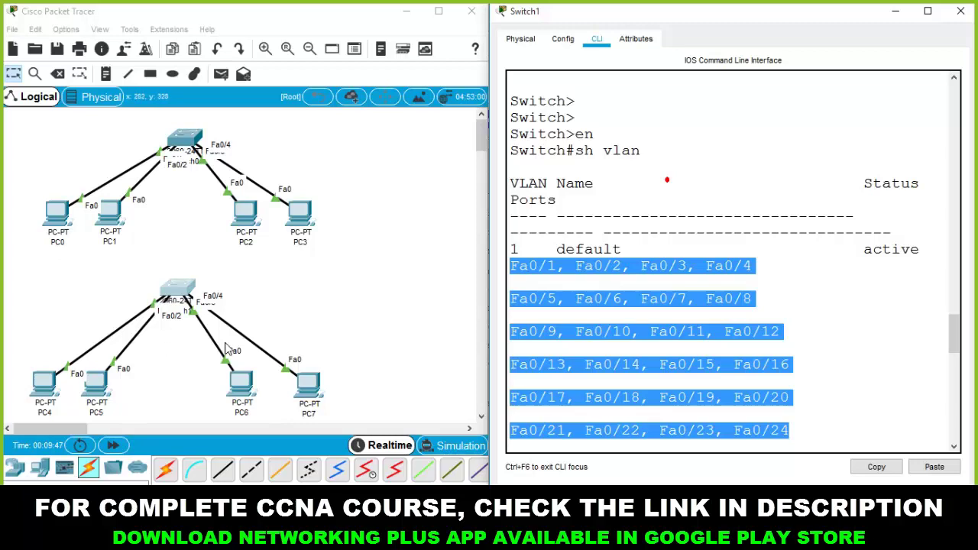
Open the command prompt on PC4, ping 10.0.0.4 and review the replies.
left_click(43, 386)
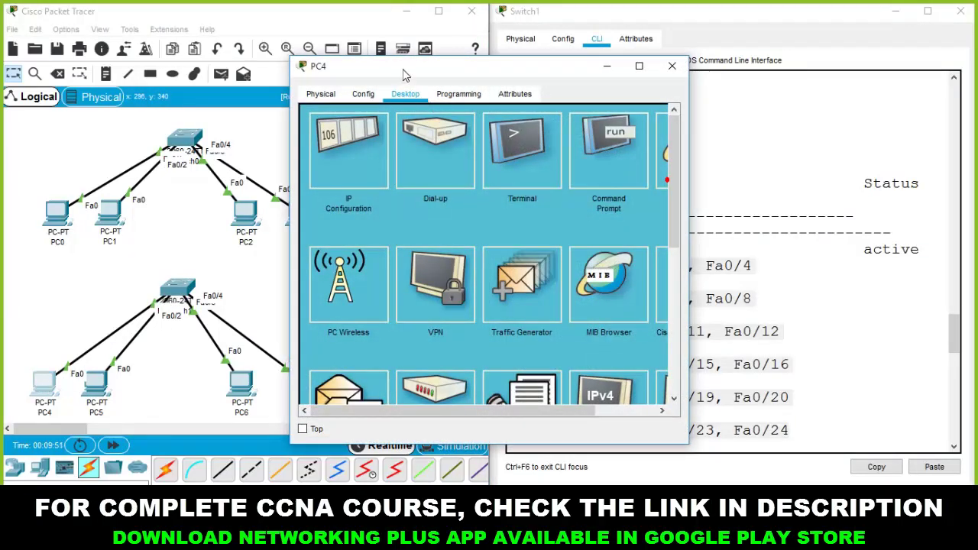
left_click_drag(410, 75, 634, 73)
left_click(818, 157)
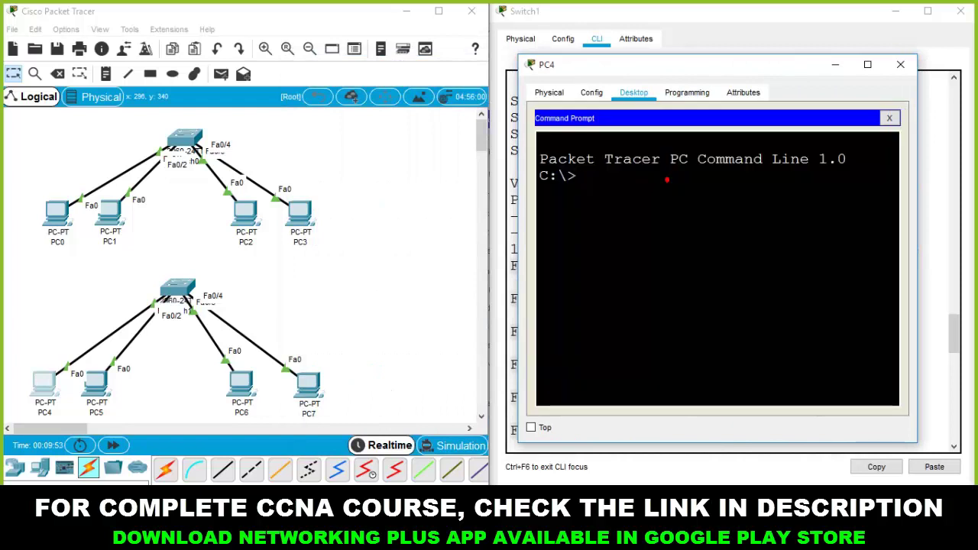
type("ping 10.0.0.4")
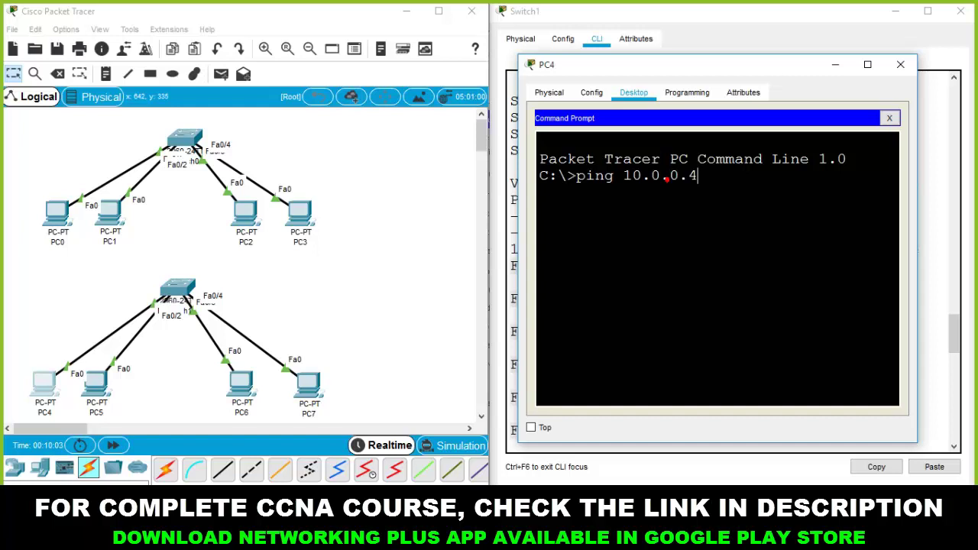
key("Return")
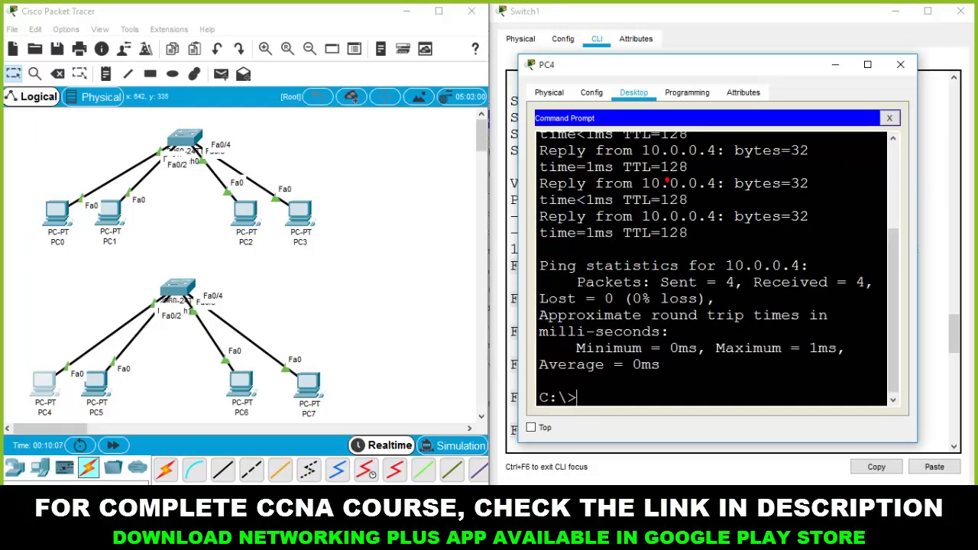
scroll(667, 181, "up", 3)
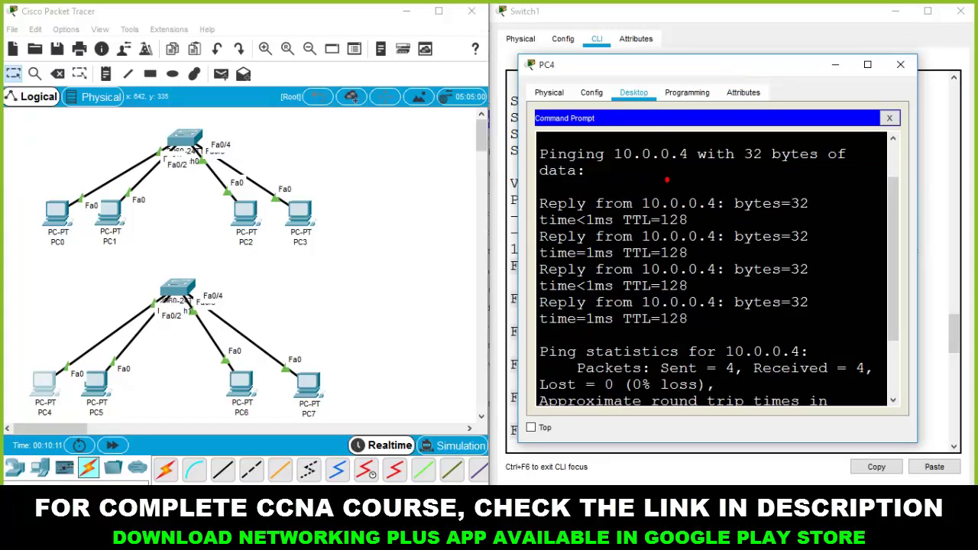
Dock the PC4 command prompt window side by side with the topology.
left_click(381, 330)
left_click_drag(392, 317, 8, 422)
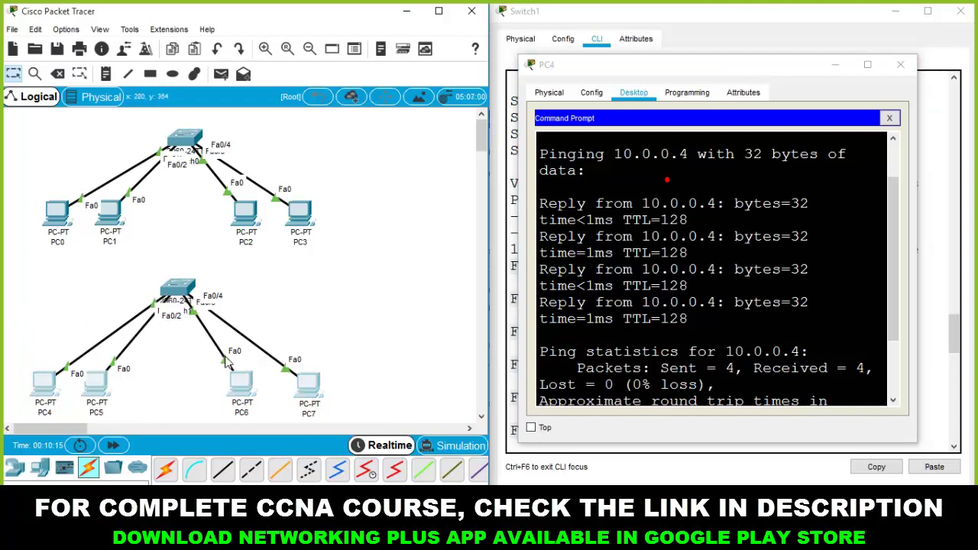
left_click(368, 341)
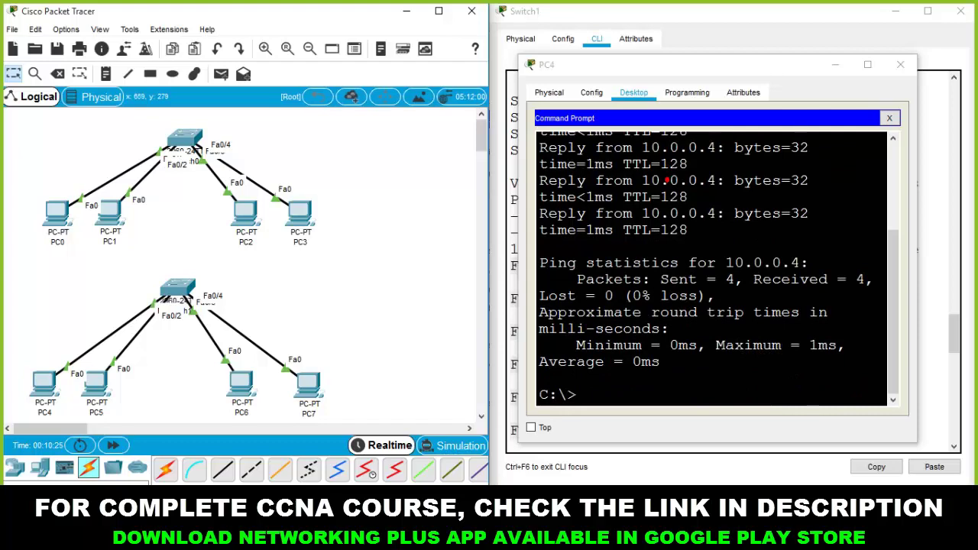
left_click_drag(664, 77, 971, 93)
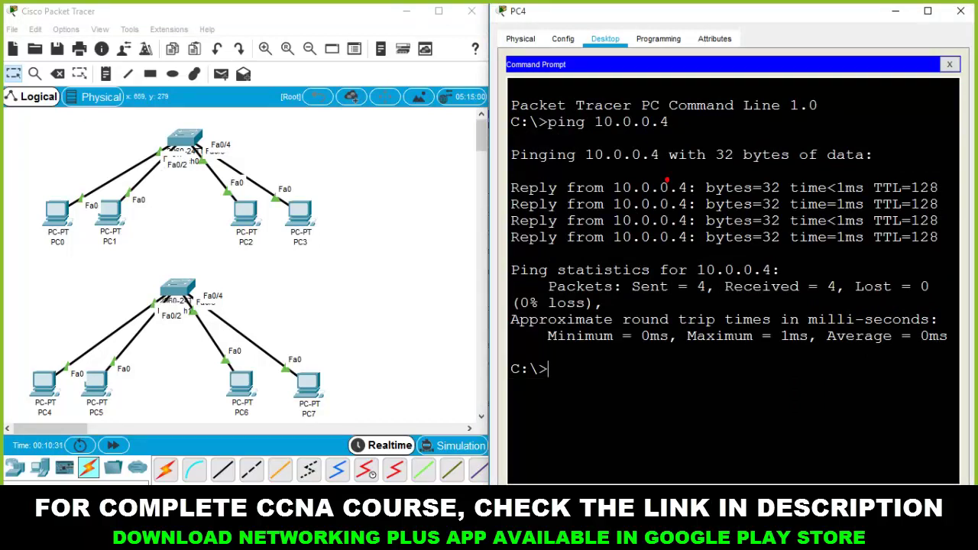
Move Switch1 slightly lower on the canvas, closer to its PCs.
left_click(440, 329)
left_click_drag(371, 122, 21, 249)
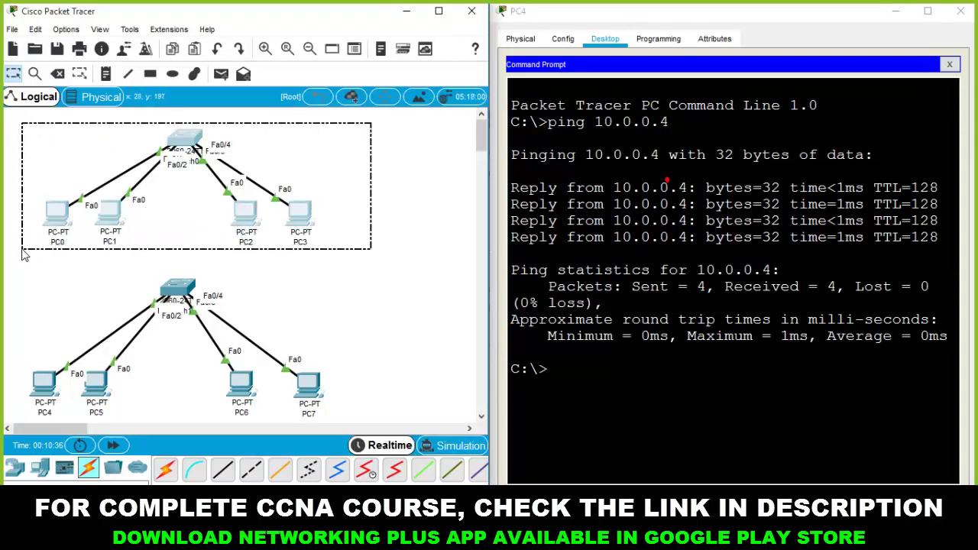
left_click(213, 231)
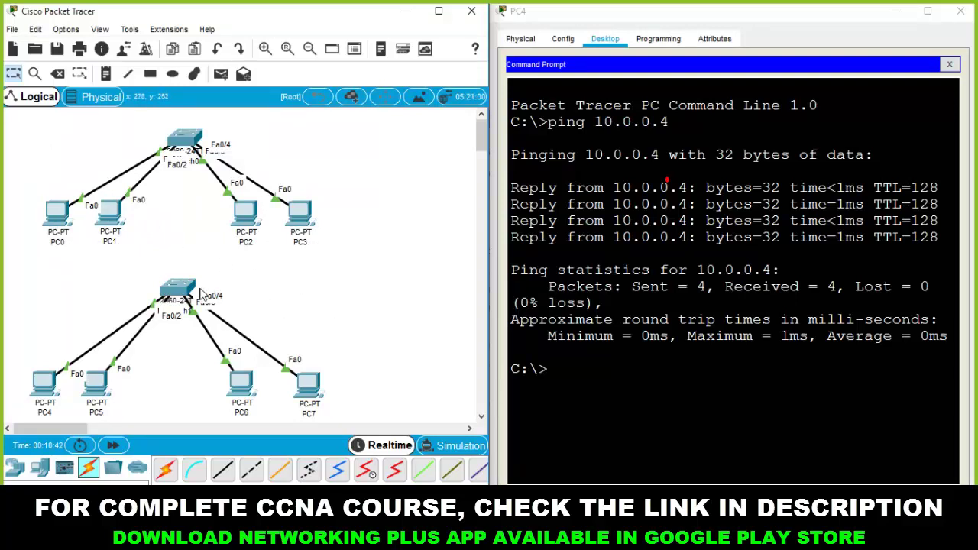
left_click_drag(184, 294, 183, 317)
left_click(332, 312)
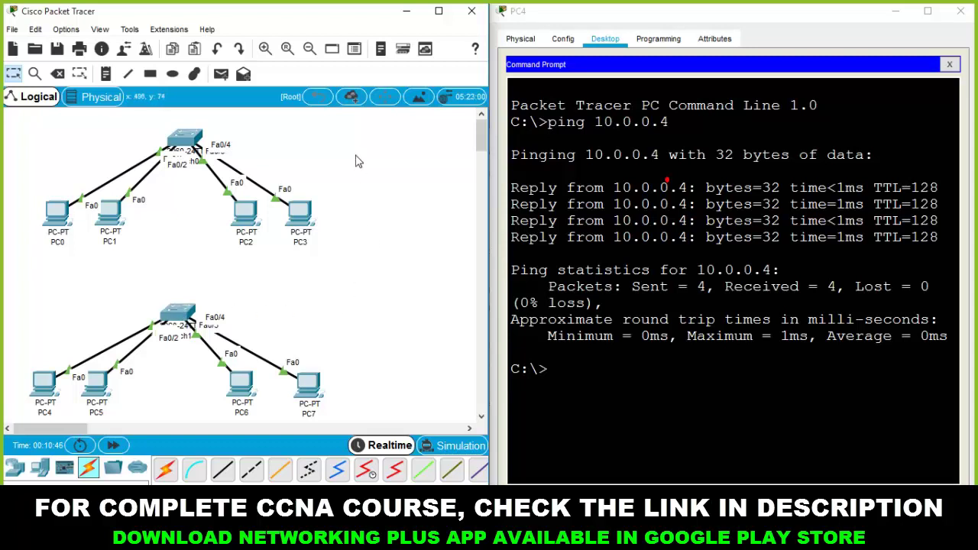
left_click_drag(339, 200, 32, 253)
left_click(350, 251)
left_click_drag(359, 359, 196, 420)
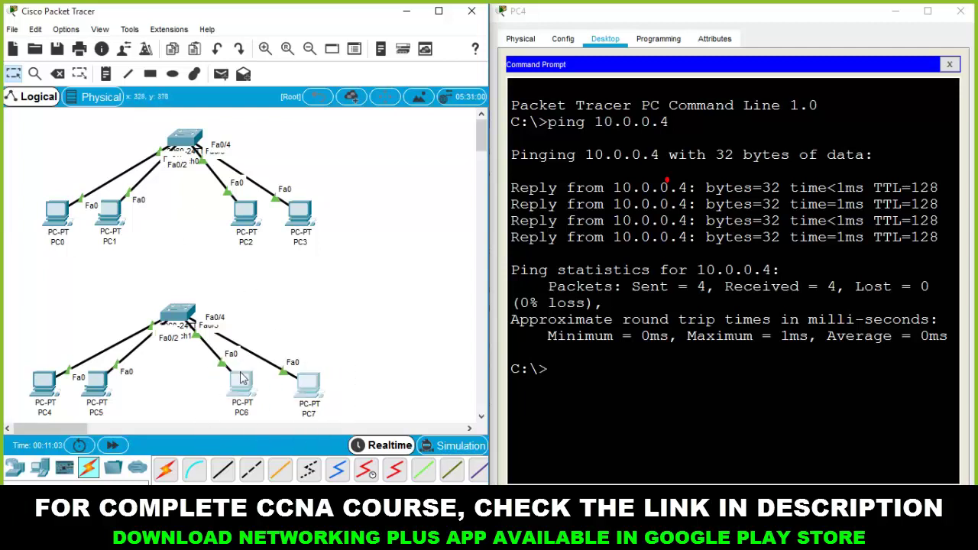
left_click(280, 319)
left_click_drag(359, 359, 226, 422)
left_click_drag(365, 353, 5, 435)
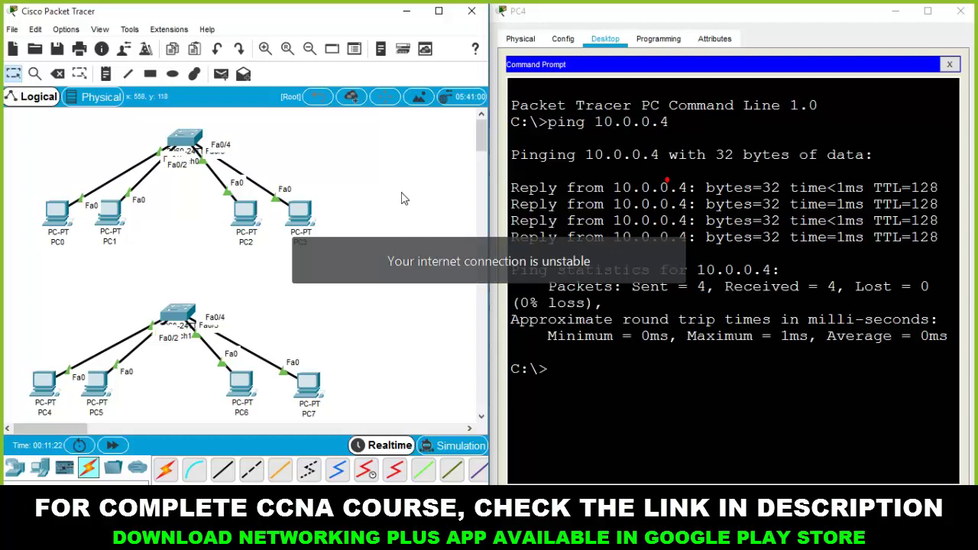
Delete the upper switch together with PC0 to PC3 and return to the selection tool.
left_click_drag(376, 121, 4, 248)
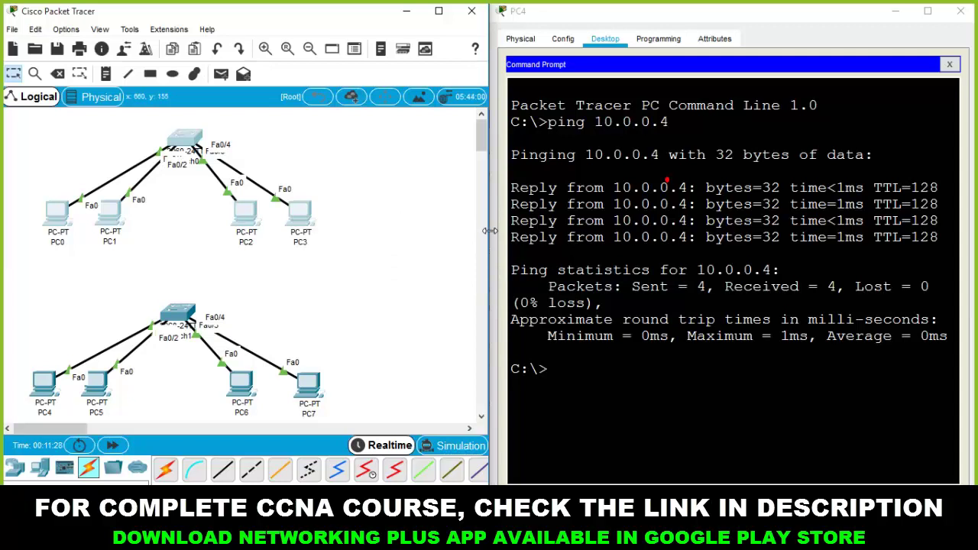
key("Delete")
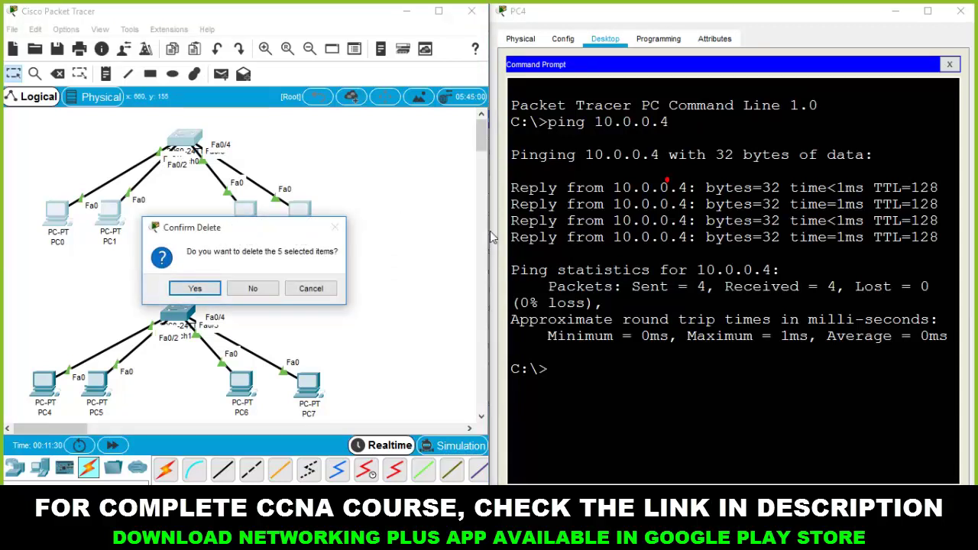
left_click(193, 288)
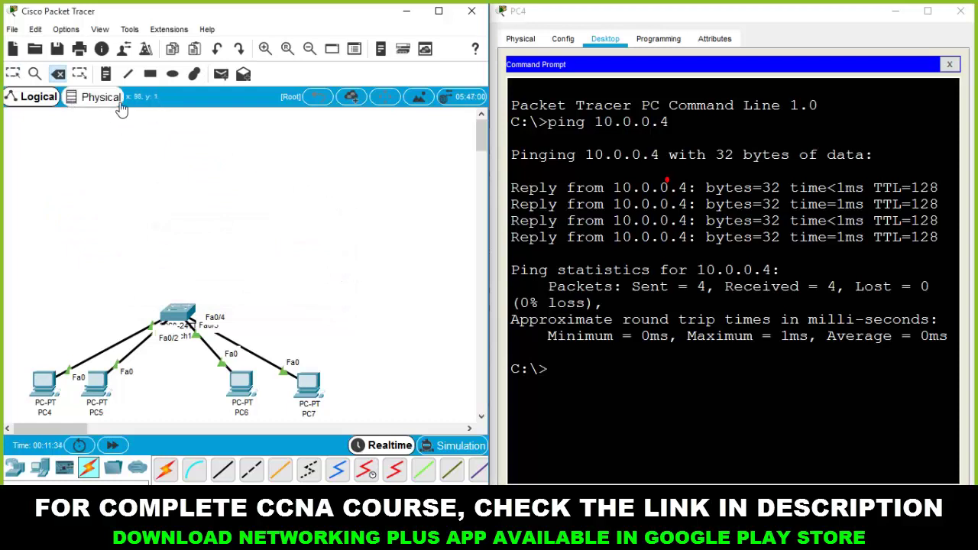
left_click(13, 73)
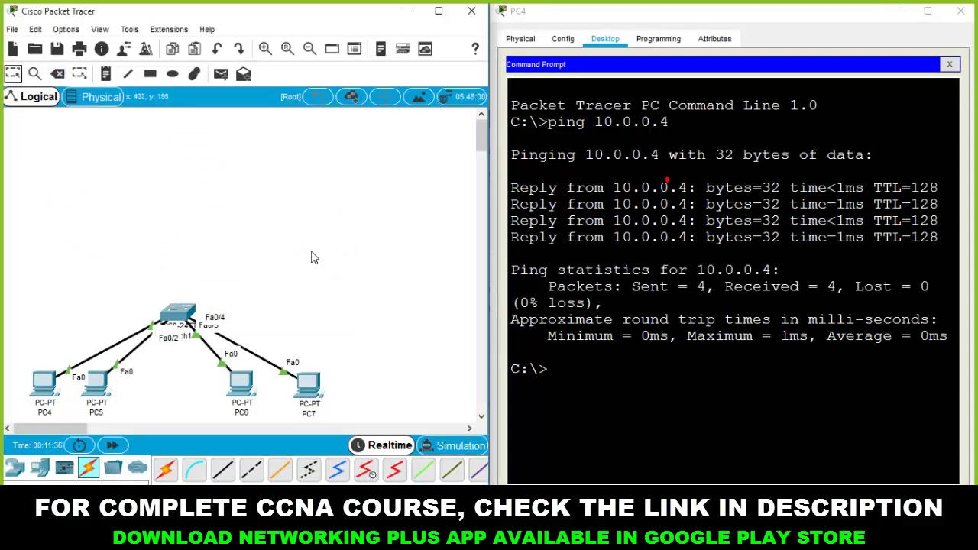
mouse_move(183, 313)
left_mouse_down()
mouse_move(181, 268)
mouse_move(178, 319)
left_mouse_up()
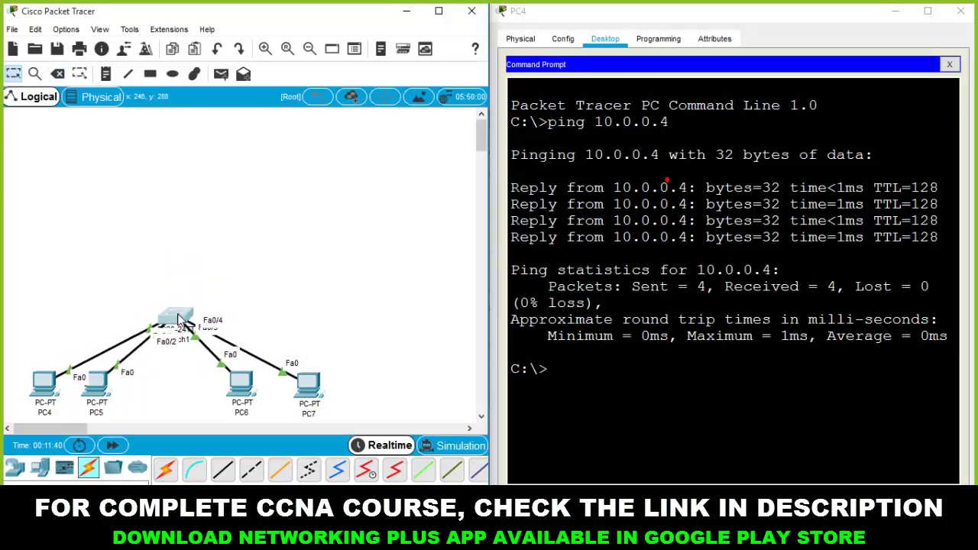
left_click(252, 290)
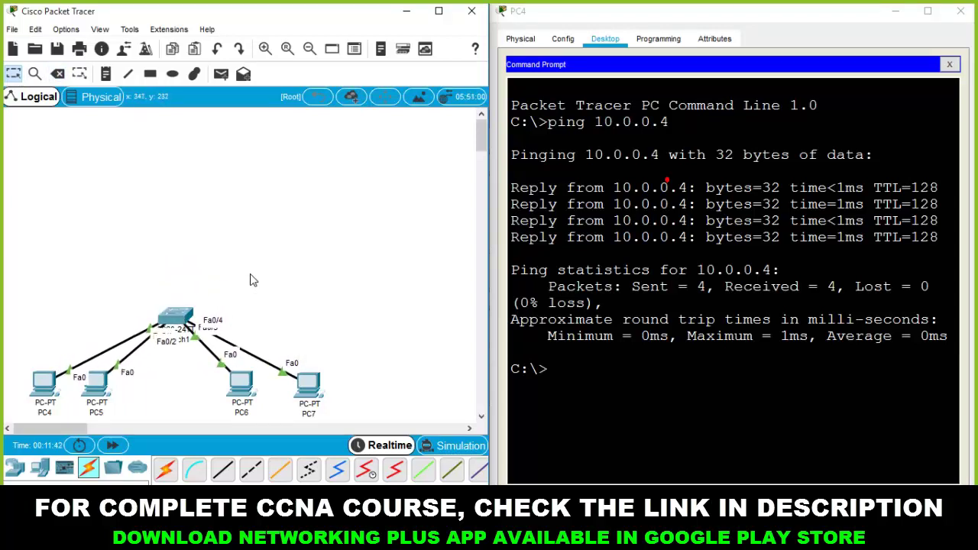
left_click_drag(249, 261, 104, 354)
left_click(354, 285)
left_click_drag(278, 249, 84, 339)
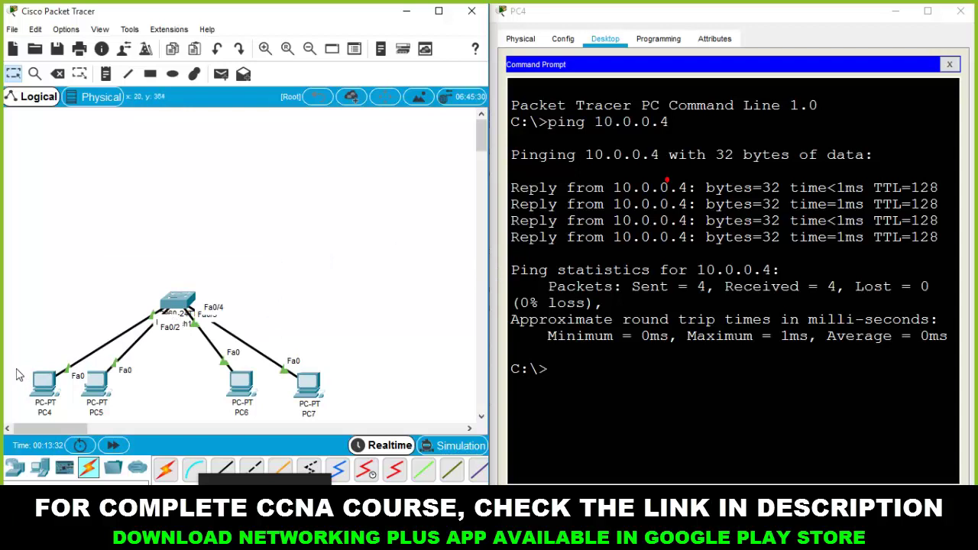
left_click_drag(8, 358, 148, 416)
left_click_drag(340, 350, 200, 416)
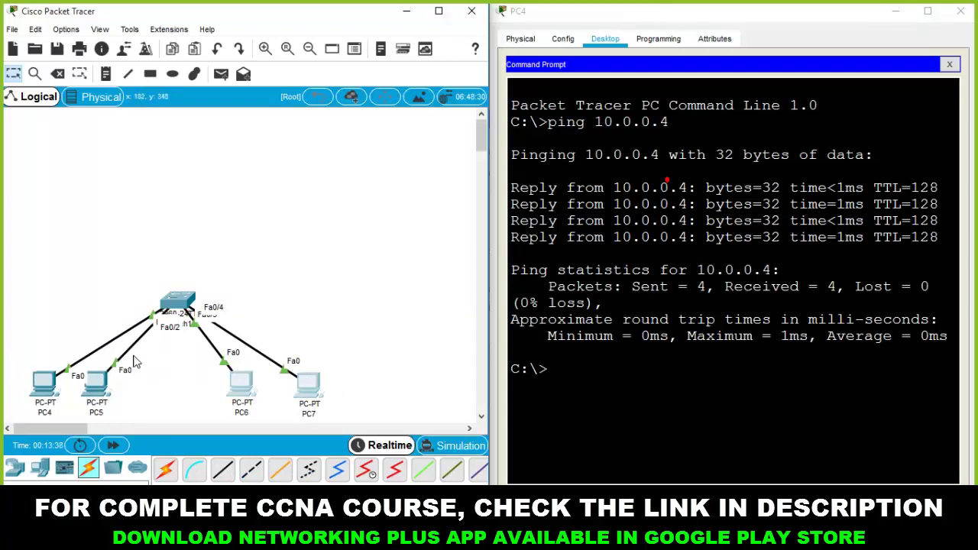
left_click(177, 373)
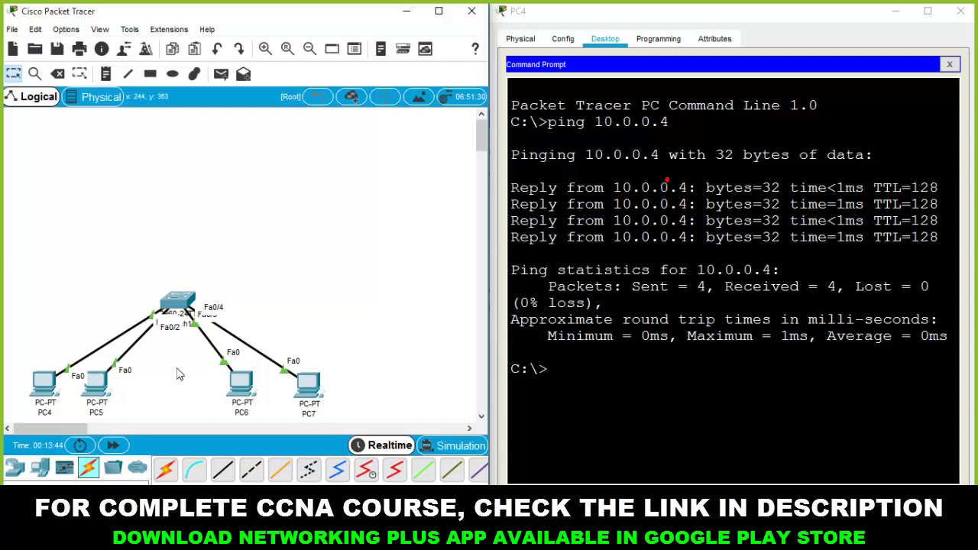
left_click_drag(15, 350, 153, 411)
left_click_drag(200, 368, 340, 425)
left_click(406, 333)
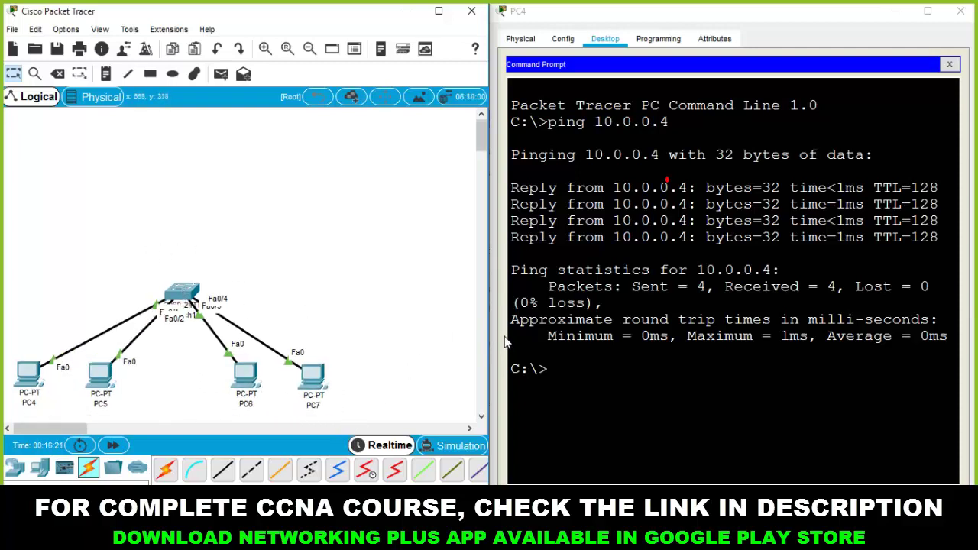
Reopen Switch1's command line, return to a clean prompt and enter global configuration mode with conf t.
left_click(183, 294)
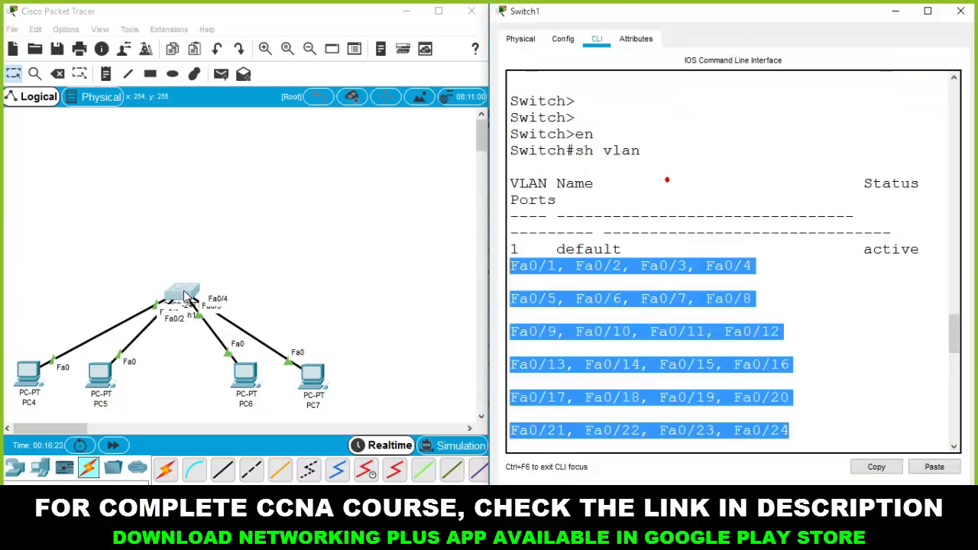
left_click(825, 447)
key("Return")
key("Return")
key("Return")
key("Return")
key("Return")
key("Return")
key("Return")
key("Return")
key("Return")
key("Return")
key("Return")
key("Return")
key("Return")
key("Return")
key("Return")
key("Return")
key("Return")
key("Return")
key("Return")
key("Return")
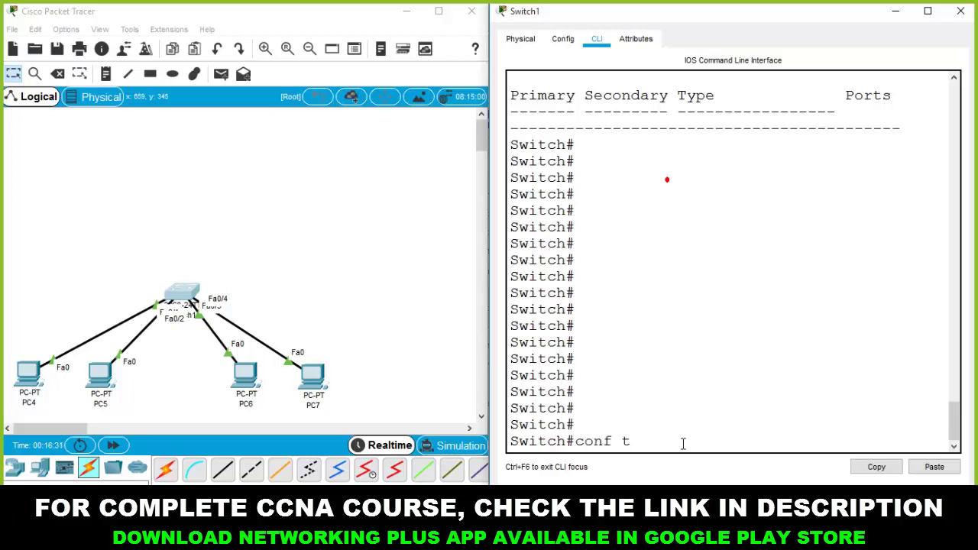
key("Return")
left_click_drag(575, 394, 654, 394)
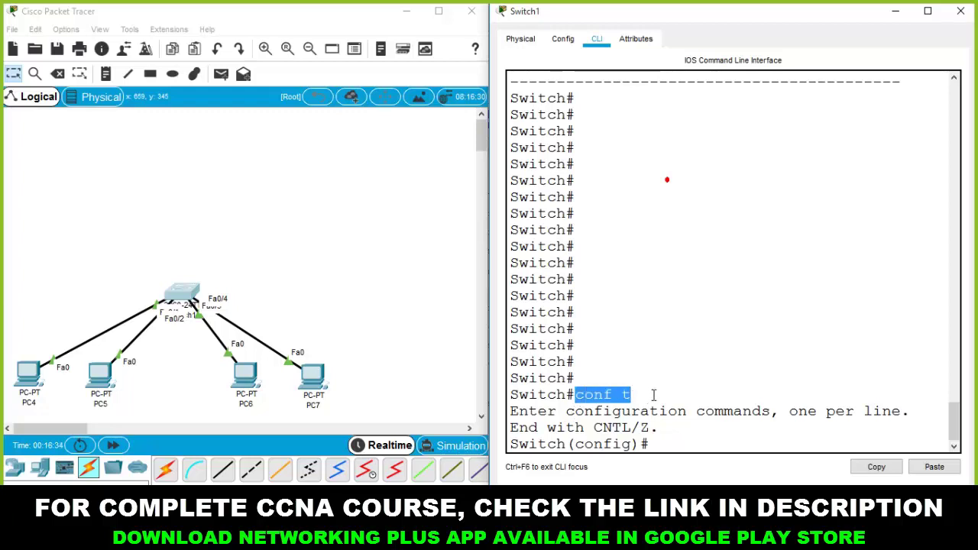
left_click(678, 433)
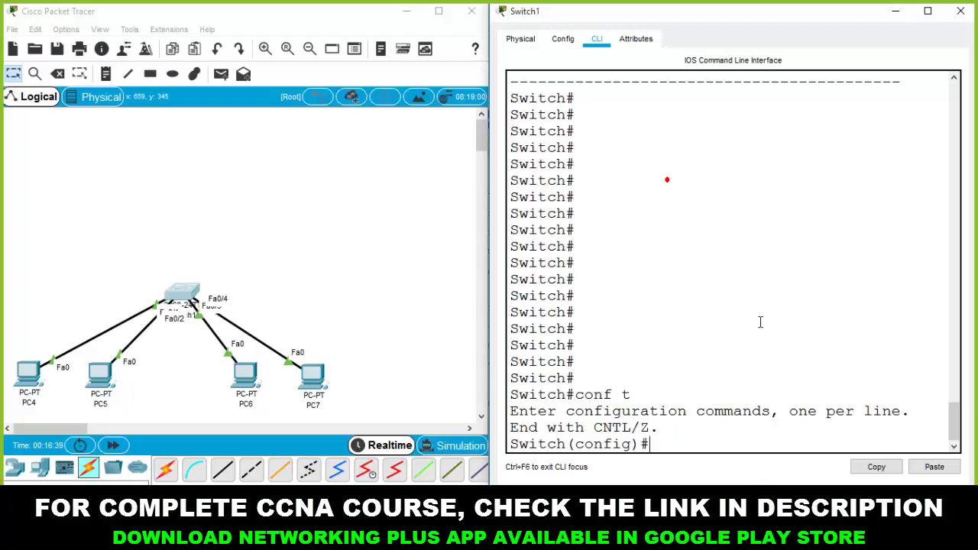
Create VLAN 10 on Switch1 and name it sales.
type("vlan 10")
key("Return")
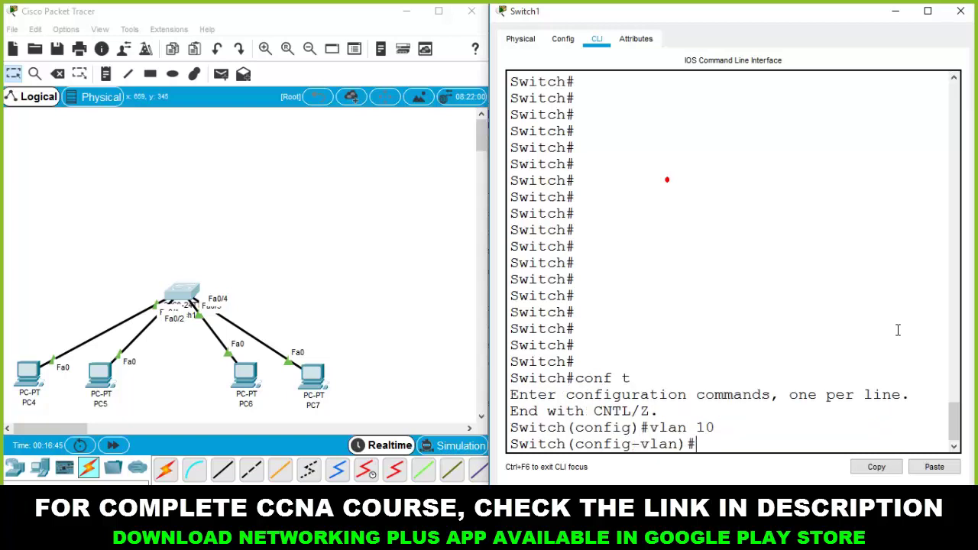
type("name sales")
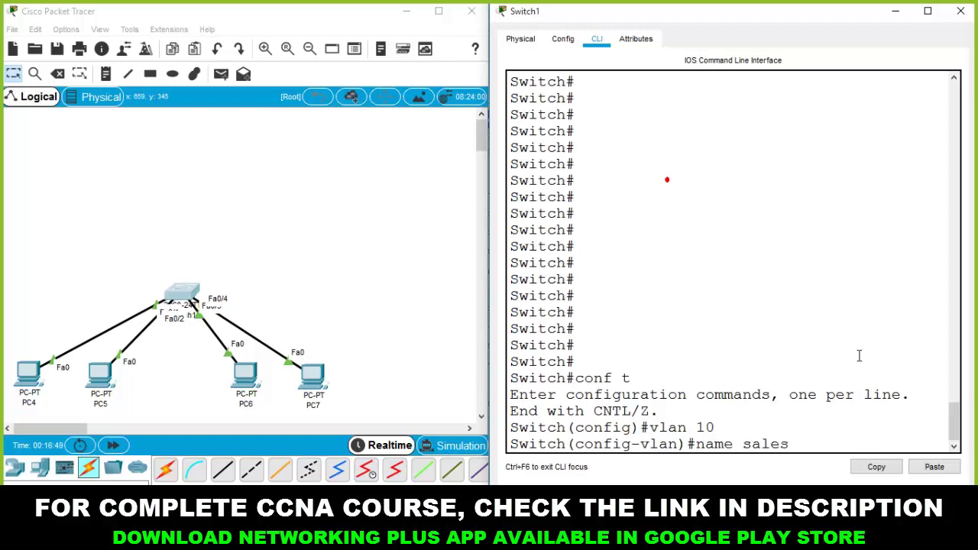
key("Return")
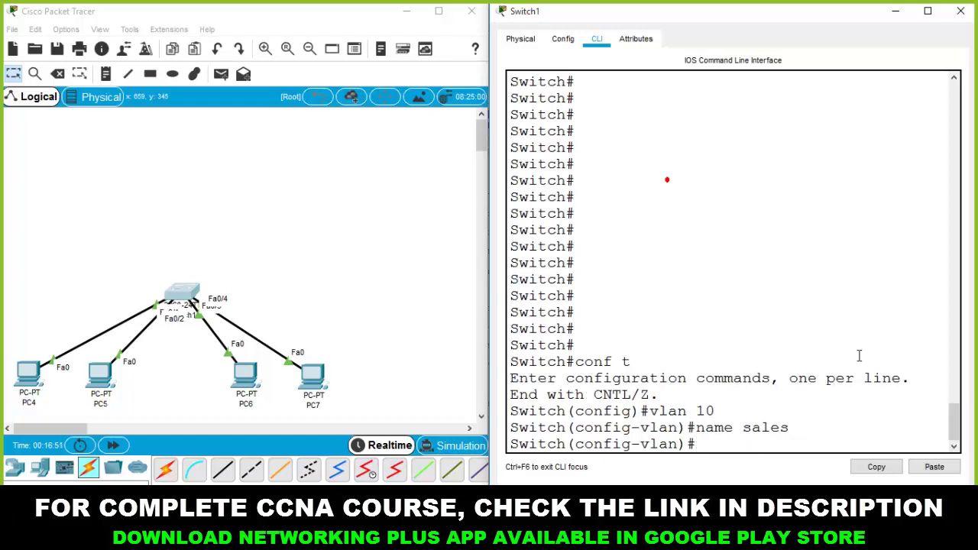
Create VLAN 20 on Switch1 and name it marketting.
left_click_drag(699, 433, 762, 441)
key("Return")
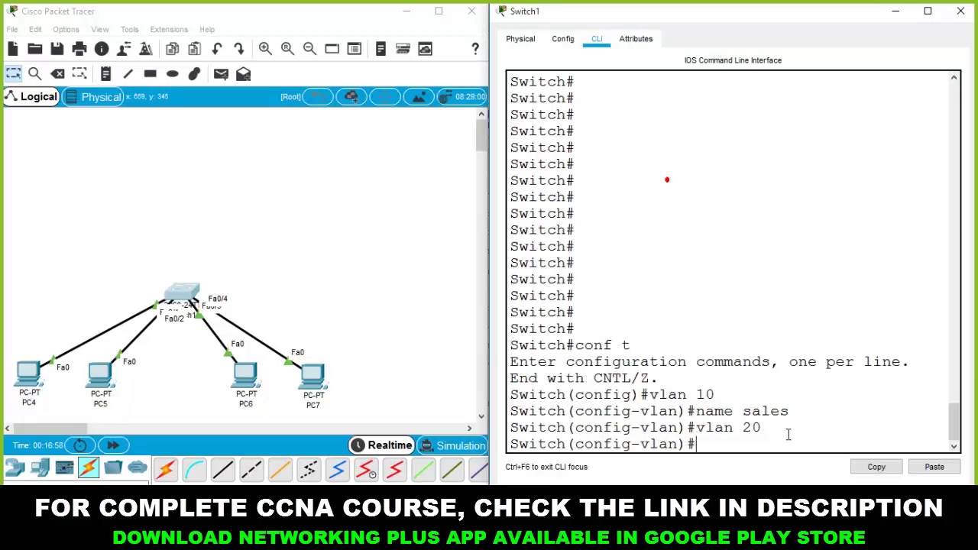
type("name ma")
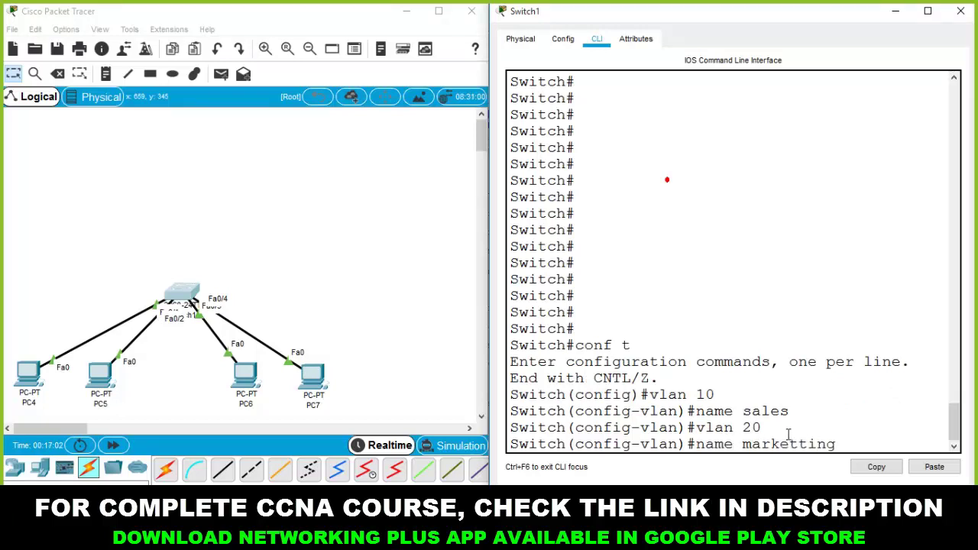
type("rketting")
key("Return")
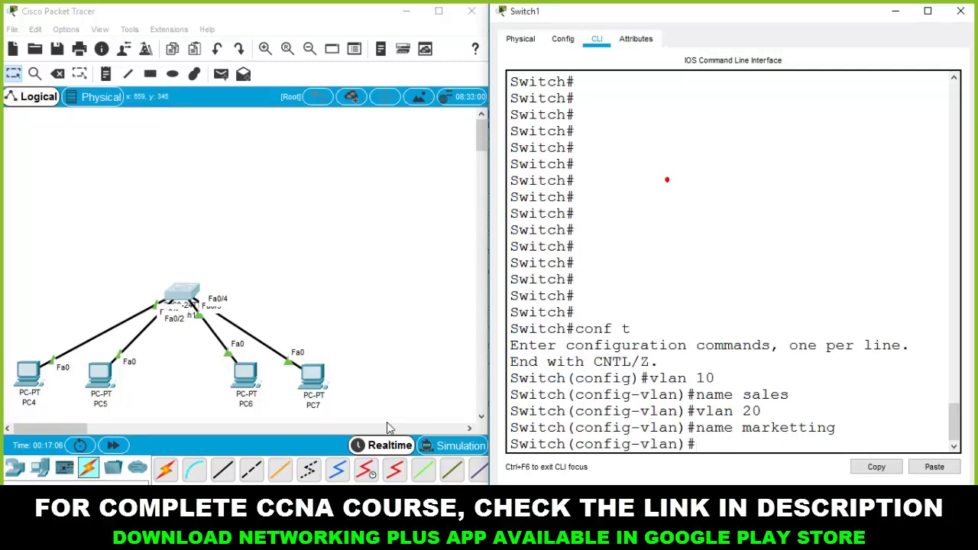
Move Switch1 and its four PCs together up and slightly to the right on the canvas.
left_click_drag(6, 319, 151, 426)
left_click_drag(375, 328, 209, 424)
left_click_drag(397, 251, 11, 405)
left_click_drag(191, 300, 218, 244)
left_click(349, 212)
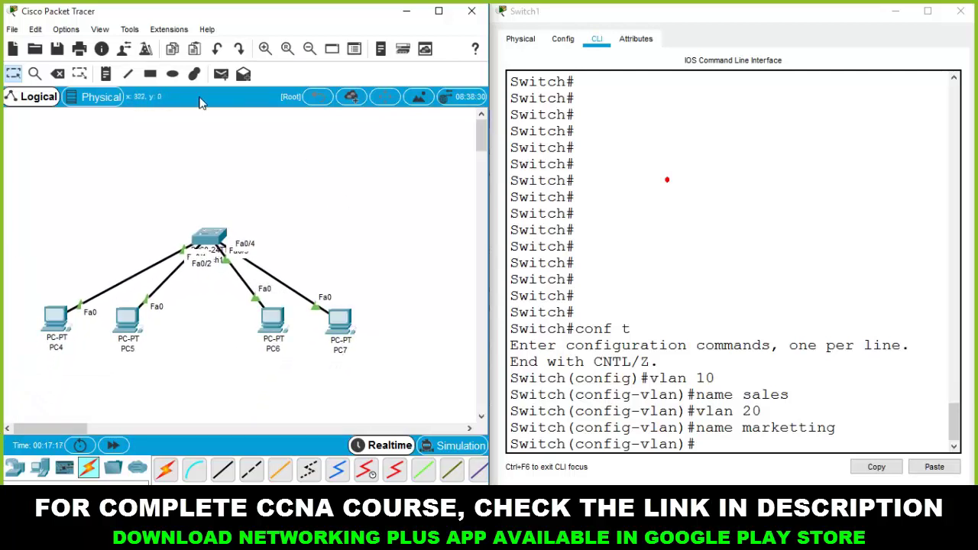
Draw a rectangle filled with orange #ffaa00 behind PC4 and PC5, enclosing both PCs.
left_click(150, 73)
left_click(457, 127)
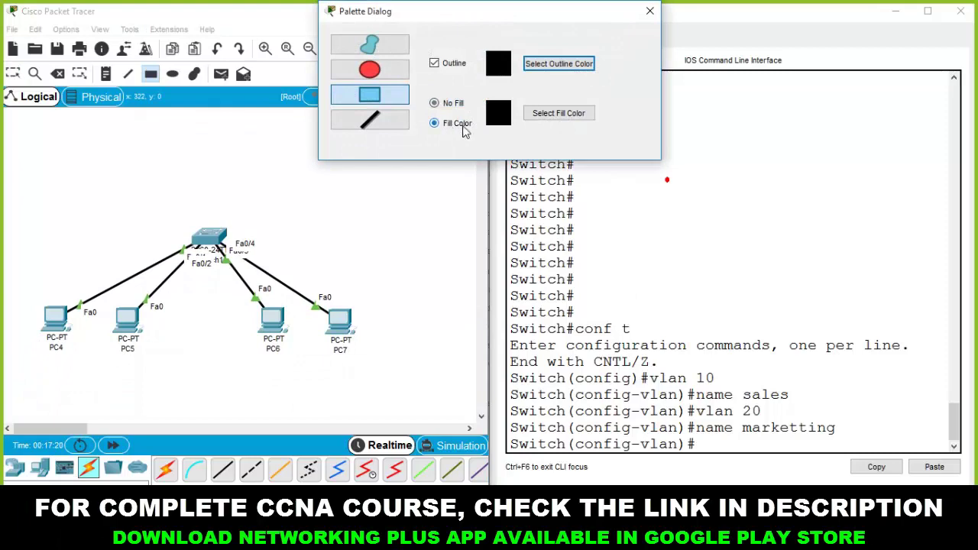
left_click(532, 115)
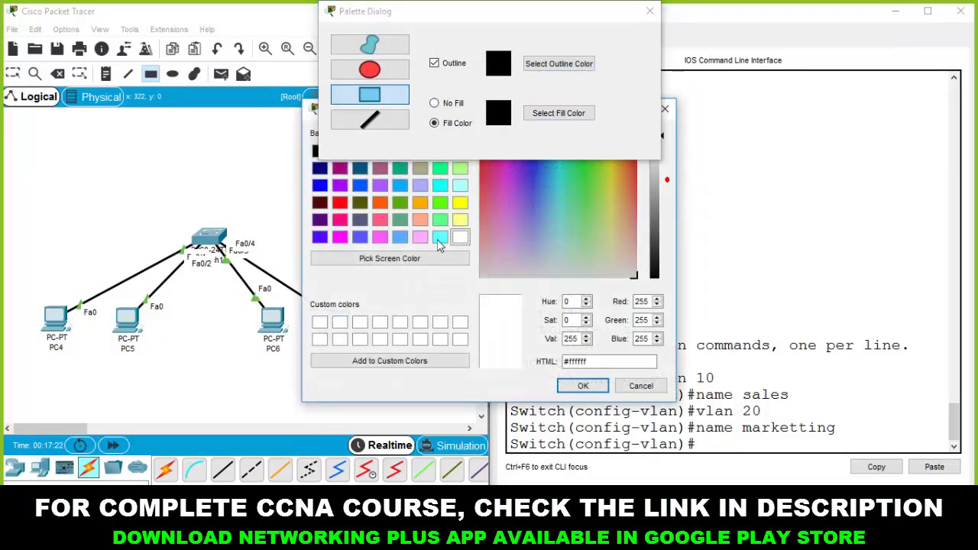
left_click(420, 201)
left_click(572, 387)
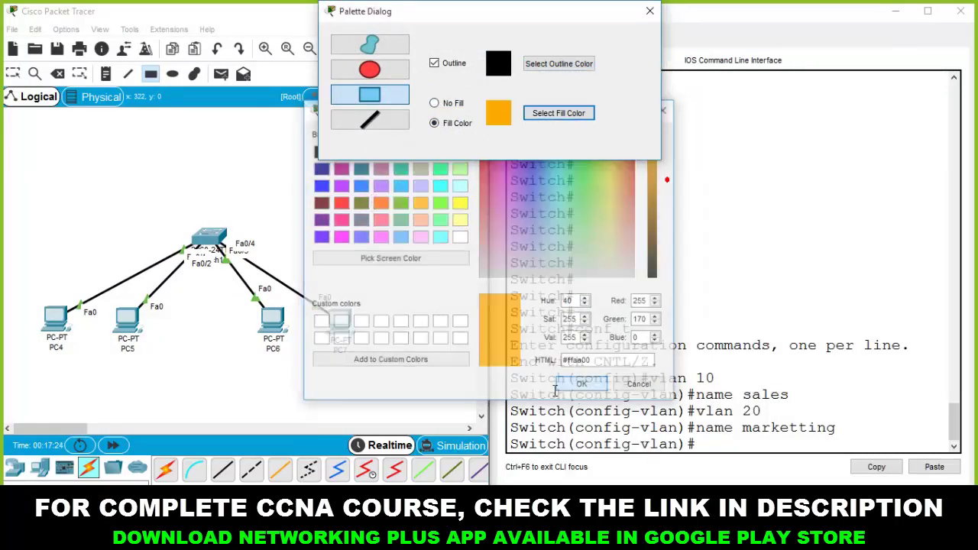
left_click_drag(17, 287, 174, 391)
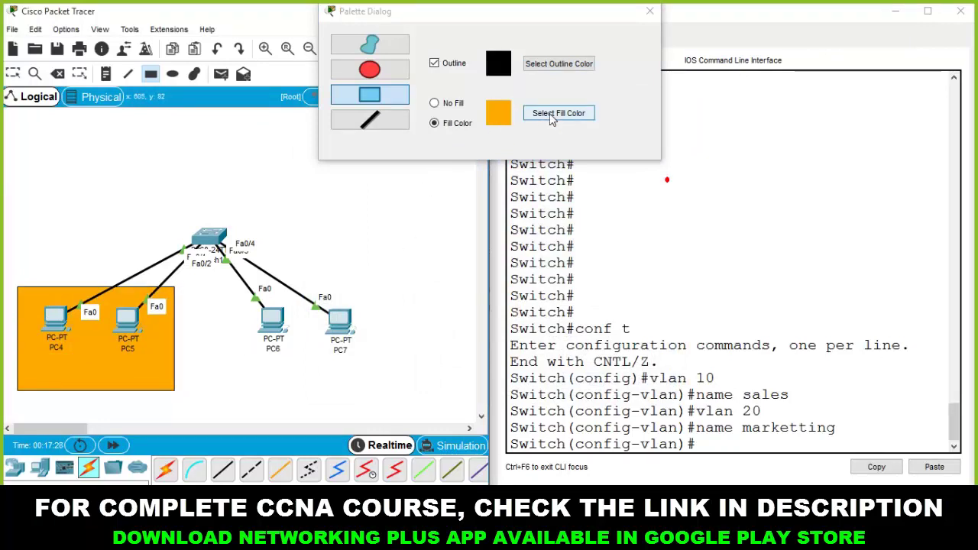
Draw a rectangle with a light cyan fill behind PC6 and PC7, and finish drawing shapes.
left_click(552, 115)
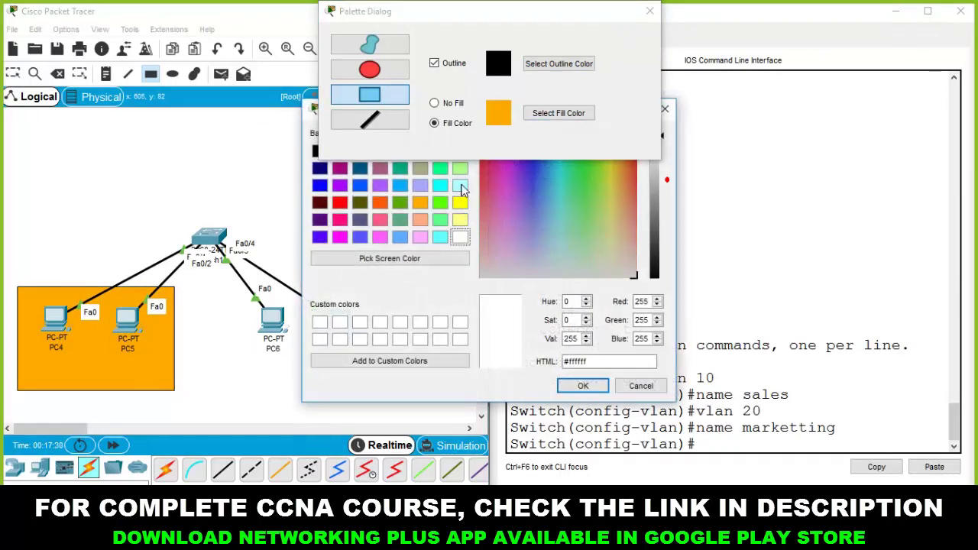
left_click(460, 186)
left_click(569, 385)
left_click_drag(233, 292, 387, 391)
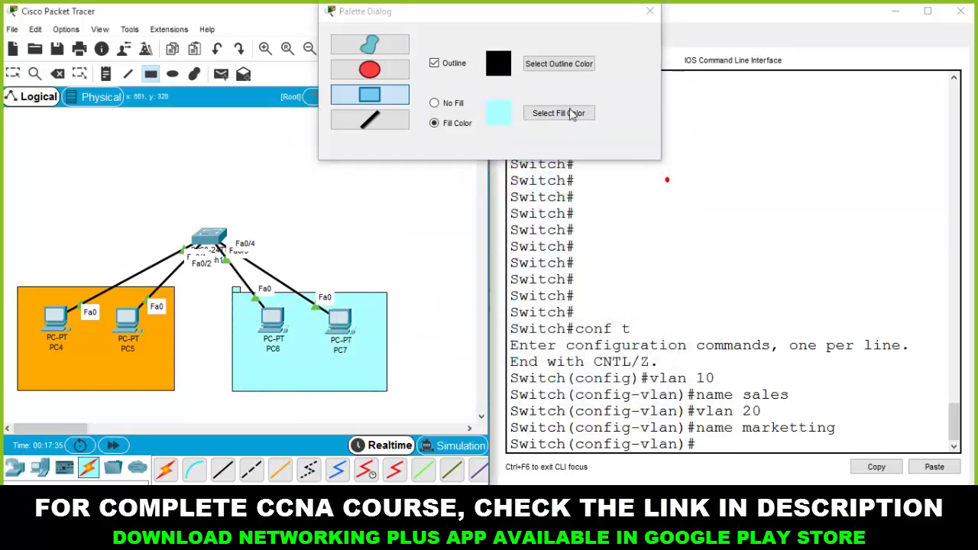
left_click(650, 11)
Label the orange PC area "vlan 10" and the light cyan PC area "vlan 20" with text notes.
left_click(106, 73)
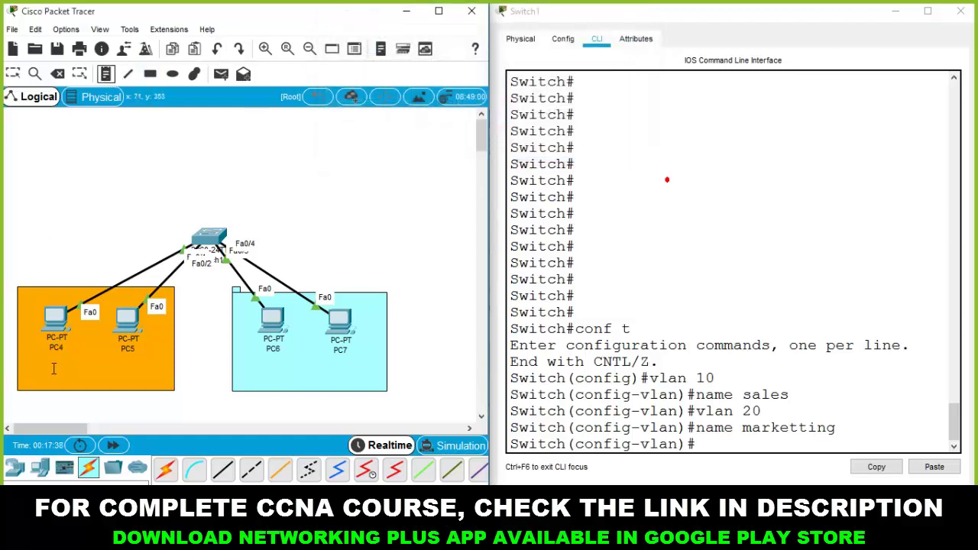
left_click(75, 379)
type("vlan 10")
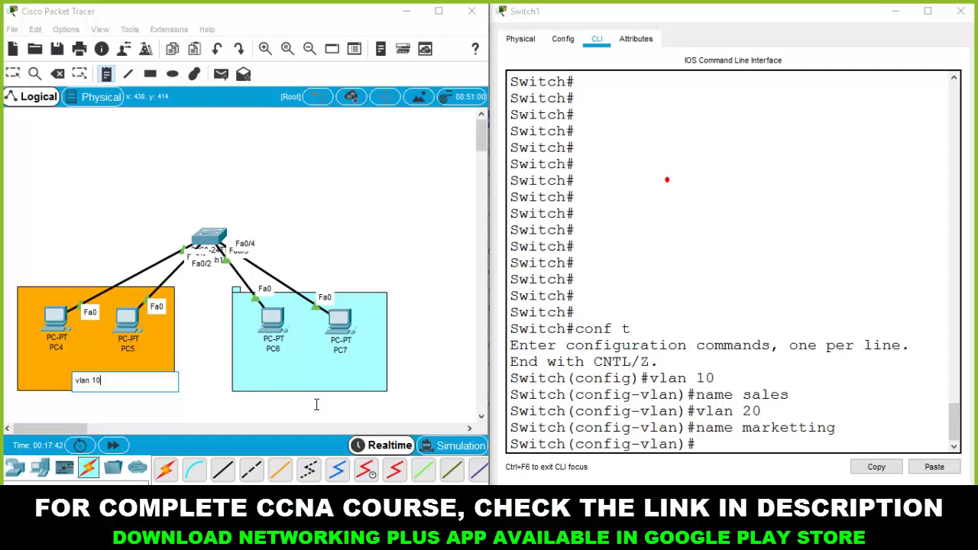
left_click(312, 376)
type("vlan 20")
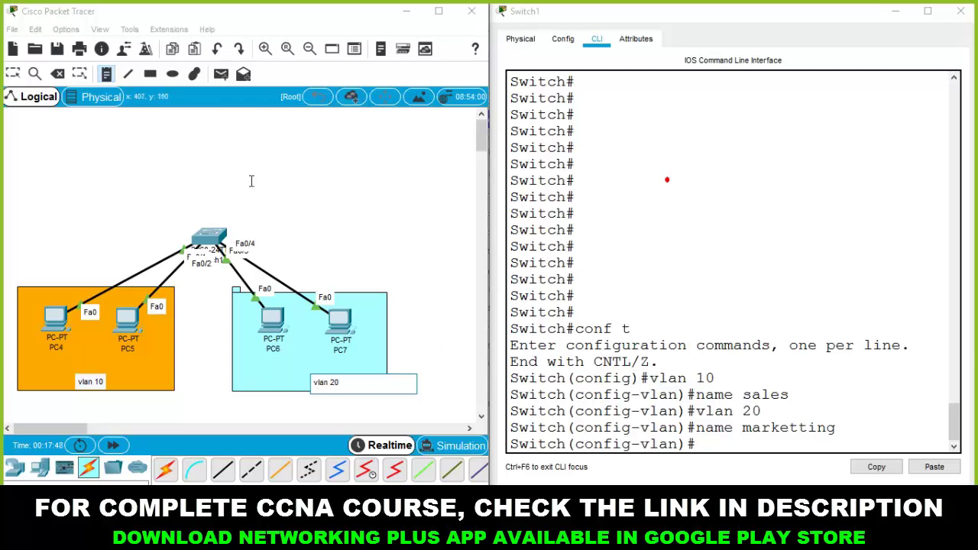
left_click(12, 73)
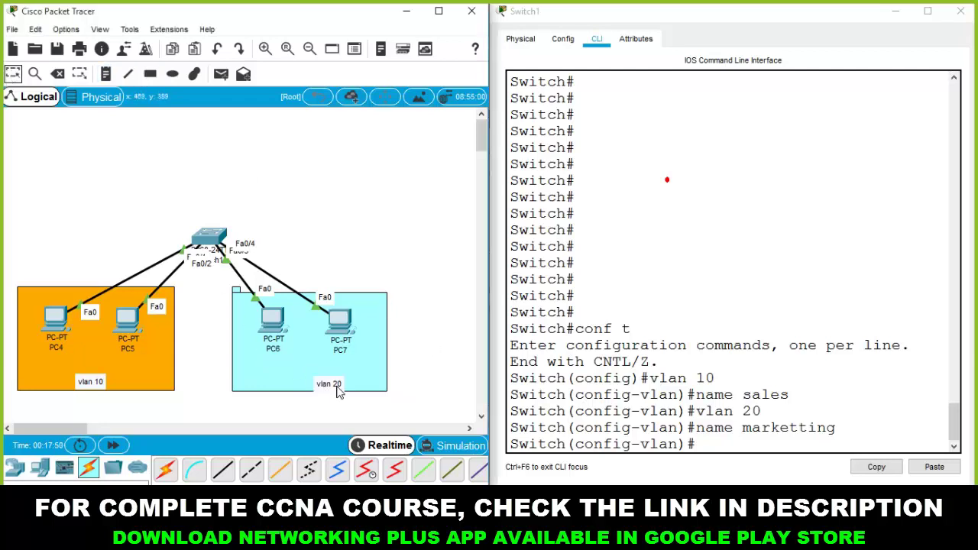
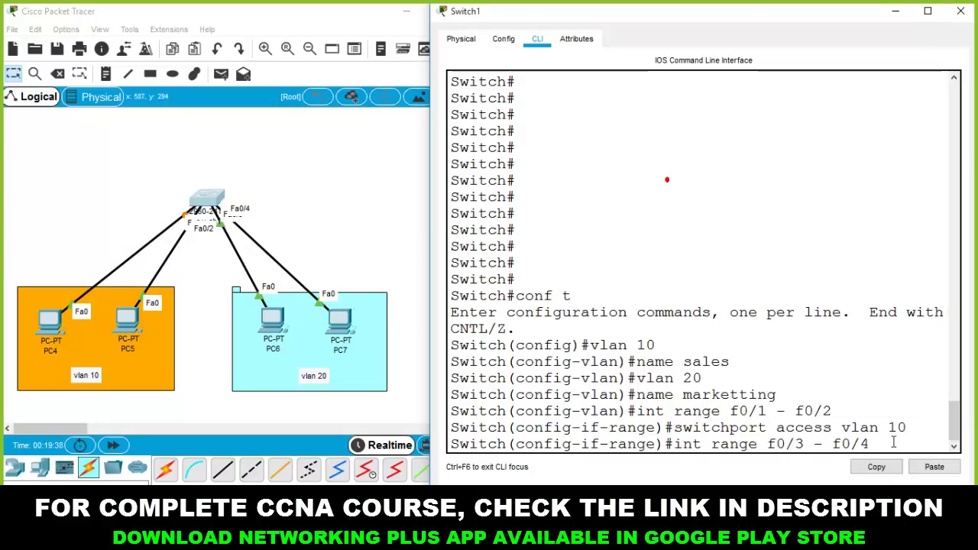
Assign interface range f0/3 - f0/4 on Switch1 to access VLAN 20 and exit configuration mode.
key("Return")
key("Up")
key("Up")
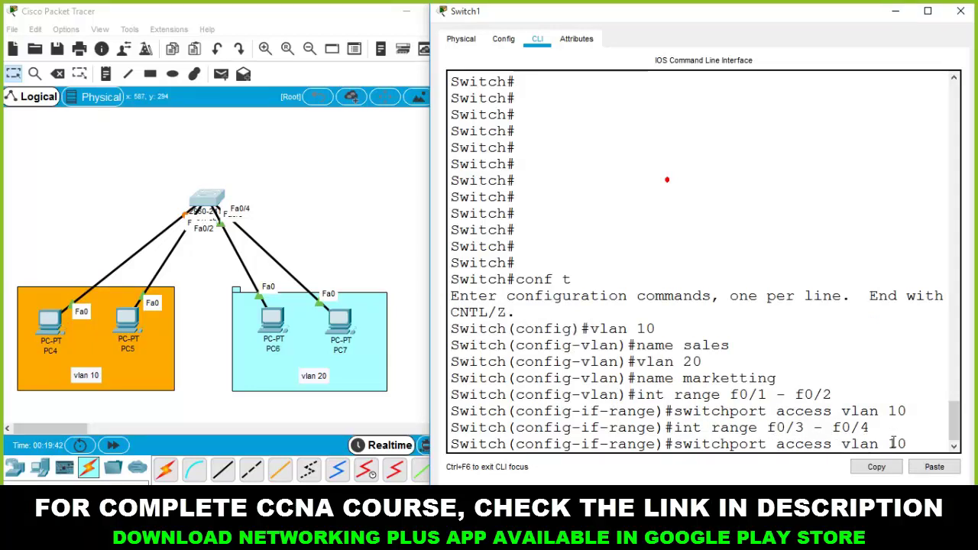
key("BackSpace")
key("BackSpace")
type("20")
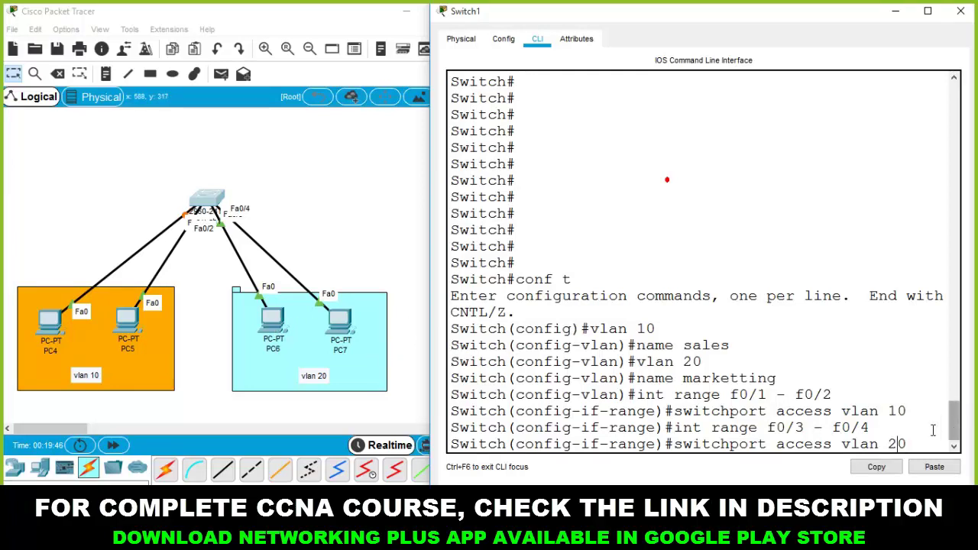
key("Return")
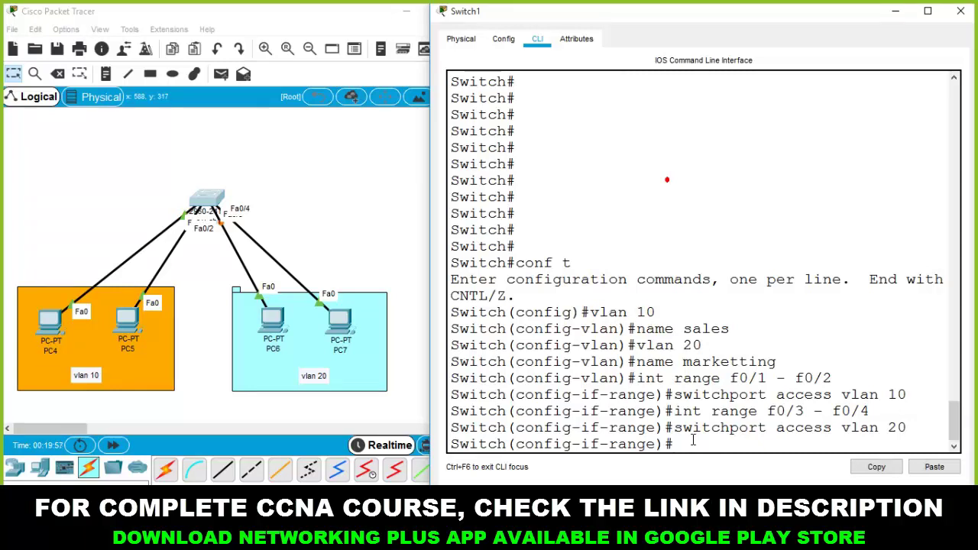
key("ctrl+z")
key("Return")
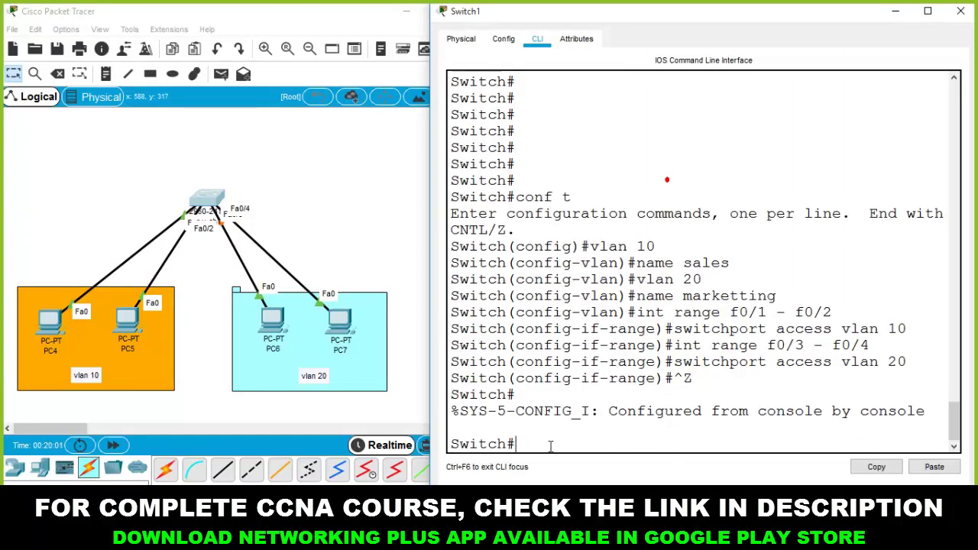
Display Switch1's VLAN table with sh vlan and page through the output.
type("sh vlan")
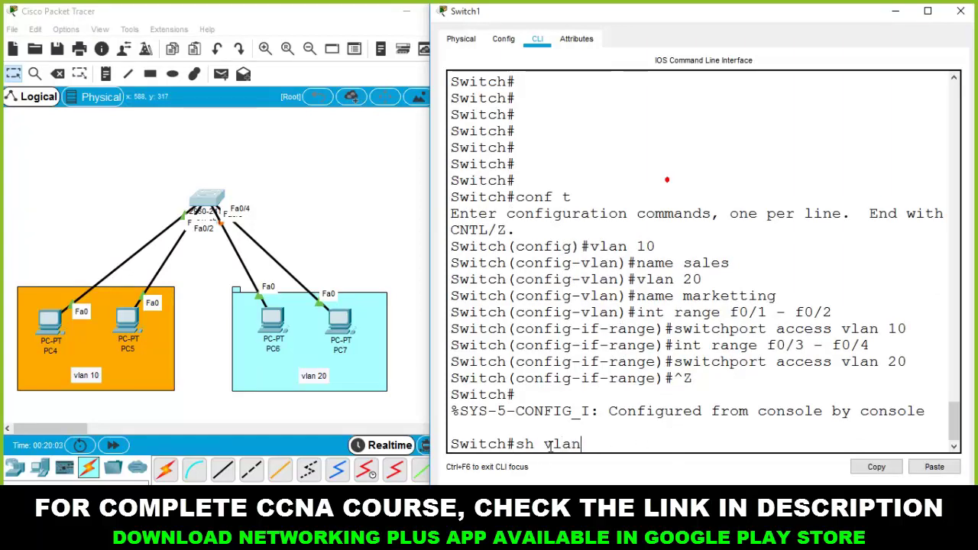
key("Return")
key("Return")
key("Return")
key("Return")
key("Return")
key("Return")
key("Return")
key("Return")
key("Return")
key("Return")
key("Return")
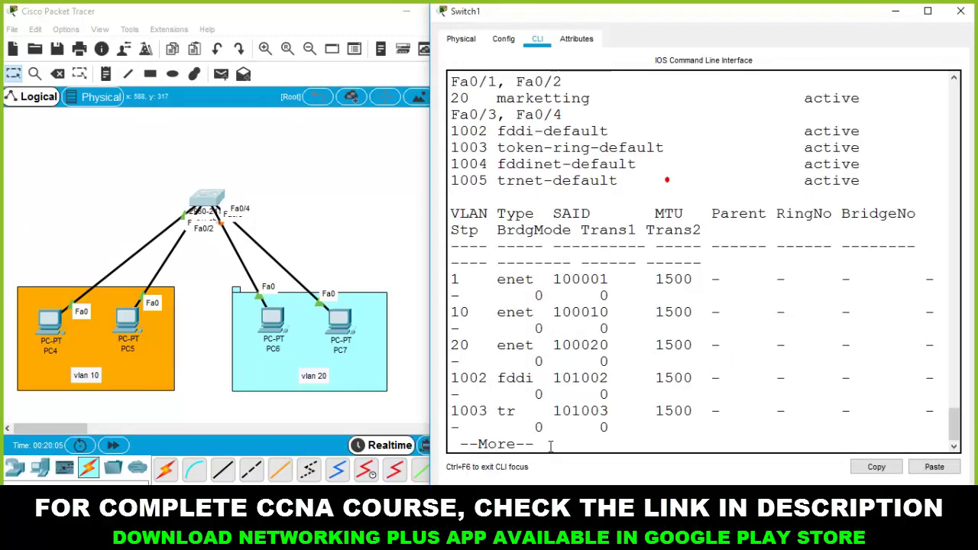
Examine the VLAN listing to check which ports belong to the default, sales and marketting VLANs.
scroll(611, 397, "up", 8)
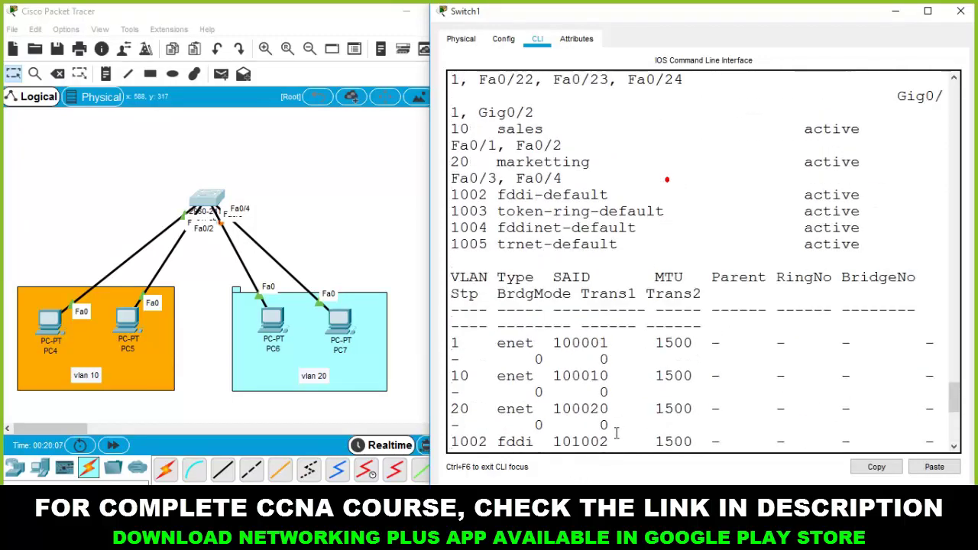
scroll(612, 395, "up", 5)
scroll(580, 389, "down", 4)
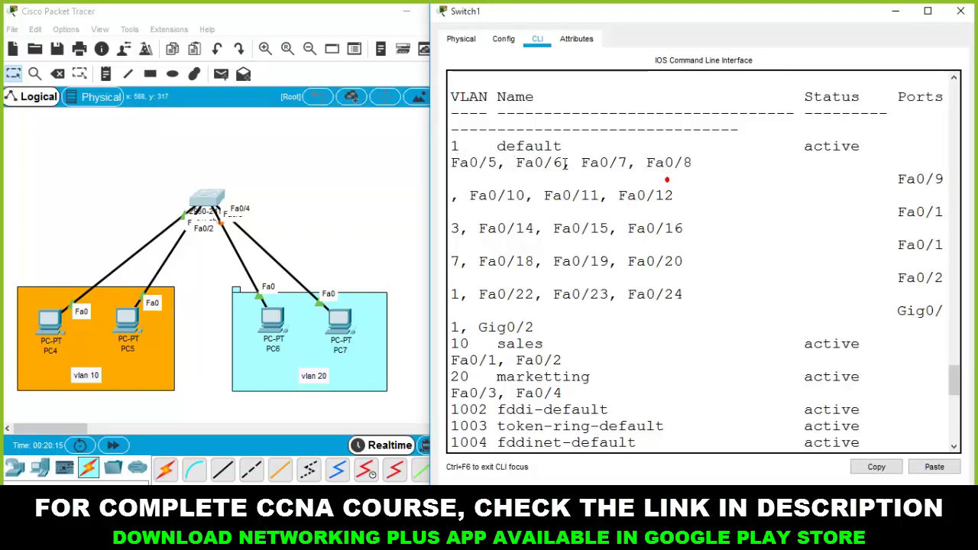
left_click_drag(452, 160, 704, 165)
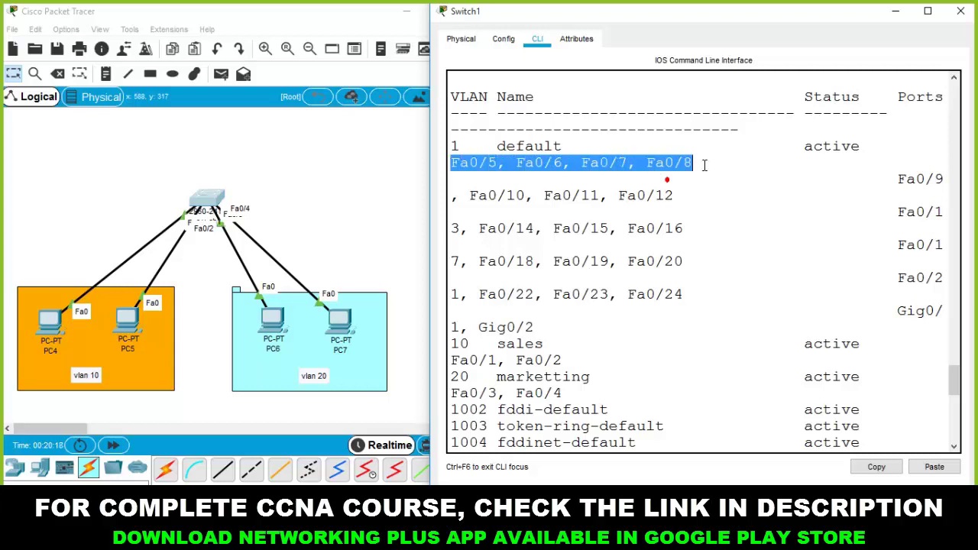
left_click(519, 165)
left_click_drag(482, 162, 535, 163)
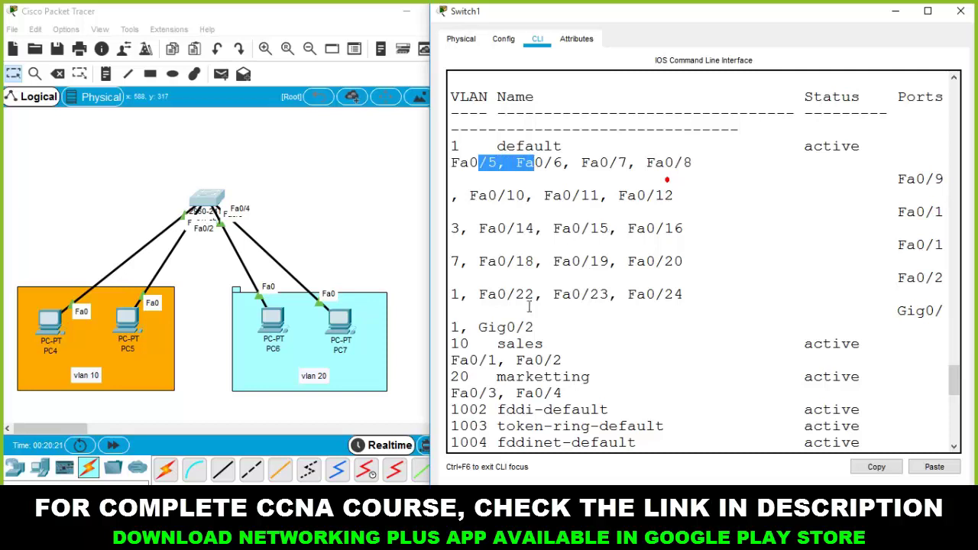
scroll(565, 323, "down", 2)
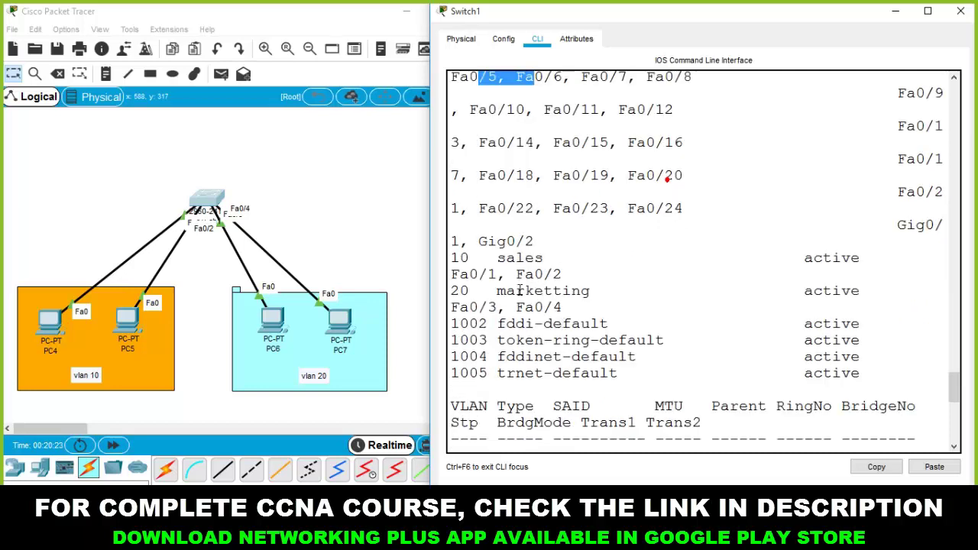
left_click_drag(453, 257, 546, 261)
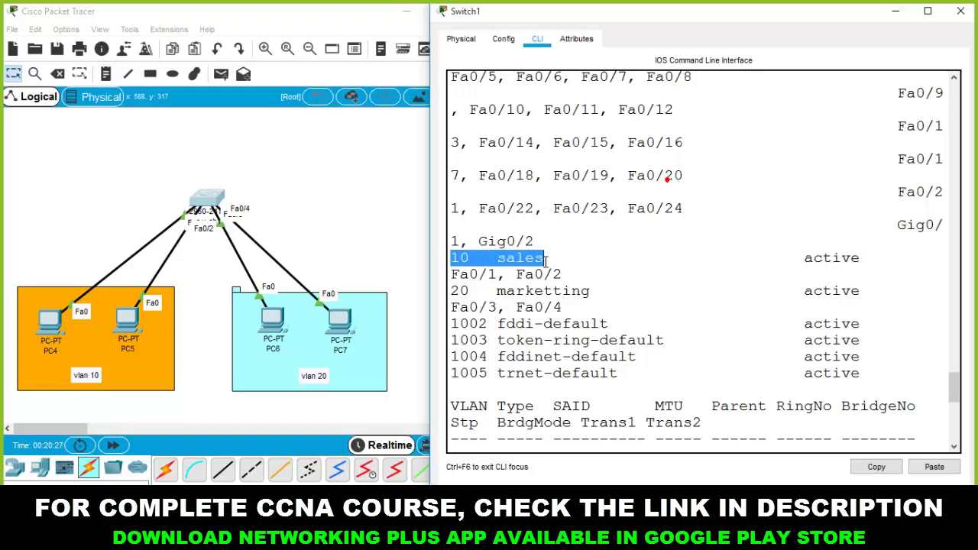
left_click_drag(452, 275, 569, 280)
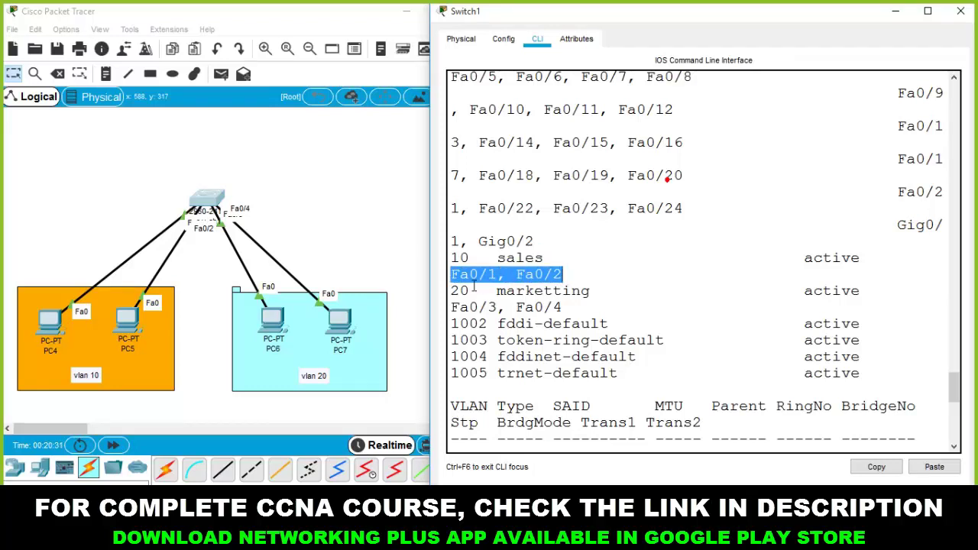
left_click_drag(452, 290, 602, 291)
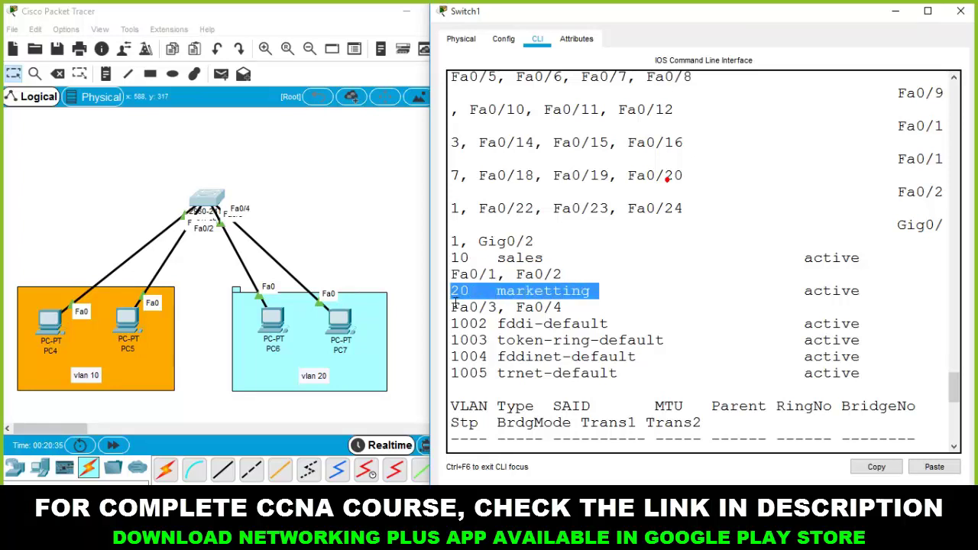
left_click_drag(455, 305, 565, 306)
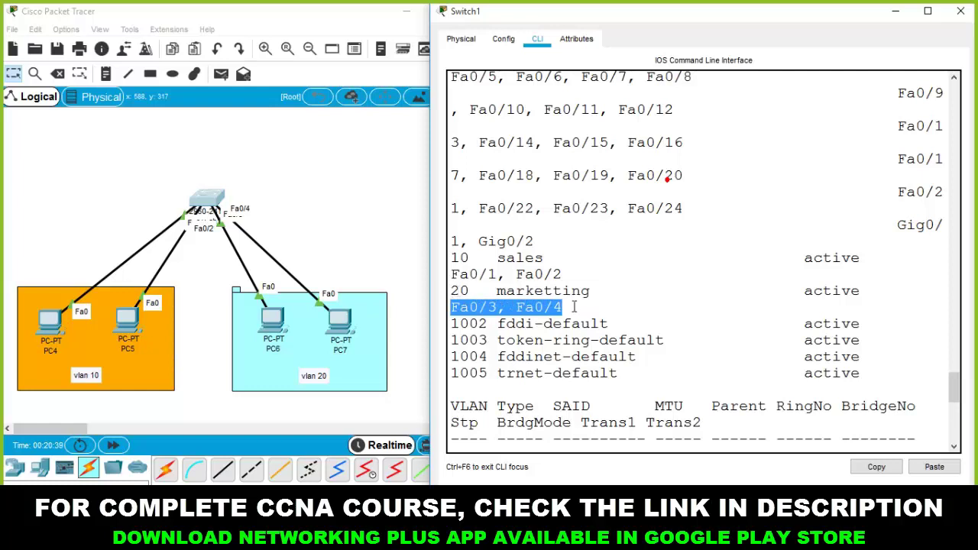
left_click(575, 306)
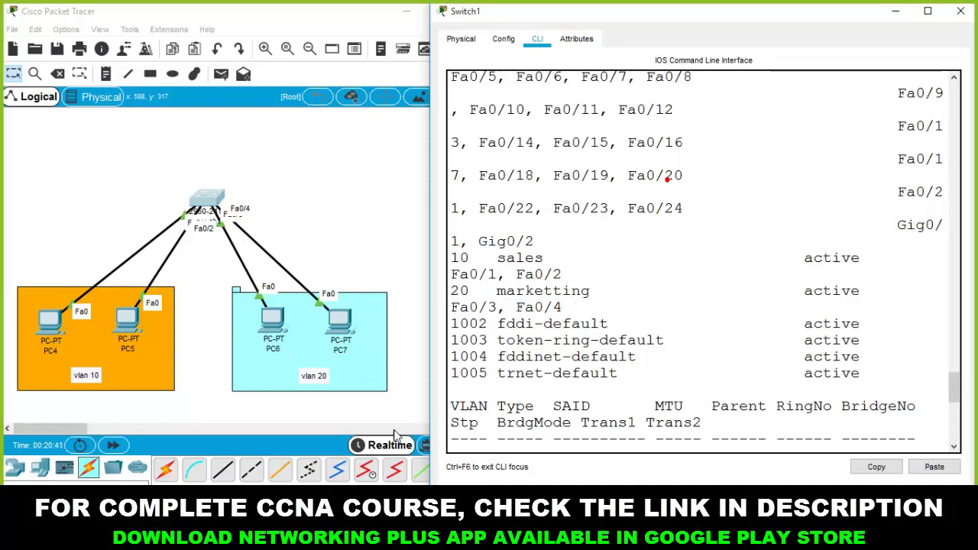
Open the Command Prompt on PC4 and maximize its window.
left_click(50, 321)
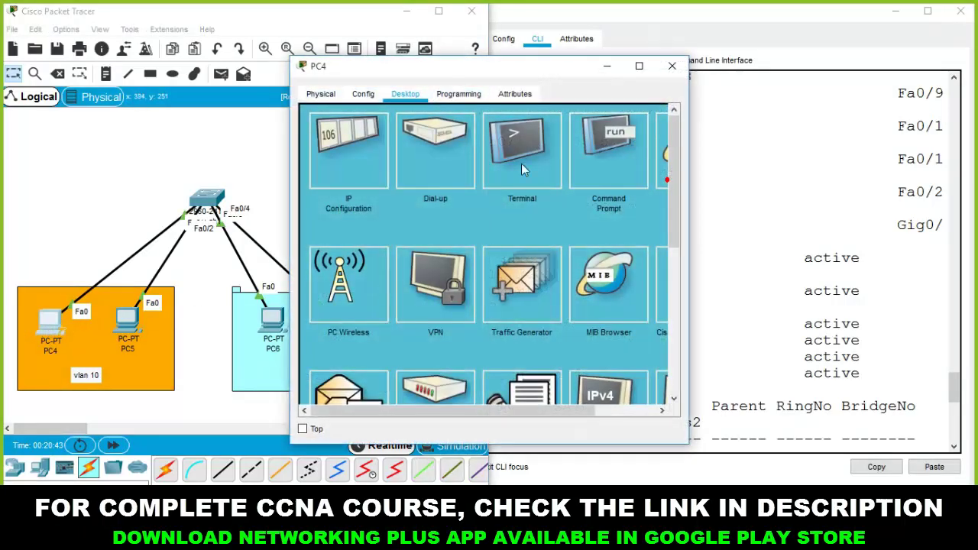
left_click(608, 153)
left_click_drag(449, 73, 976, 81)
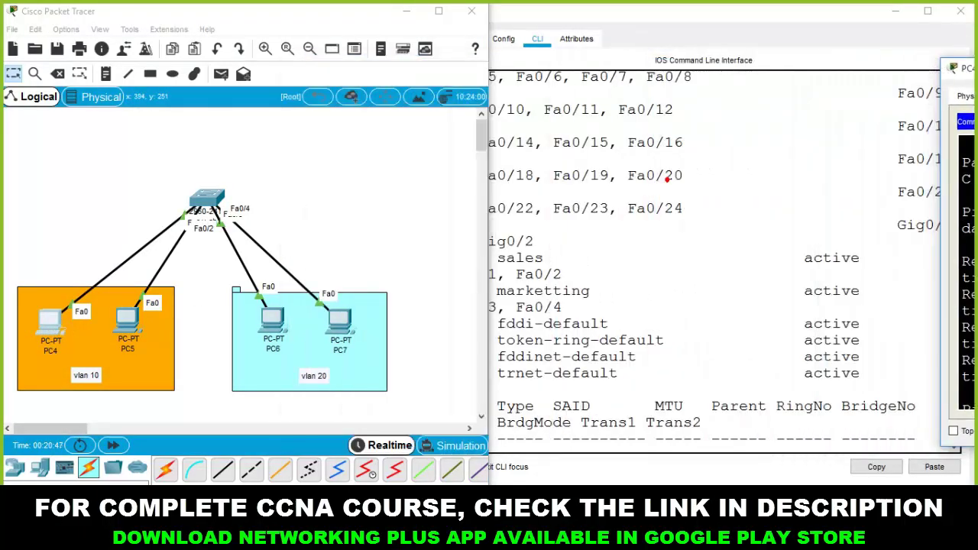
left_click_drag(961, 68, 536, 56)
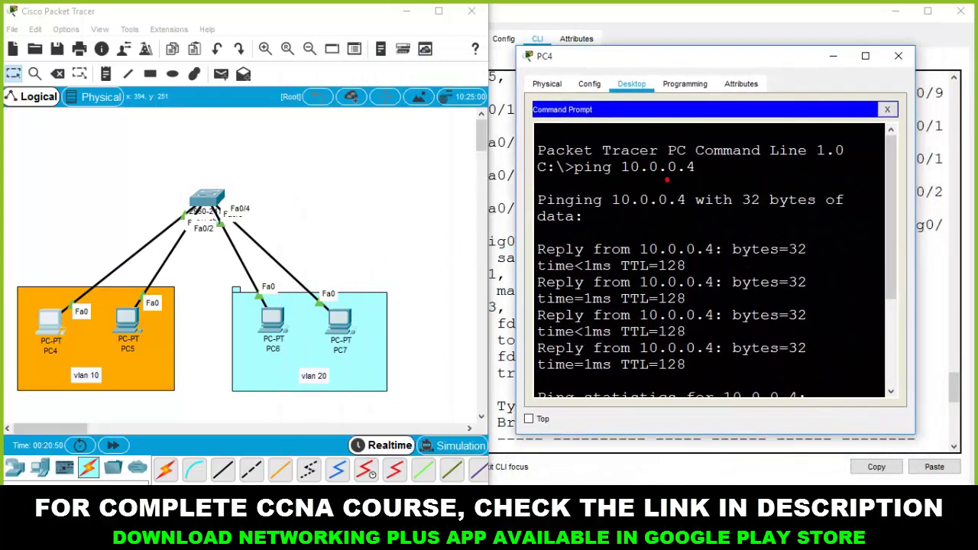
double_click(690, 62)
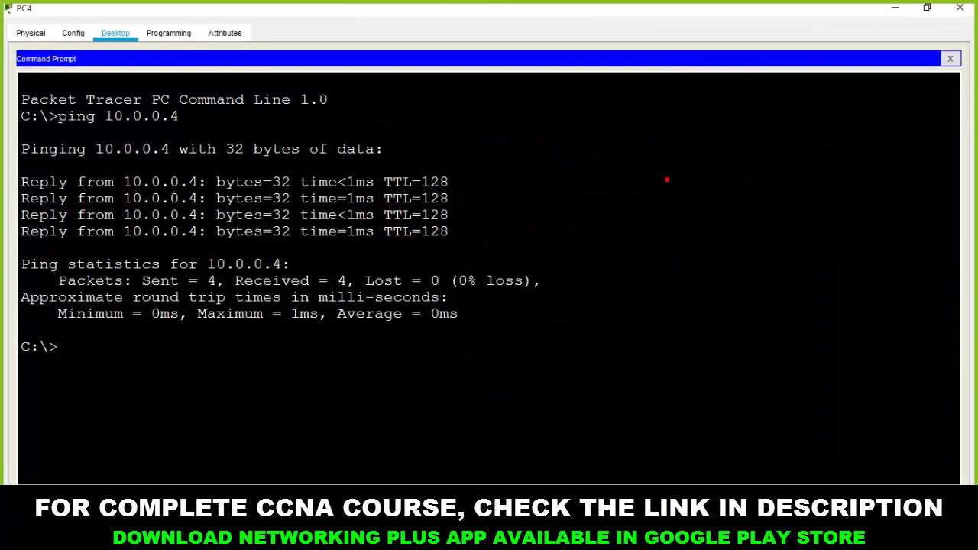
Ping 10.0.0.4 again from PC4, then restore the window's size and move it clear of the vlan 10 area.
left_click_drag(29, 181, 450, 232)
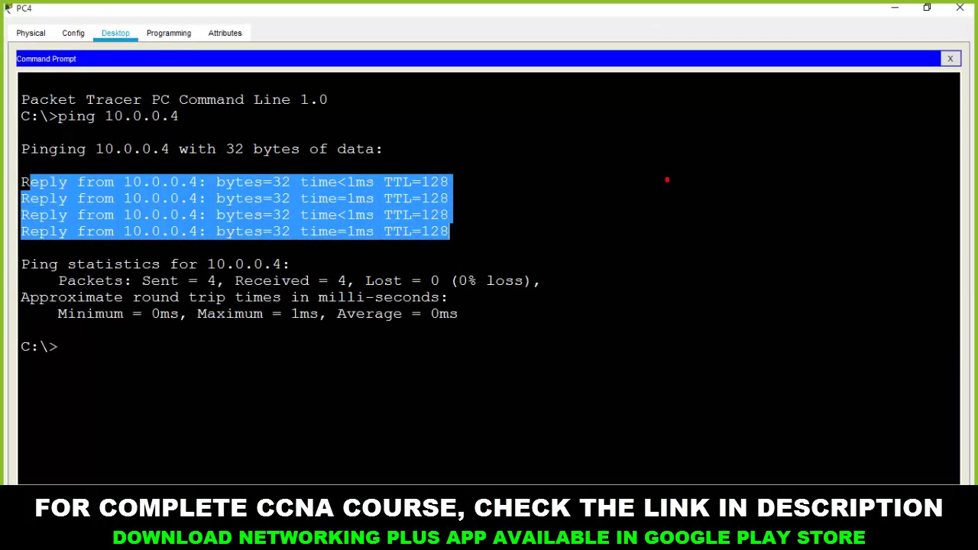
key("ctrl+c")
key("Up")
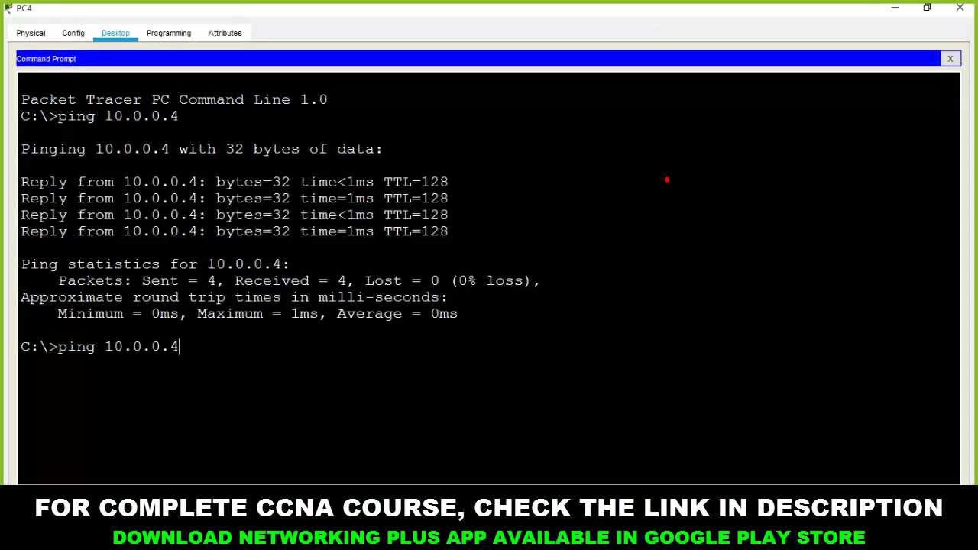
key("Return")
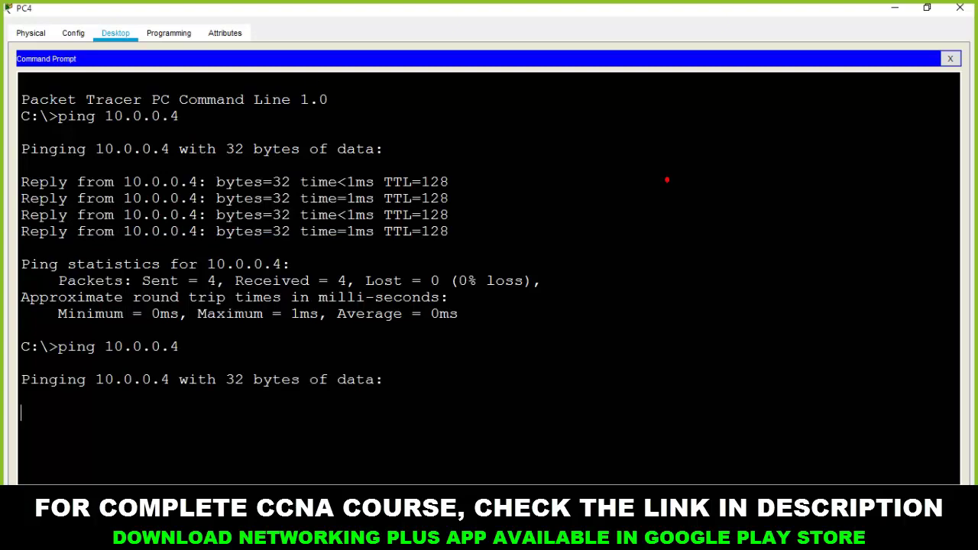
double_click(327, 17)
left_click_drag(364, 104, 564, 73)
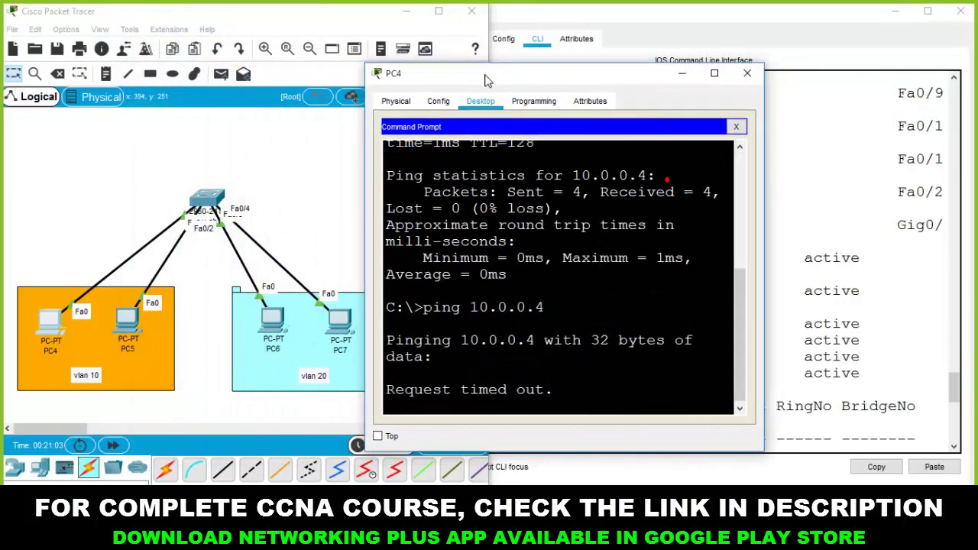
Place the PC4 window beside the topology and follow the output of the second ping to 10.0.0.4.
left_click_drag(486, 79, 977, 110)
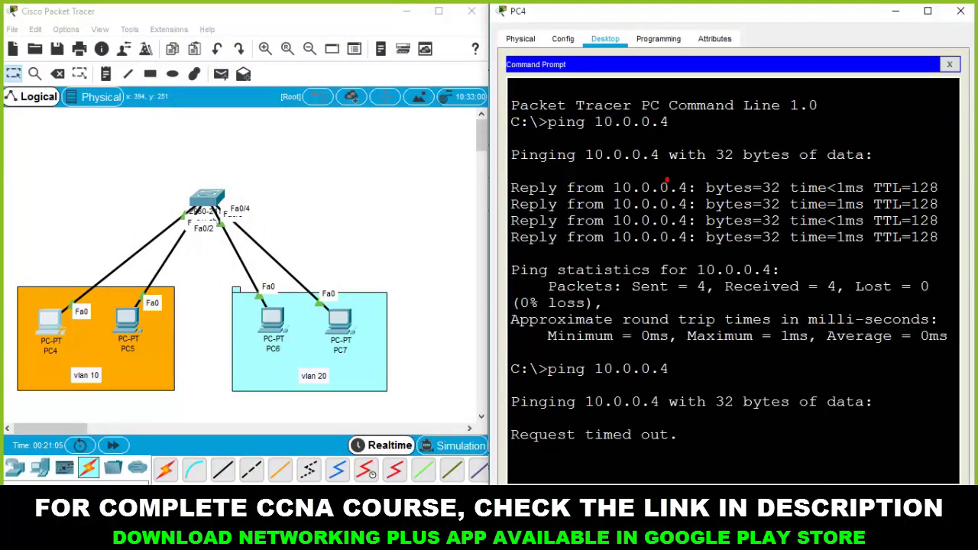
left_click_drag(512, 434, 679, 434)
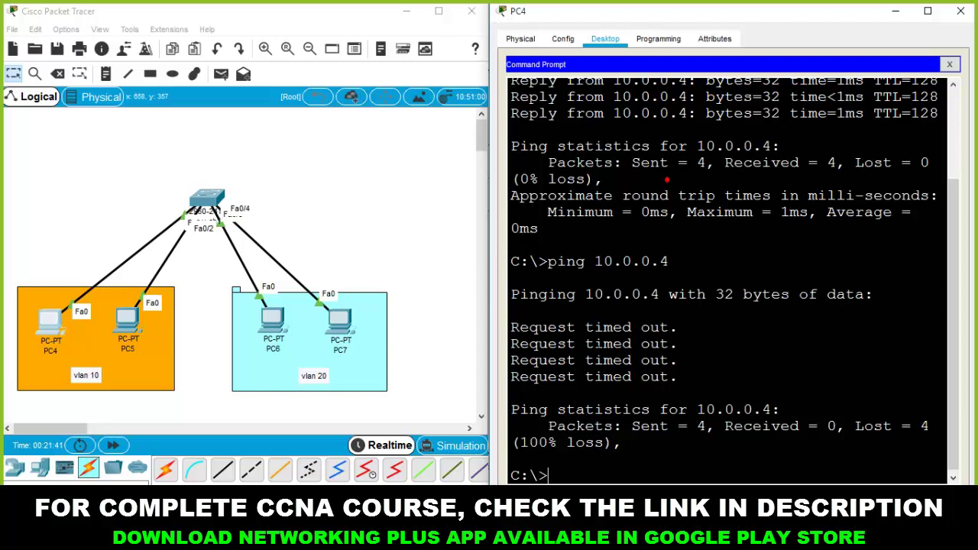
left_click_drag(511, 327, 678, 327)
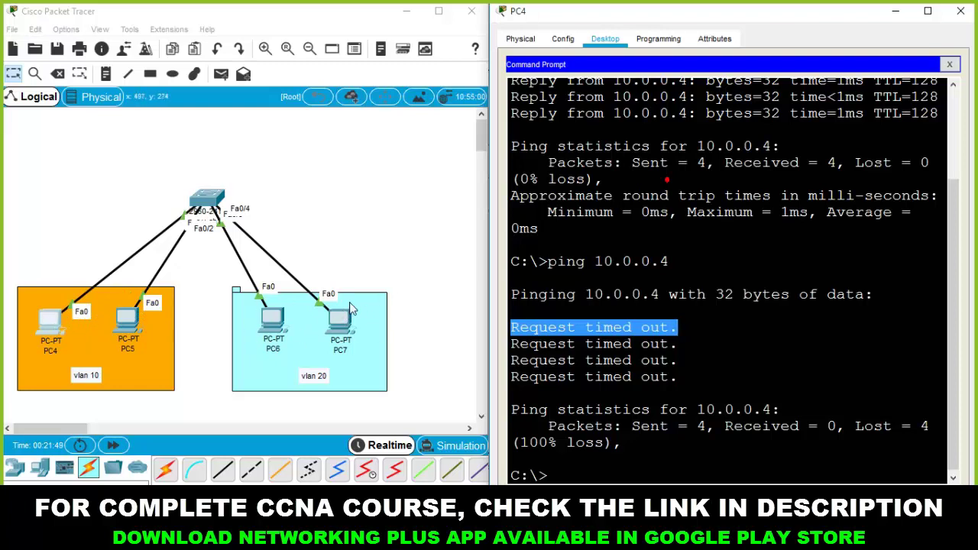
Compare the responses of the earlier and the latest ping to 10.0.0.4 line by line in PC4's Command Prompt.
left_click(534, 368)
left_click_drag(678, 327, 501, 334)
scroll(666, 179, "up", 1)
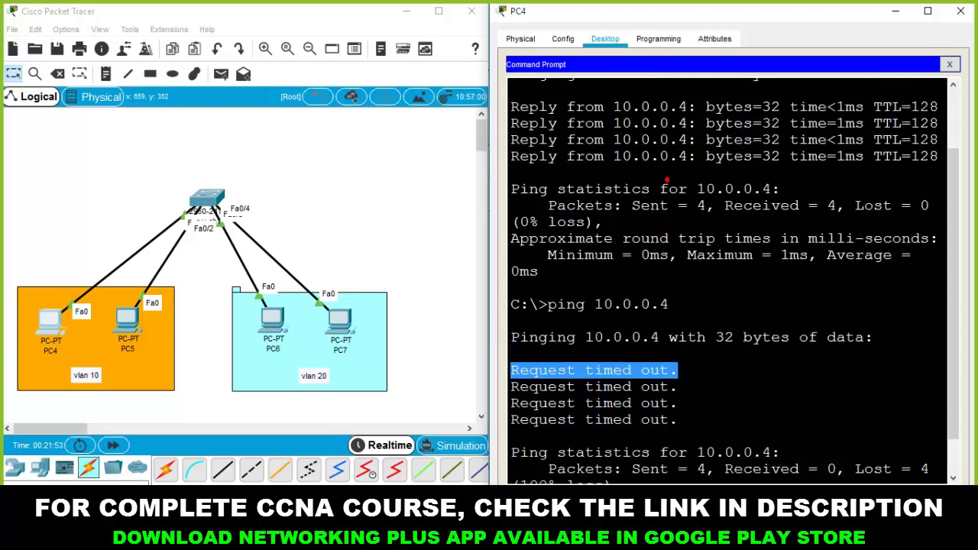
left_click_drag(873, 156, 938, 156)
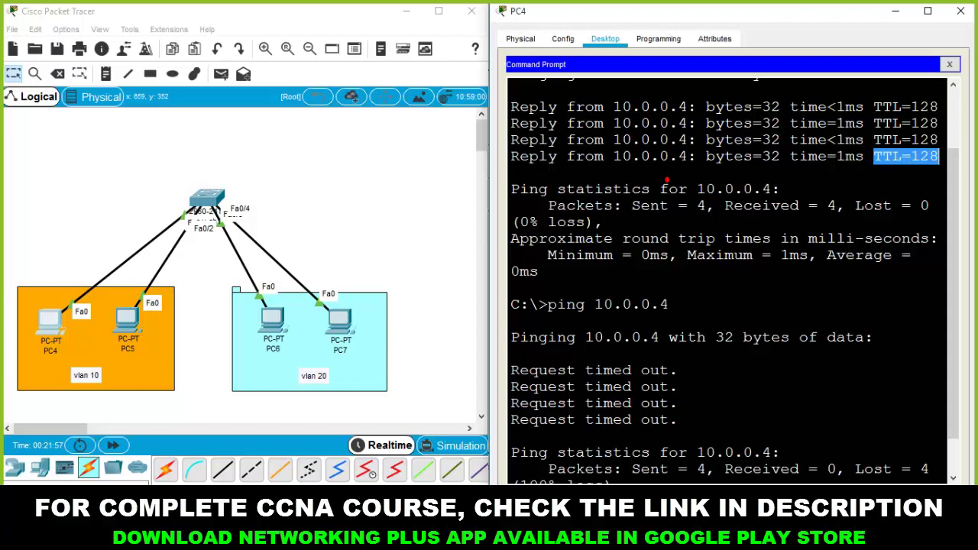
scroll(667, 180, "down", 1)
mouse_move(510, 324)
left_mouse_down()
mouse_move(678, 324)
mouse_move(510, 341)
left_mouse_up()
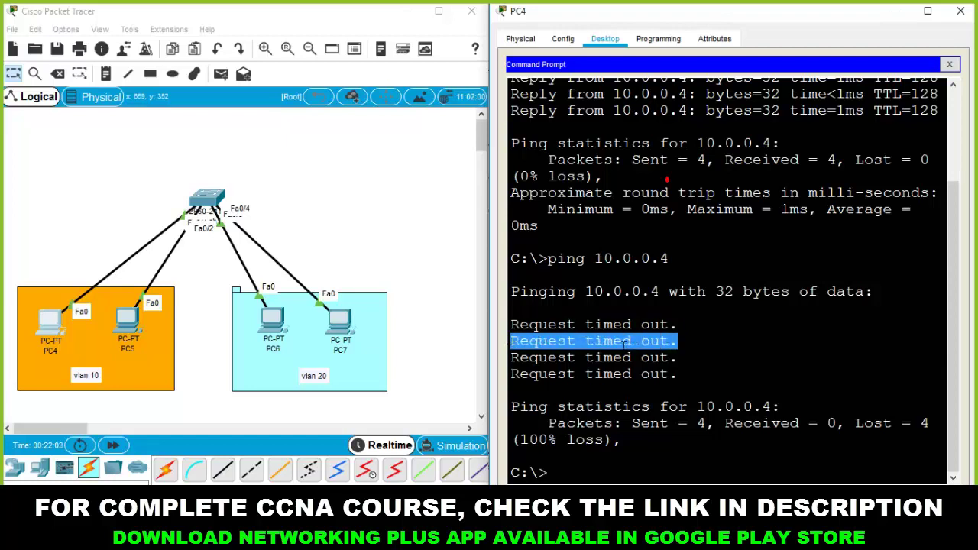
left_click_drag(678, 357, 510, 358)
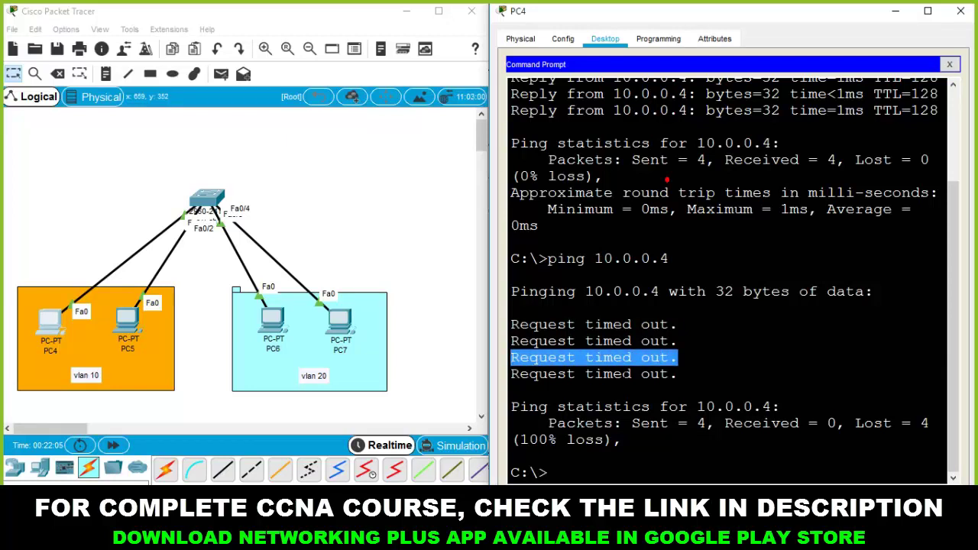
left_click_drag(678, 373, 512, 373)
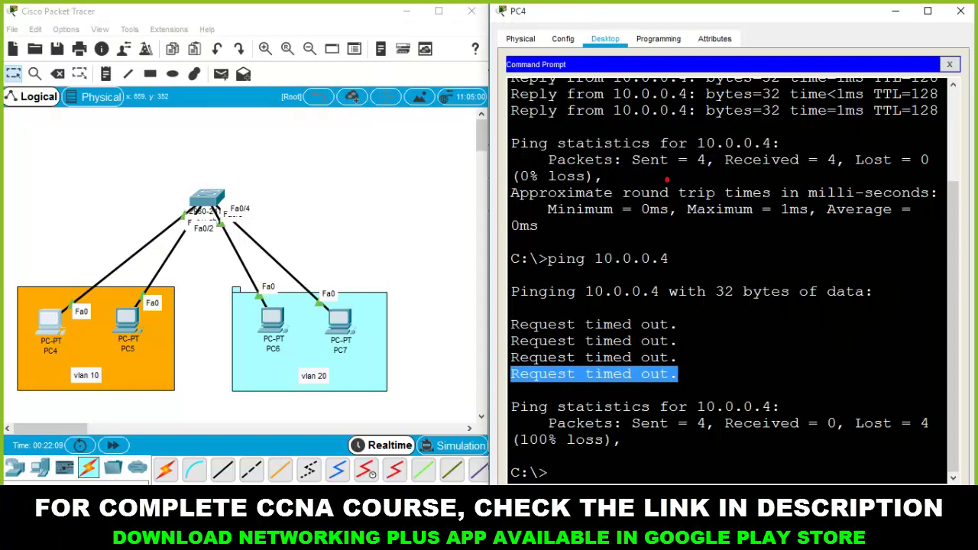
left_click(586, 377)
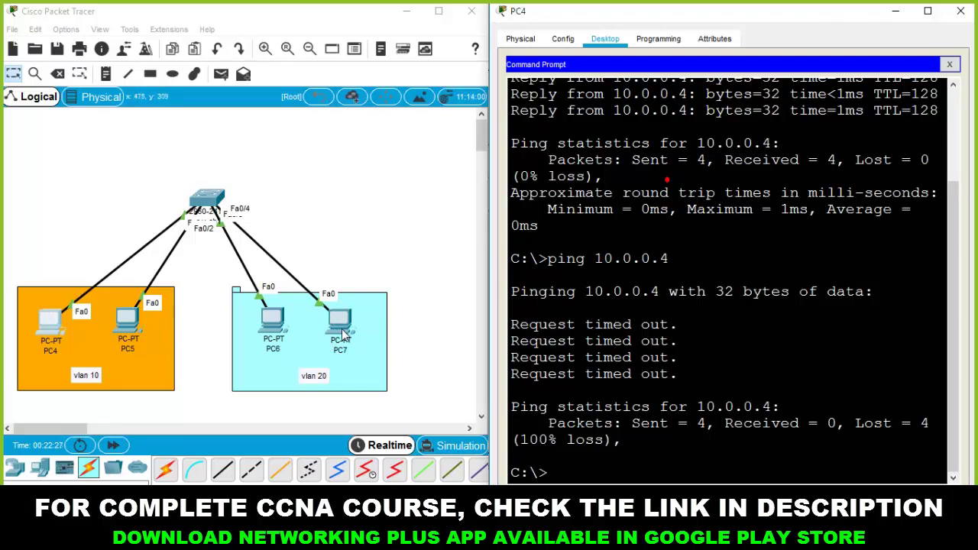
left_click_drag(512, 324, 678, 374)
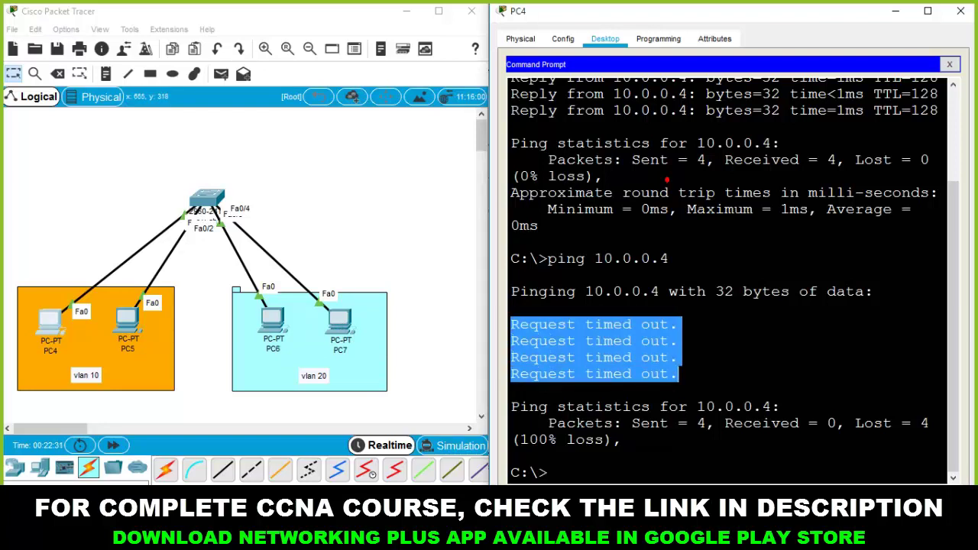
left_click(679, 373)
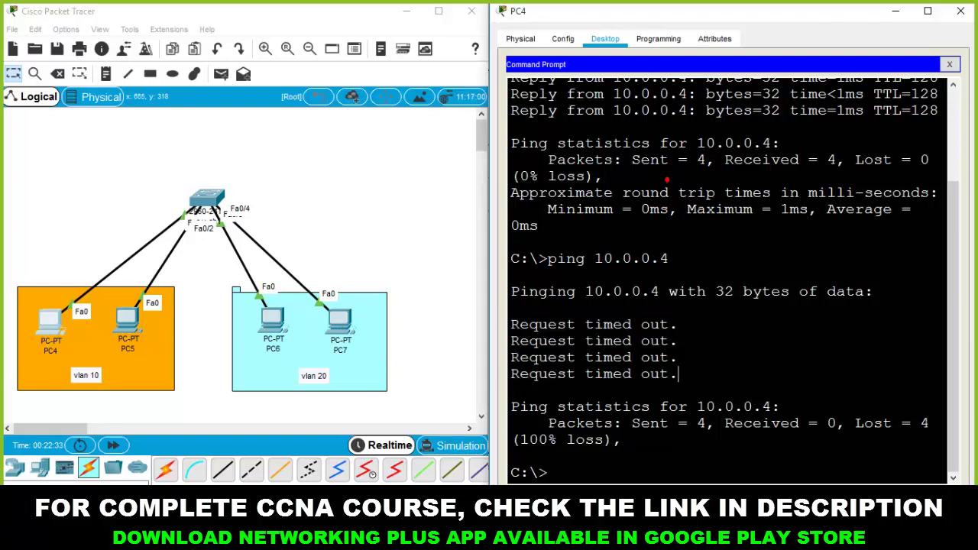
left_click_drag(678, 374, 511, 324)
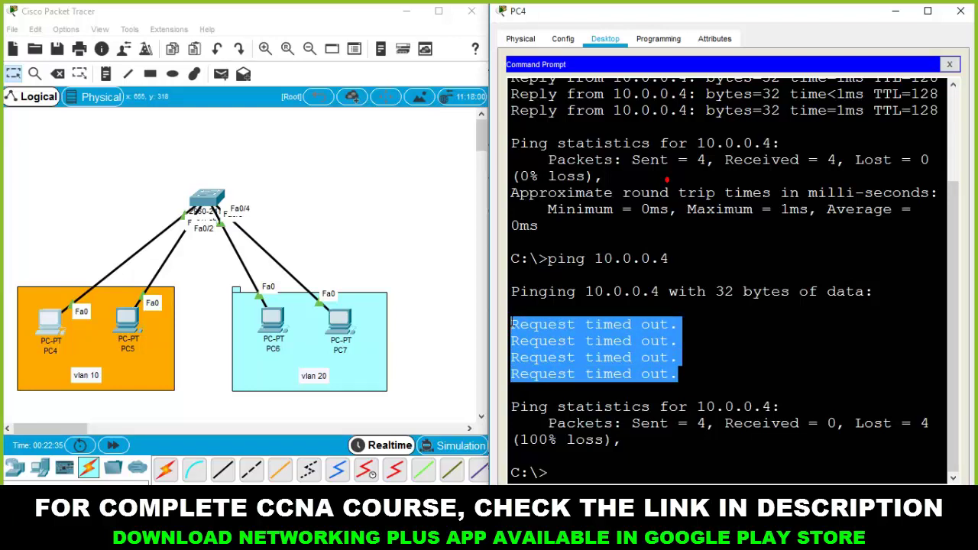
left_click(572, 341)
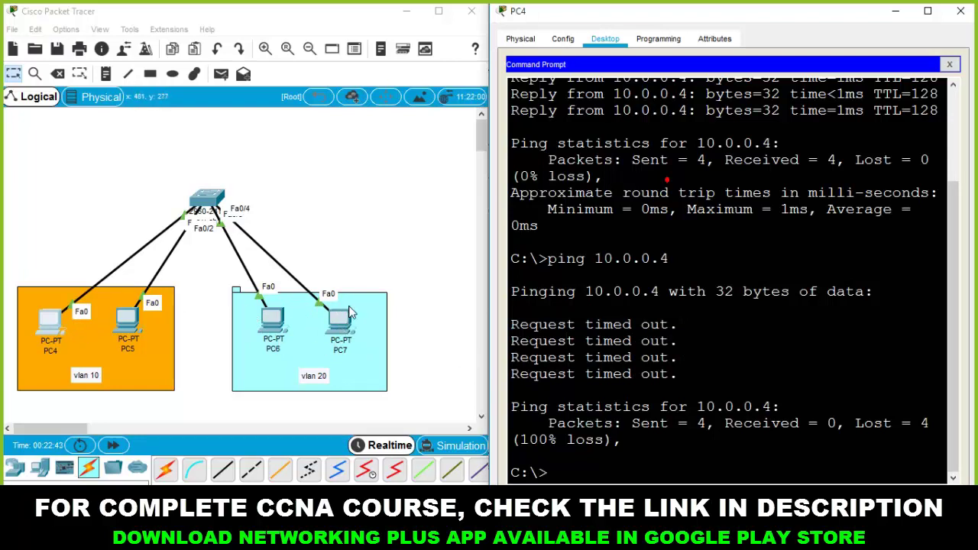
Bring up Switch1's CLI and check which ports are listed under VLAN 10 sales and VLAN 20 marketting.
left_click(201, 201)
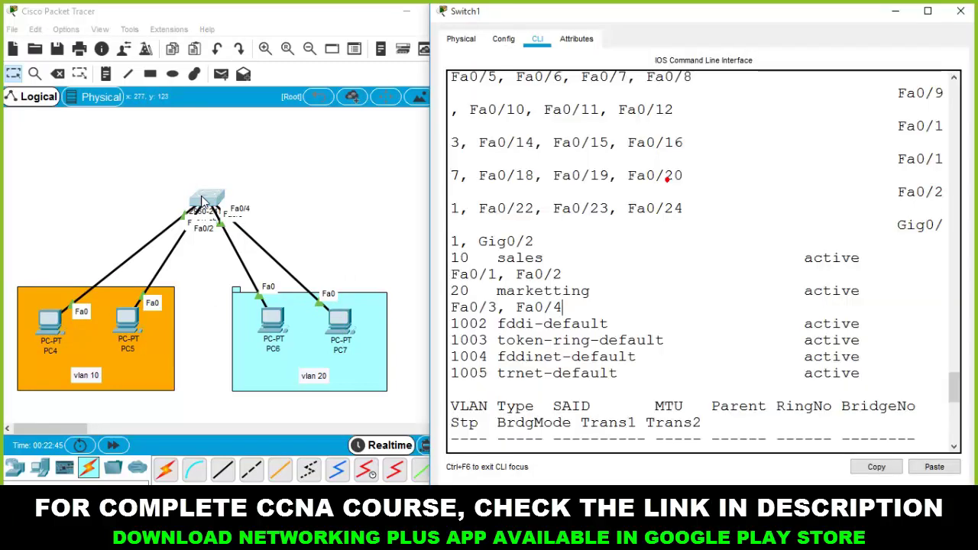
scroll(462, 313, "up", 1)
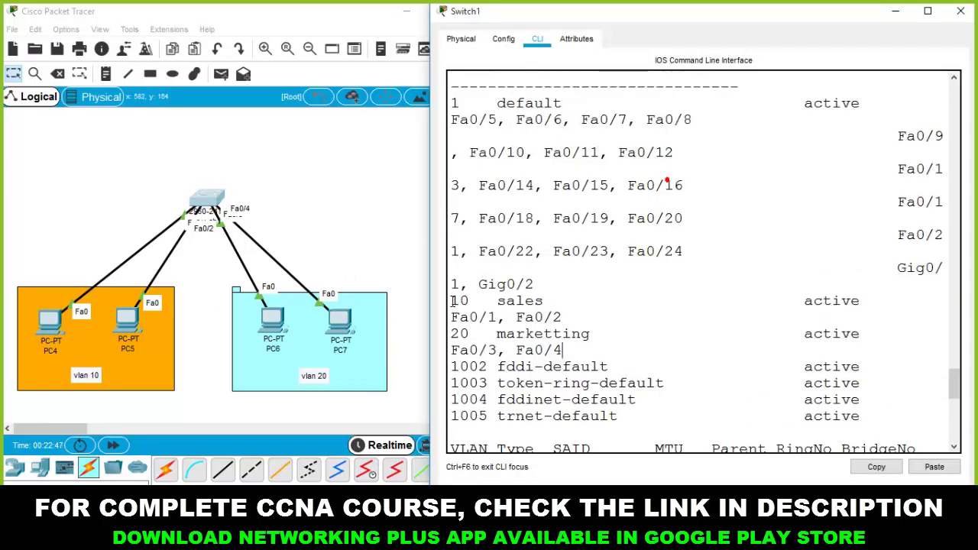
left_click_drag(451, 300, 565, 301)
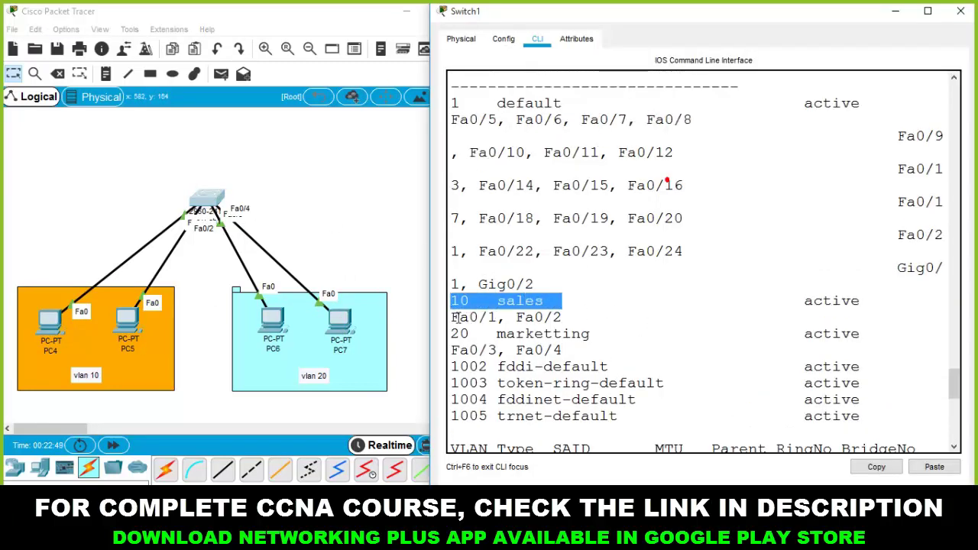
left_click_drag(452, 317, 569, 320)
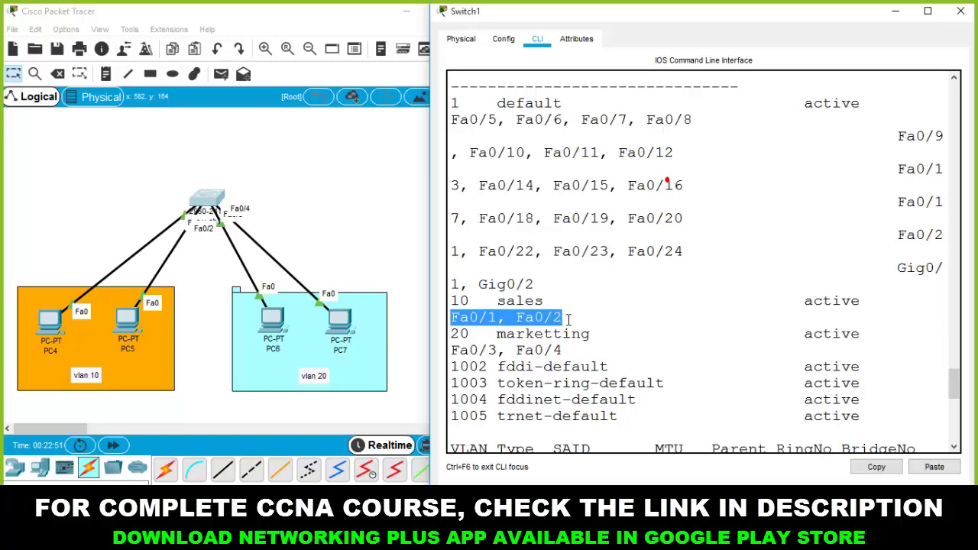
left_click(567, 318)
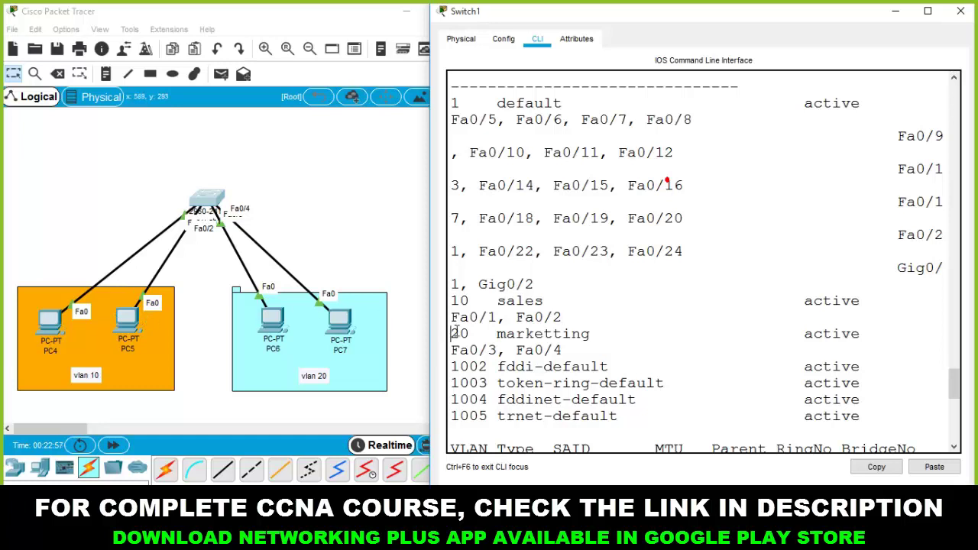
mouse_move(451, 333)
left_mouse_down()
mouse_move(608, 334)
mouse_move(449, 352)
mouse_move(454, 339)
left_mouse_up()
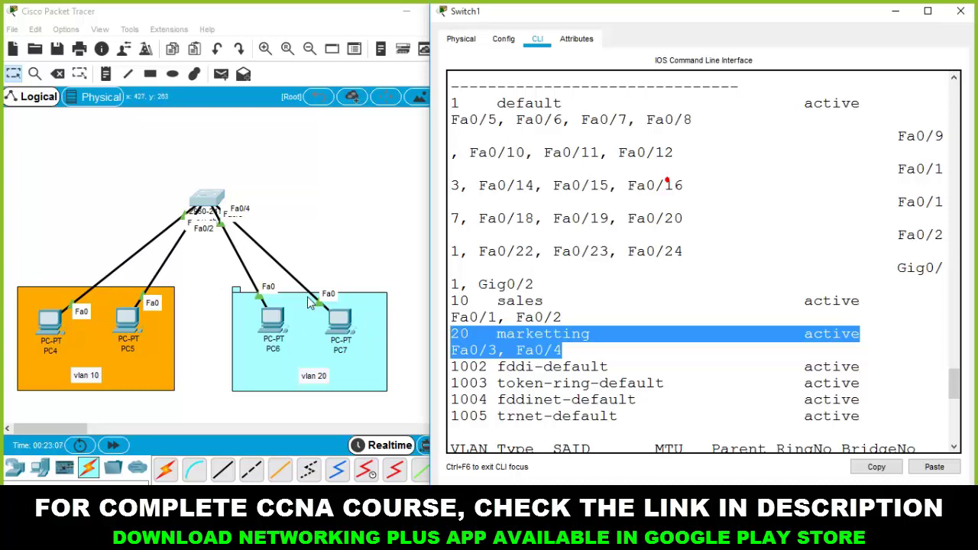
Return to PC4's Command Prompt, ping 10.0.0.2, and dismiss the meeting time-limit pop-up.
left_click(46, 319)
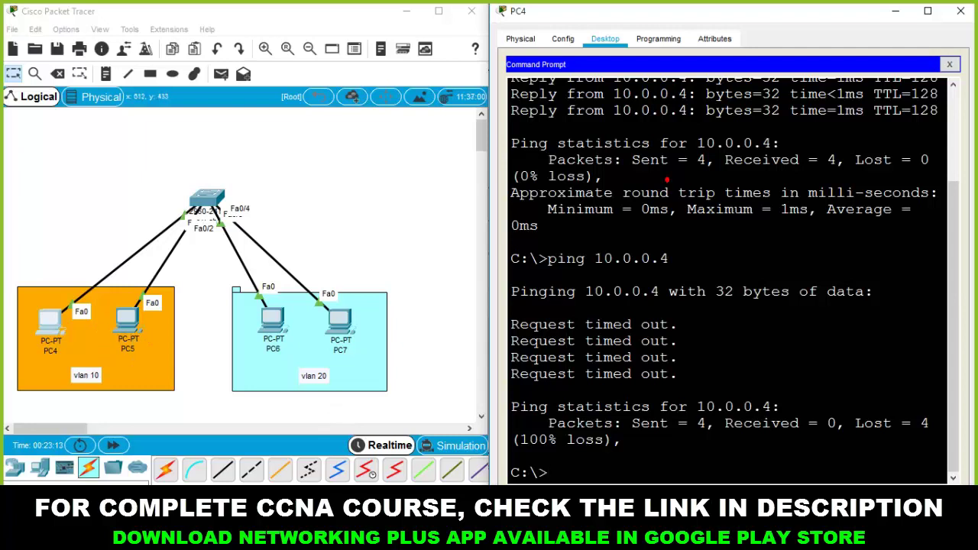
key("Up")
key("BackSpace")
type("2")
key("Return")
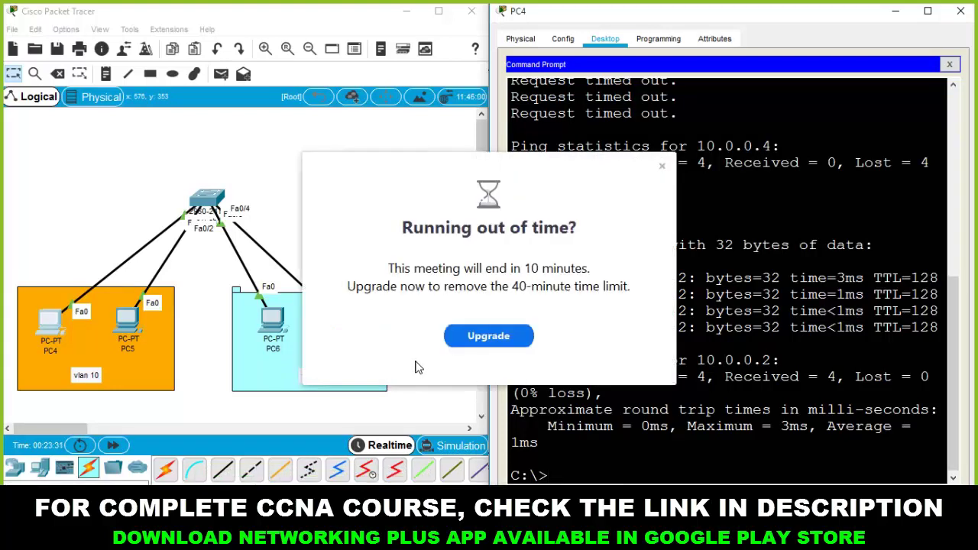
left_click(661, 167)
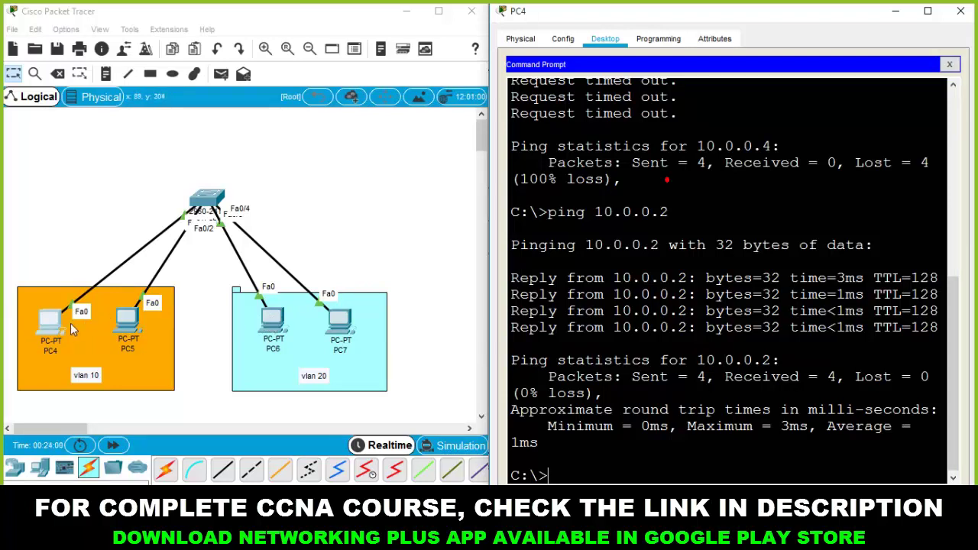
Move PC6 and PC7 slightly closer together and a little lower inside the vlan 20 area.
mouse_move(274, 334)
left_mouse_down()
mouse_move(260, 334)
mouse_move(280, 334)
left_mouse_up()
left_click_drag(342, 327, 336, 327)
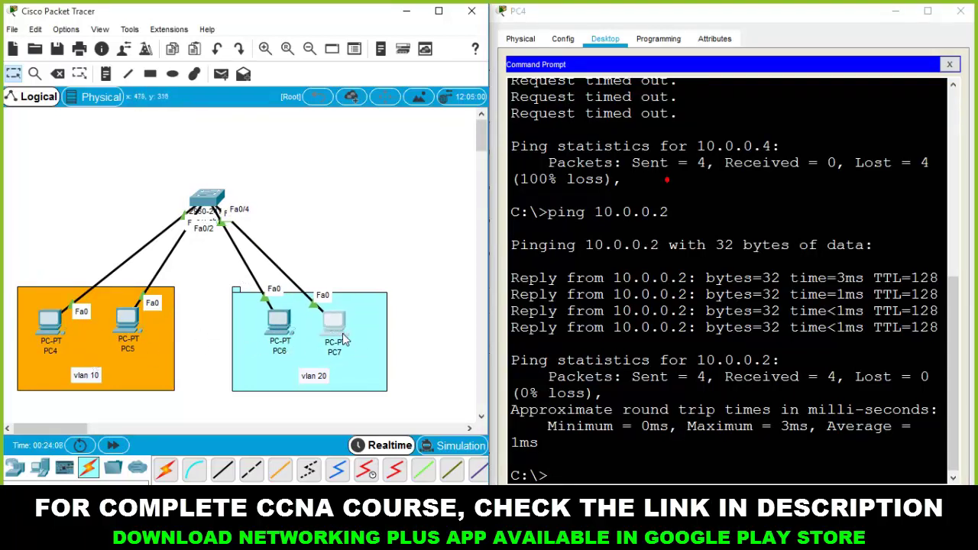
left_click_drag(279, 328, 336, 330)
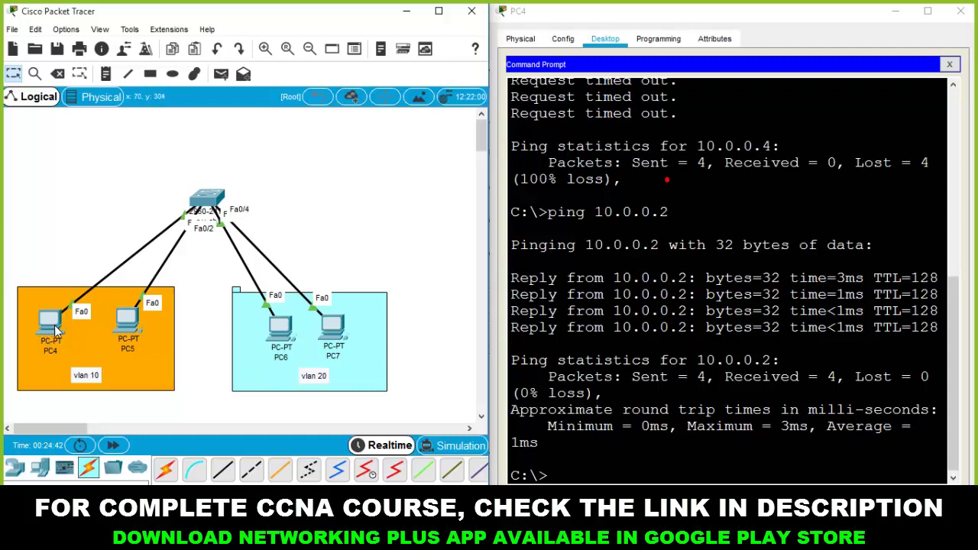
Return to Switch1's CLI and examine the ports assigned to the sales VLAN against the topology.
left_click(208, 200)
left_click(563, 333)
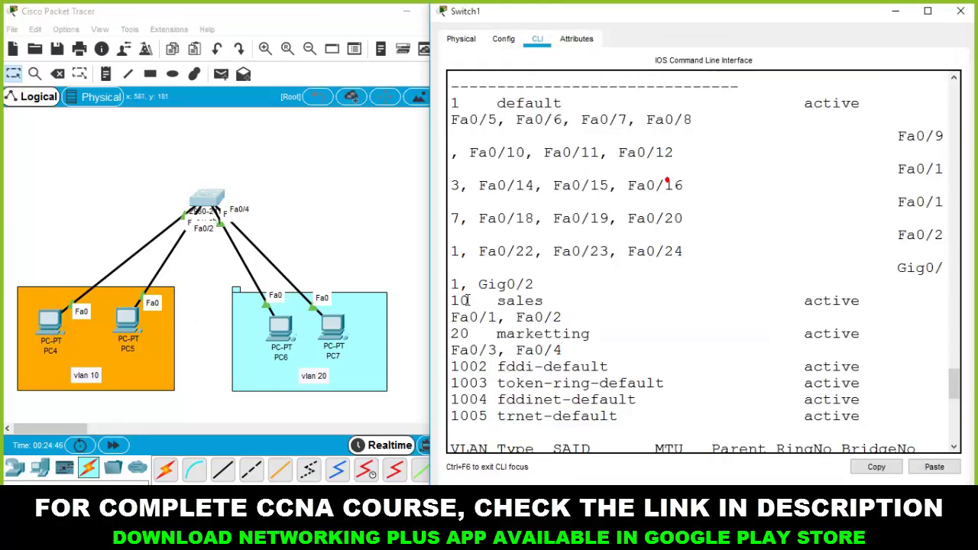
left_click_drag(451, 317, 563, 316)
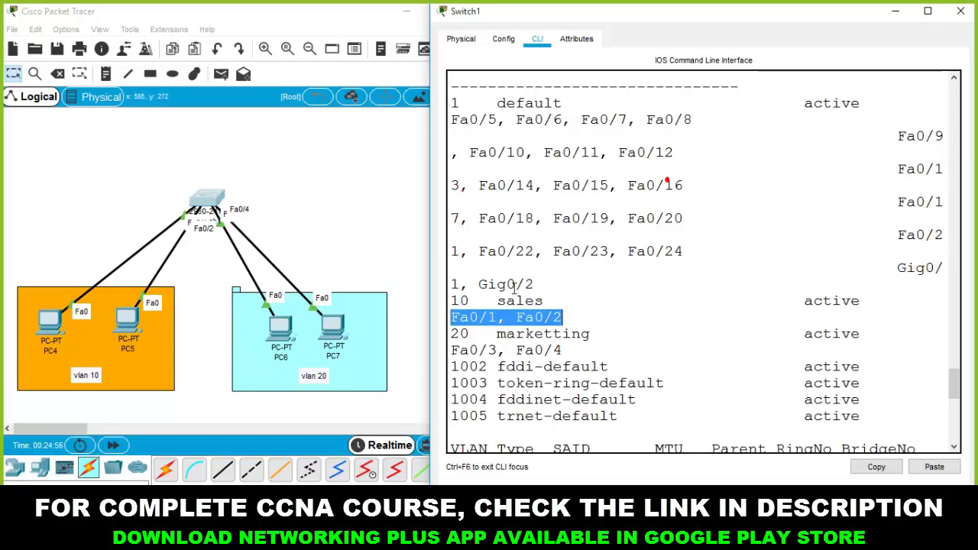
left_click(579, 317)
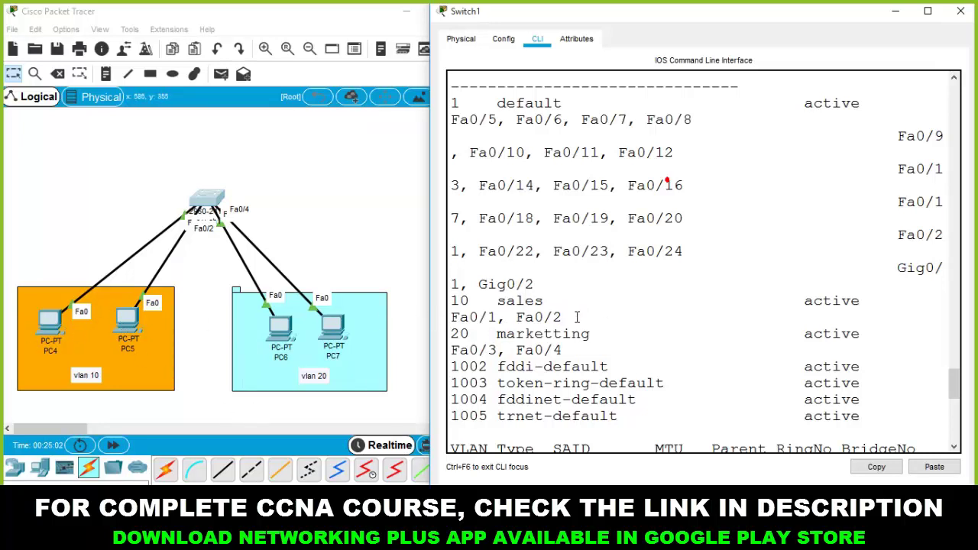
left_click_drag(579, 317, 451, 317)
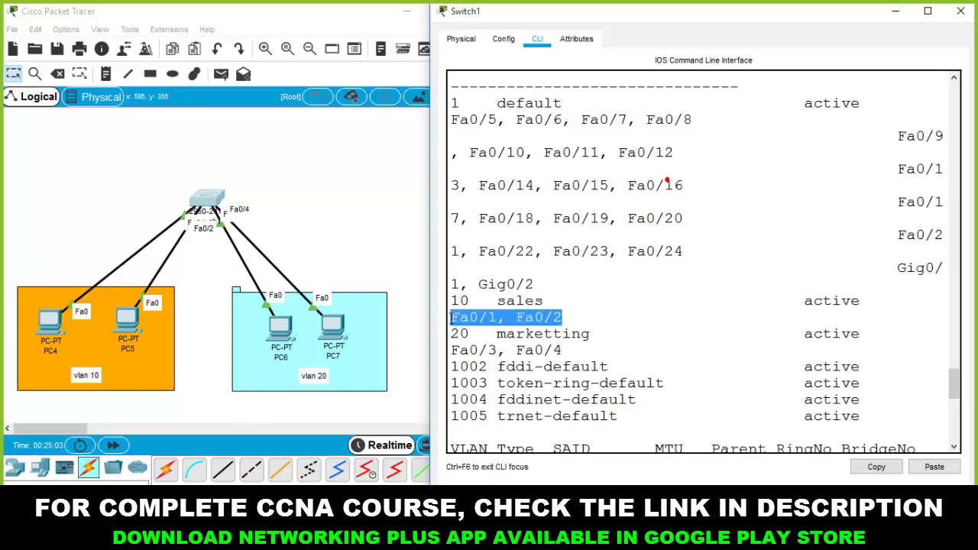
left_click(582, 322)
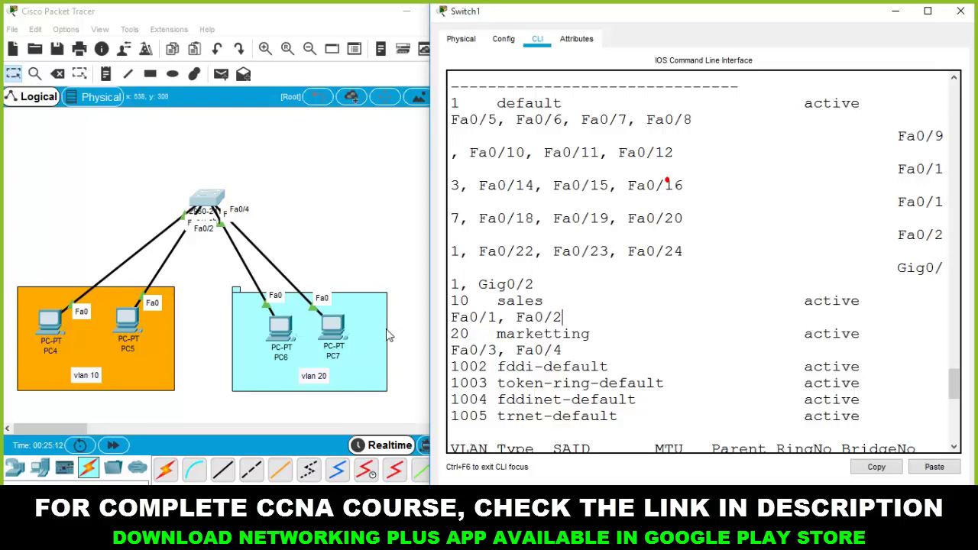
left_click(375, 260)
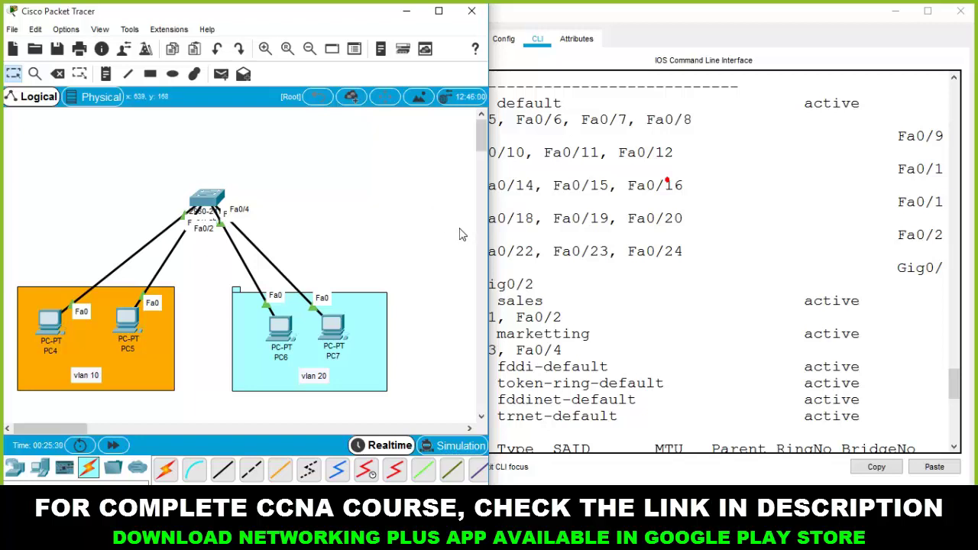
left_click(588, 291)
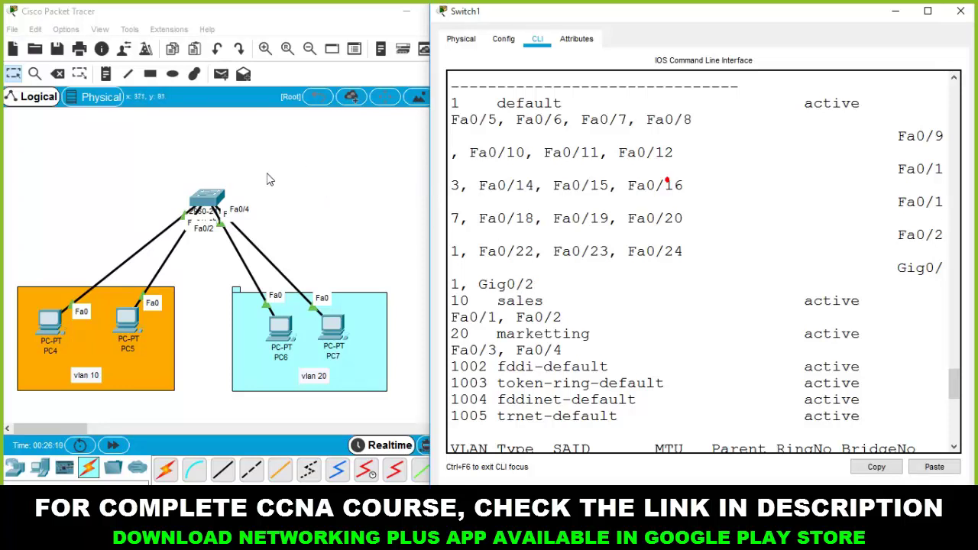
Move Switch1 down closer to the vlan 10 and vlan 20 areas, then select the whole topology and clear the selection.
left_click_drag(211, 227, 211, 249)
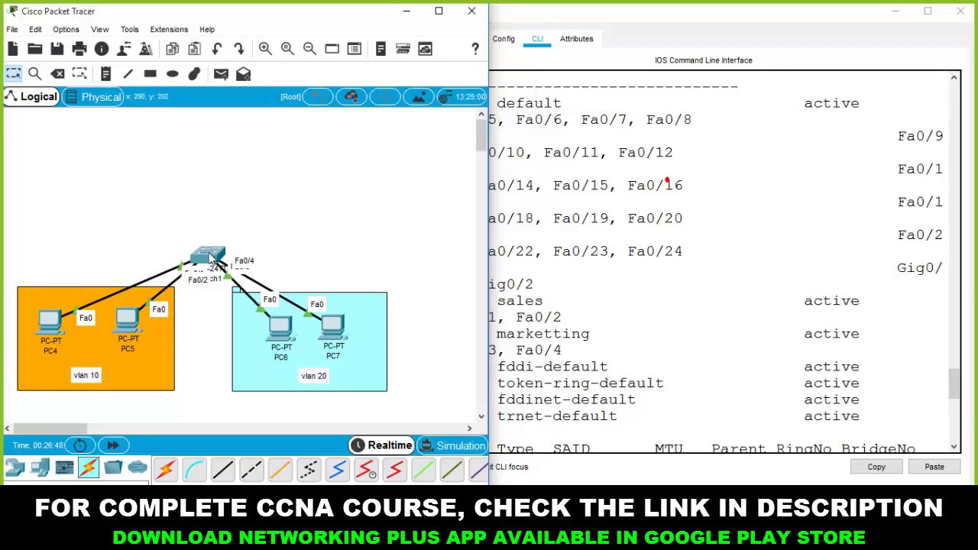
mouse_move(211, 258)
left_mouse_down()
mouse_move(222, 219)
mouse_move(212, 234)
mouse_move(218, 250)
left_mouse_up()
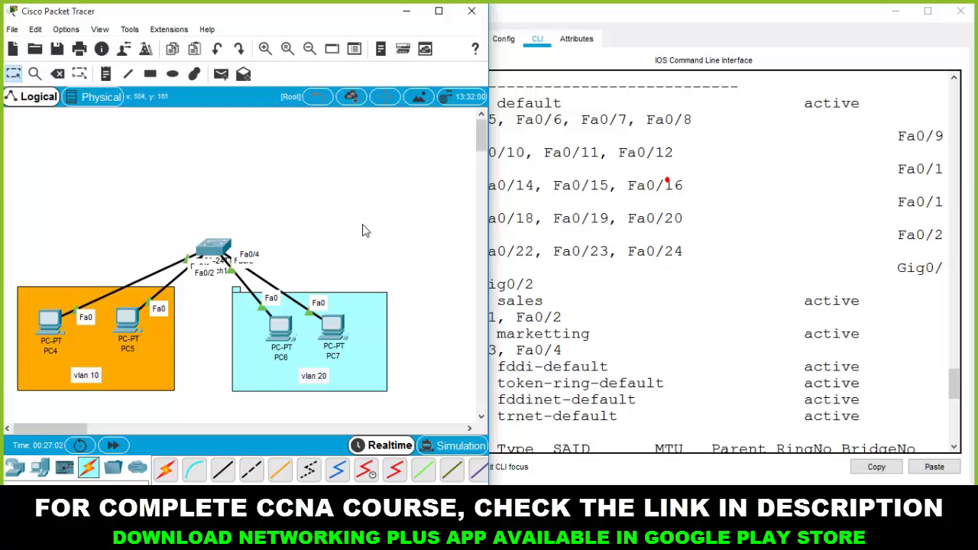
left_click_drag(432, 200, 10, 426)
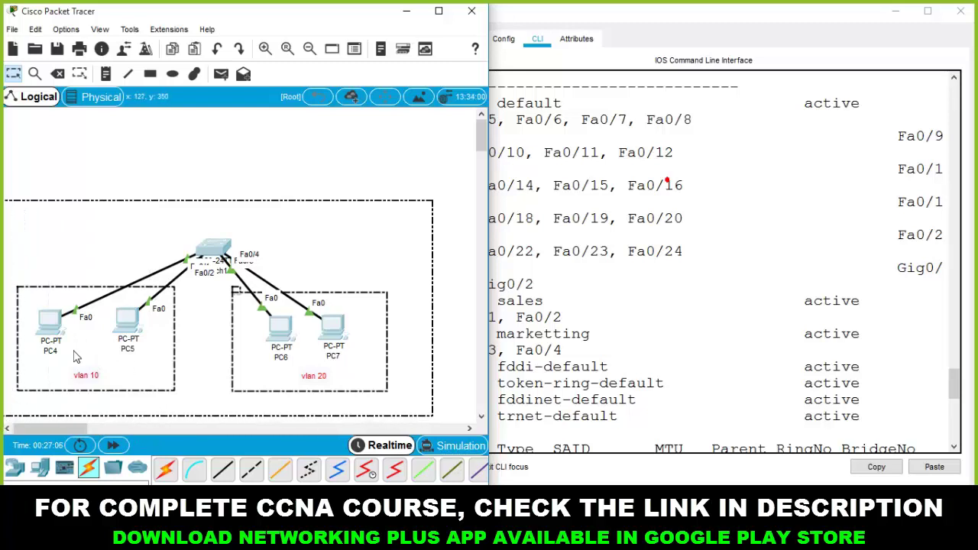
left_click(374, 222)
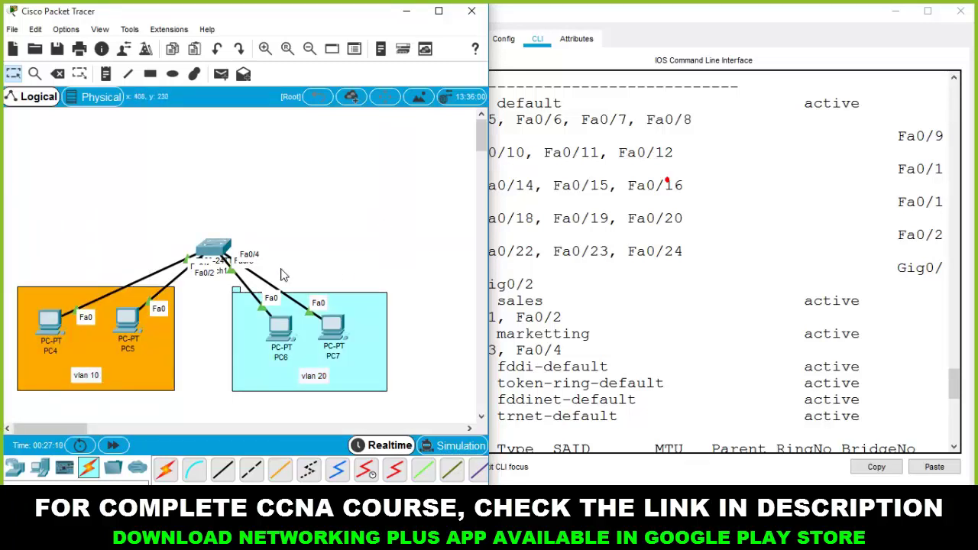
Move the whole topology with both VLAN areas lower in the workspace to free space above Switch1.
left_click_drag(426, 193, 3, 415)
left_click(443, 261)
left_click_drag(14, 204, 324, 225)
left_click_drag(419, 211, 18, 414)
left_click_drag(224, 246, 211, 307)
left_click(369, 232)
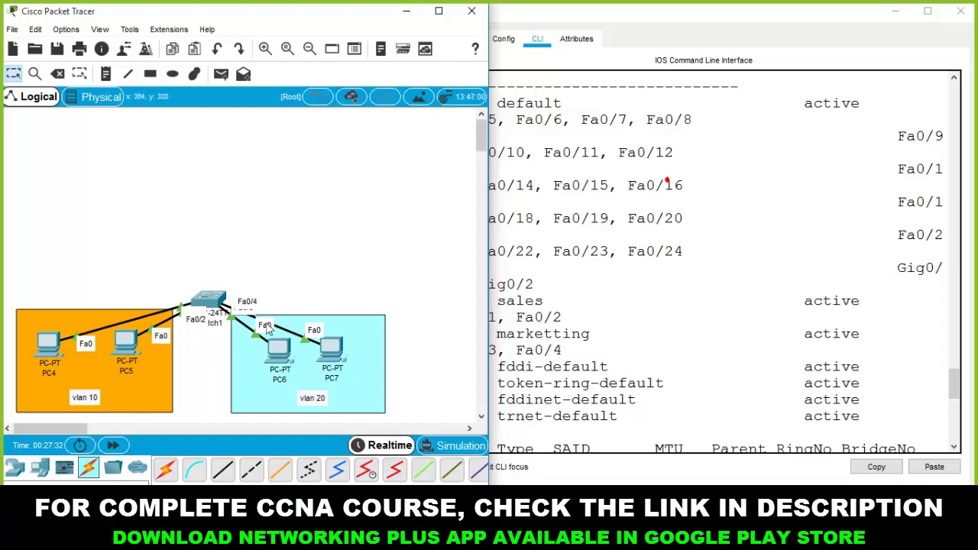
Duplicate the switch, its four PCs and the VLAN labels, and place the copy above the original topology.
left_click_drag(419, 266, 47, 419)
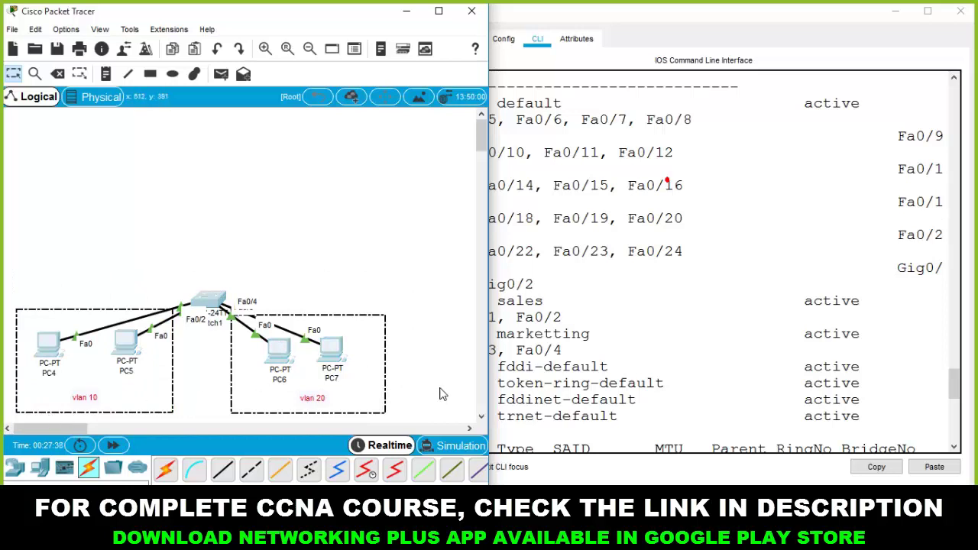
key("ctrl+v")
left_click_drag(206, 265, 219, 147)
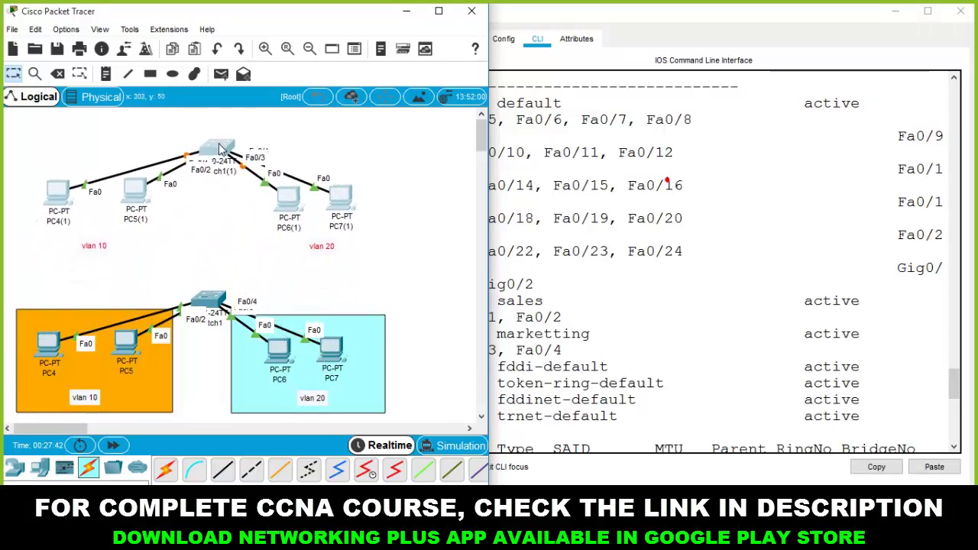
left_click(407, 181)
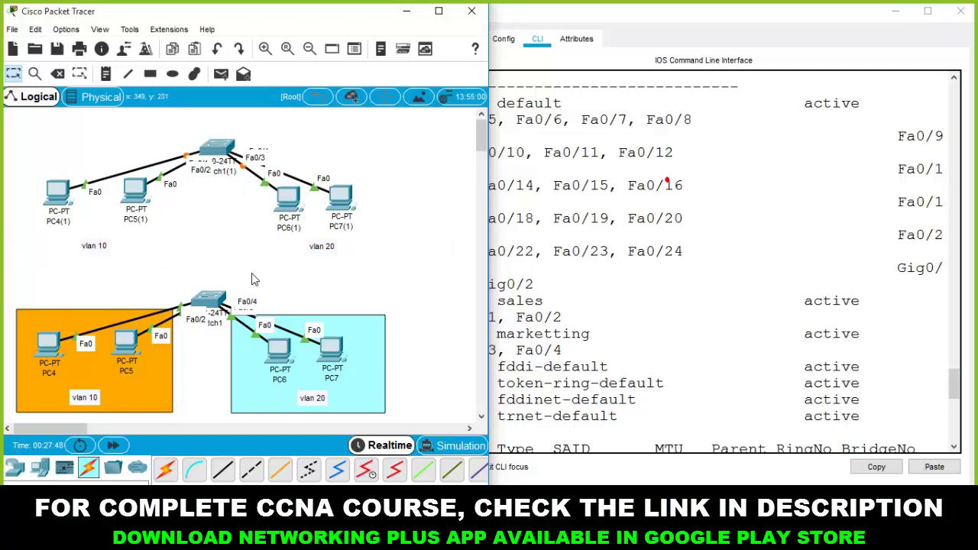
Delete the duplicated switch, PCs and VLAN labels above the original topology.
left_click_drag(467, 109, 3, 262)
key("Delete")
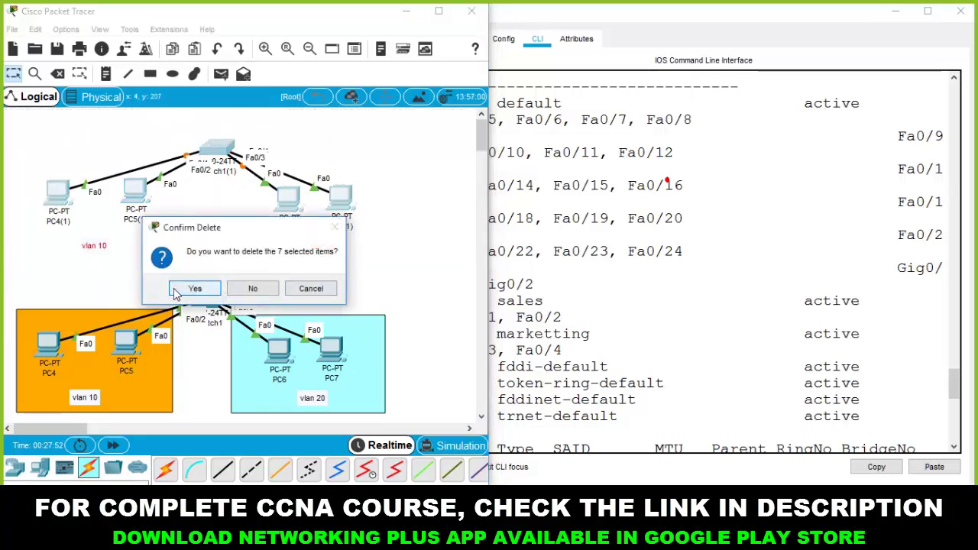
left_click(195, 287)
left_click(14, 74)
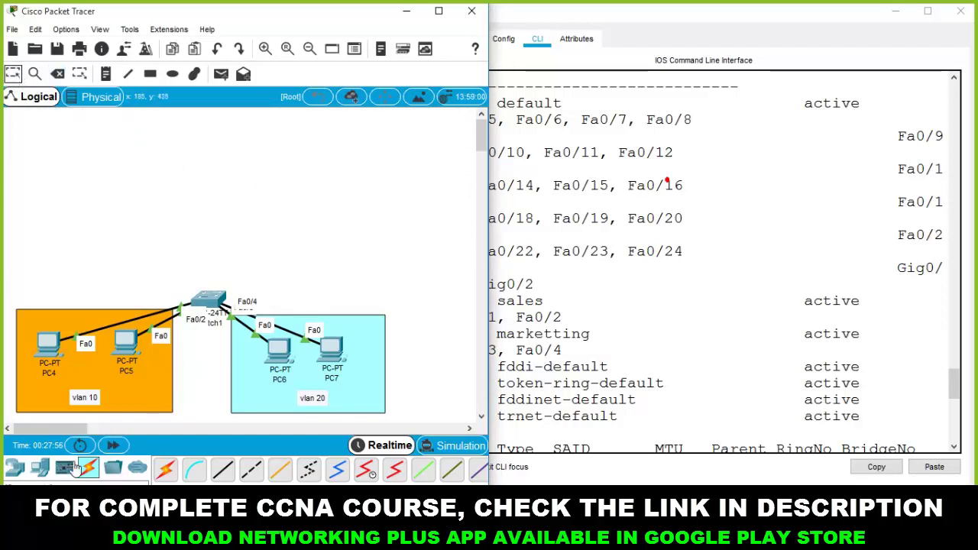
Add a 2960 switch in the empty space above Switch1.
left_click(14, 469)
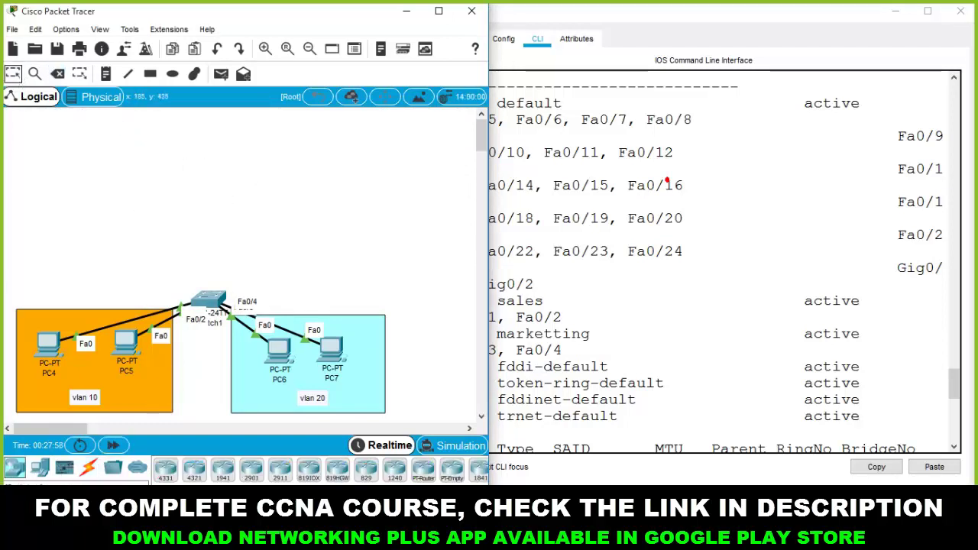
left_click(41, 468)
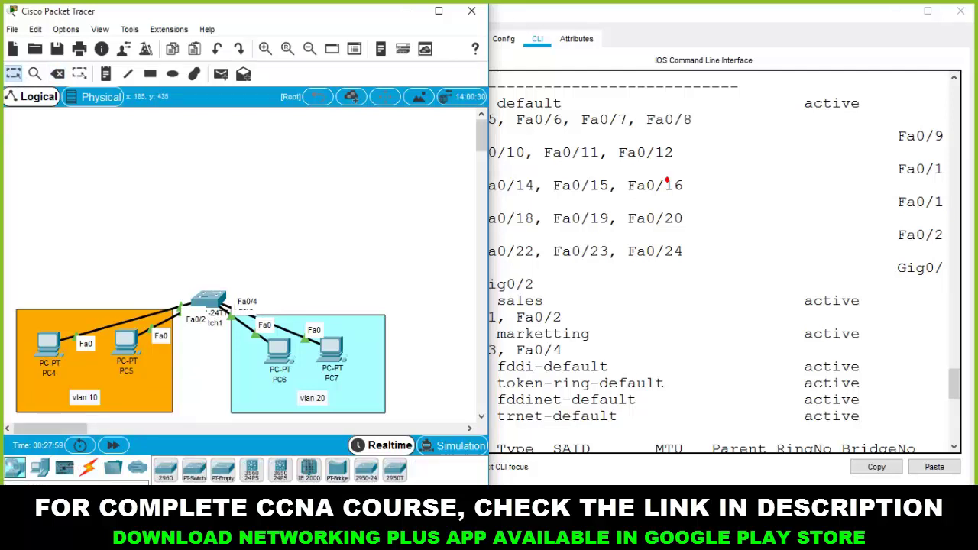
left_click(166, 472)
left_click(215, 194)
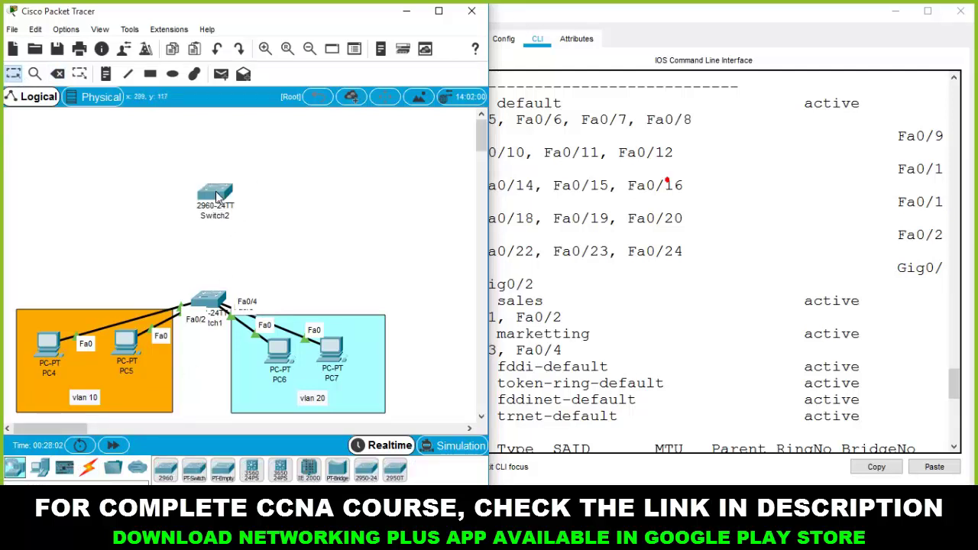
Place four PCs in a row below the new 2960 switch, two on each side.
left_click(40, 468)
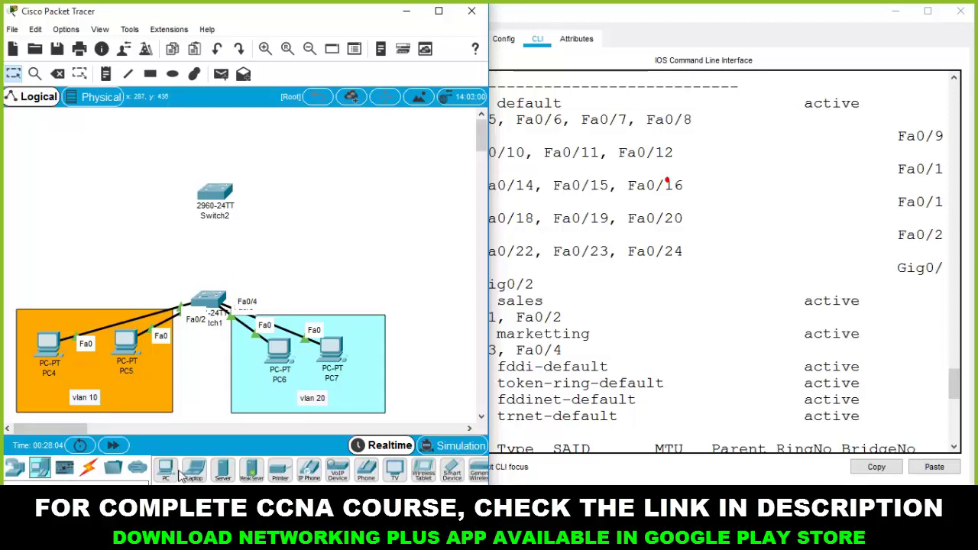
left_click(166, 471)
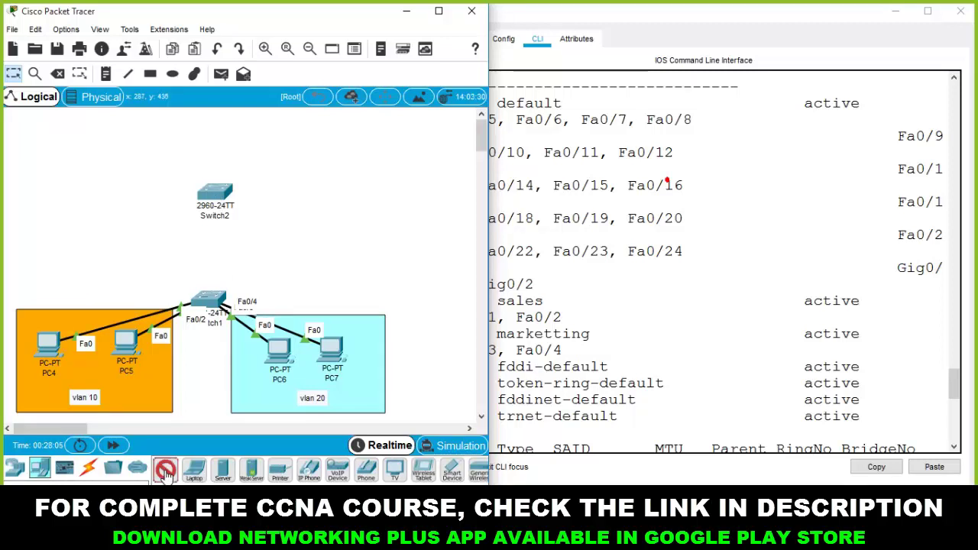
left_click(39, 237)
left_click(140, 237)
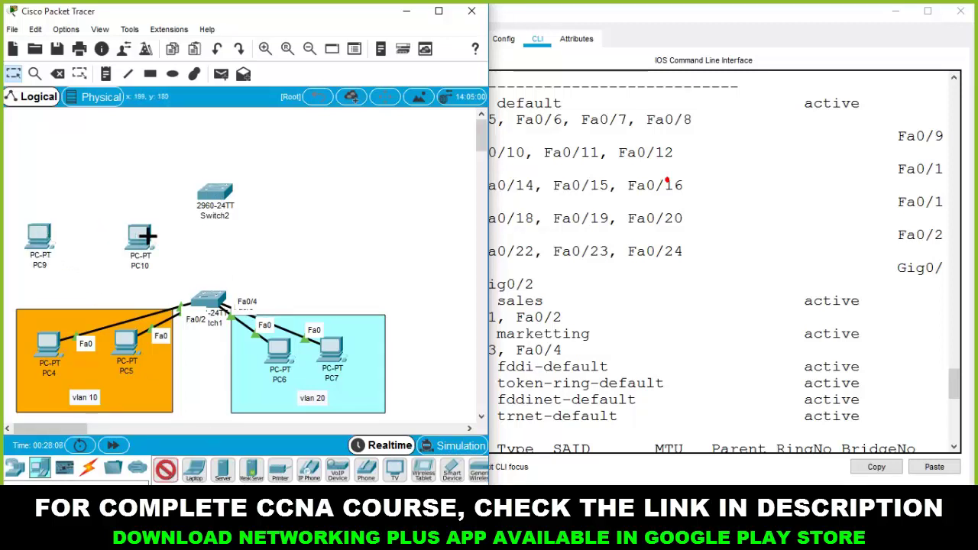
left_click(288, 237)
left_click(355, 237)
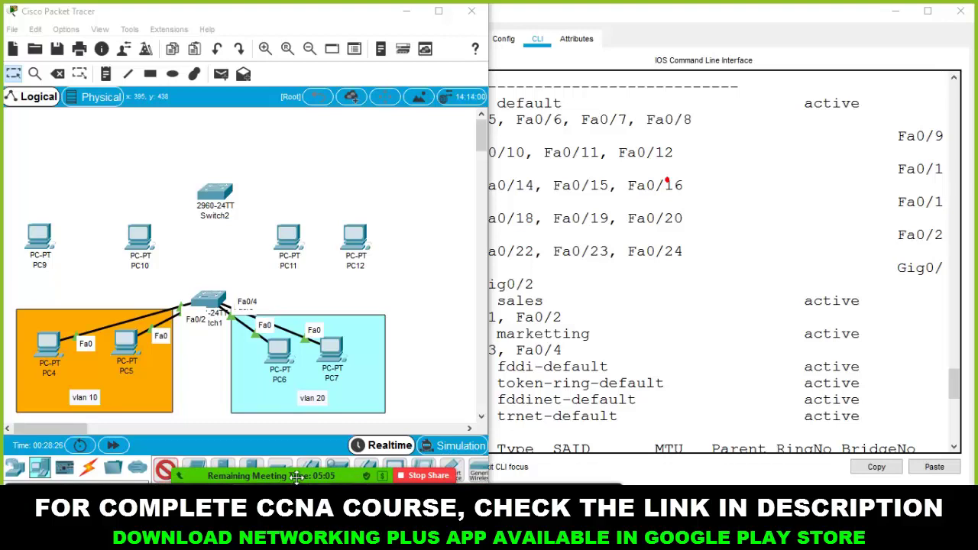
Switch to Zoom, show the personal meeting invitation, copy its meeting ID and passcode, and close the window.
right_click(571, 486)
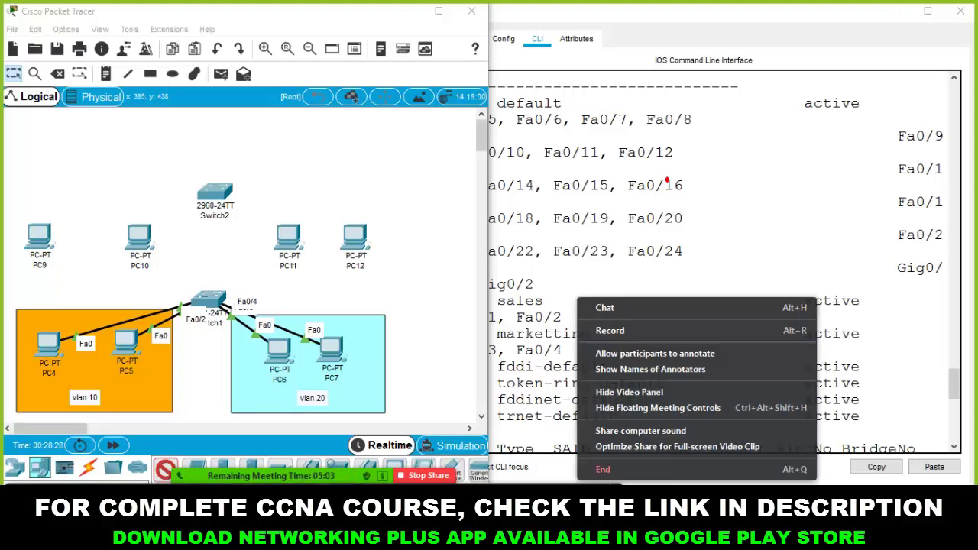
left_click(627, 377)
left_click(571, 475)
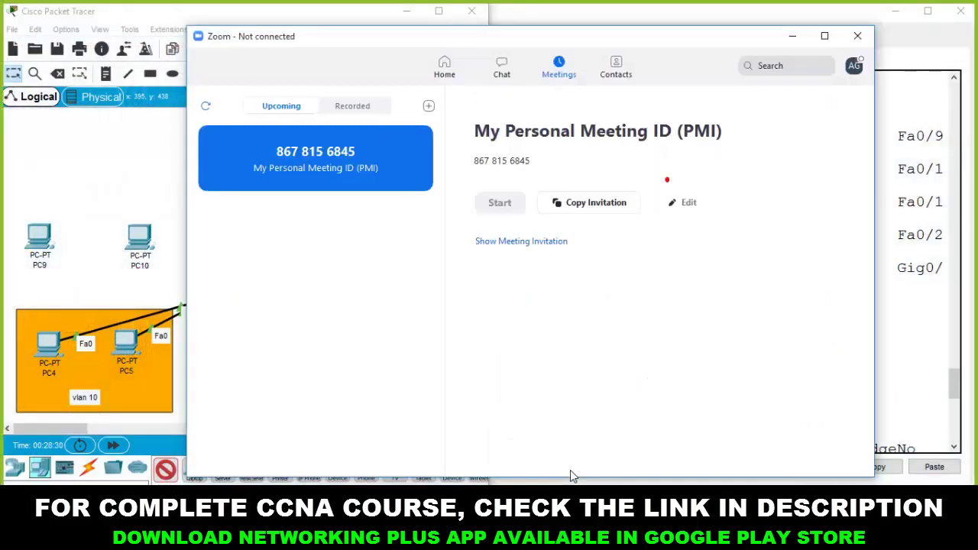
left_click(512, 243)
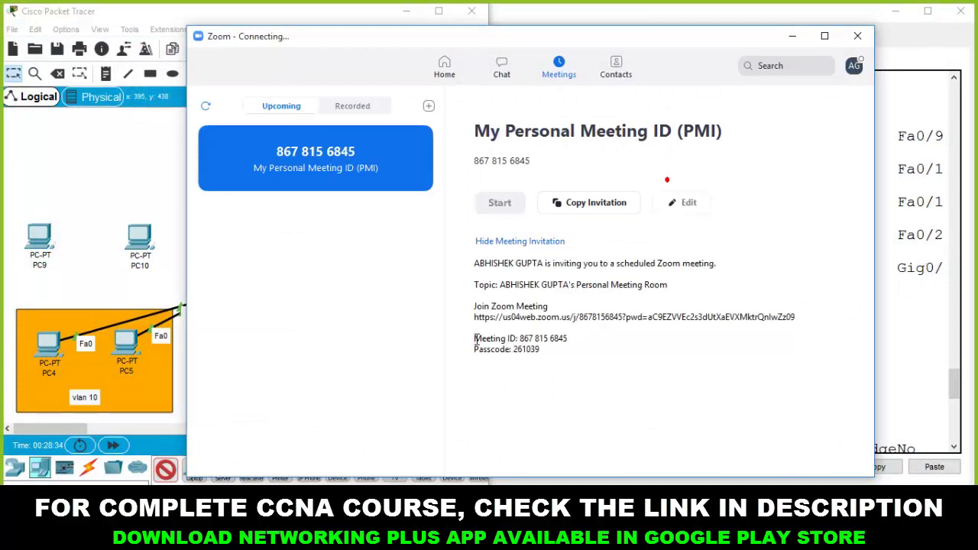
left_click_drag(476, 338, 585, 346)
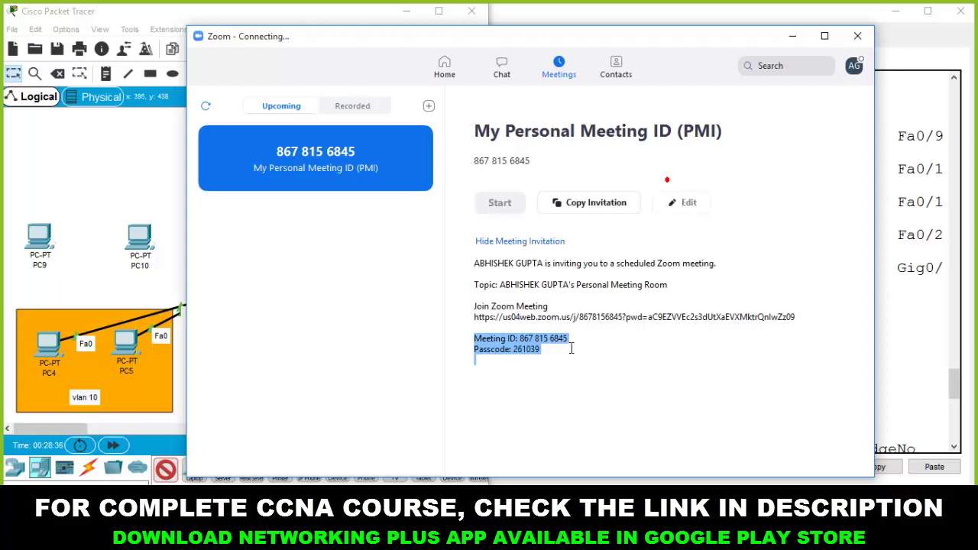
left_click(552, 352)
left_click_drag(556, 349, 479, 343)
left_click(856, 36)
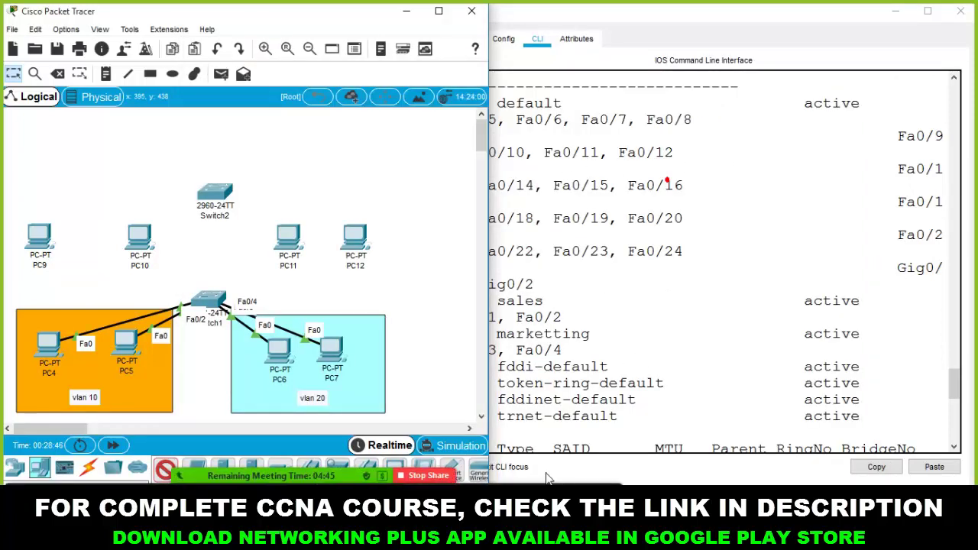
Send the copied meeting ID and passcode to everyone in the Zoom group chat, and minimize the chat and participants windows.
key("alt+u")
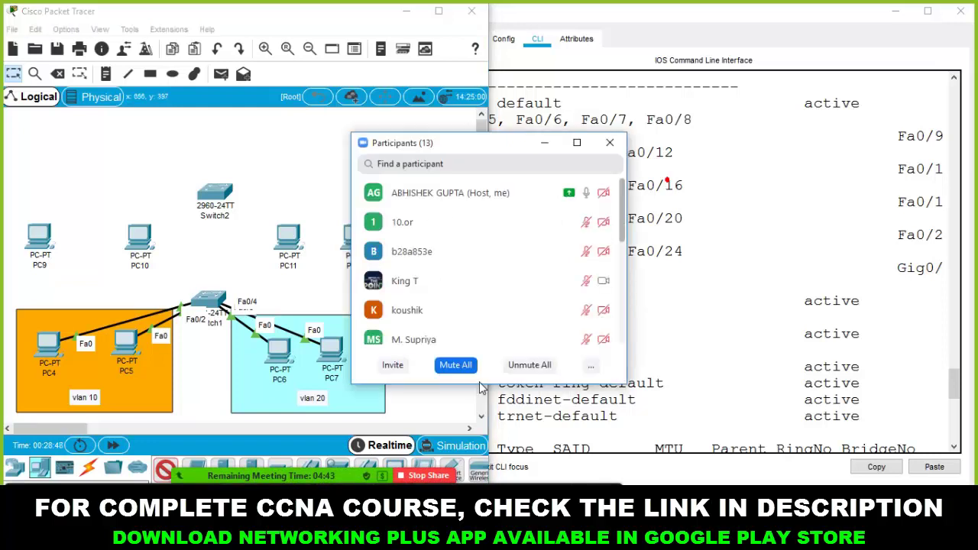
left_click(333, 302)
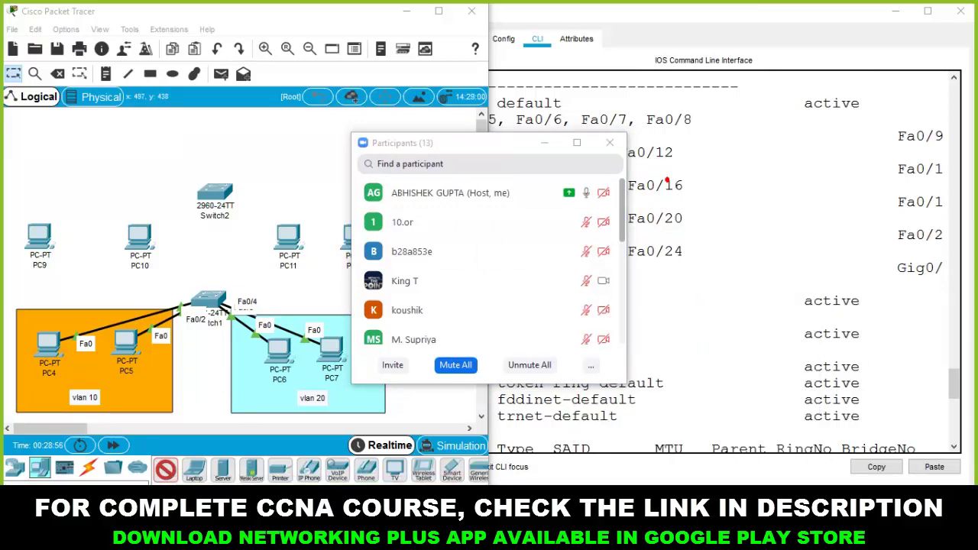
left_click(600, 475)
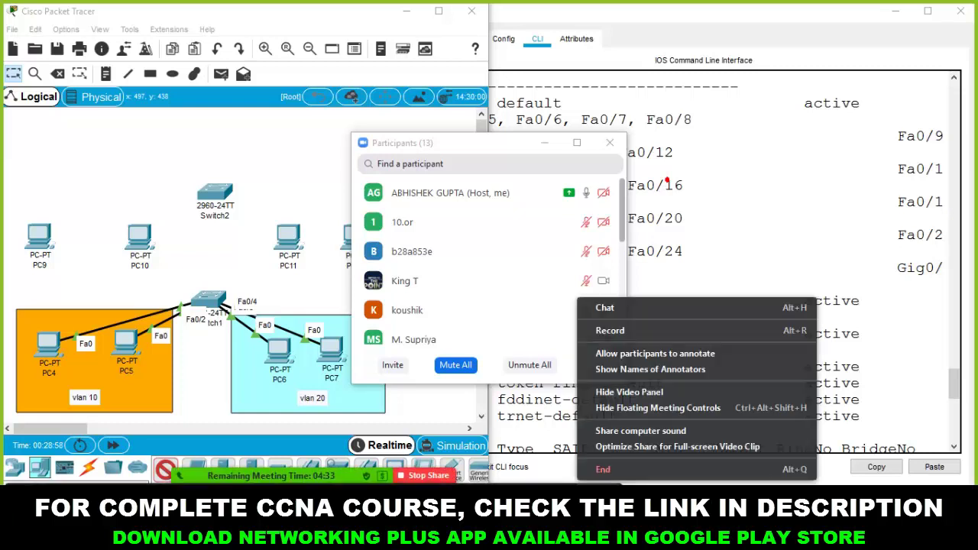
left_click(634, 316)
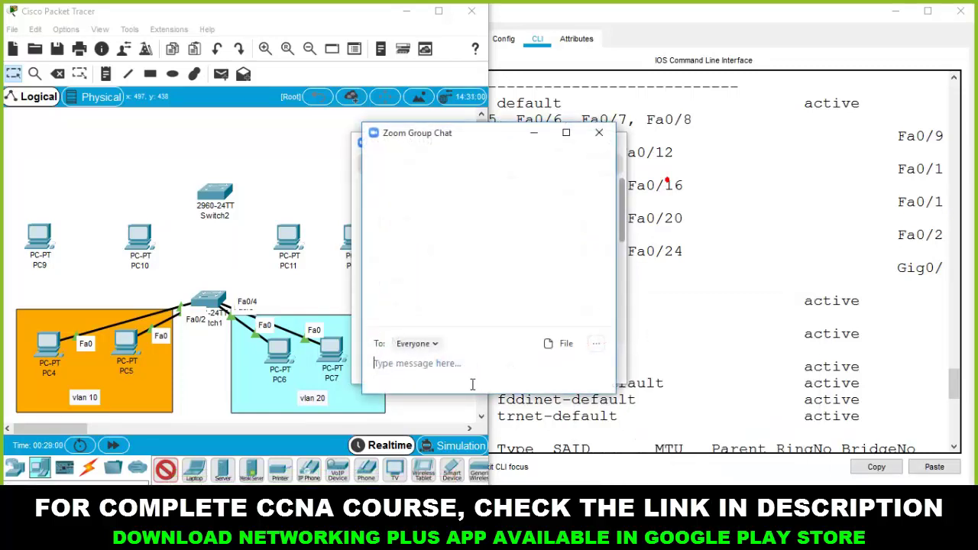
key("ctrl+v")
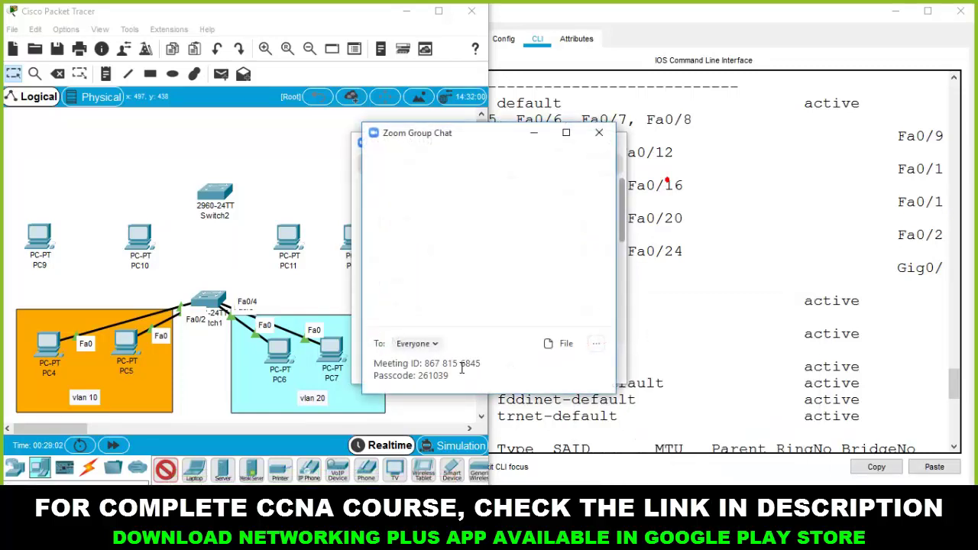
key("Return")
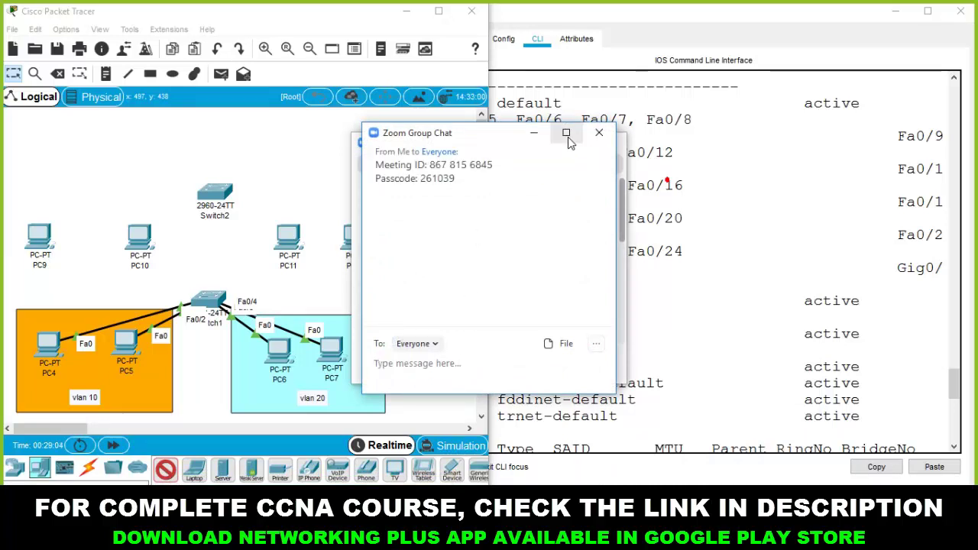
left_click(529, 139)
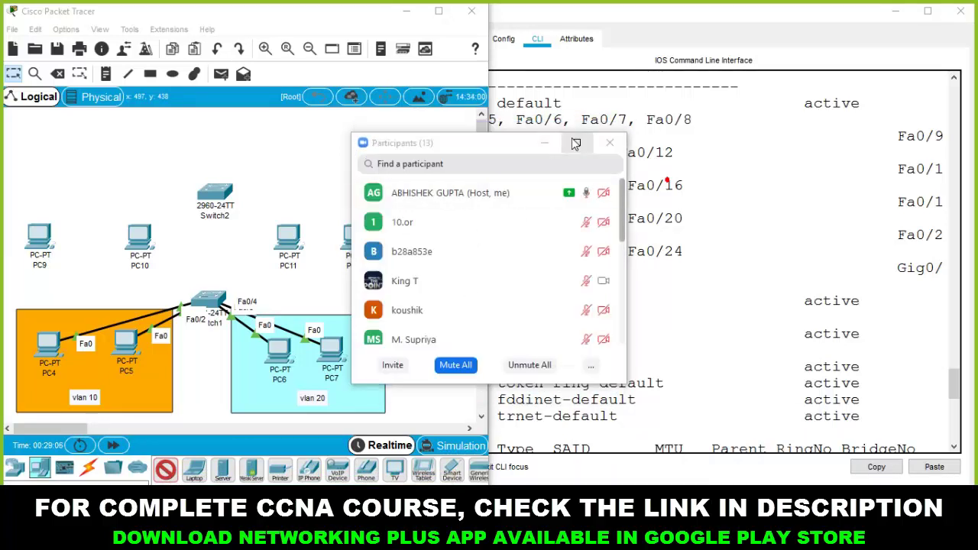
left_click(541, 142)
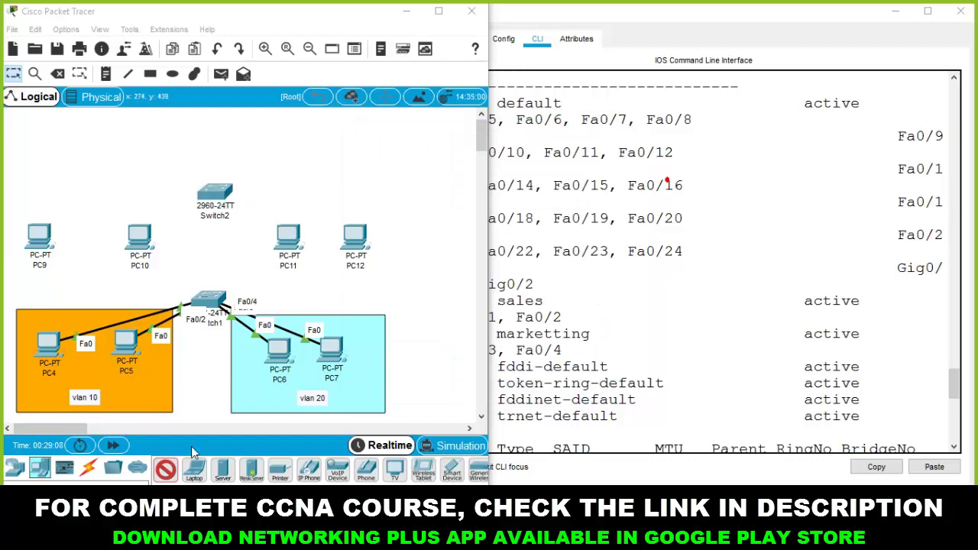
Cable Switch2 to PC9, PC10, PC11 and PC12 in that order, using the automatic connection type.
left_click(165, 469)
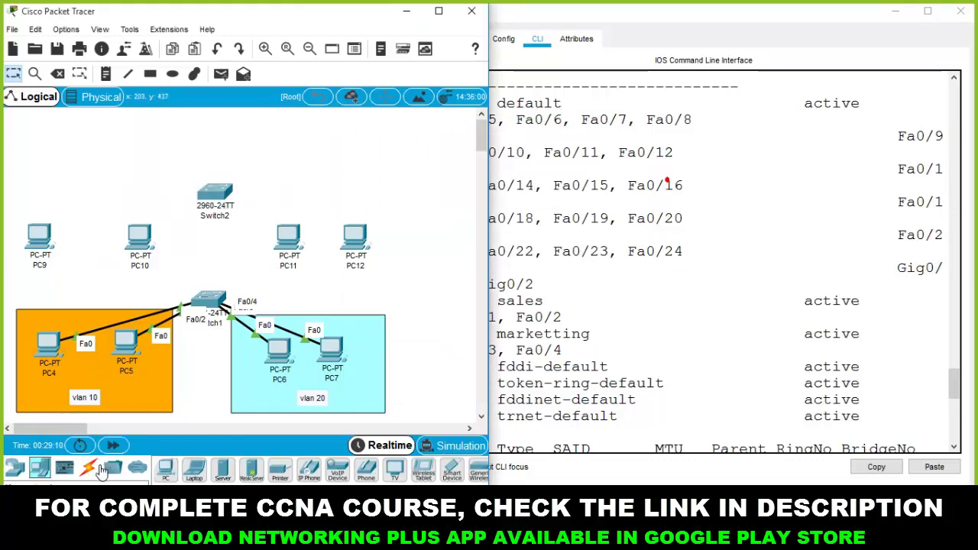
left_click(88, 468)
left_click(165, 469)
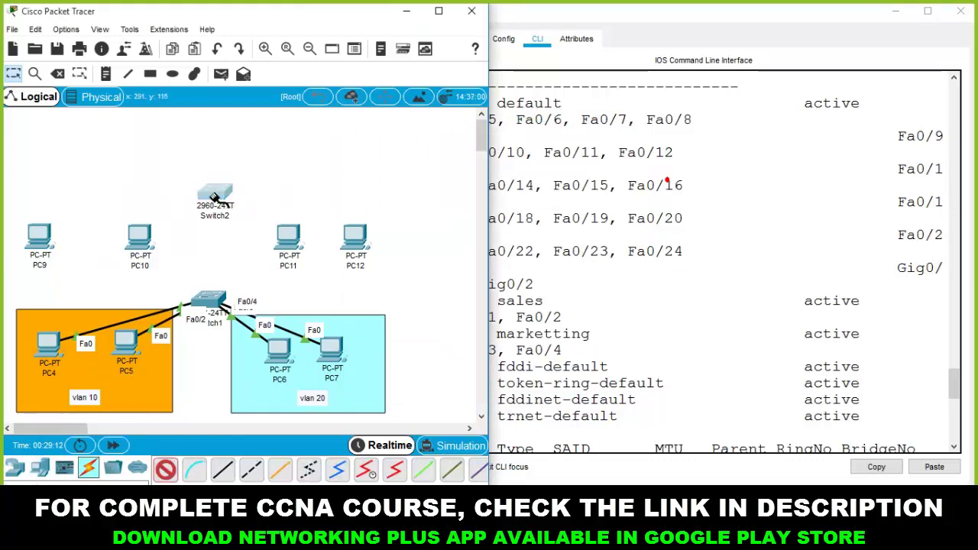
left_click(214, 193)
left_click(39, 237)
left_click(215, 194)
left_click(140, 237)
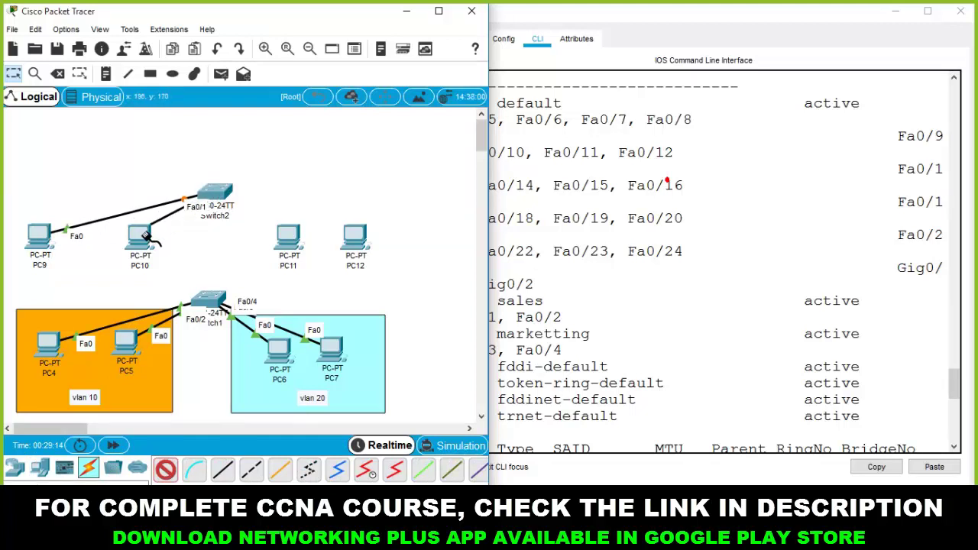
left_click(288, 236)
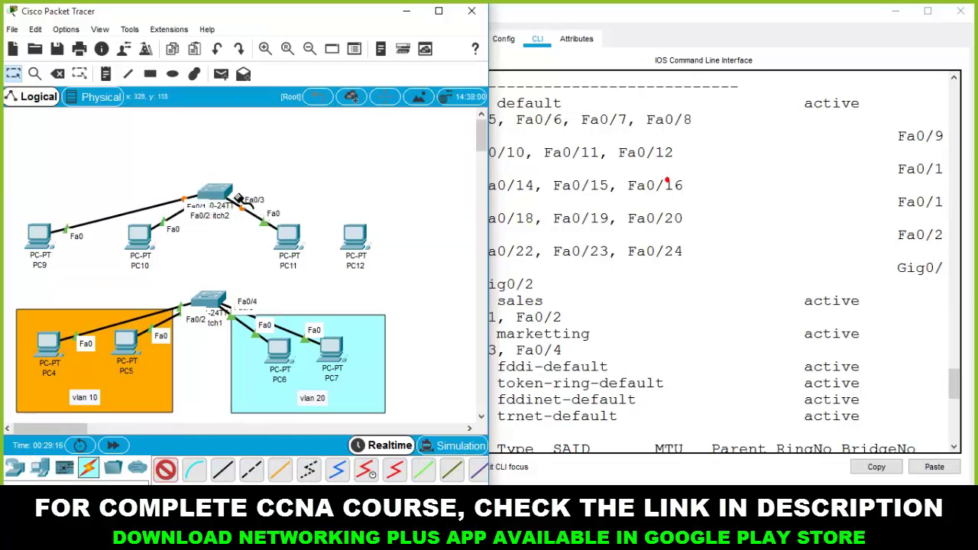
left_click(215, 194)
left_click(357, 234)
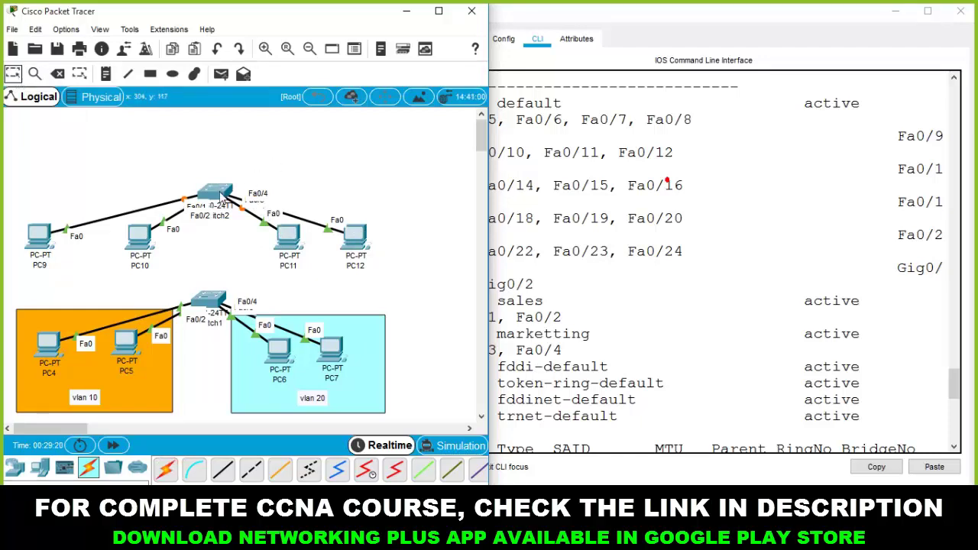
Open Switch2's CLI, place its window beside the topology, and enter privileged mode with en.
left_click(220, 197)
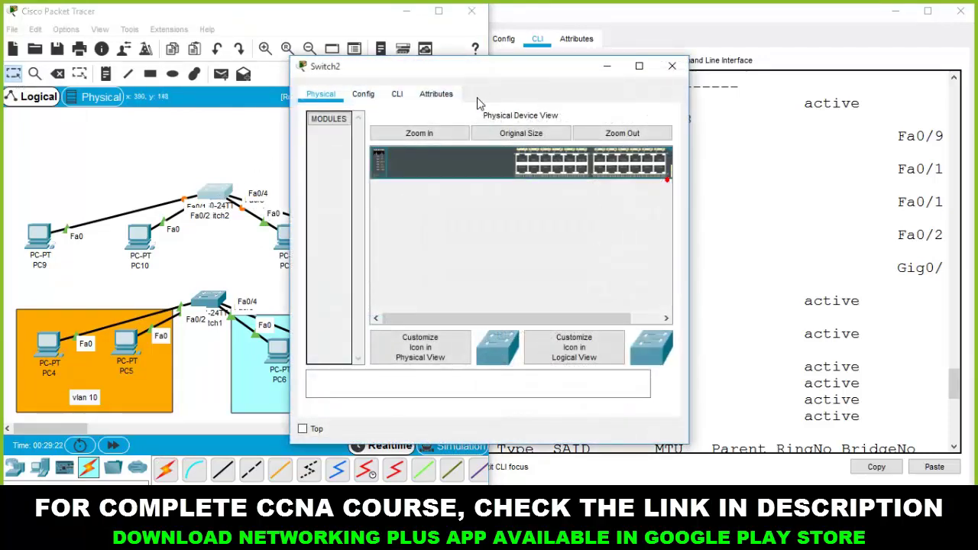
left_click(393, 98)
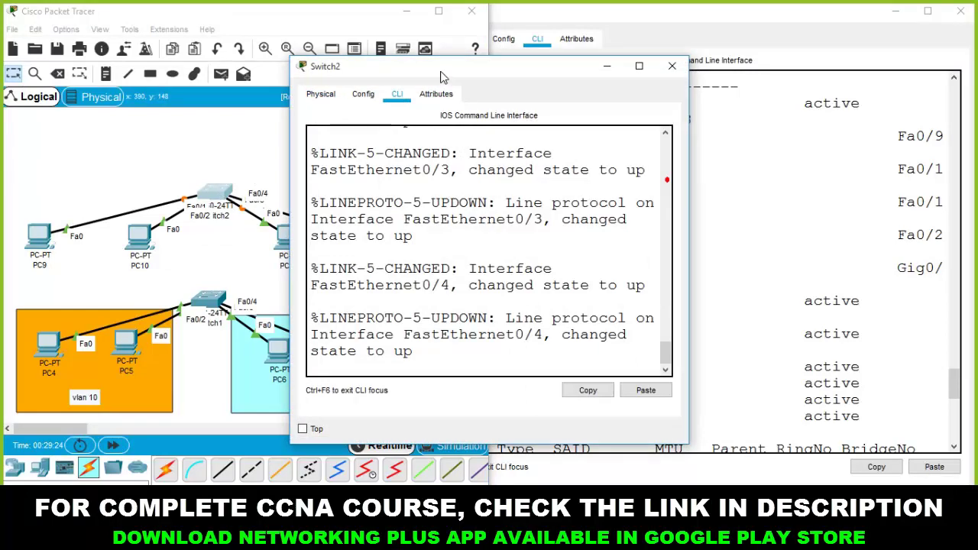
left_click_drag(440, 77, 977, 84)
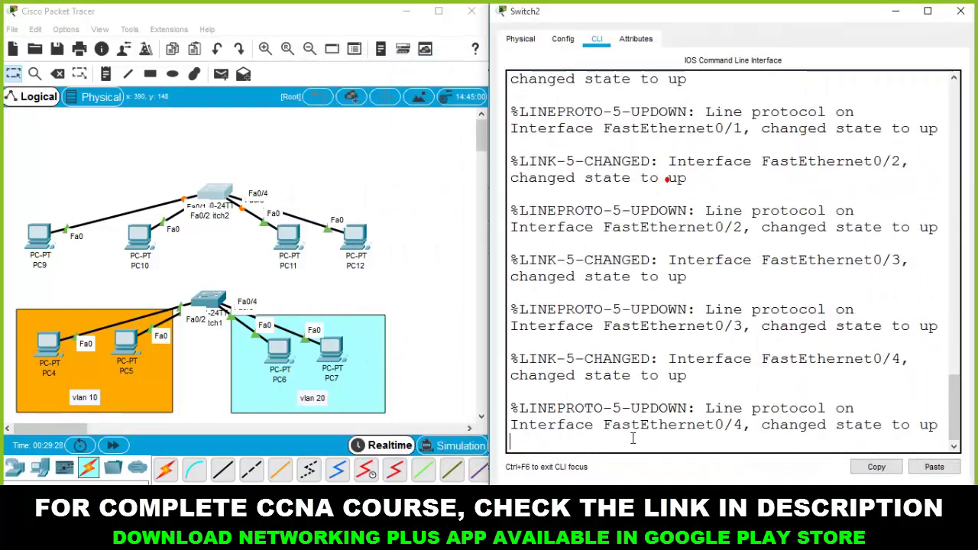
key("Return")
key("Return")
type("en")
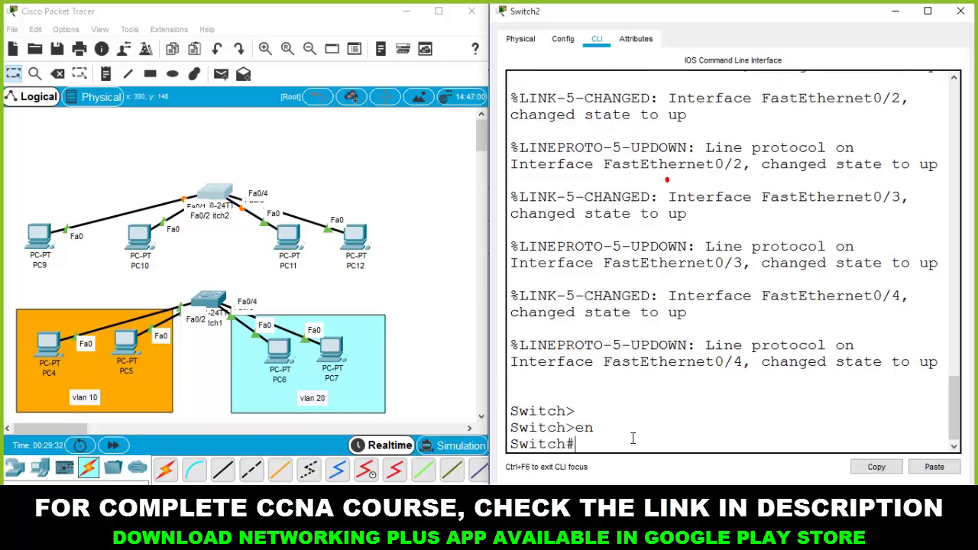
Run sh vlan on Switch2, page through the whole output, and review the ports assigned to the default VLAN.
type("vlan")
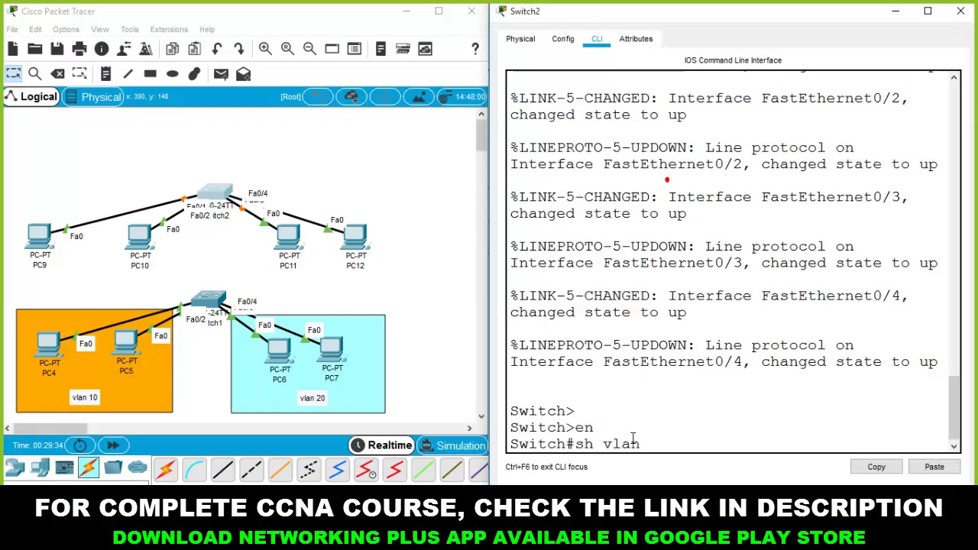
key("Return")
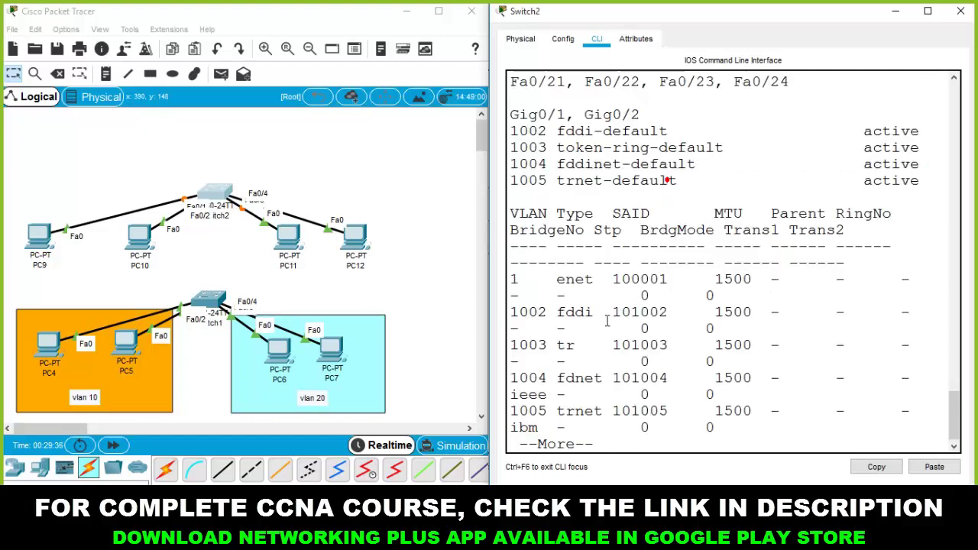
key("Return")
key("Return")
key("Return")
key("Return")
key("Return")
key("Return")
key("Return")
key("Return")
key("Return")
key("Return")
key("Return")
key("Return")
key("Return")
key("Return")
key("Return")
key("Return")
key("Return")
key("Return")
key("Return")
key("Return")
key("Return")
key("Return")
key("Return")
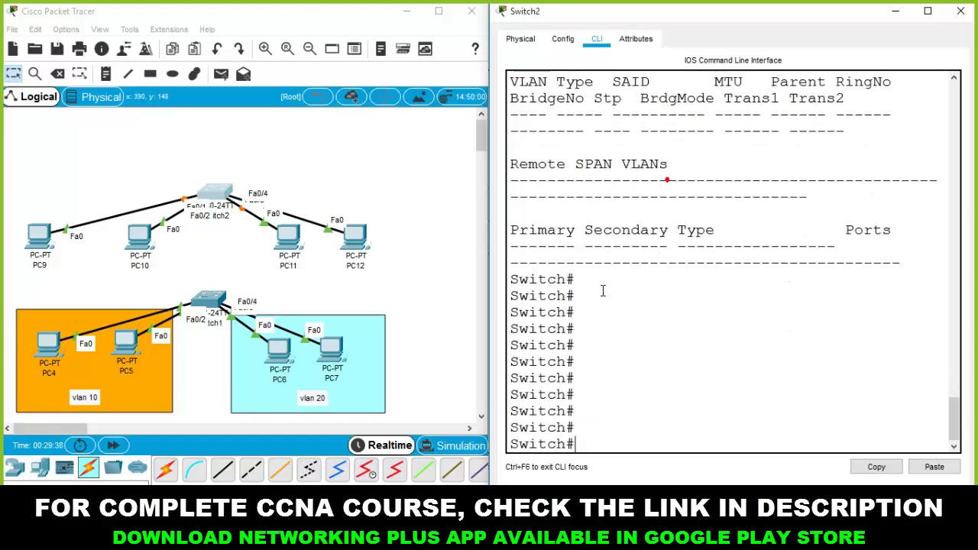
scroll(603, 290, "up", 15)
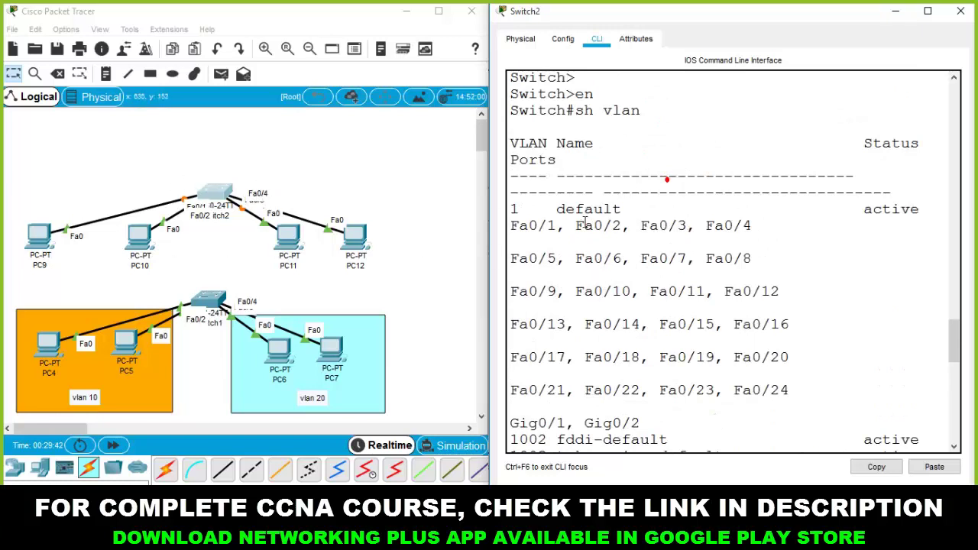
left_click_drag(510, 208, 791, 397)
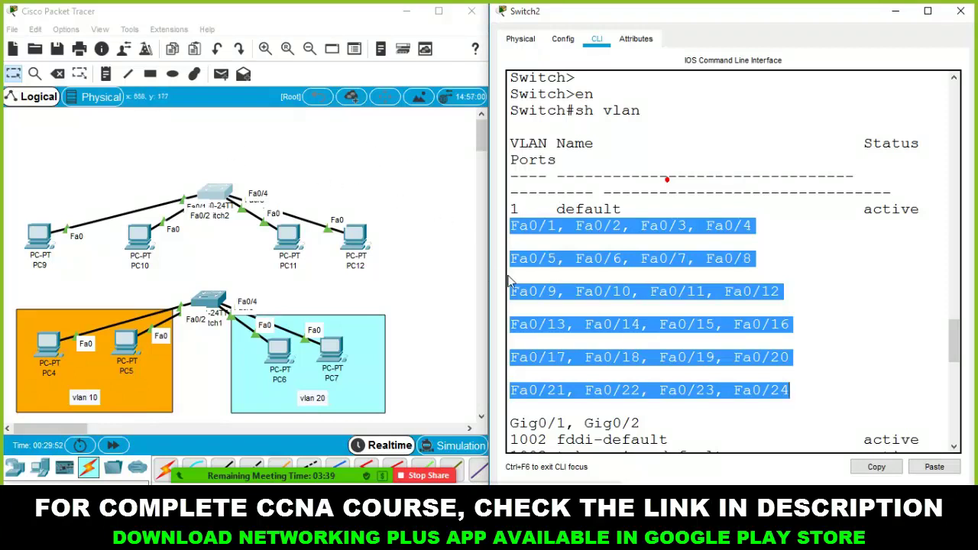
left_click(527, 236)
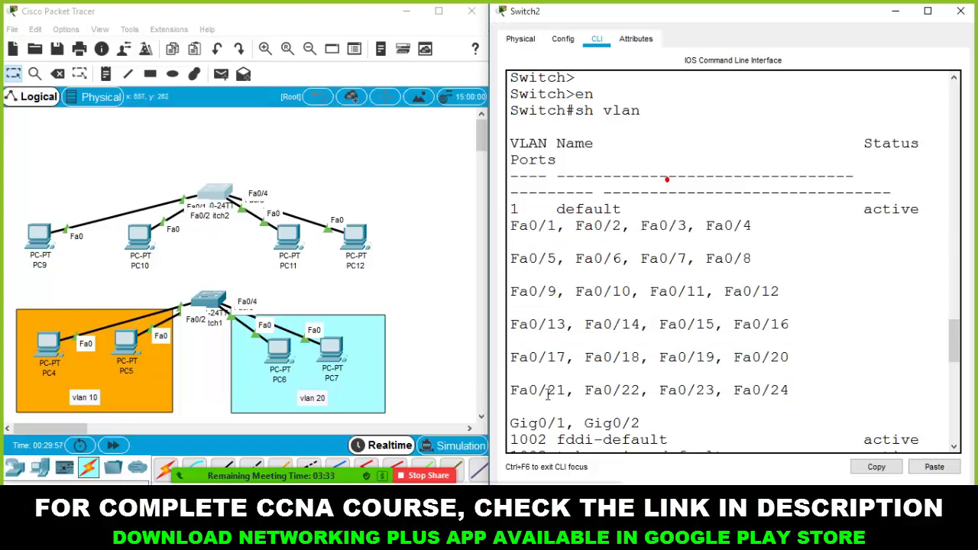
Enter global configuration mode on Switch2 with conf t and create VLAN 10 named sales.
scroll(718, 427, "down", 15)
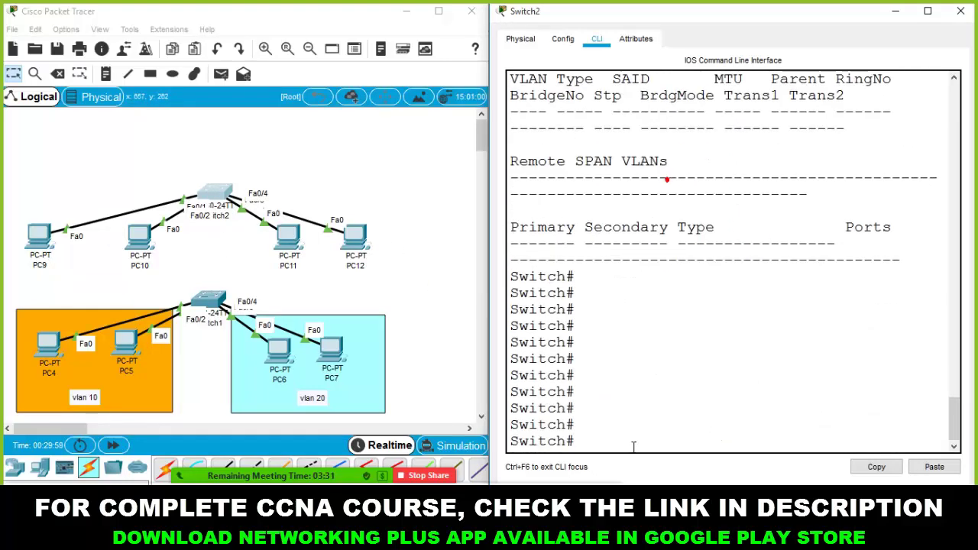
type("ac")
key("BackSpace")
type("conf t")
key("Return")
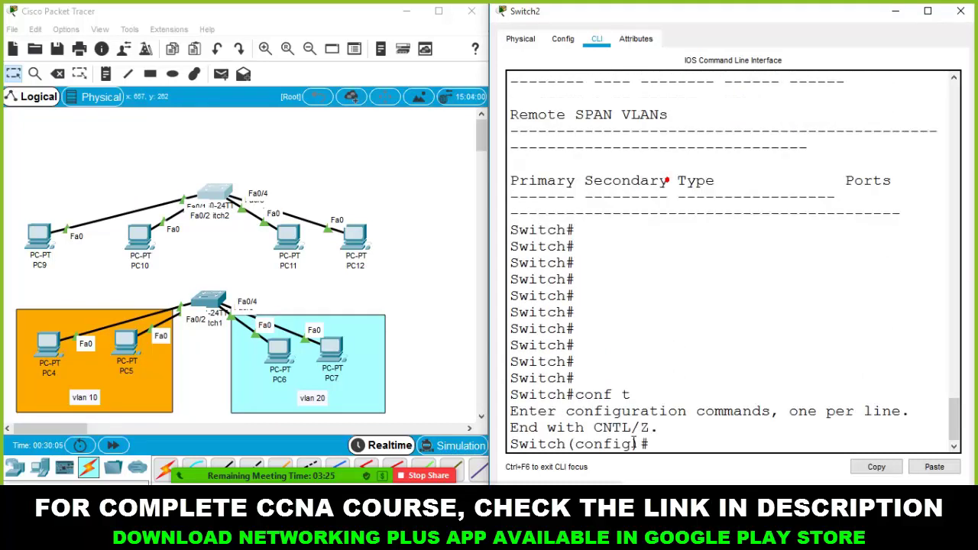
type("vlan 10")
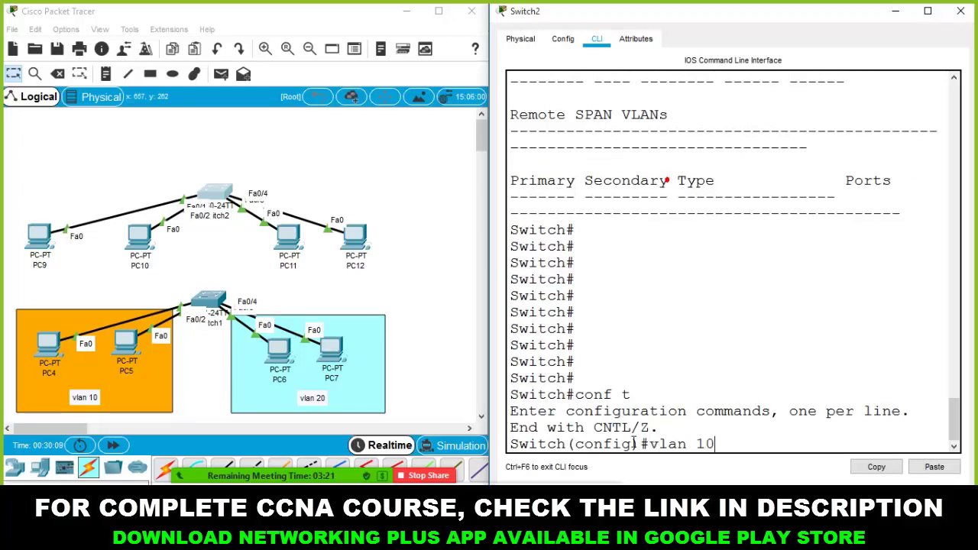
key("Return")
type("name")
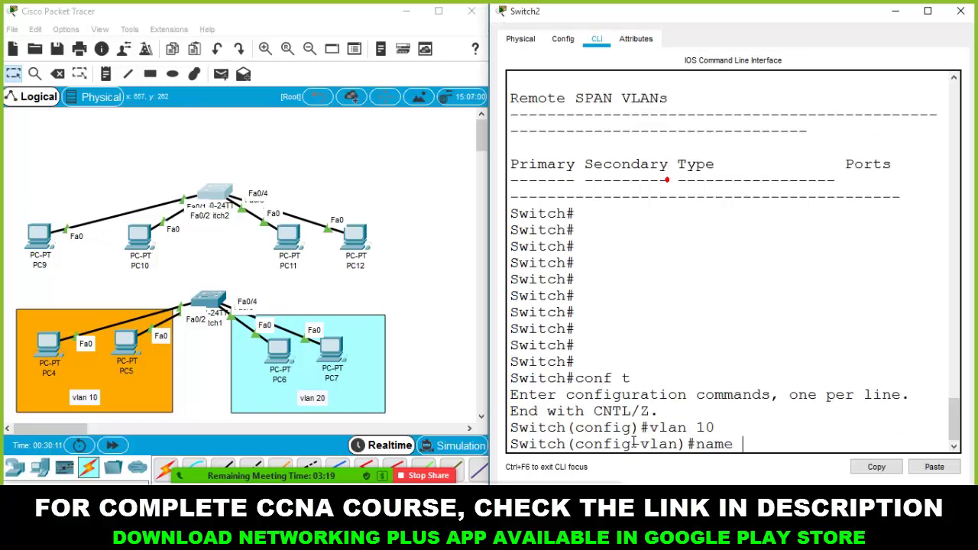
type(" sales")
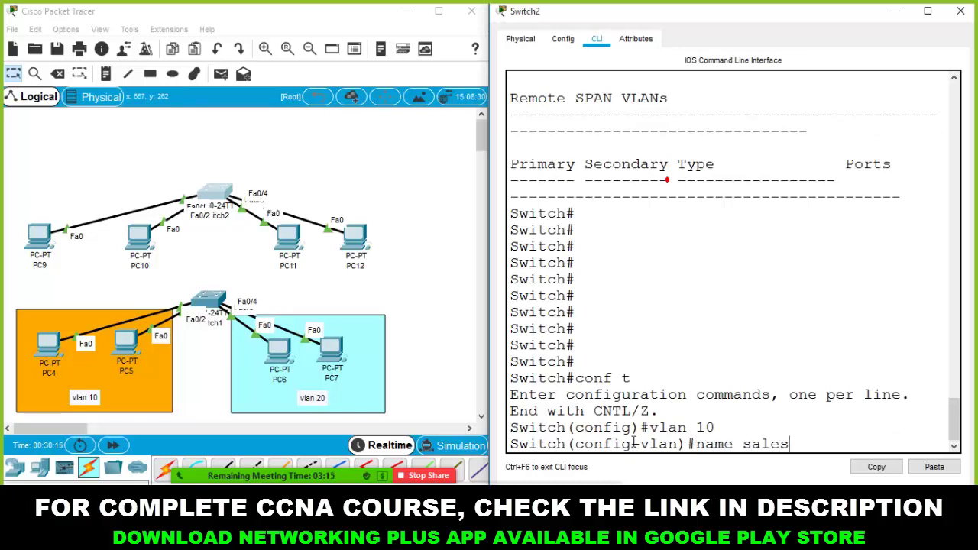
key("Return")
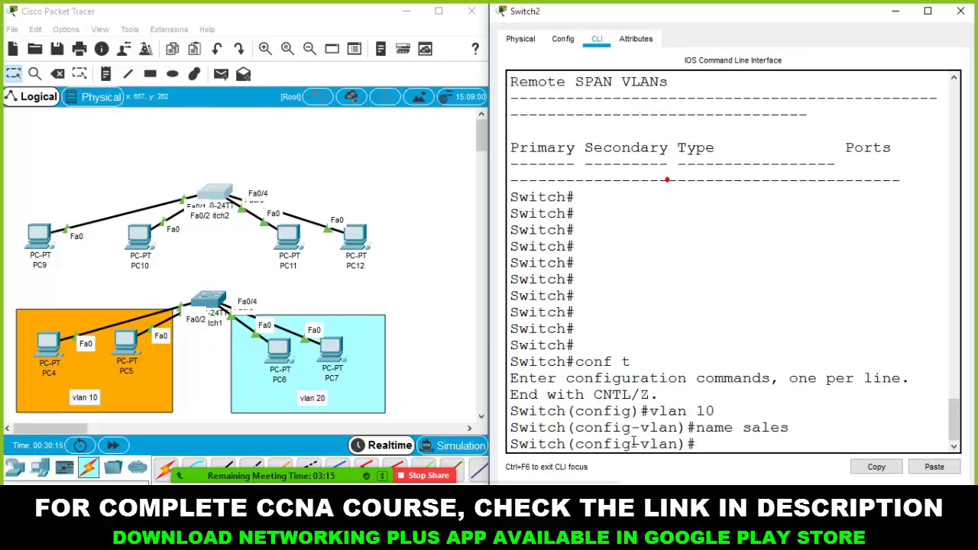
Create VLAN 20 on Switch2 and name it marketting.
type("vlan 20")
key("Return")
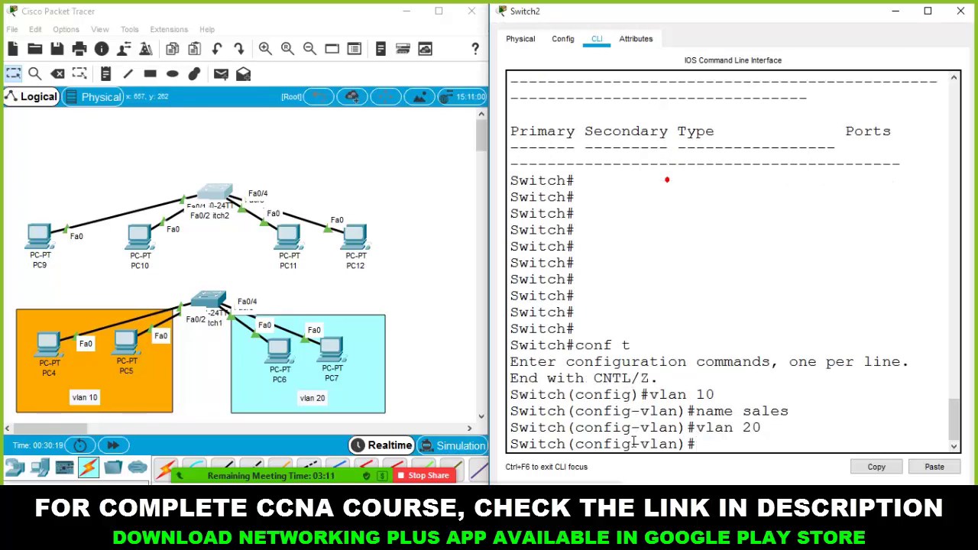
type("name marketting")
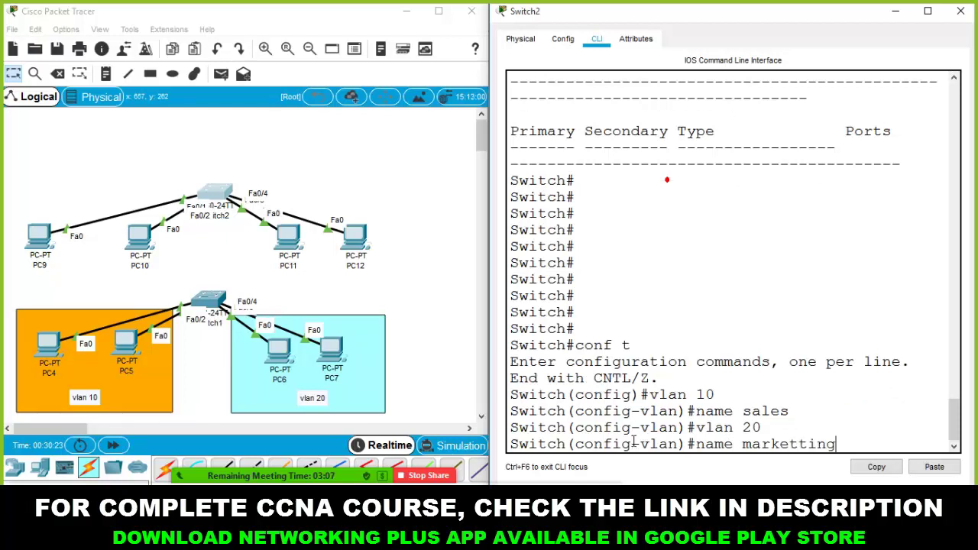
key("Return")
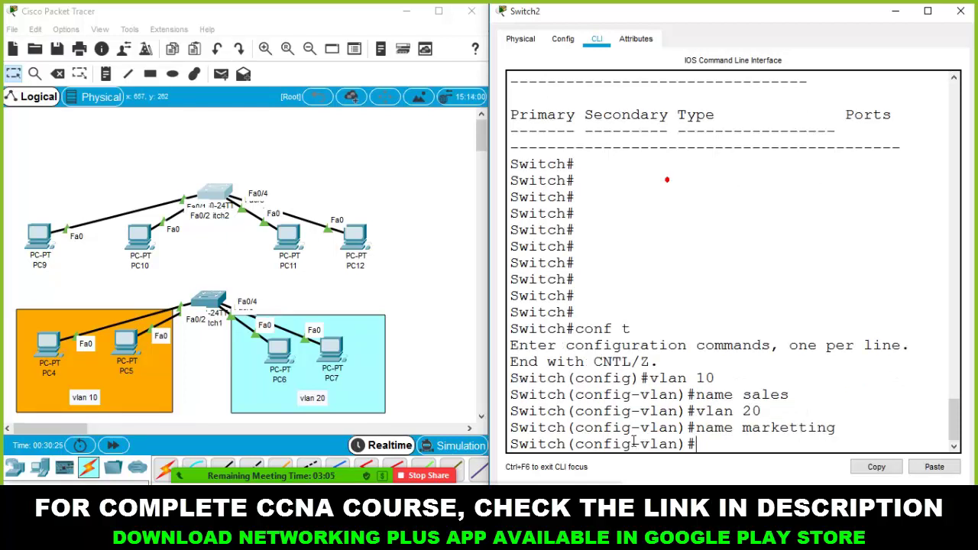
Assign Switch2's interface range f0/1 - f0/2 to access VLAN 10.
type("int range f0/")
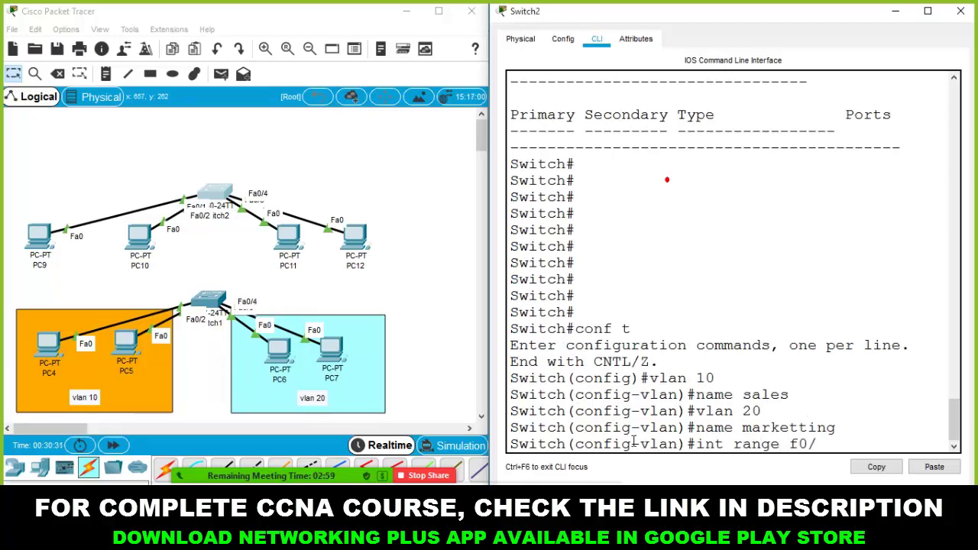
type("1 - f0/2")
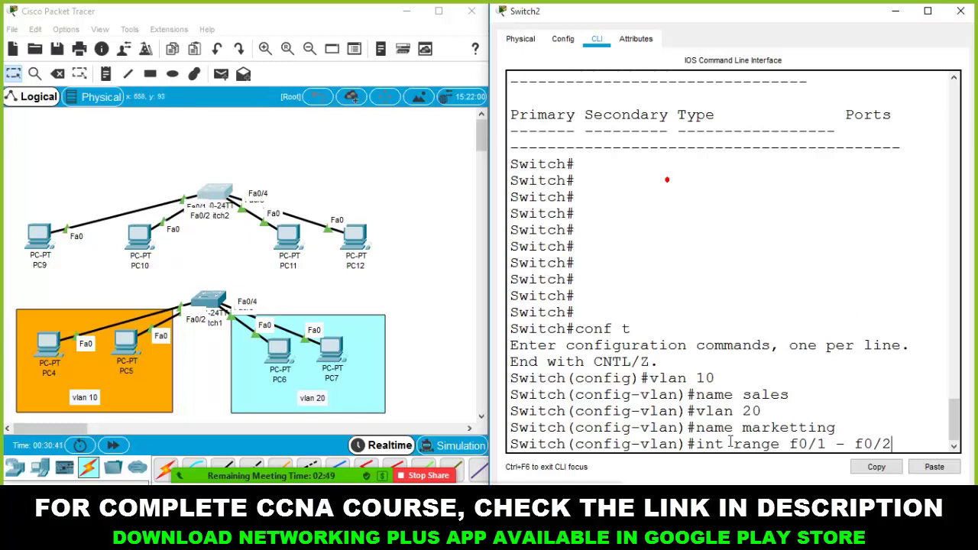
key("Return")
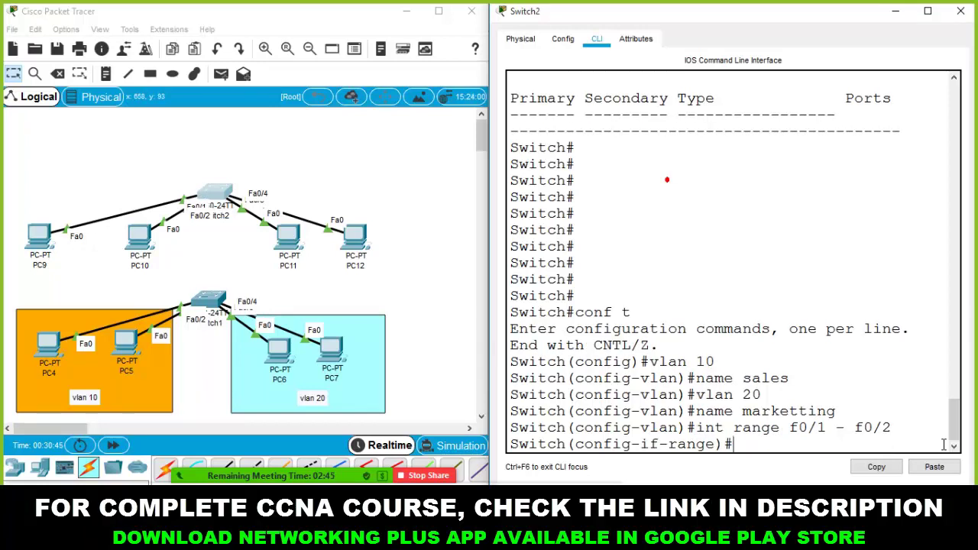
type("switchpo")
key("BackSpace")
type("port")
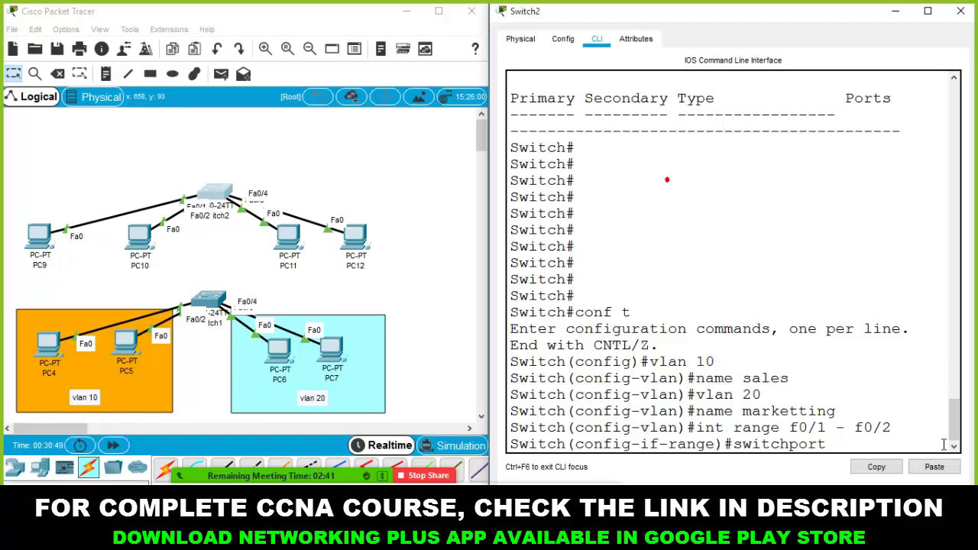
type(" access vlan 10")
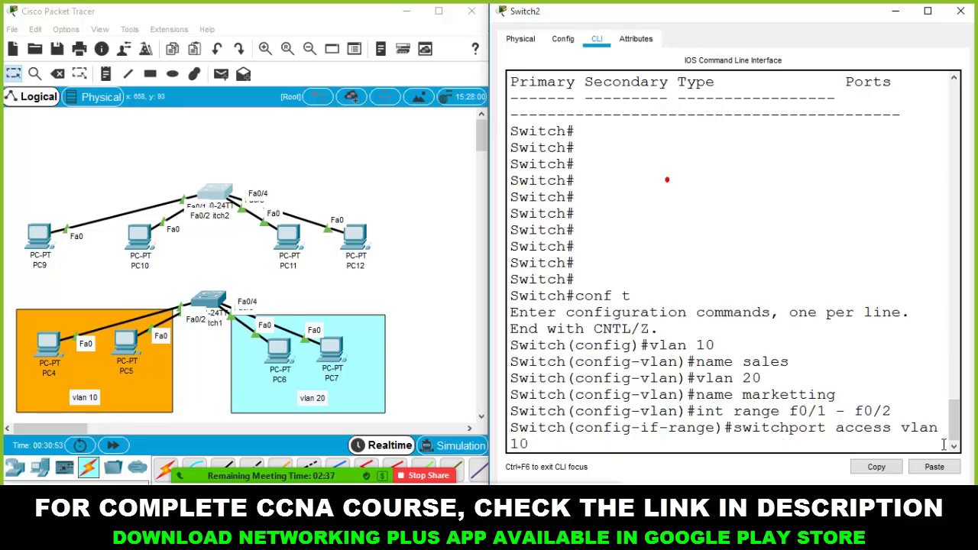
key("Return")
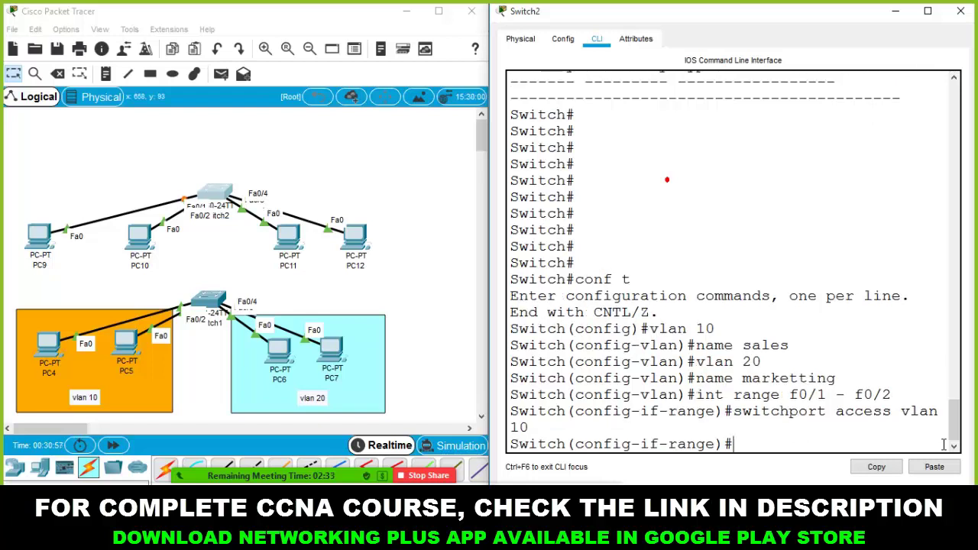
Assign Switch2's interface range f0/3 - f0/4 to access VLAN 20.
type("int range f0")
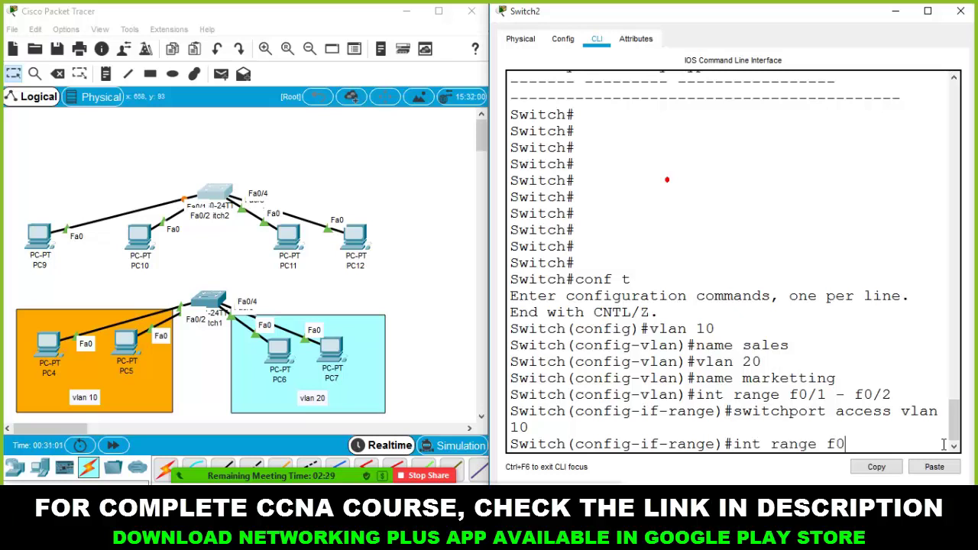
type("/3 - f0/4")
key("Return")
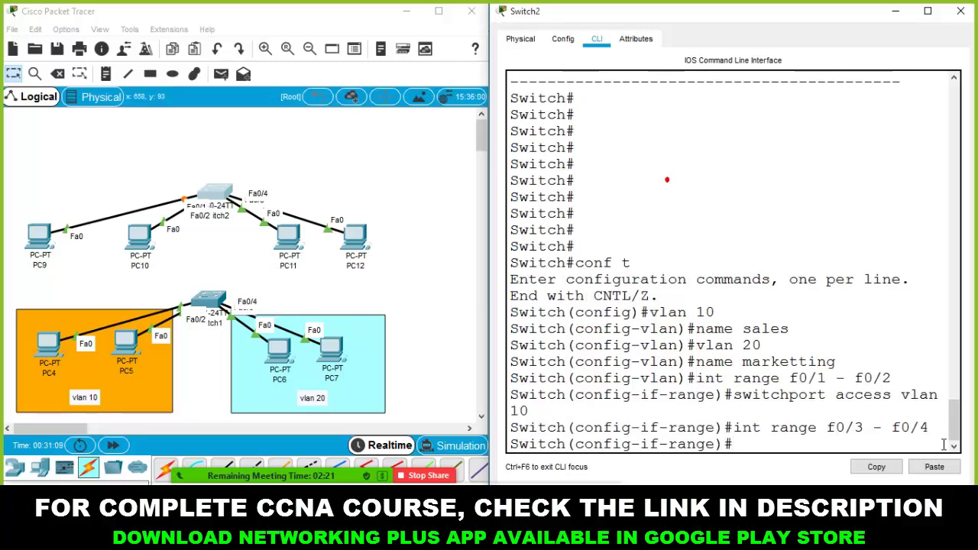
key("Up")
key("Up")
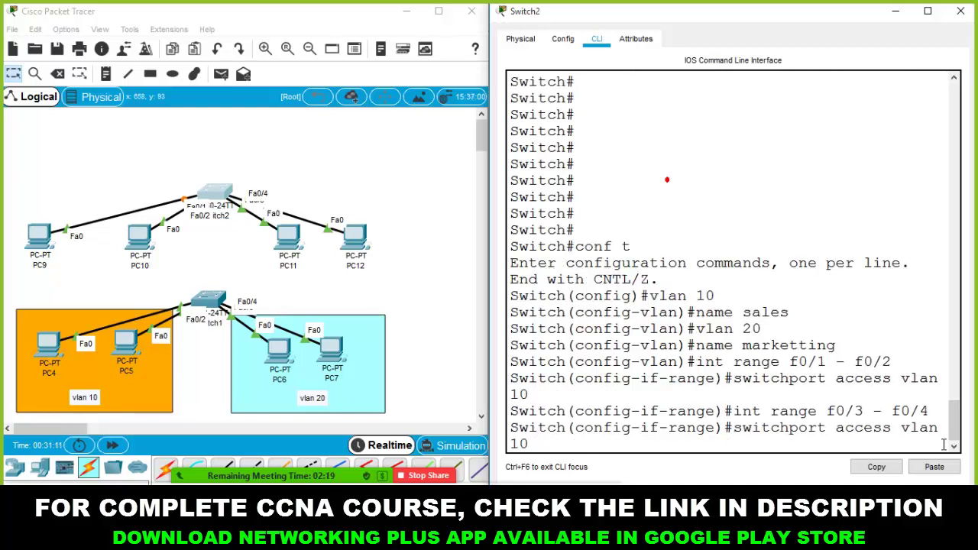
key("BackSpace")
key("BackSpace")
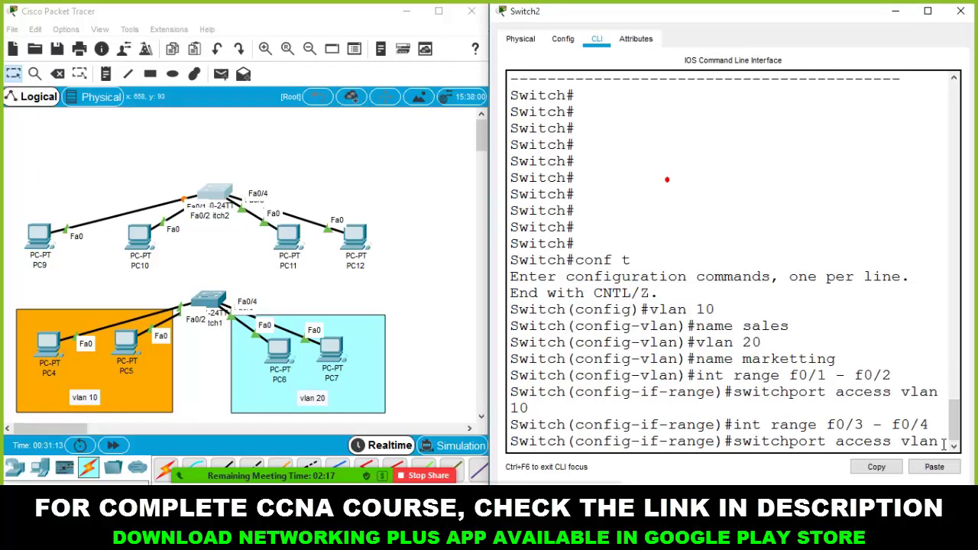
type("20")
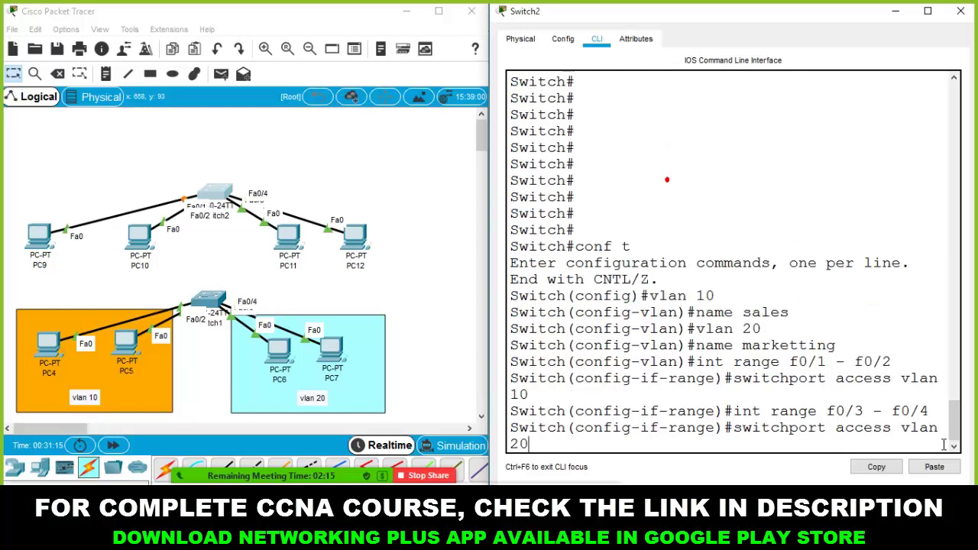
key("Return")
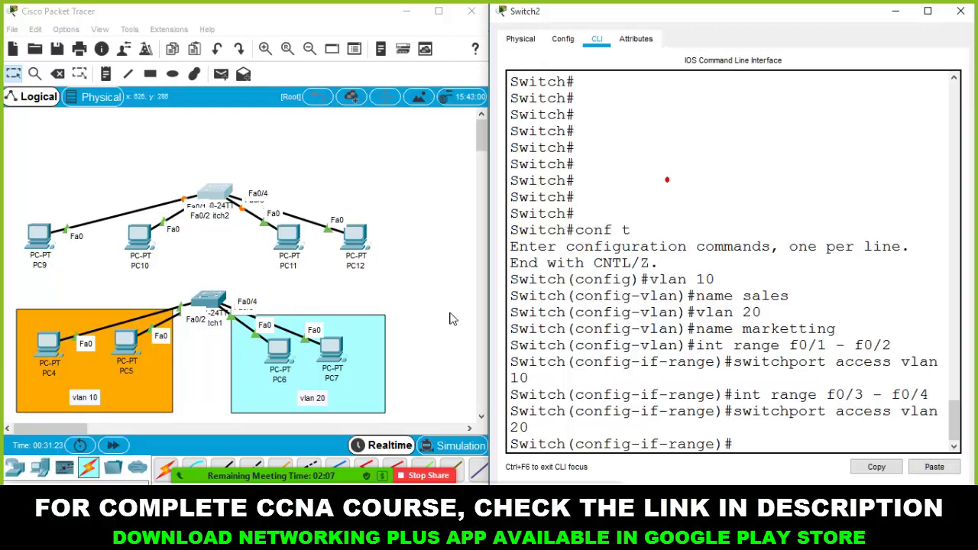
Give PC9 the static IP address 10.0.0.11 with the default subnet mask 255.0.0.0, and minimize its window.
left_click(428, 202)
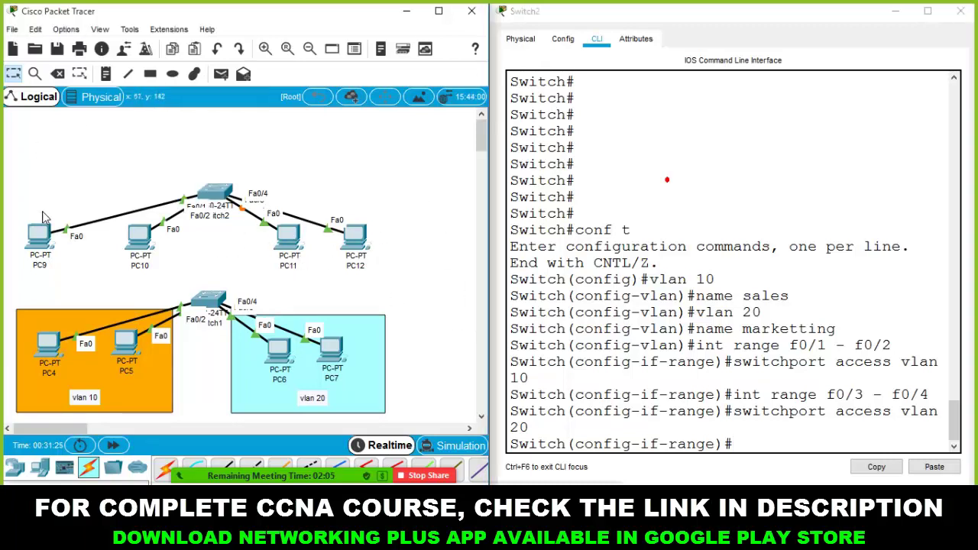
left_click(36, 244)
left_click_drag(364, 72, 600, 77)
left_click(644, 102)
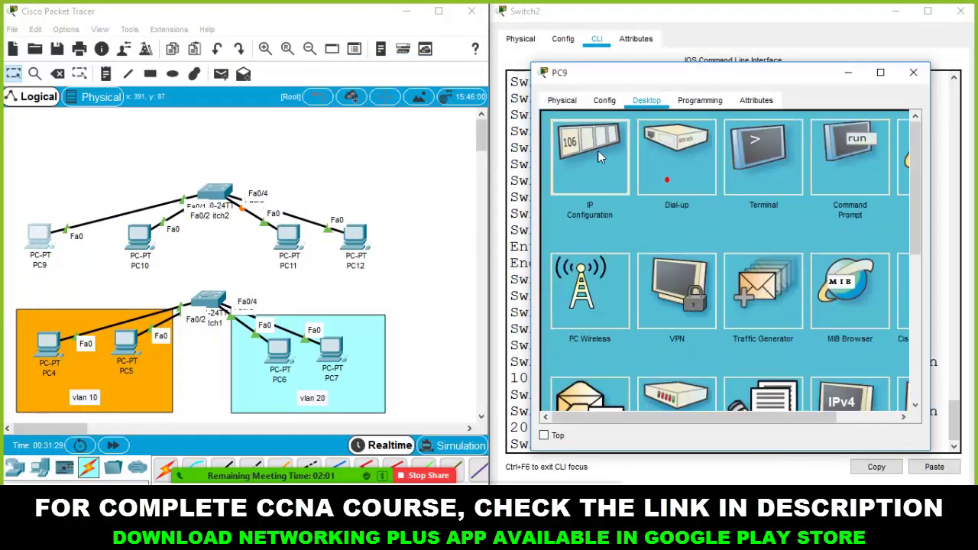
left_click(597, 151)
left_click(672, 200)
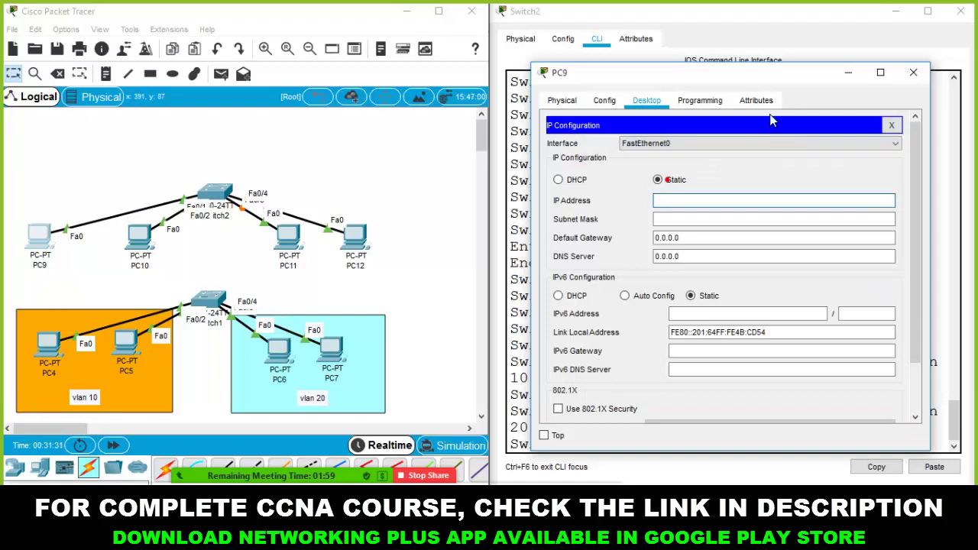
type("10.0.0.11")
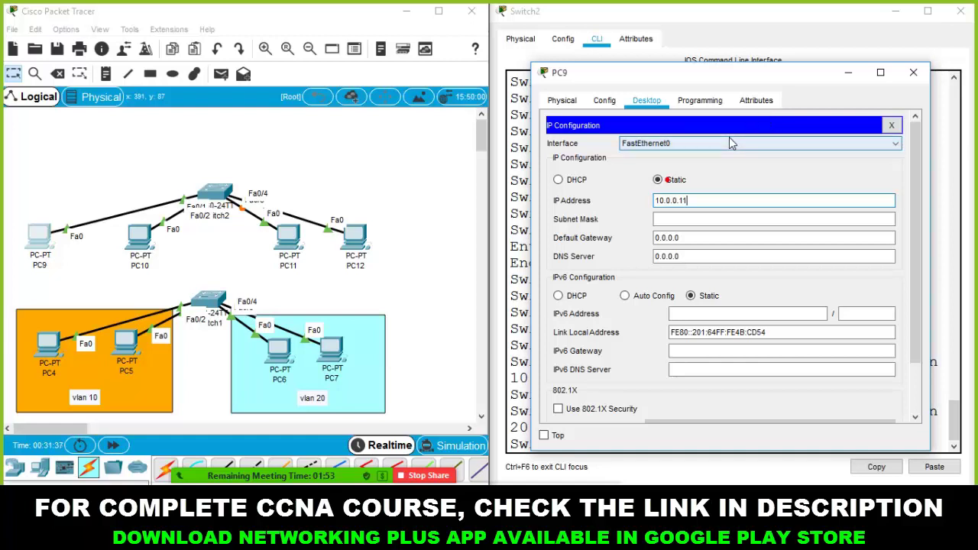
key("ctrl+a")
key("Tab")
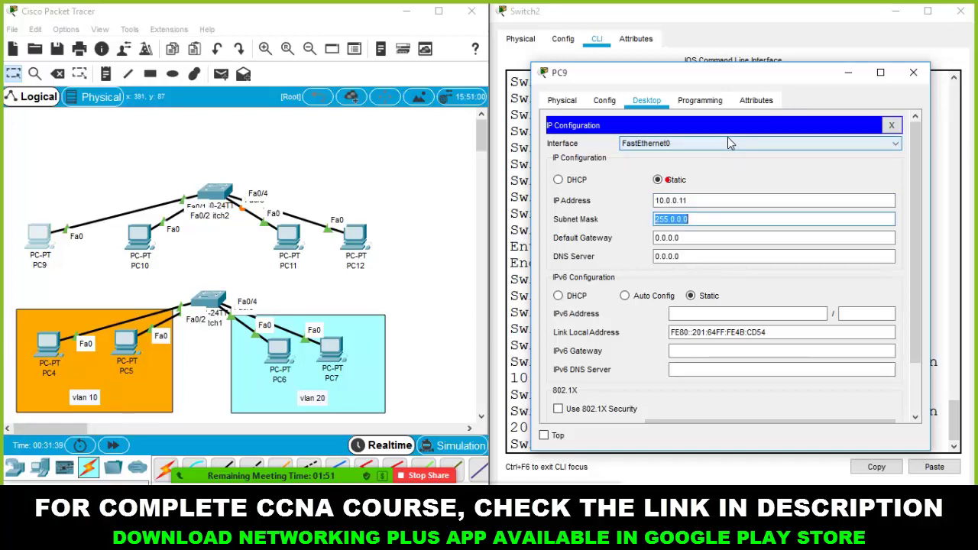
left_click(848, 72)
Give PC10 the static IP address 10.0.0.42 with the default subnet mask, and close its window.
left_click(142, 236)
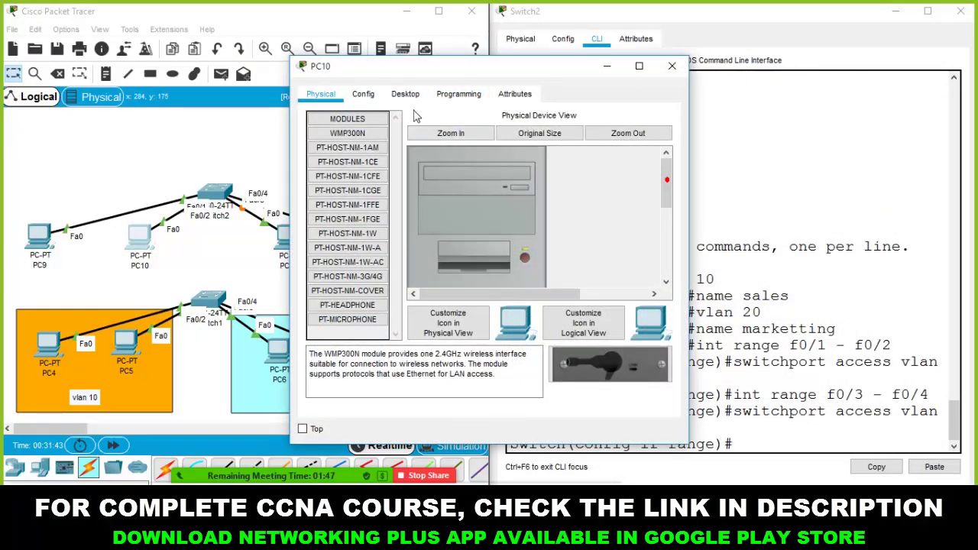
left_click(405, 93)
left_click(349, 149)
left_click(436, 193)
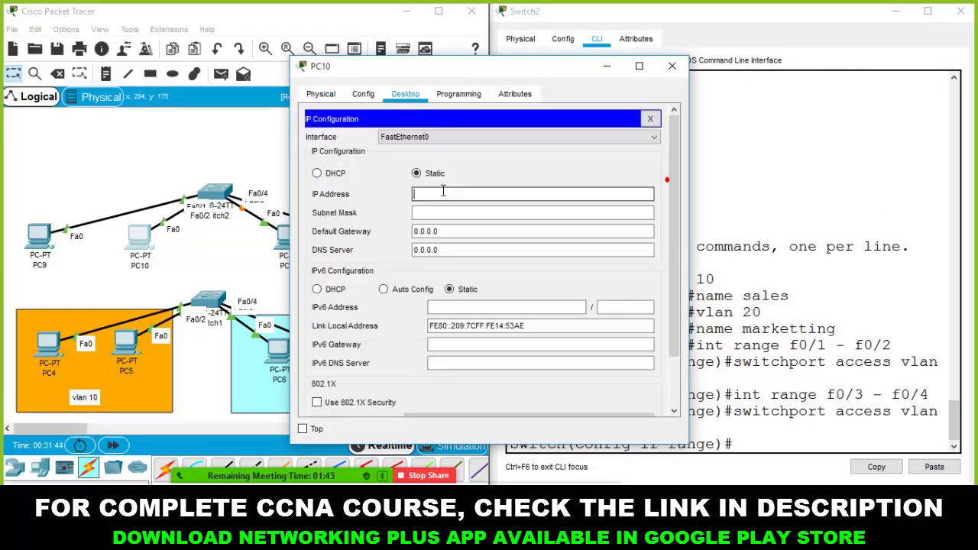
type("10.0.0.41")
key("BackSpace")
type("2")
key("Tab")
left_click(672, 66)
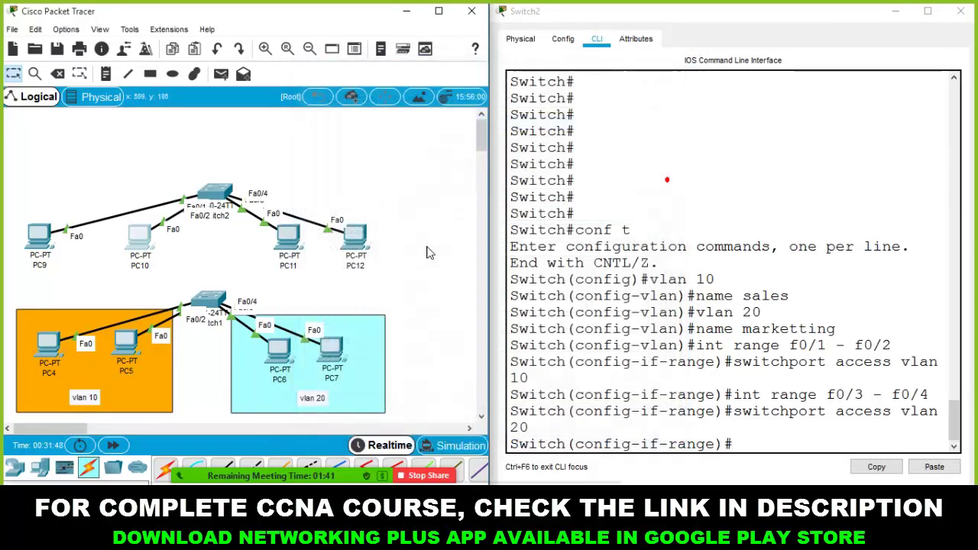
Give PC11 the static IP address 10.0.0.13 with the default subnet mask 255.0.0.0.
left_click(292, 243)
left_click(404, 93)
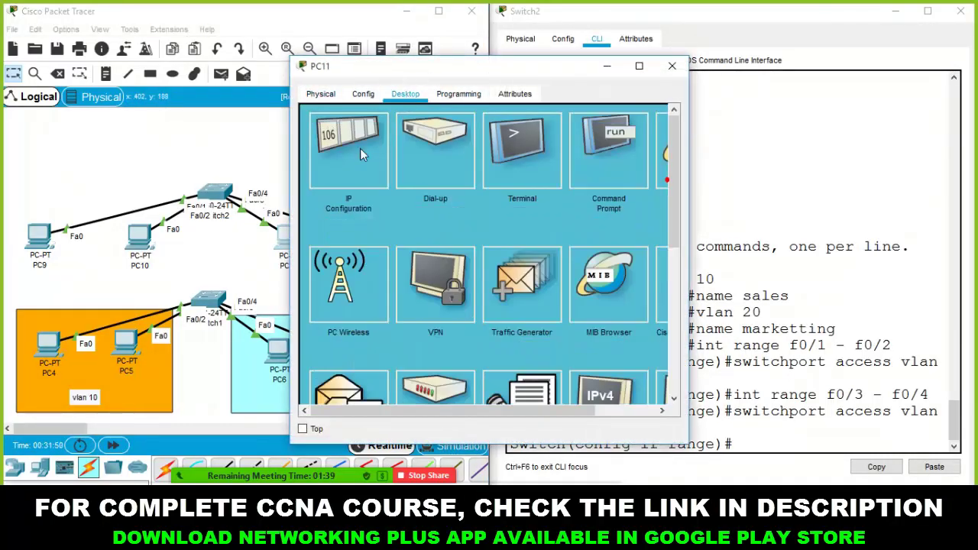
left_click(360, 148)
left_click(449, 194)
type("10.0.0.11")
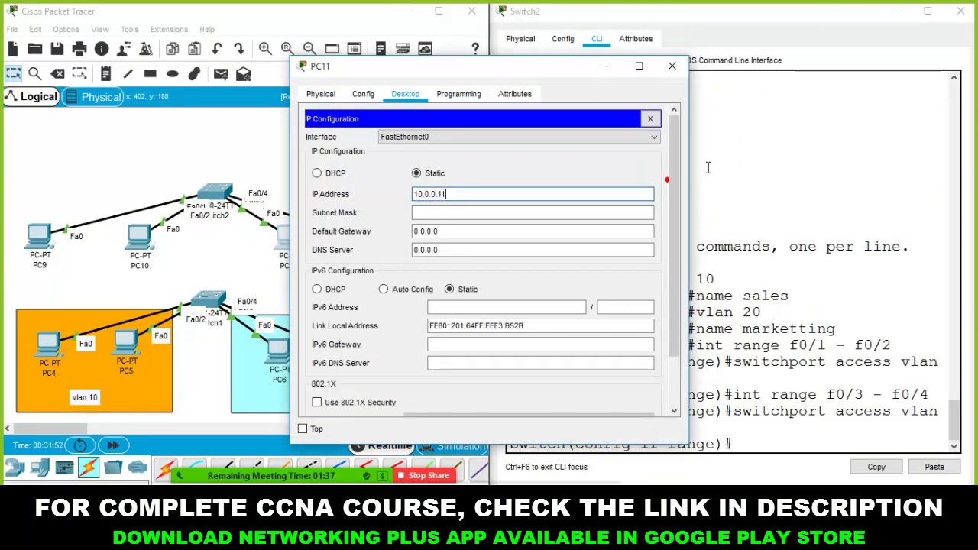
key("BackSpace")
type("3")
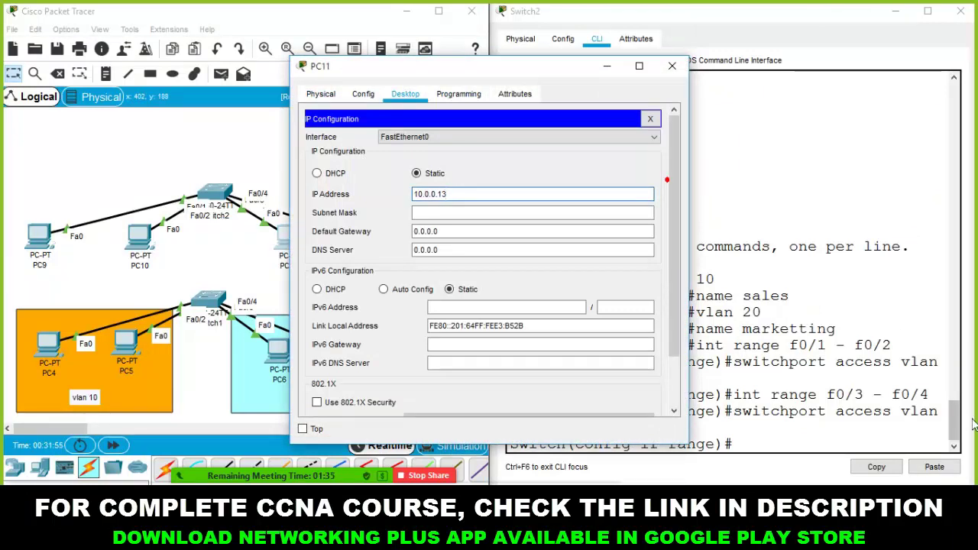
key("Tab")
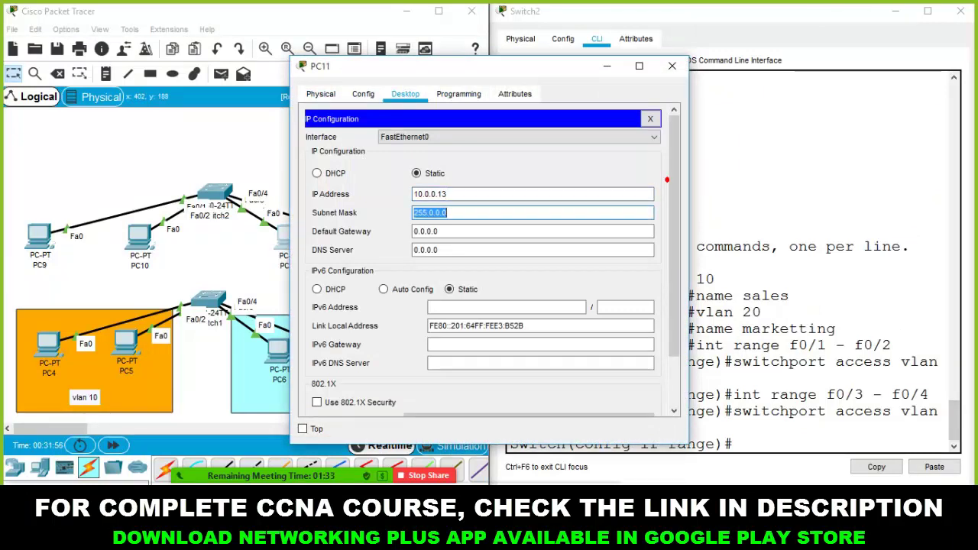
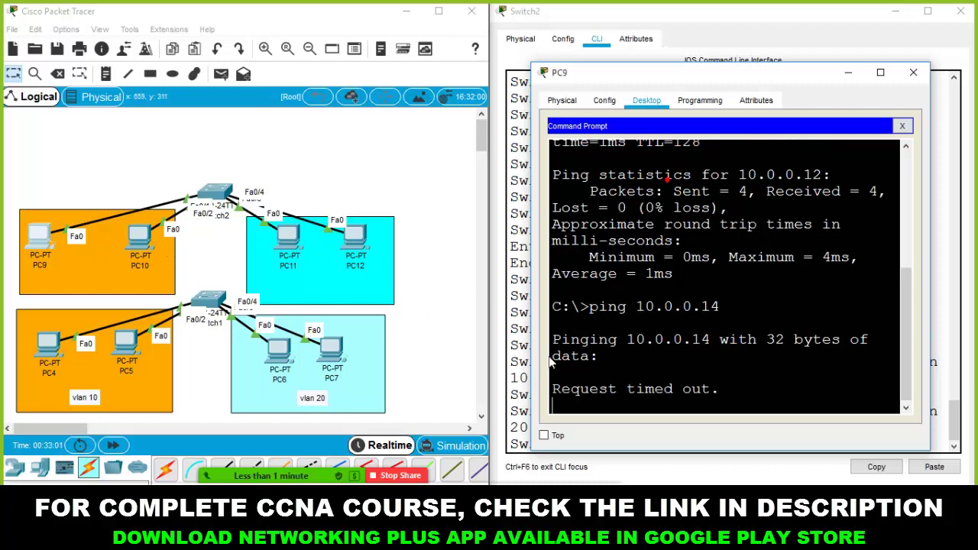
Examine the replies to PC9's ping of 10.0.0.14 by highlighting them in its command prompt.
mouse_move(321, 479)
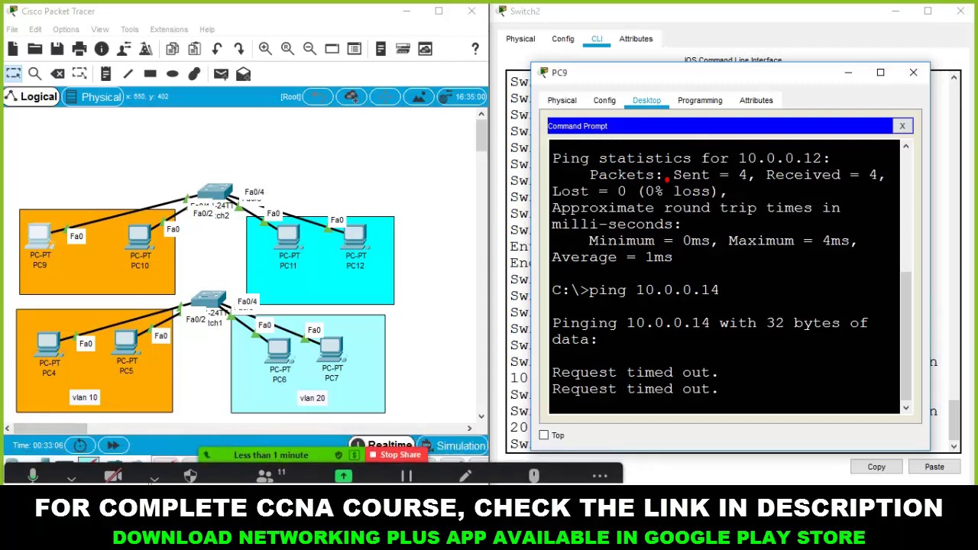
left_click_drag(553, 354, 720, 391)
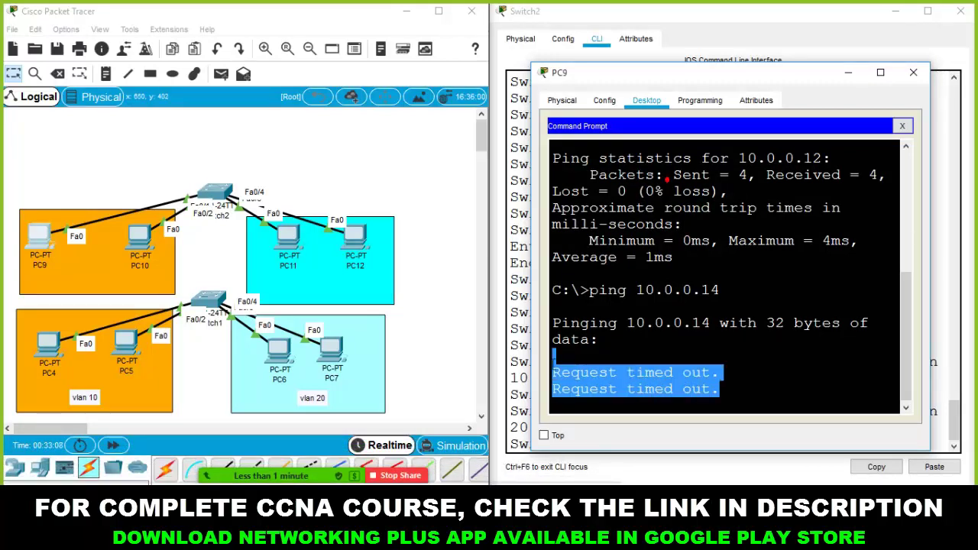
left_click(720, 390)
left_click_drag(553, 371, 719, 389)
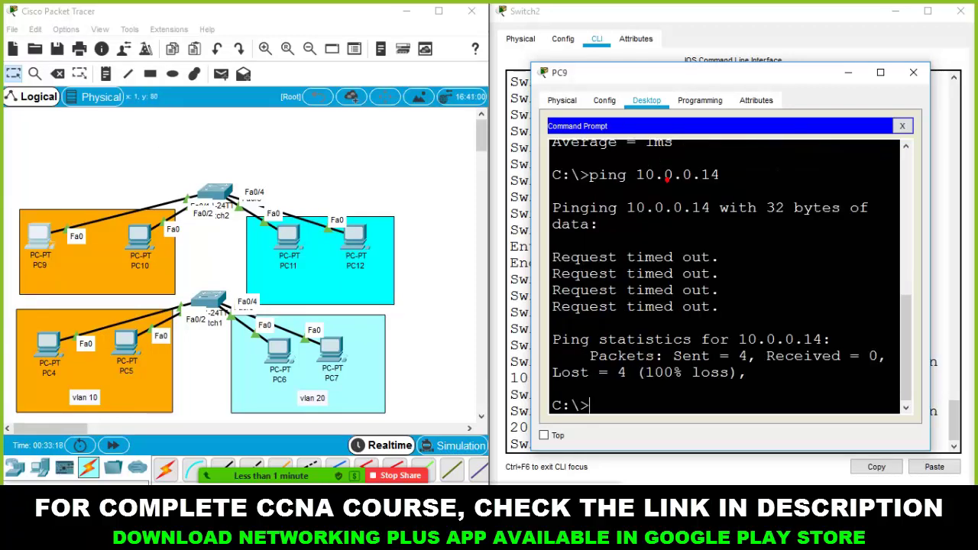
Open the Zoom meeting's participants list and snap it beside the network workspace.
left_click(155, 461)
left_click(264, 462)
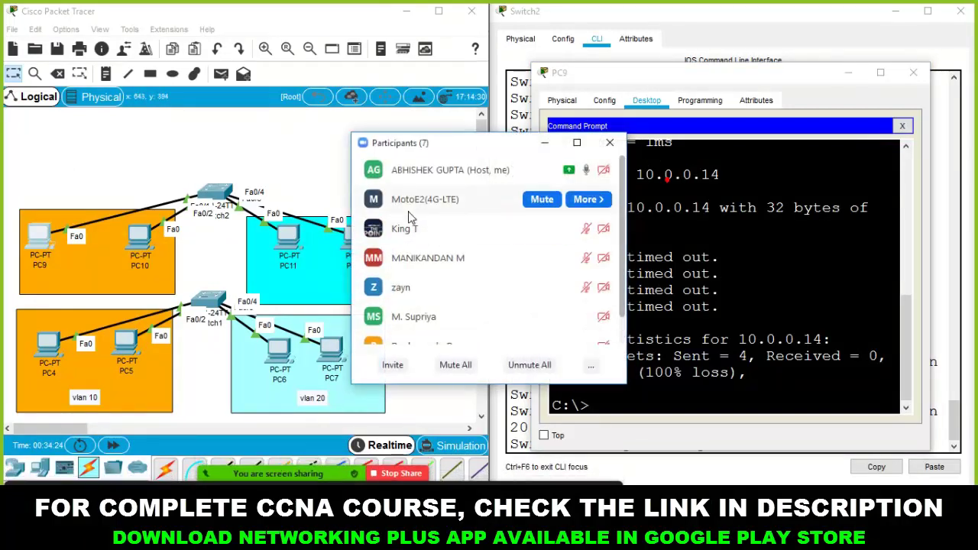
left_click_drag(428, 147, 977, 115)
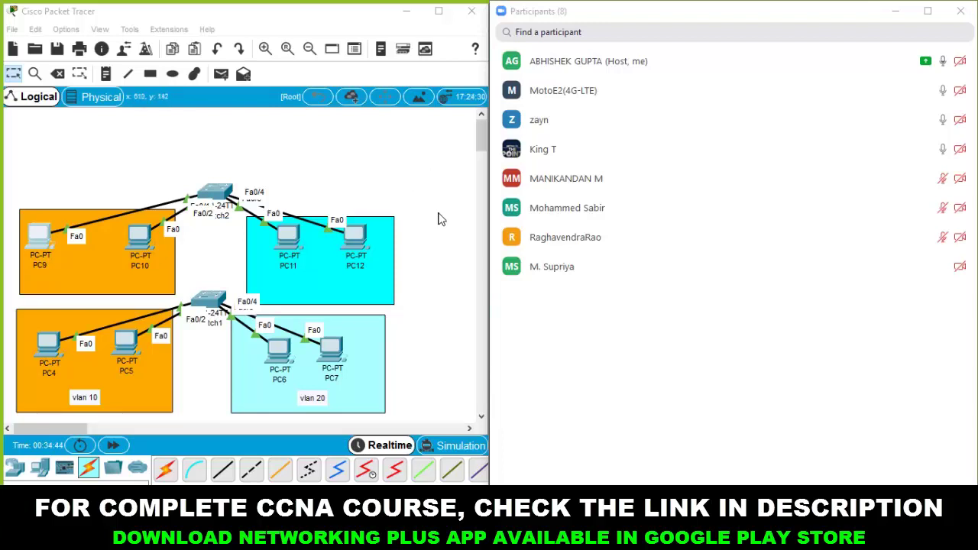
key("alt+Tab")
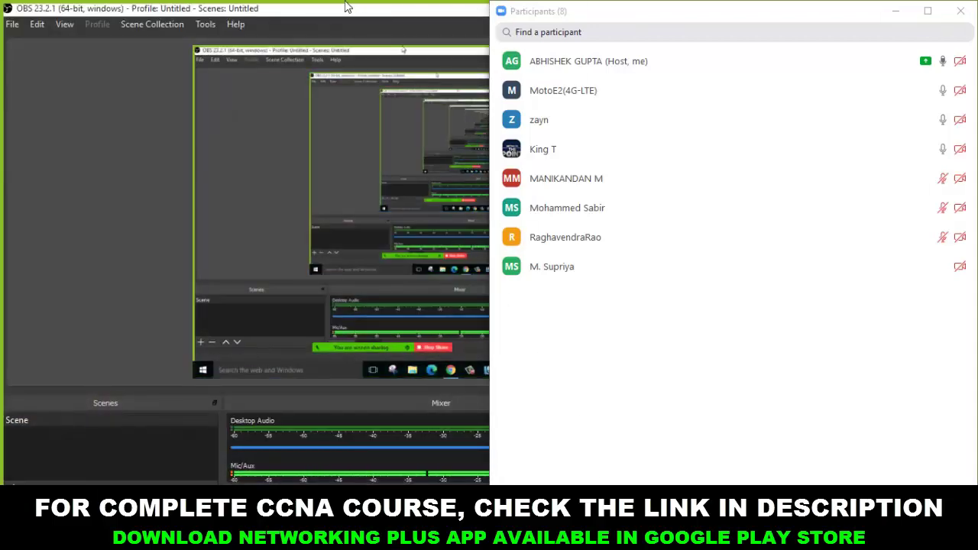
left_click_drag(343, 9, 181, 210)
left_click(396, 207)
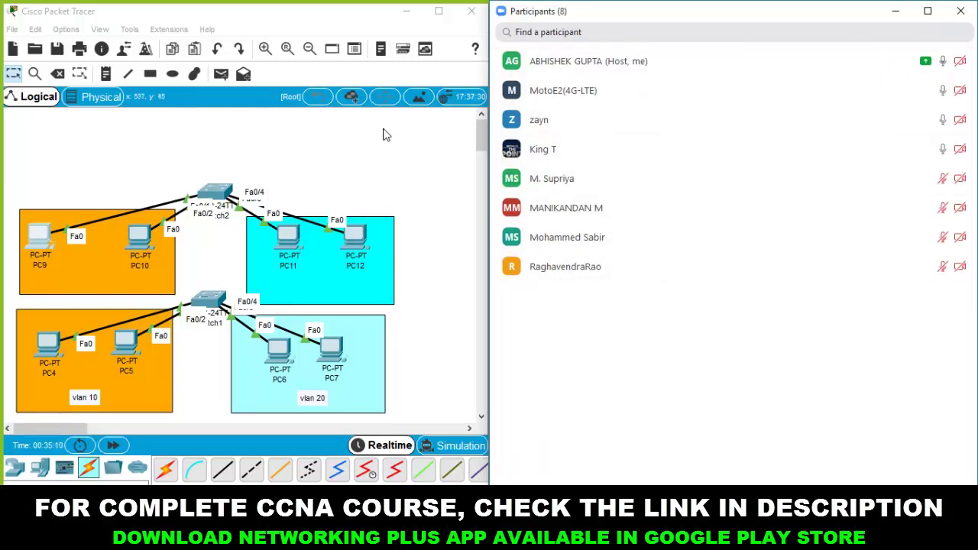
Switch to the Chrome browser, open speedtest.net and start an internet speed test.
key("alt+Tab")
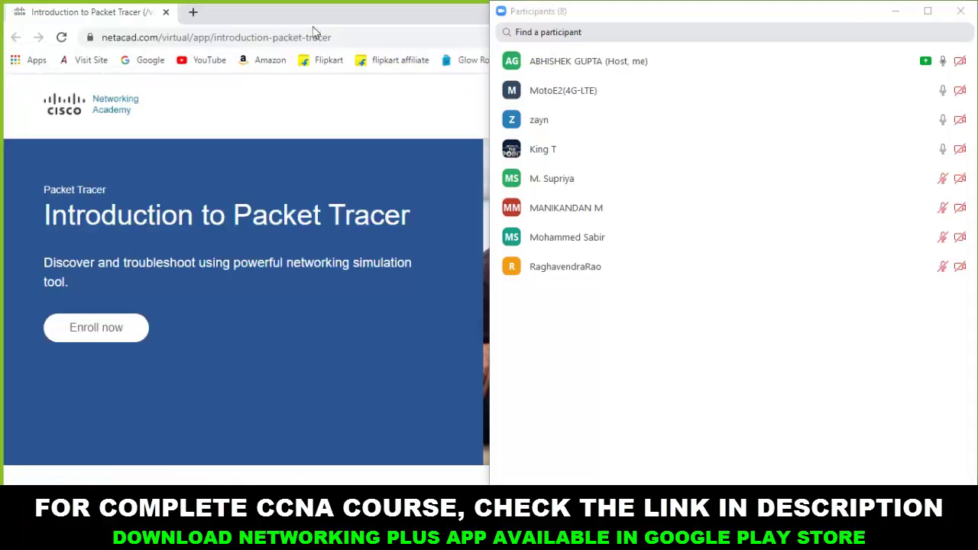
left_click(269, 37)
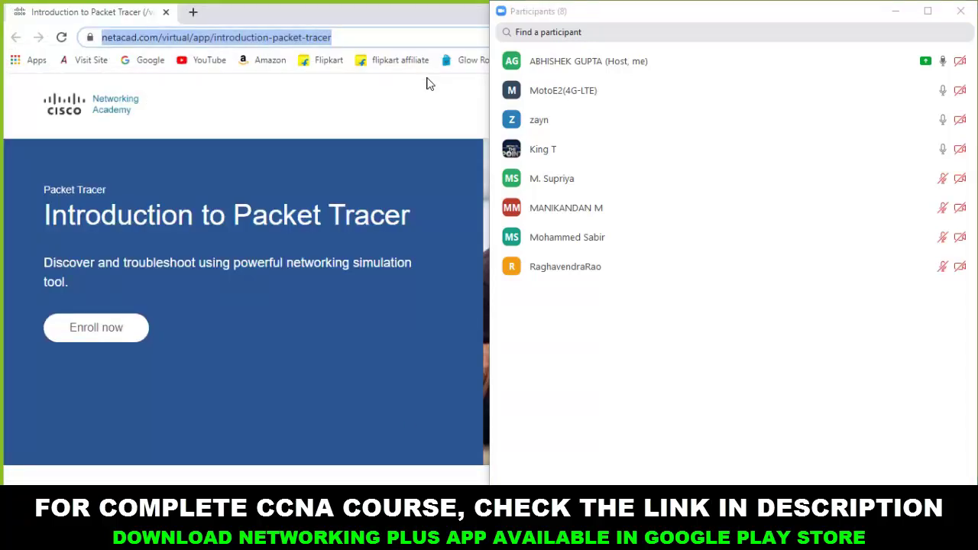
type("speedtest.net")
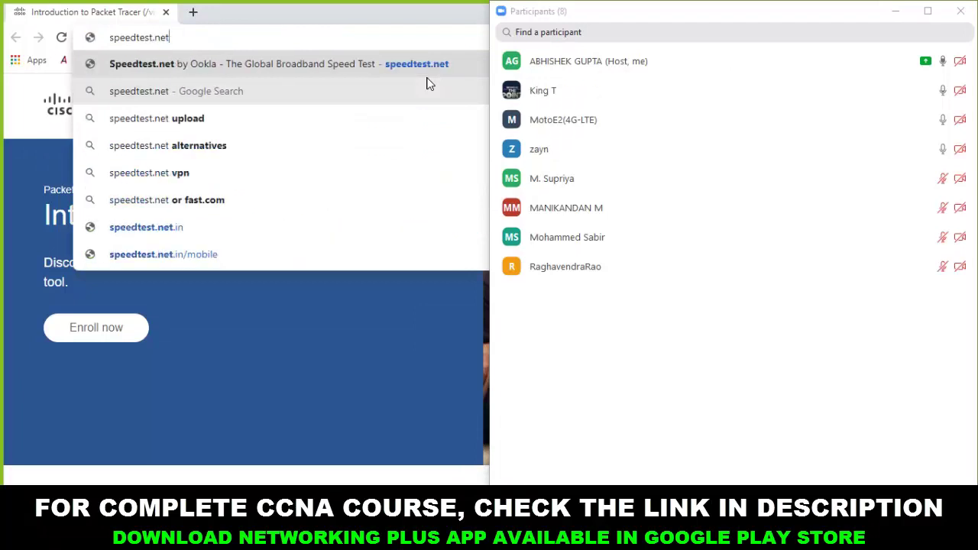
key("Return")
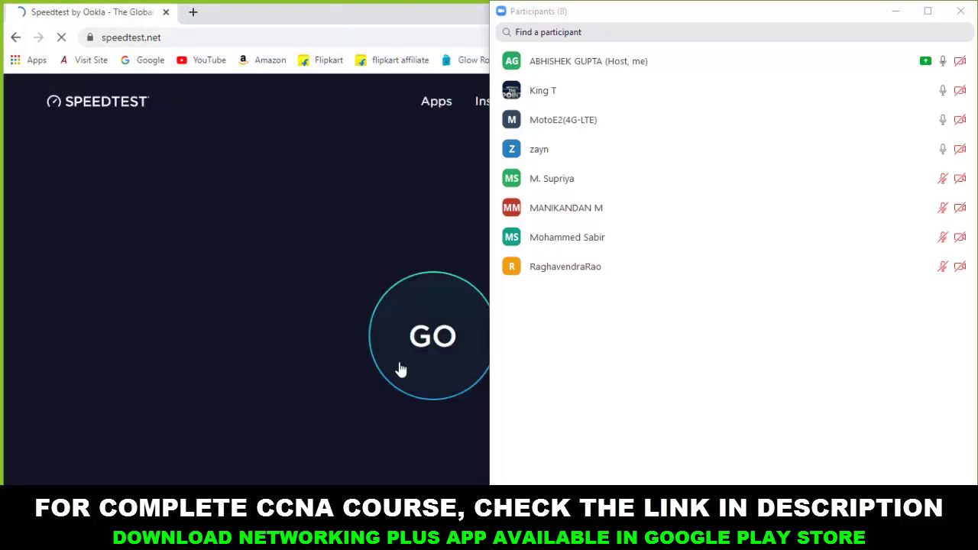
left_click(425, 345)
left_click(414, 353)
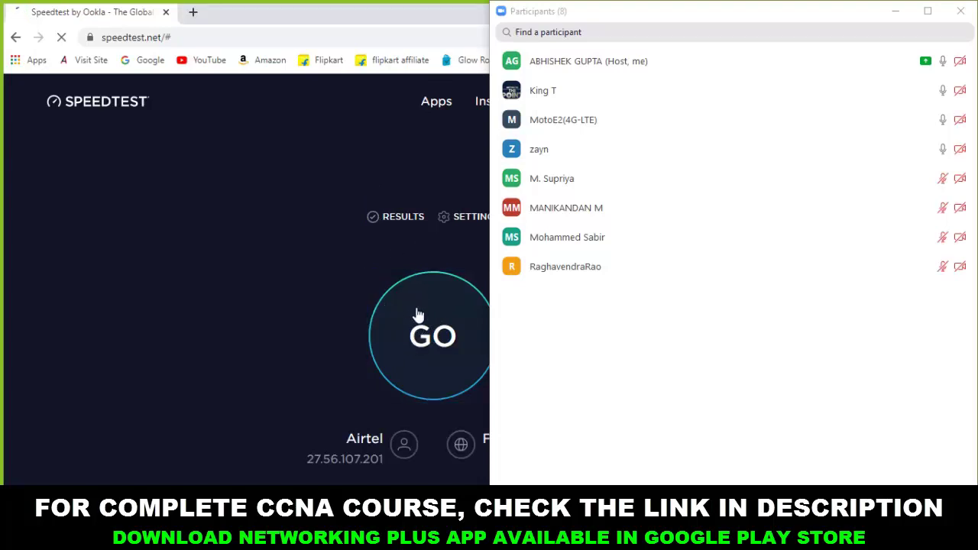
left_click(425, 345)
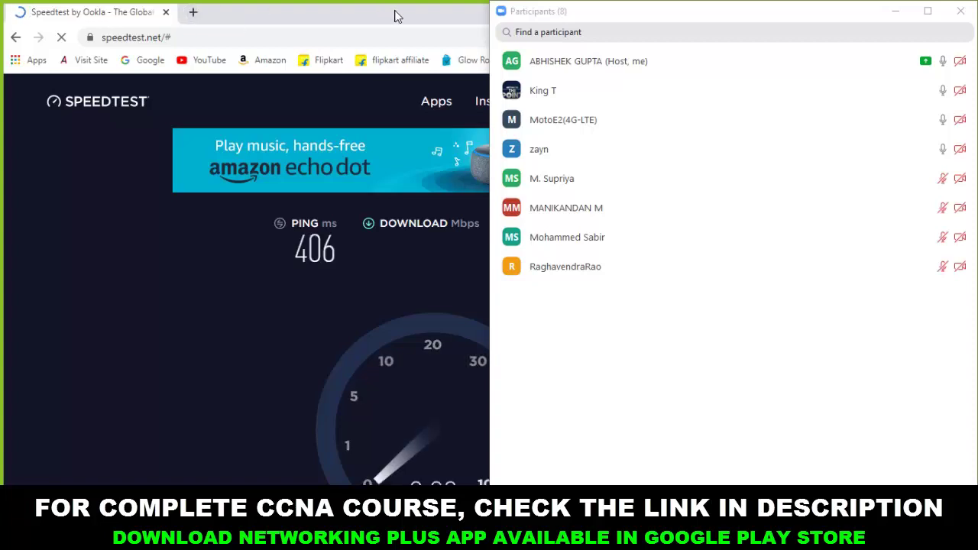
Minimize the participants list and examine the speed test's progress and download result.
scroll(359, 251, "down", 2)
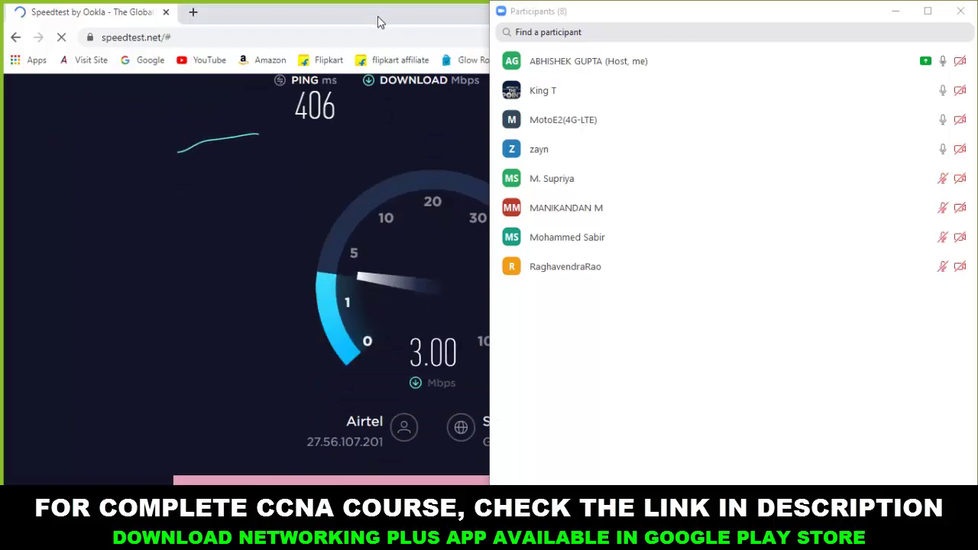
left_click(895, 10)
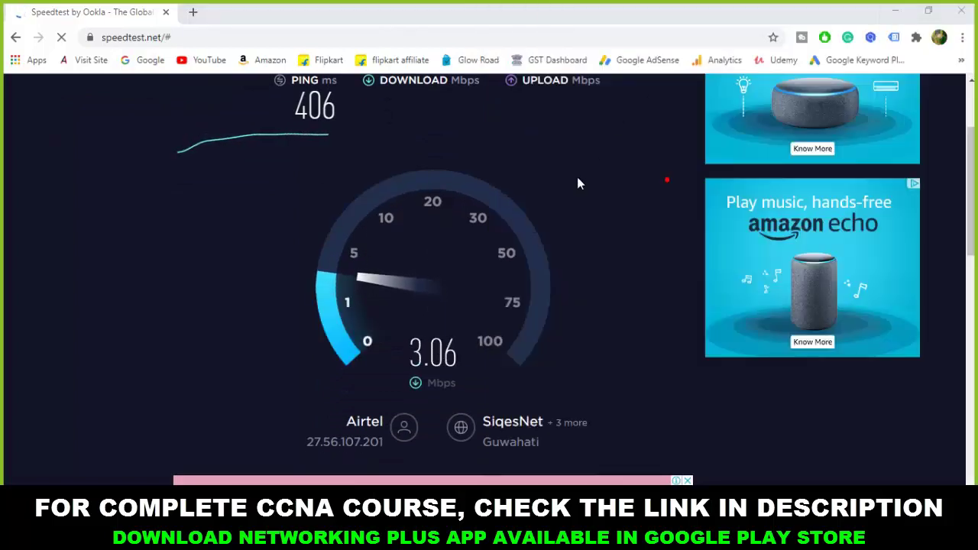
scroll(529, 340, "up", 1)
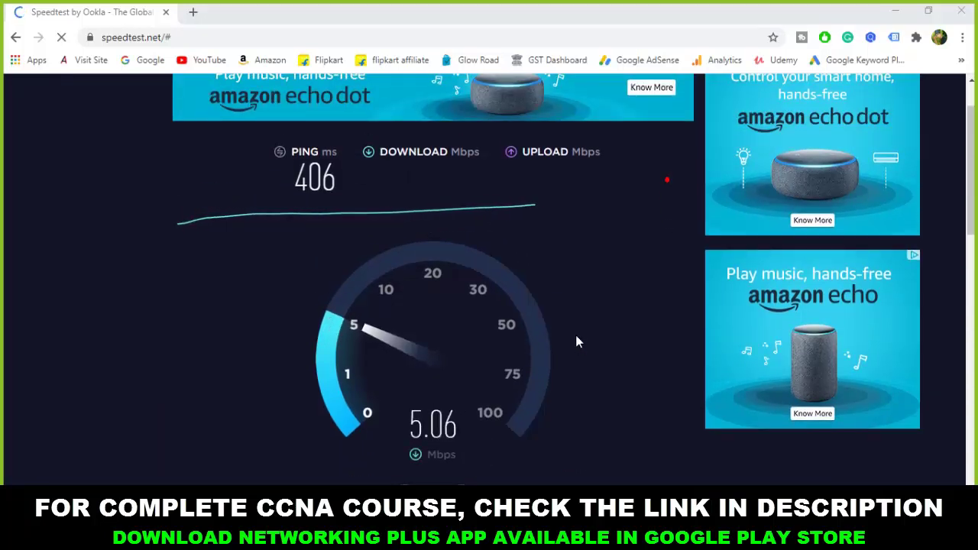
scroll(581, 328, "up", 1)
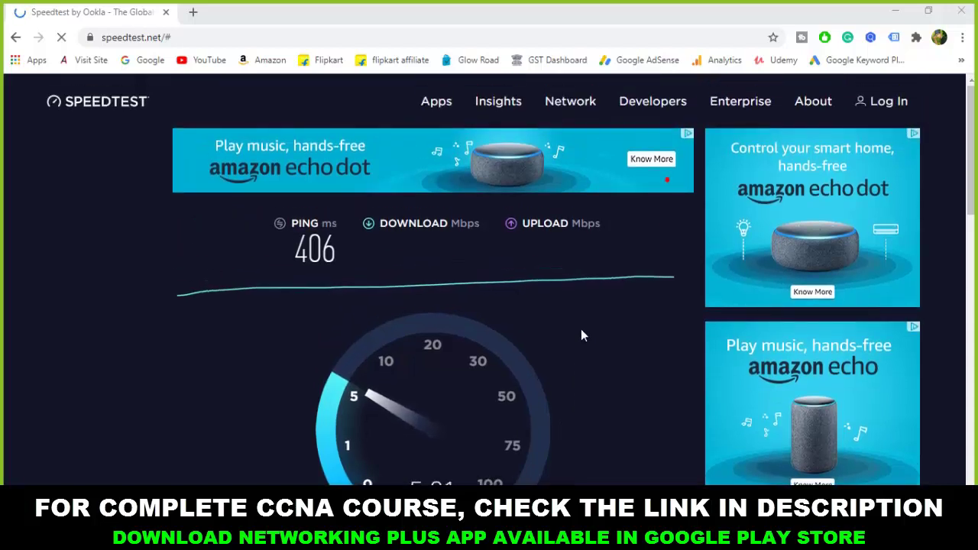
scroll(580, 336, "down", 1)
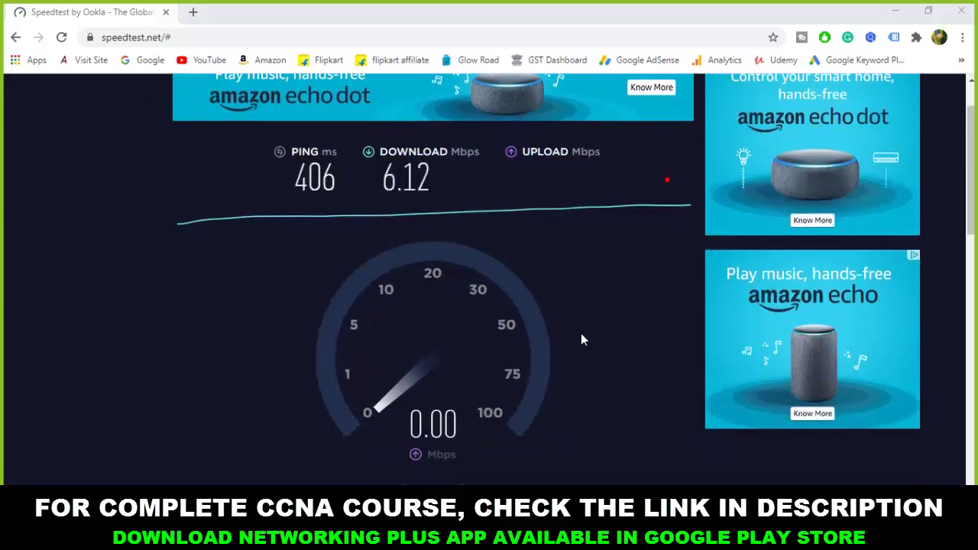
scroll(580, 333, "up", 1)
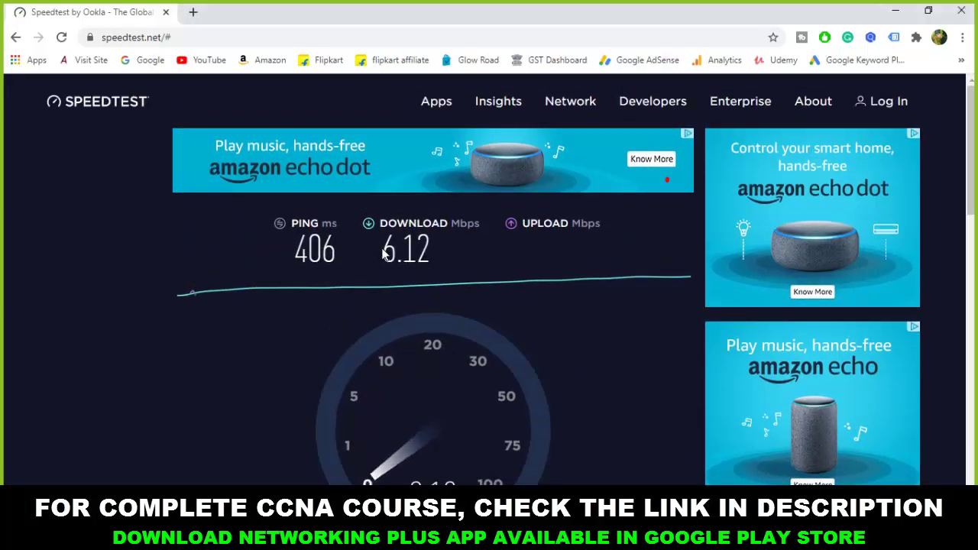
left_click_drag(380, 255, 438, 255)
left_click(469, 263)
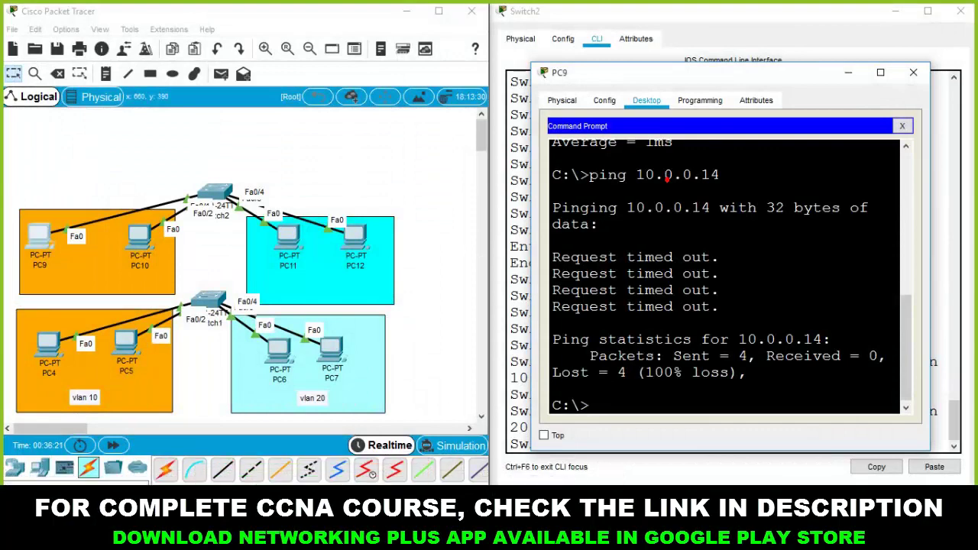
Minimize PC9's window in Packet Tracer and cable Switch2 to Switch1 with an automatically chosen connection type.
left_click(848, 73)
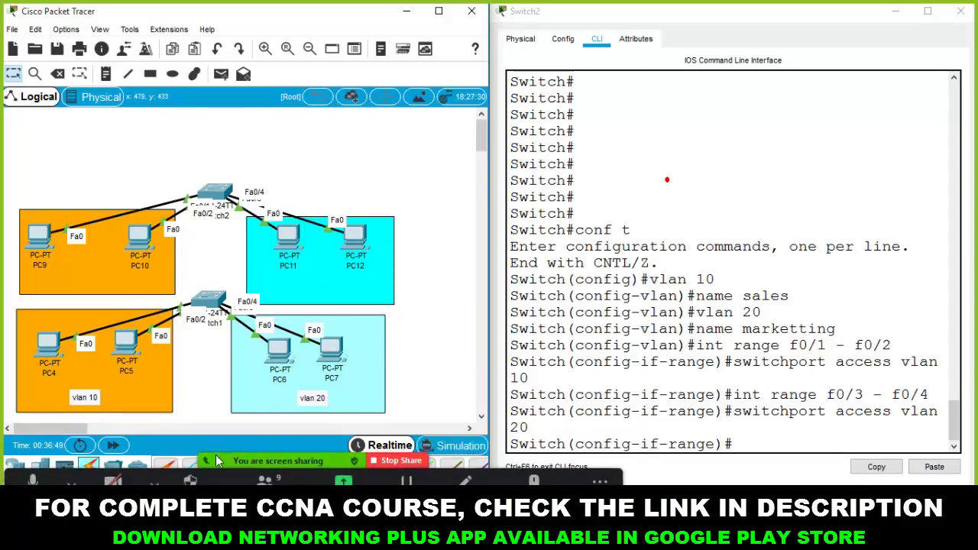
left_click(167, 474)
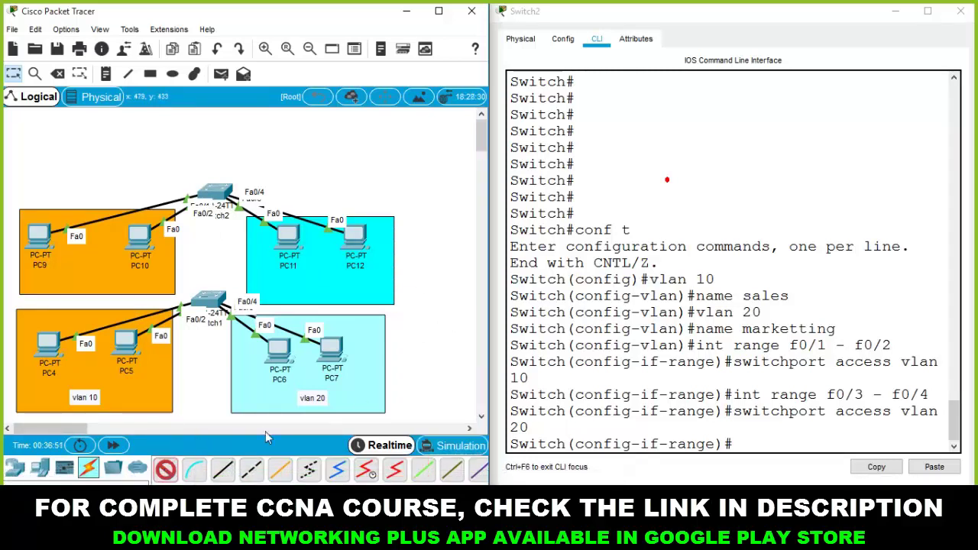
left_click(215, 191)
left_click(212, 300)
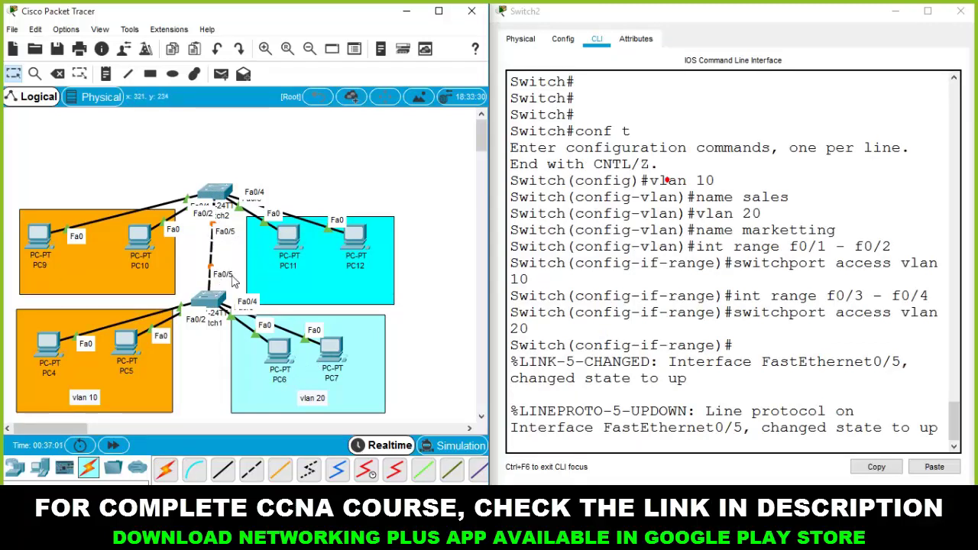
Exit the interface range configuration in Switch2's CLI and enter the configuration of interface f0/5.
left_click(216, 195)
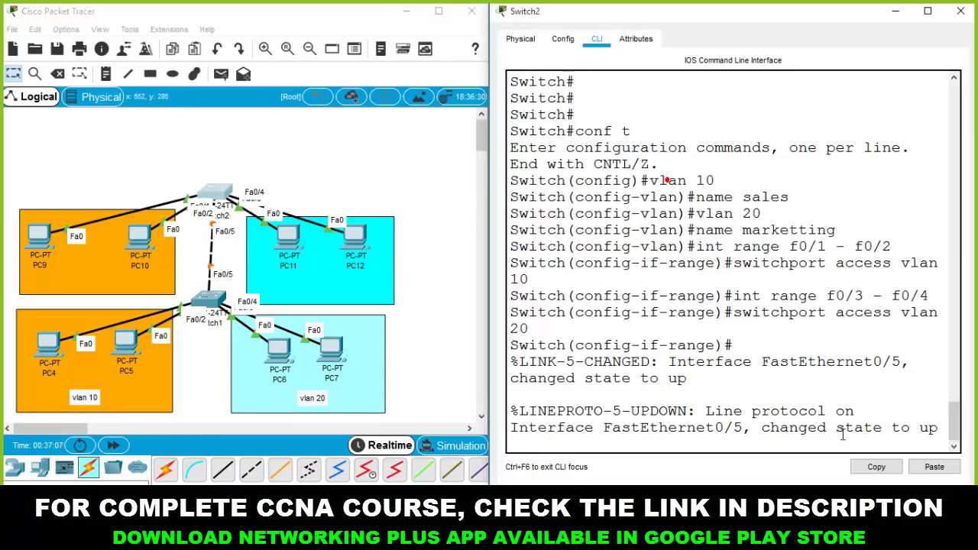
key("Return")
key("Return")
key("Return")
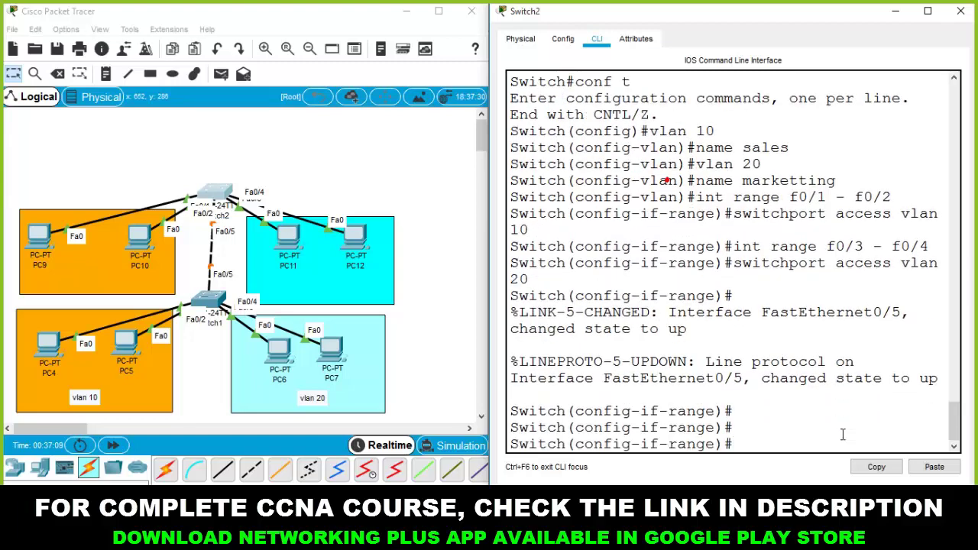
type("exit")
key("Return")
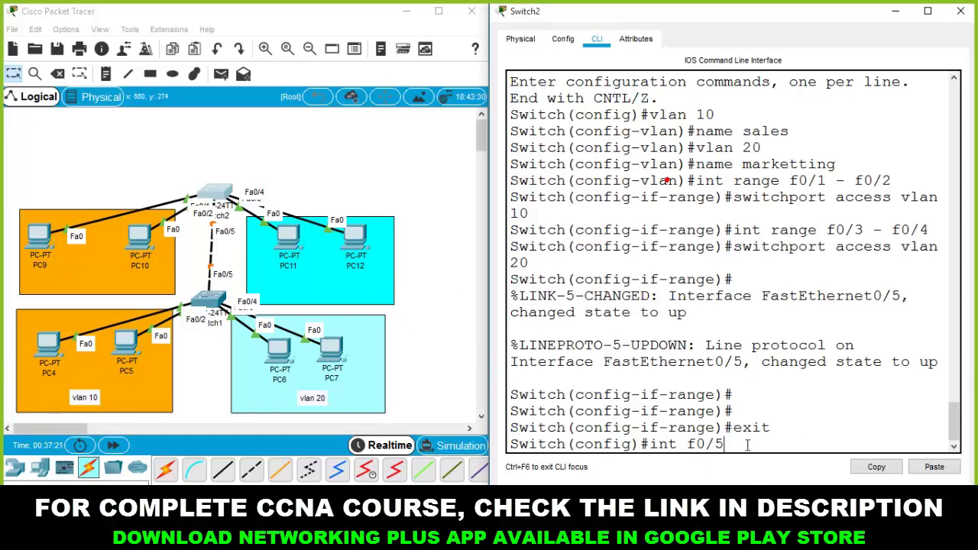
key("Return")
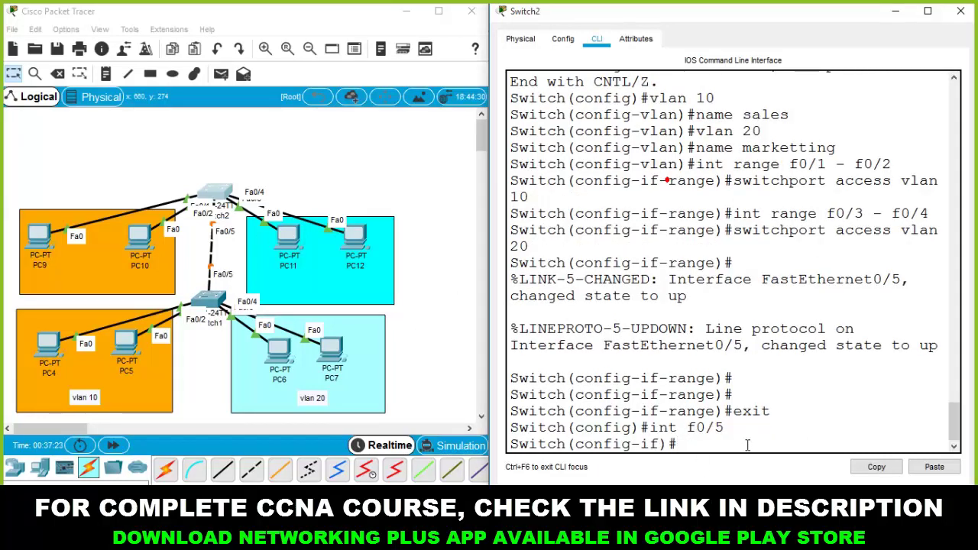
Set Switch2's interface f0/5 to trunk mode with switchport mode trunk, and highlight that command.
type("swith")
key("BackSpace")
type("chport mode")
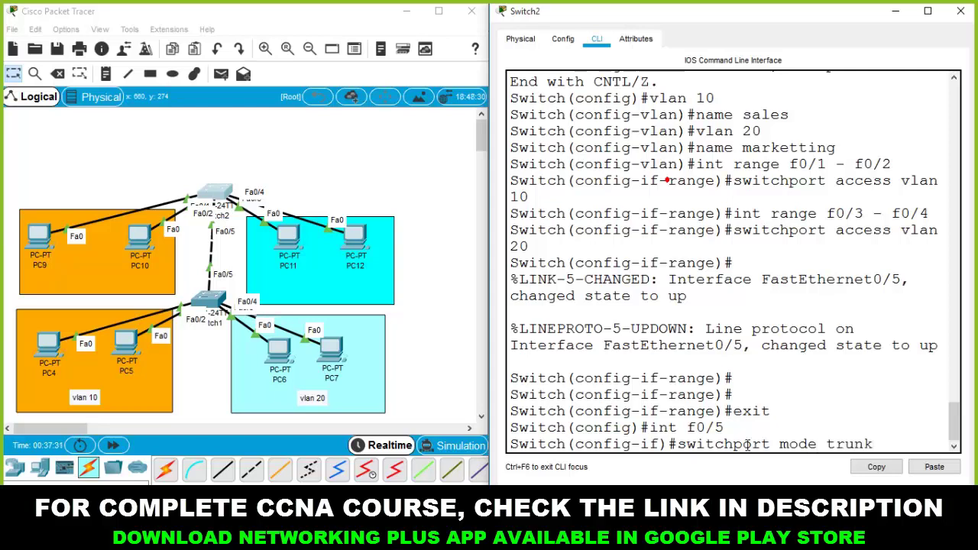
type(" trunk")
key("Return")
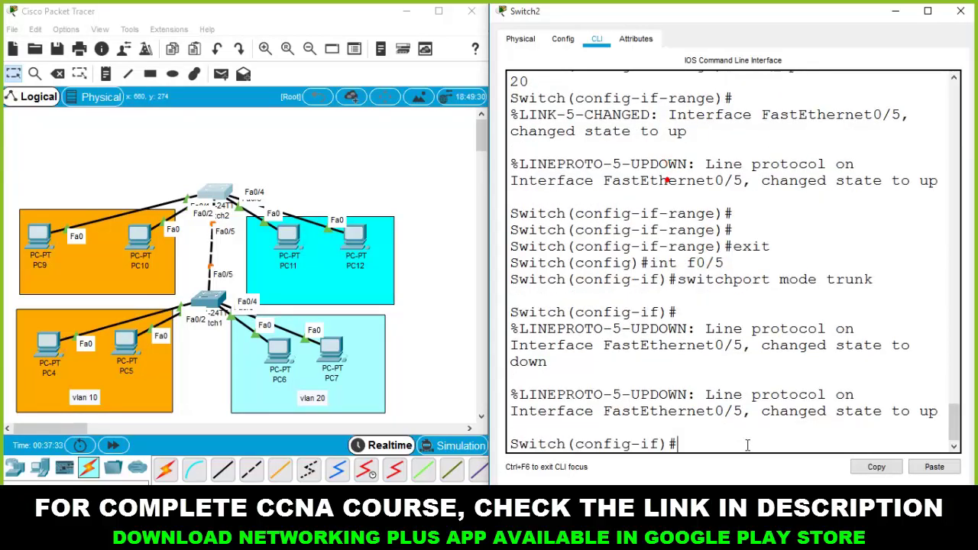
left_click_drag(677, 280, 873, 279)
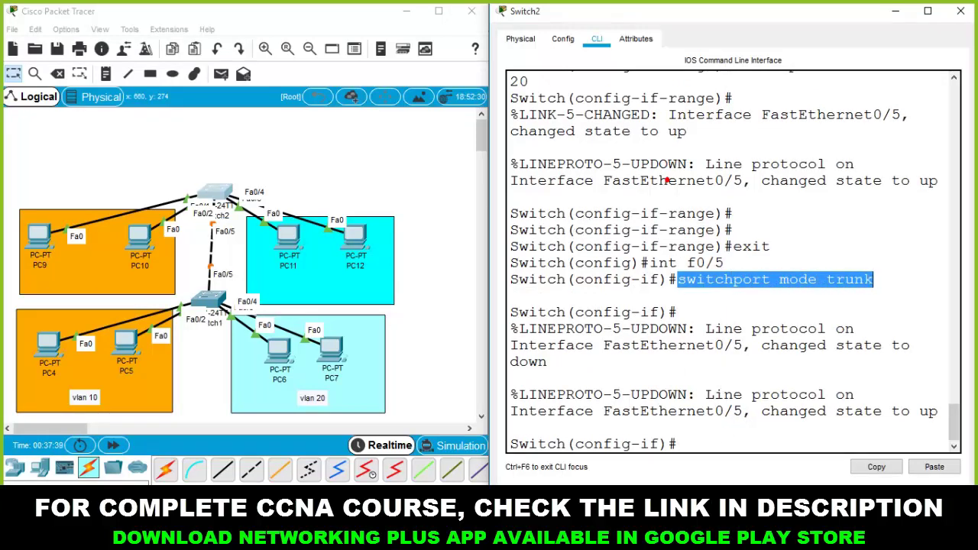
Trace the trunk link between Switch2 and Switch1 with red freehand strokes of the screen annotation pen.
key("ctrl+shift+d")
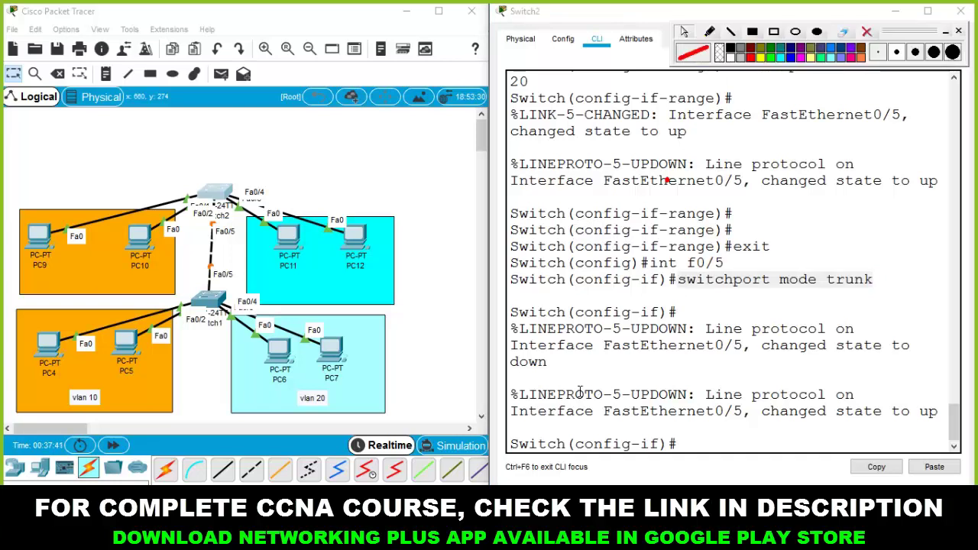
left_click(708, 32)
left_click(215, 201)
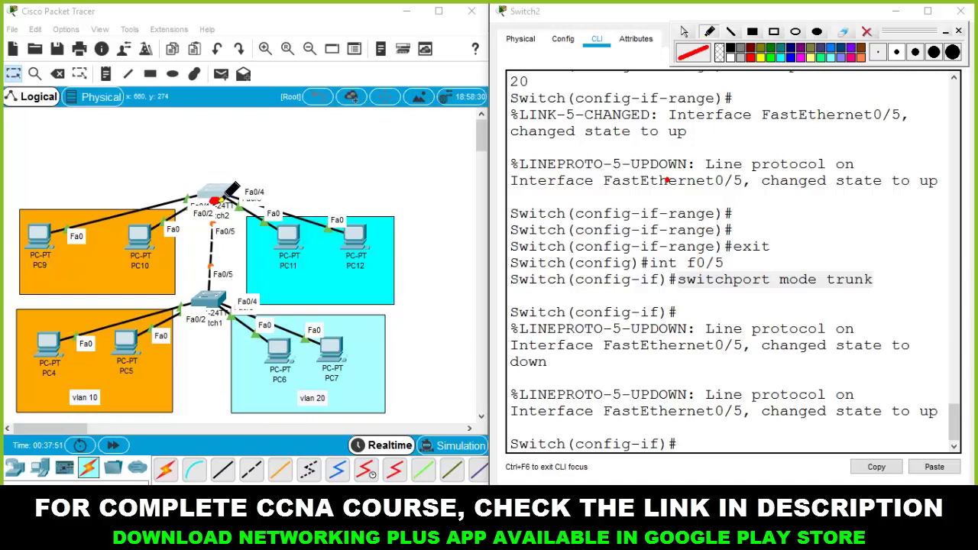
left_click(209, 288)
left_click_drag(214, 201, 211, 290)
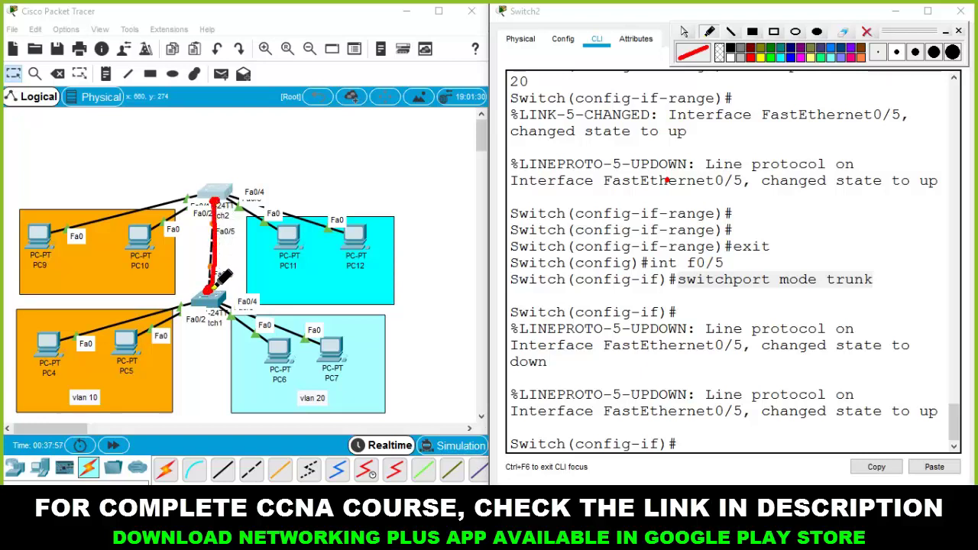
mouse_move(217, 196)
left_mouse_down()
mouse_move(222, 254)
mouse_move(212, 284)
mouse_move(213, 197)
mouse_move(208, 289)
mouse_move(213, 280)
left_mouse_up()
mouse_move(206, 291)
left_mouse_down()
mouse_move(201, 252)
mouse_move(217, 278)
mouse_move(208, 221)
mouse_move(221, 232)
mouse_move(217, 249)
mouse_move(220, 207)
left_mouse_up()
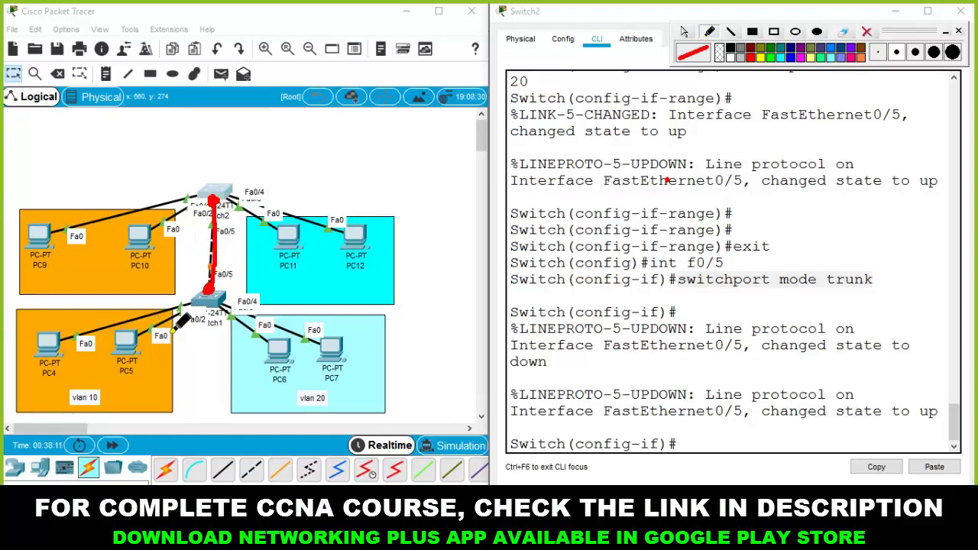
Draw red annotation strokes along the PC links of both switches and under the vlan 10 and vlan 20 PCs on Switch1.
left_click_drag(93, 337, 216, 272)
mouse_move(151, 344)
left_mouse_down()
mouse_move(217, 285)
mouse_move(231, 323)
mouse_move(270, 333)
mouse_move(240, 303)
mouse_move(294, 322)
mouse_move(213, 281)
mouse_move(205, 240)
mouse_move(213, 195)
mouse_move(222, 275)
mouse_move(219, 192)
left_mouse_up()
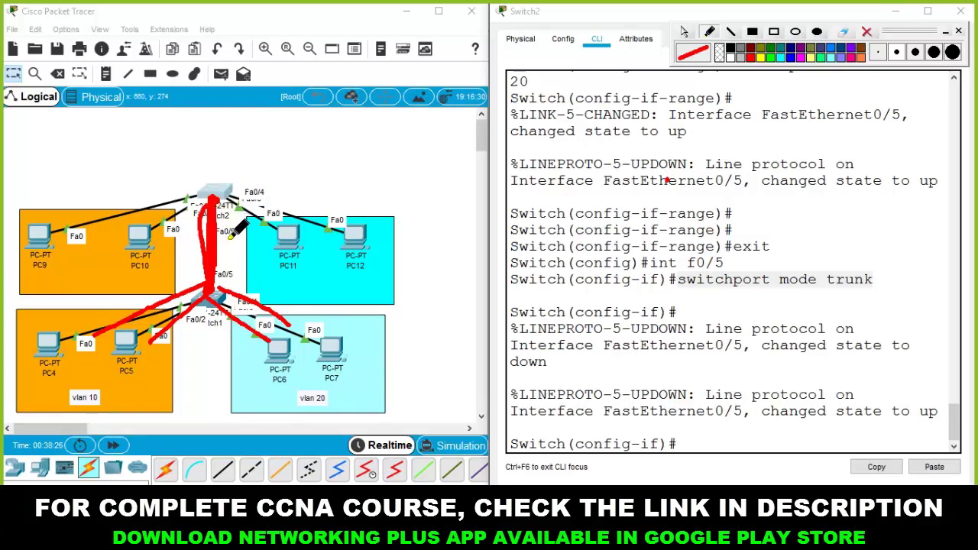
left_click_drag(49, 386, 182, 327)
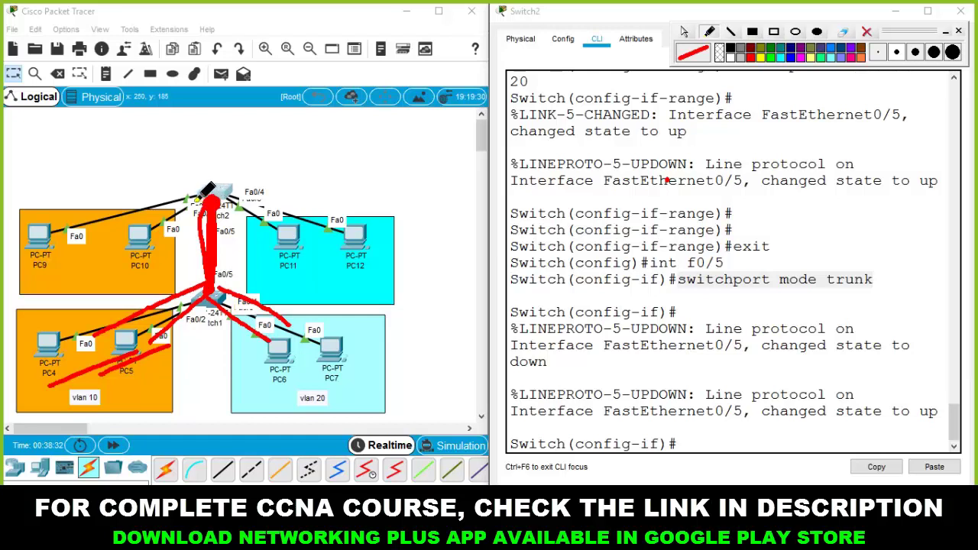
left_click_drag(205, 196, 67, 240)
left_click_drag(229, 183, 162, 233)
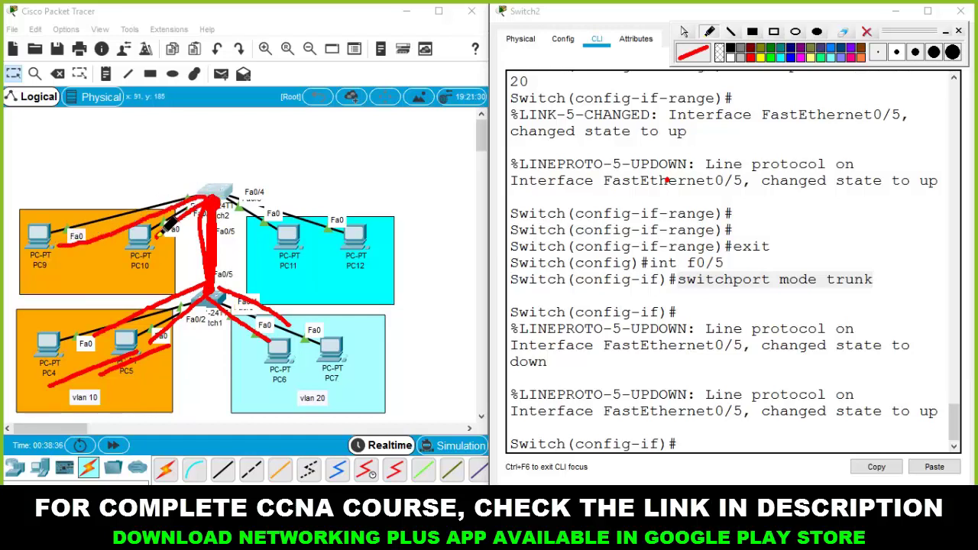
left_click_drag(278, 395, 336, 380)
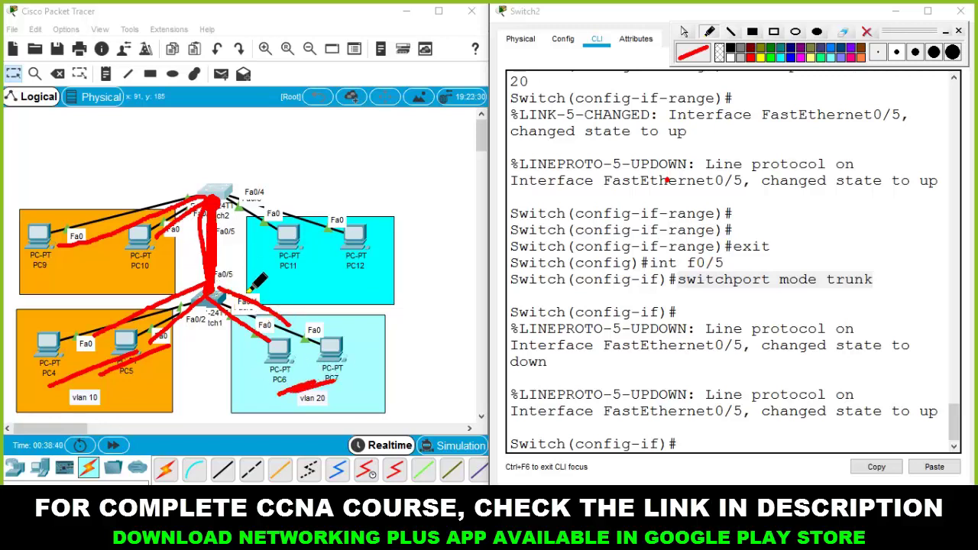
left_click_drag(219, 191, 288, 224)
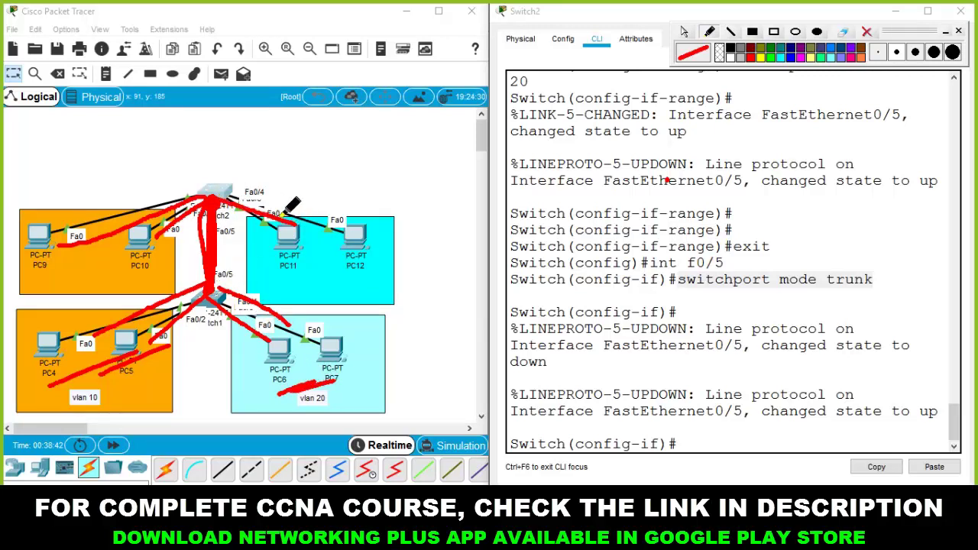
left_click_drag(220, 189, 357, 223)
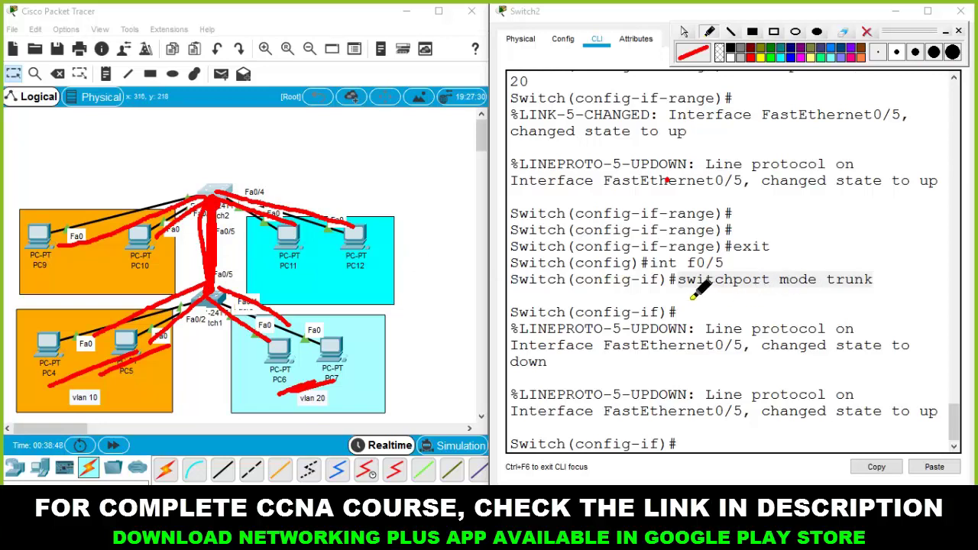
Underline the switchport mode trunk command in red, clear all annotations and hide the annotation tools.
left_click_drag(687, 297, 871, 292)
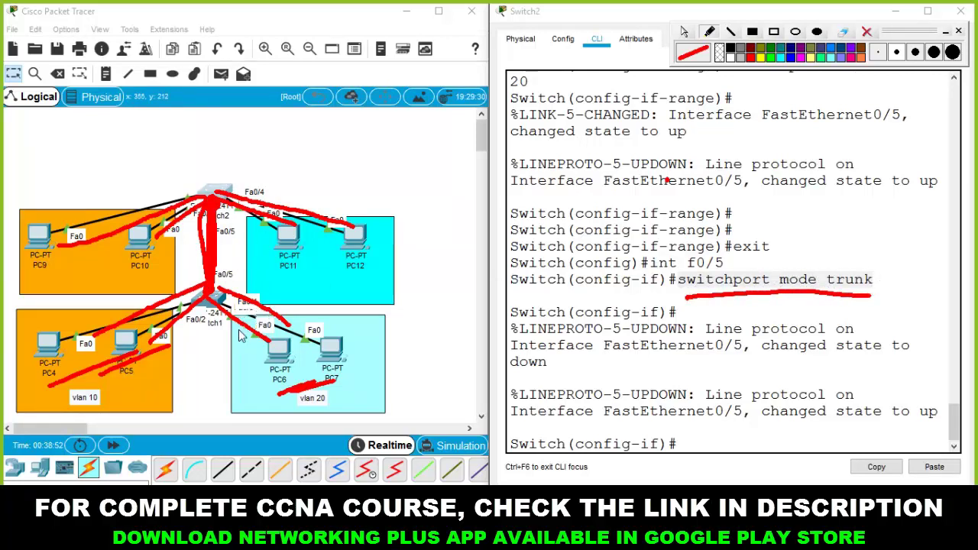
left_click(868, 32)
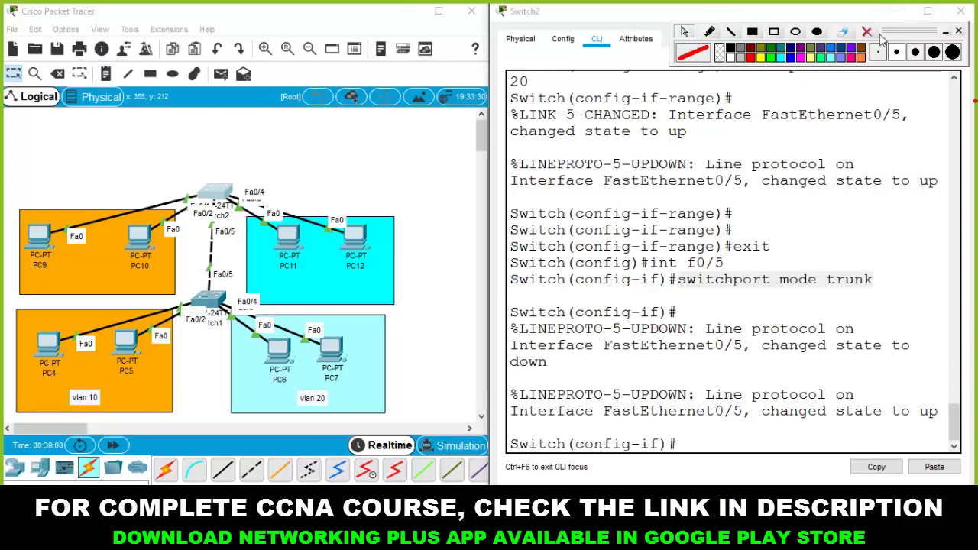
left_click(945, 33)
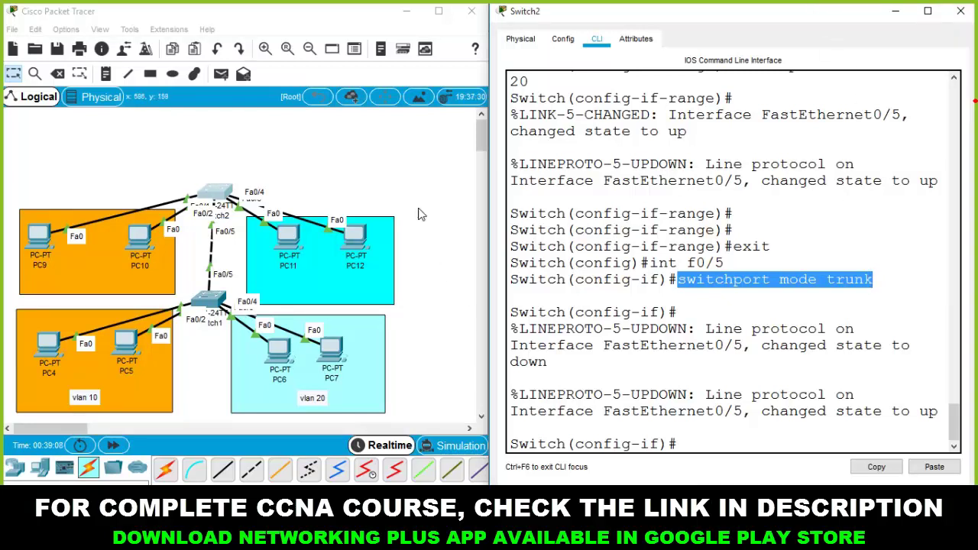
Bring up PC4's Command Prompt and enter two blank lines for a fresh prompt.
left_click(383, 176)
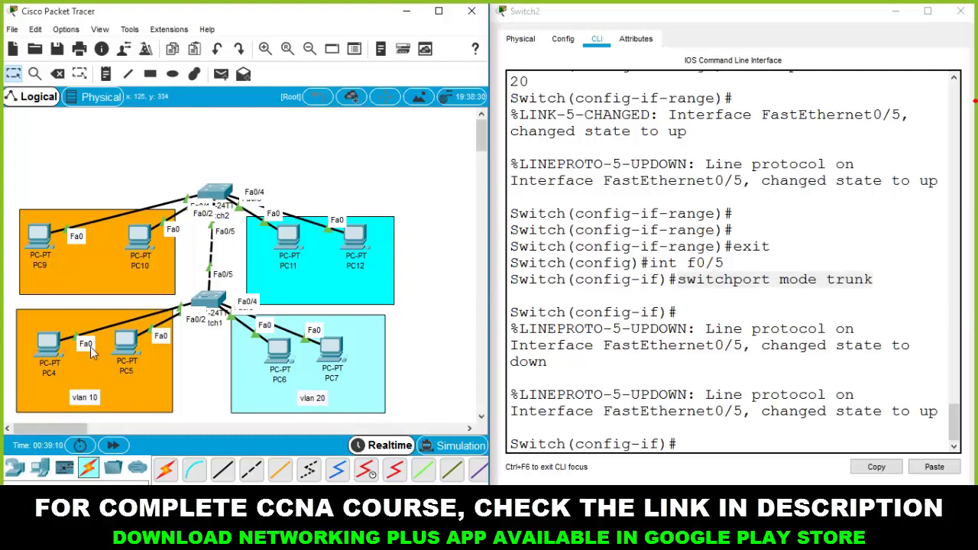
left_click(48, 344)
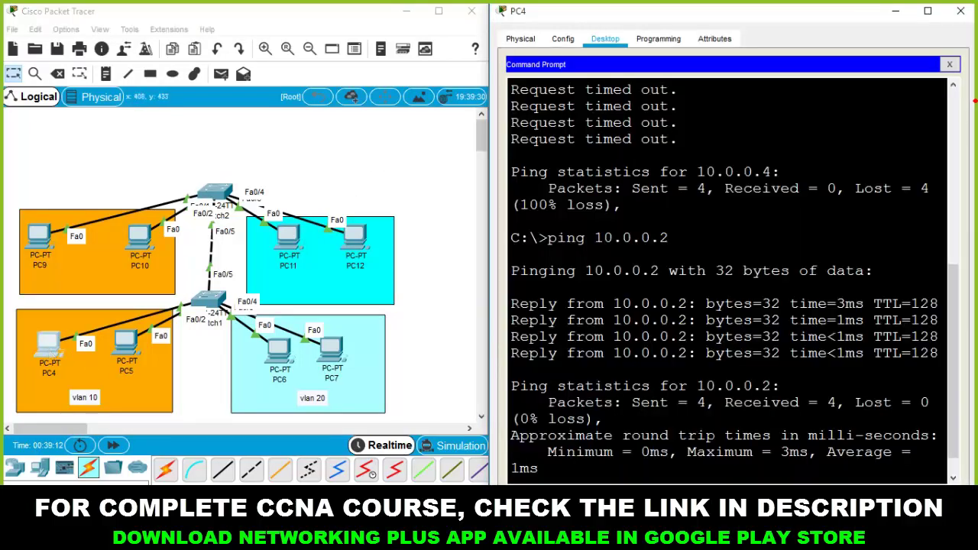
key("Return")
key("Return")
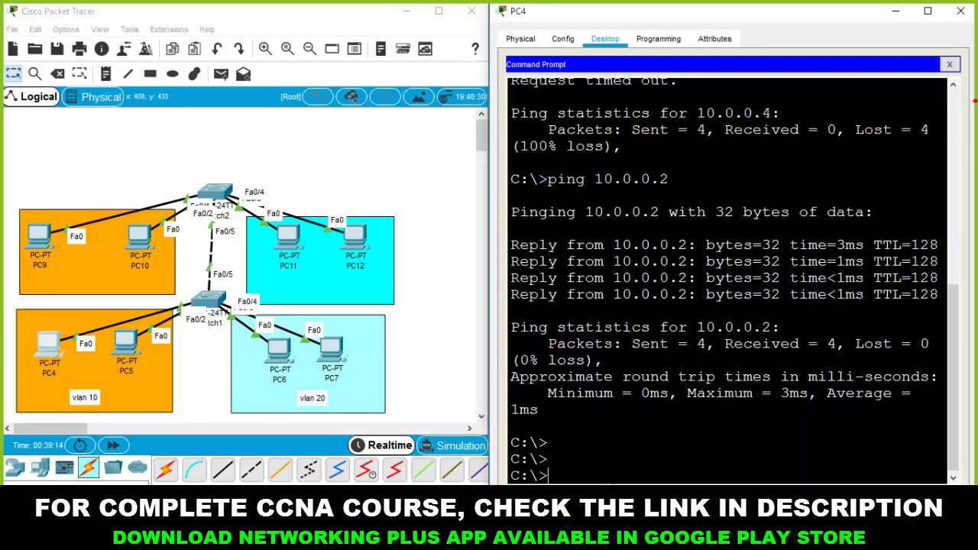
Rename PC9 as 10.0.0.11 and PC12 as 10.0.0.14 in the topology.
left_click(40, 265)
left_click_drag(31, 269, 126, 267)
type("10.0.0")
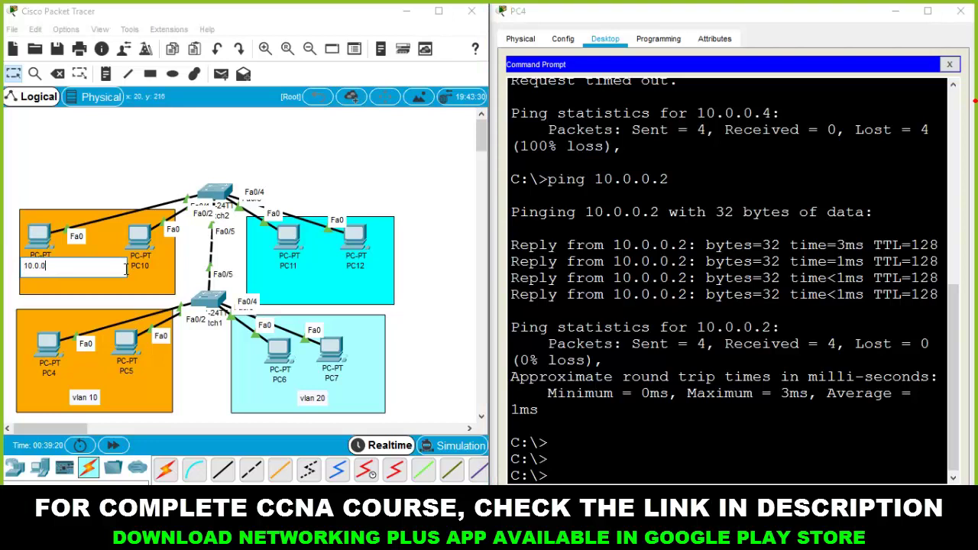
type(".11")
left_click(362, 262)
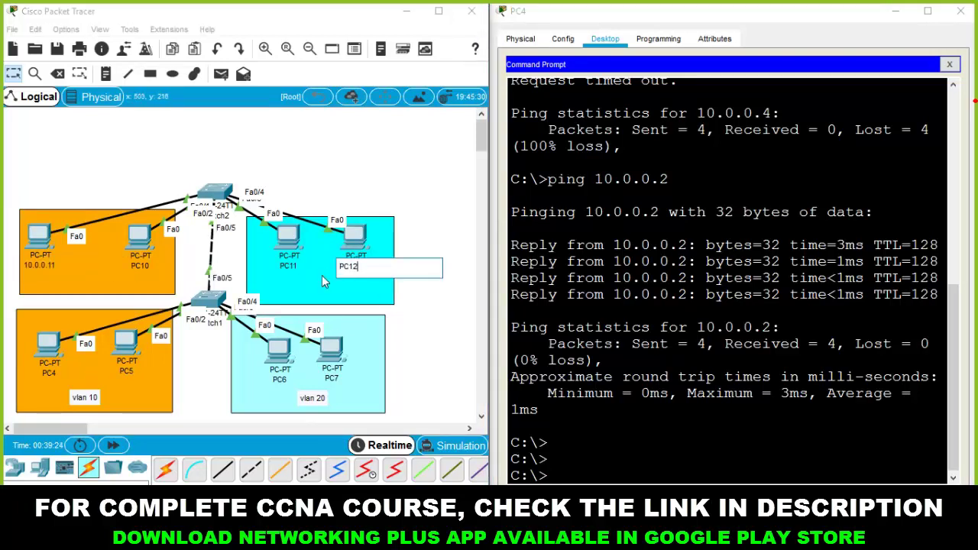
left_click_drag(370, 264, 301, 271)
type("10.0.0.14")
Rename PC4 as 10.0.0.1 and PC6 as 10.0.0.3 in the topology.
left_click(49, 374)
left_click_drag(64, 372, 2, 374)
type("1")
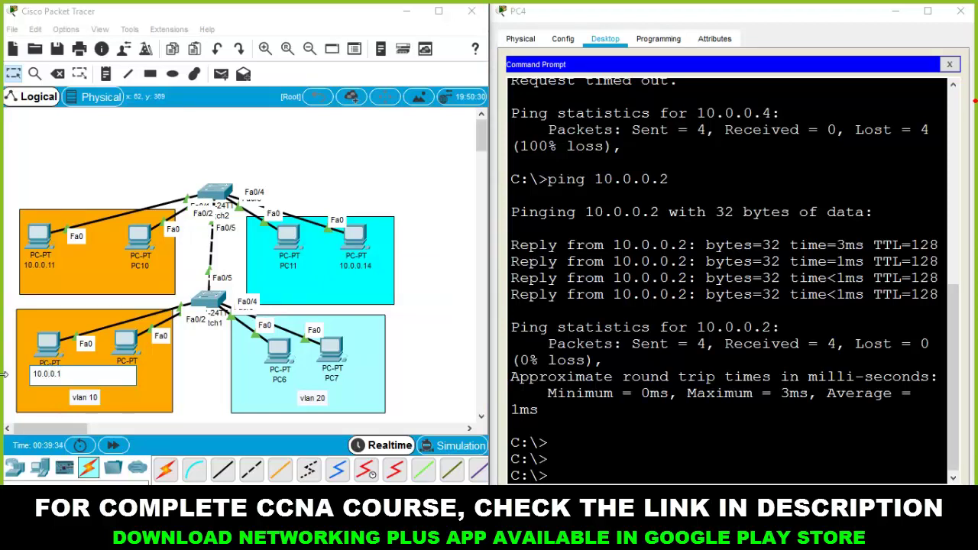
left_click(281, 380)
left_click_drag(298, 377, 227, 384)
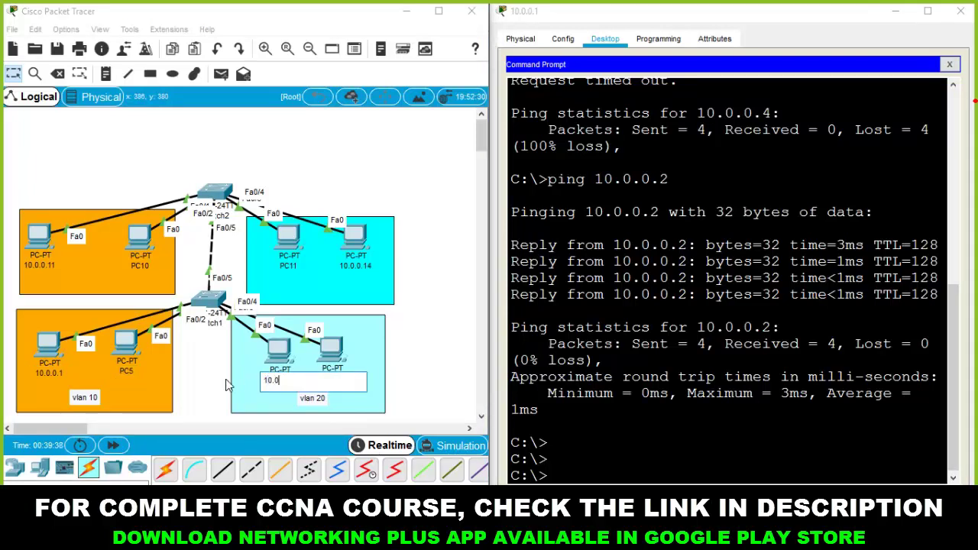
type("10.0.0.3")
left_click(428, 357)
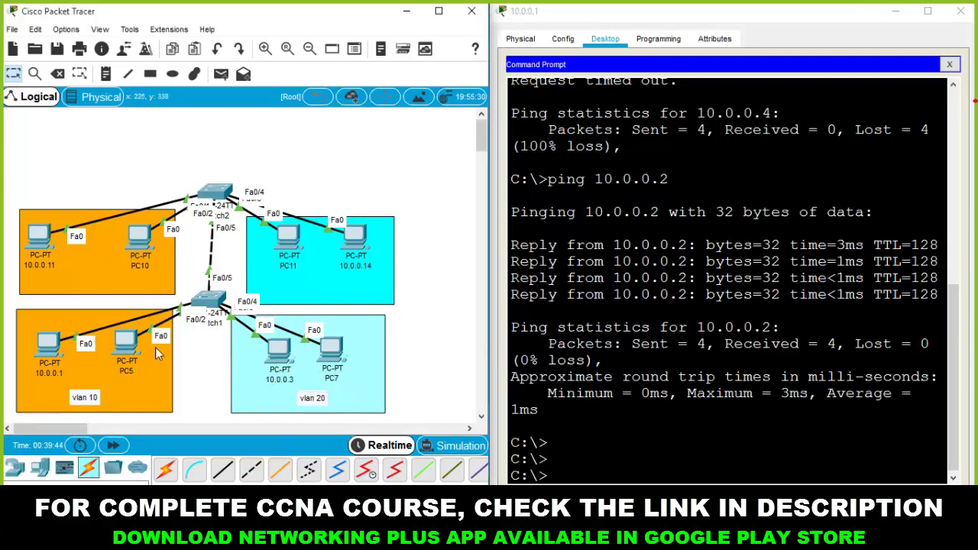
Test connectivity from the PC labelled 10.0.0.1 by pinging 10.0.0.11 and 10.0.0.14.
left_click(52, 350)
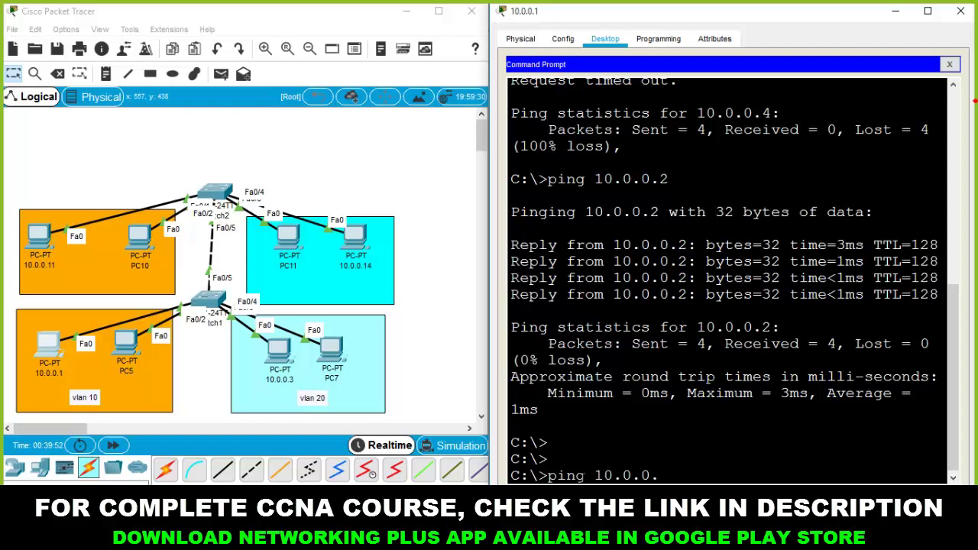
key("Return")
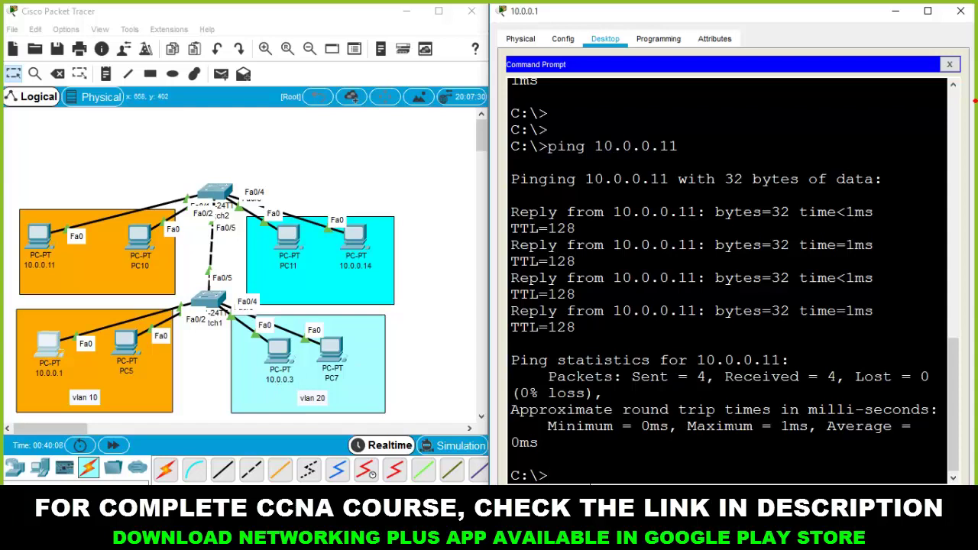
key("Up")
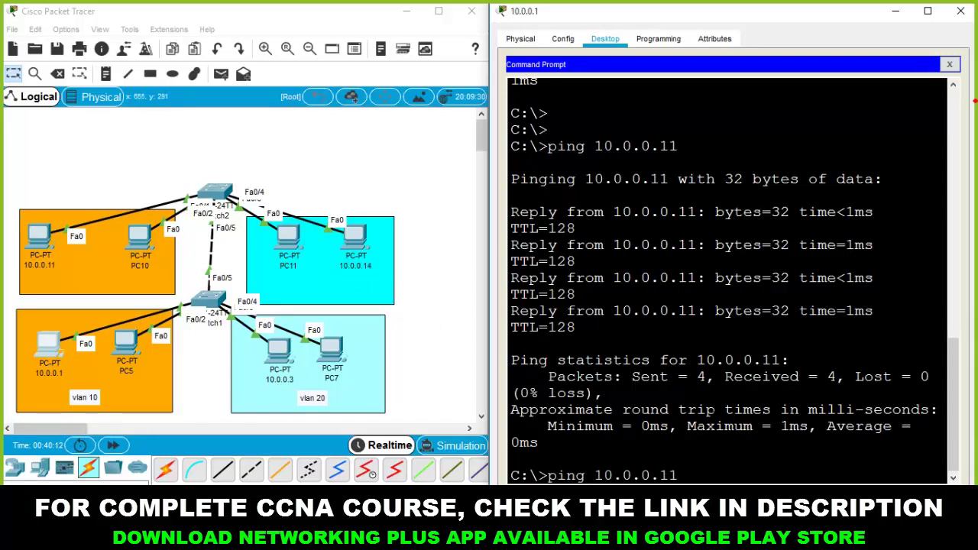
type("4")
key("Return")
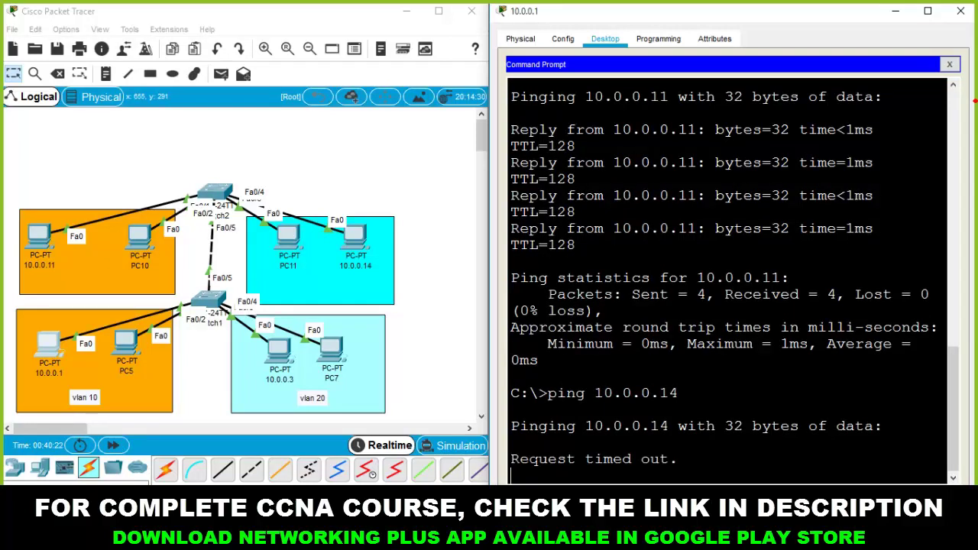
left_click_drag(510, 459, 678, 458)
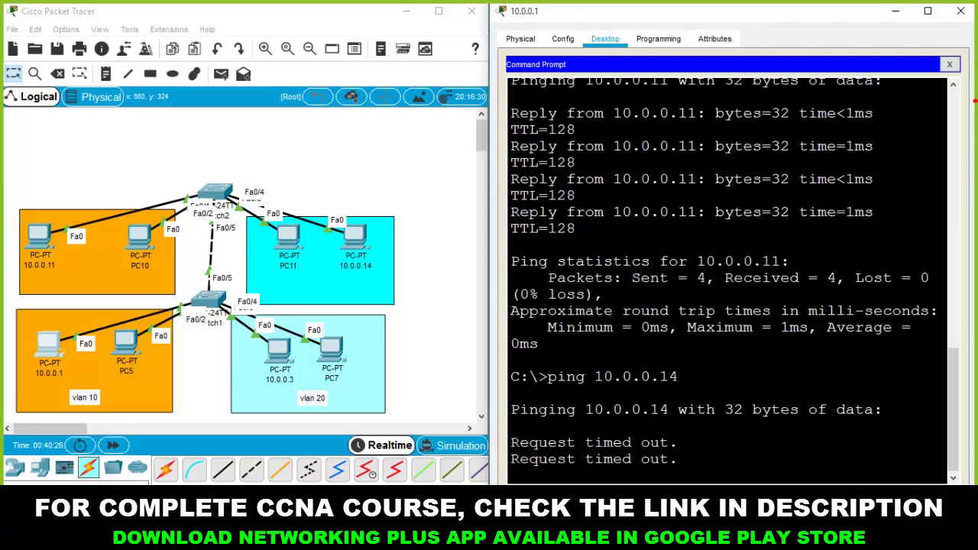
left_click_drag(6, 156, 191, 416)
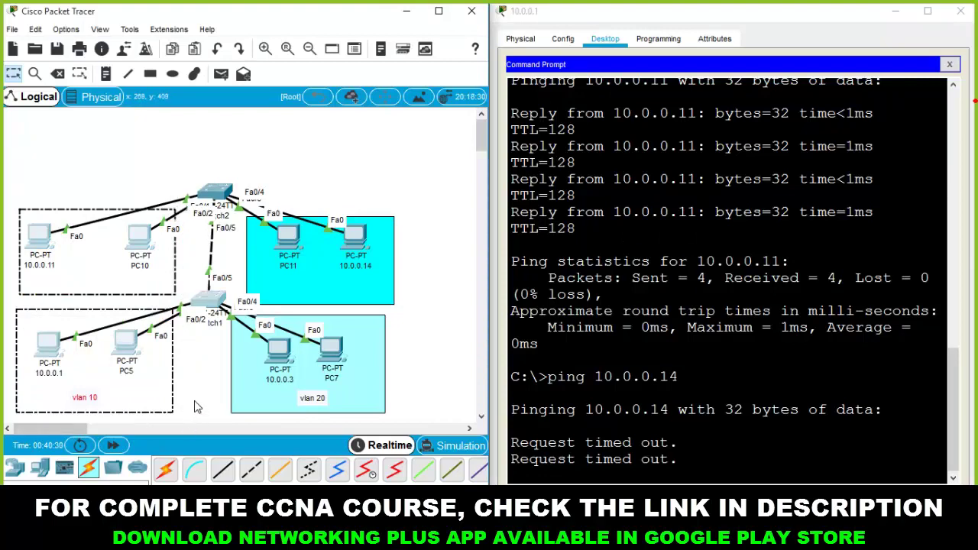
left_click(195, 407)
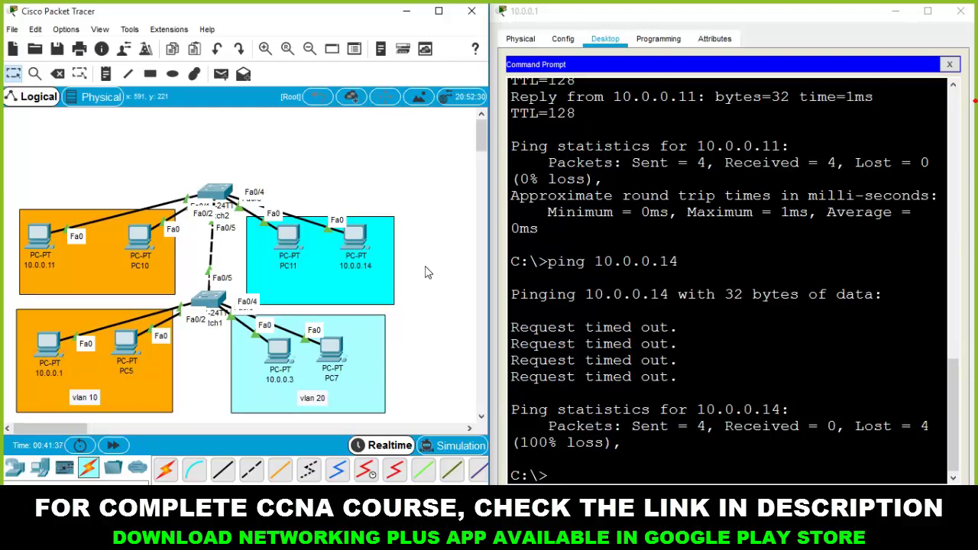
left_click_drag(432, 159, 5, 423)
left_click(439, 344)
left_click_drag(442, 156, 4, 425)
left_click(450, 288)
Add a 2811 router to the workspace above Switch2.
left_click(15, 467)
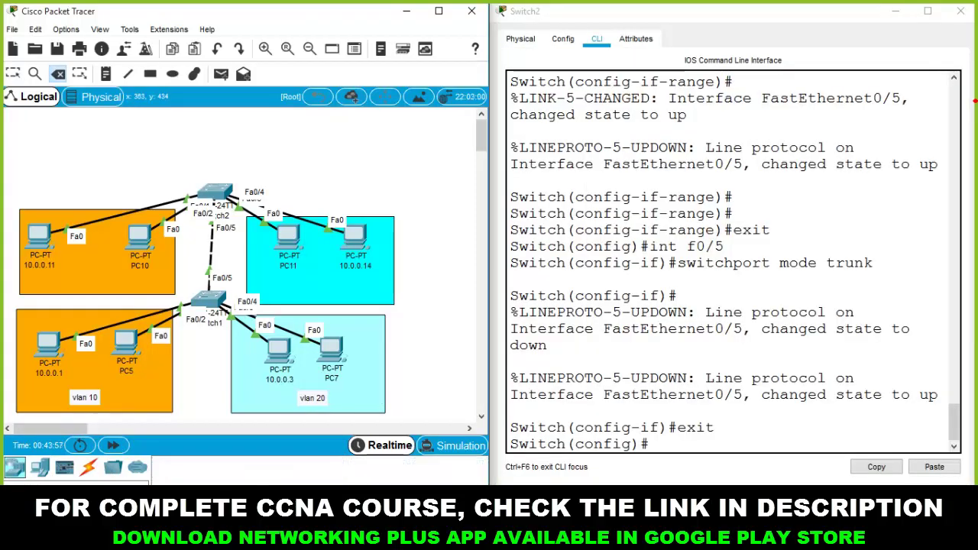
scroll(321, 470, "right", 3)
left_click_drag(422, 470, 226, 135)
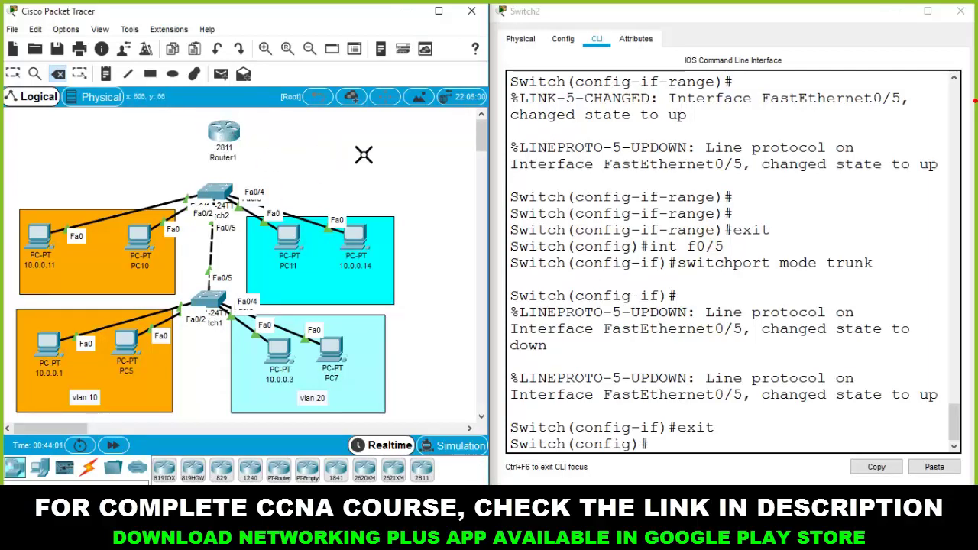
Cable Router1 to Switch2 with two automatically chosen connections and return to the selection tool.
left_click(88, 467)
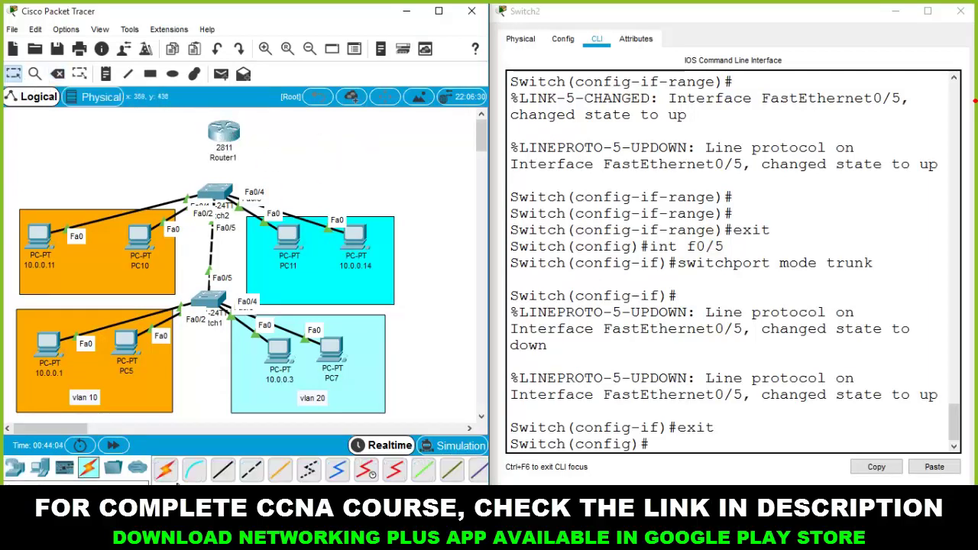
left_click(165, 469)
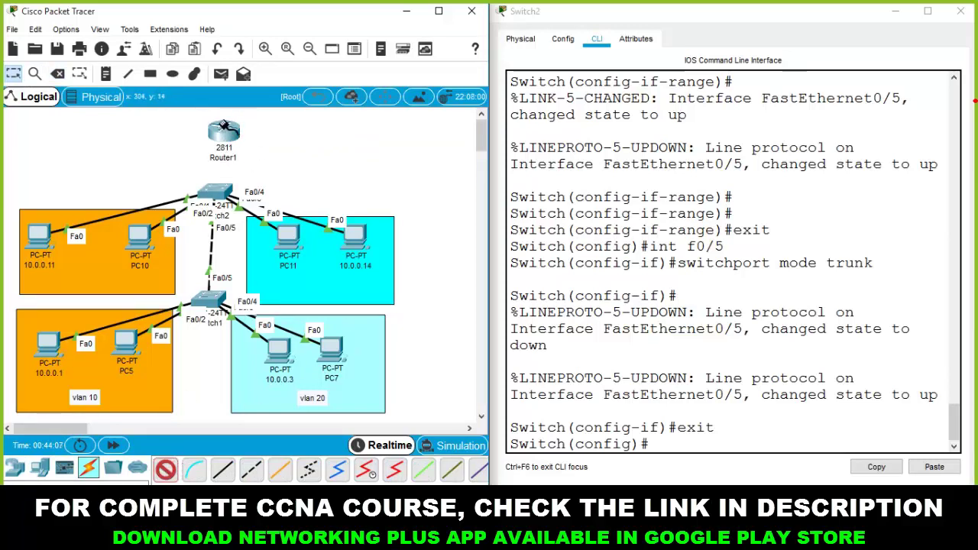
left_click(215, 137)
left_click(221, 189)
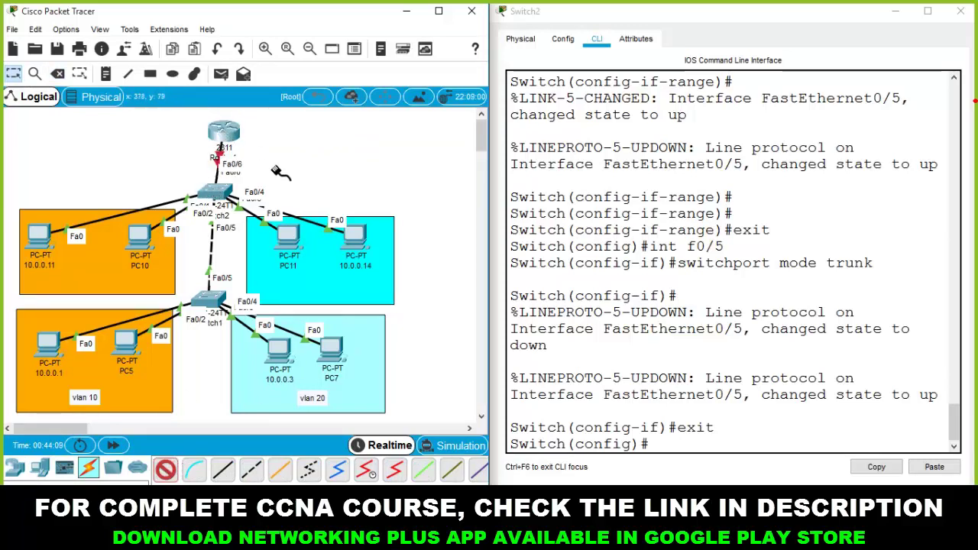
left_click(219, 137)
left_click(221, 189)
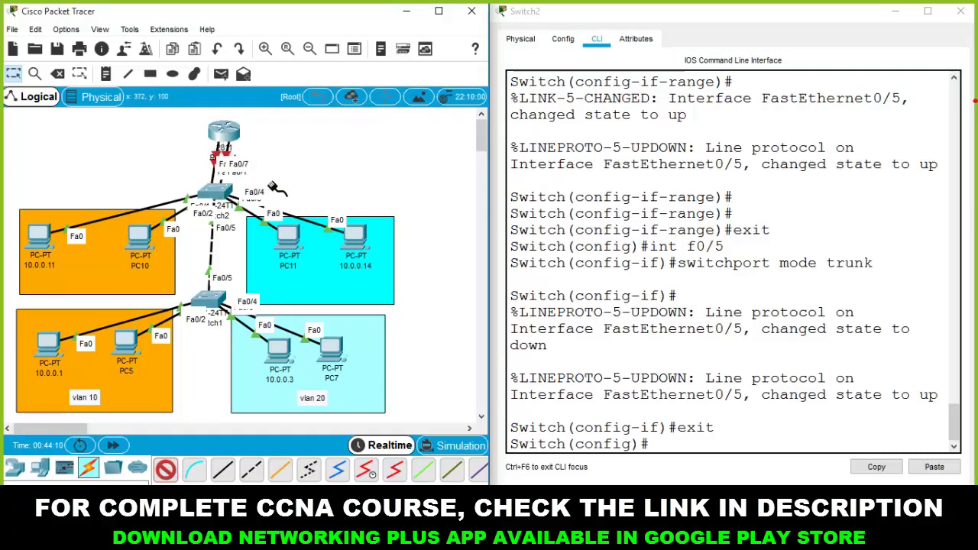
left_click(18, 73)
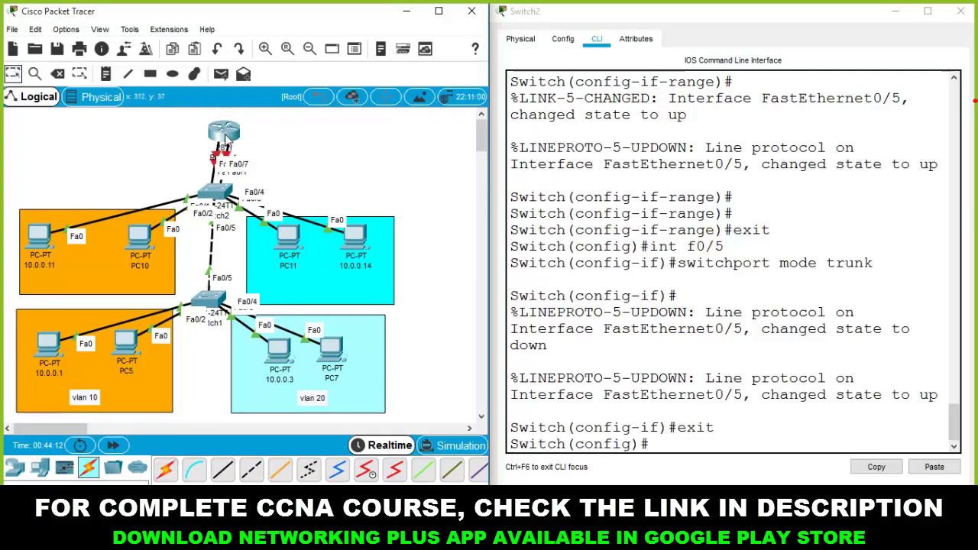
Reposition Router1 slightly higher above Switch2 in the topology.
left_click_drag(225, 134, 67, 138)
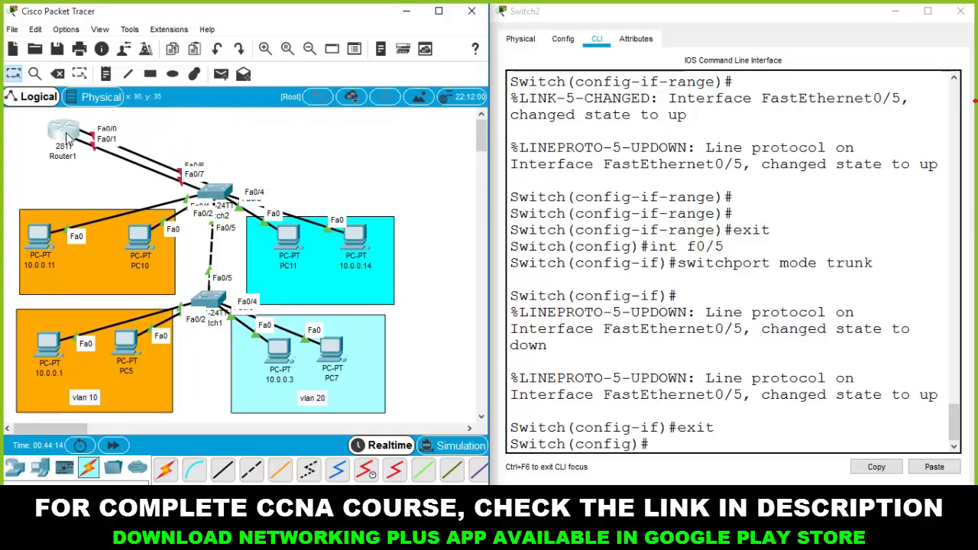
left_click_drag(67, 137, 220, 132)
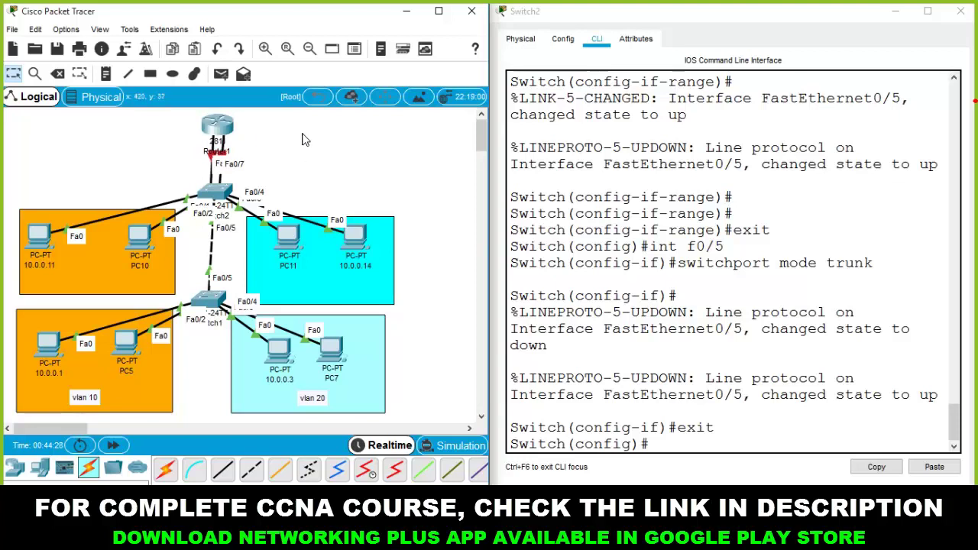
left_click_drag(229, 120, 222, 126)
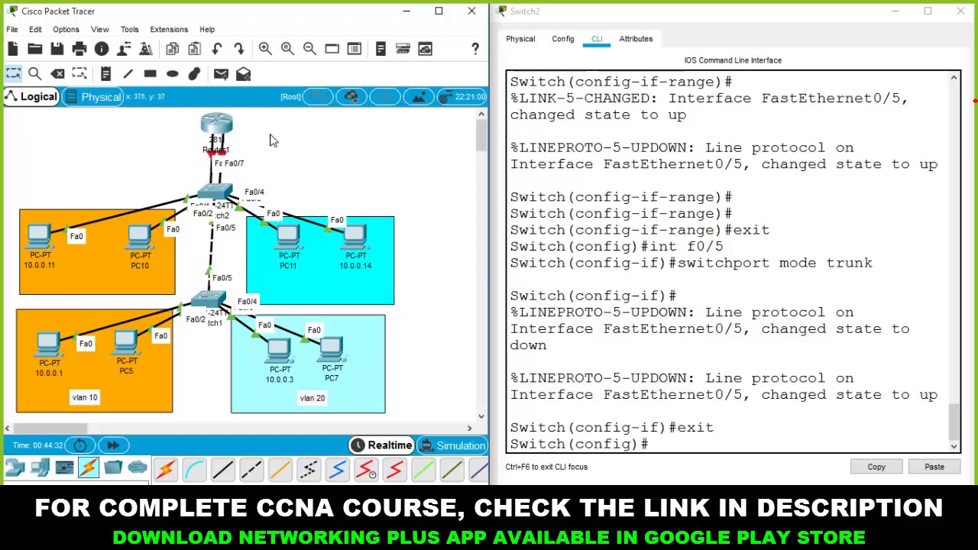
left_click_drag(303, 160, 158, 107)
left_click(327, 159)
Open Router1's command line and maximize its window.
left_click(217, 123)
left_click_drag(425, 77, 600, 70)
left_click(678, 152)
left_click(814, 369)
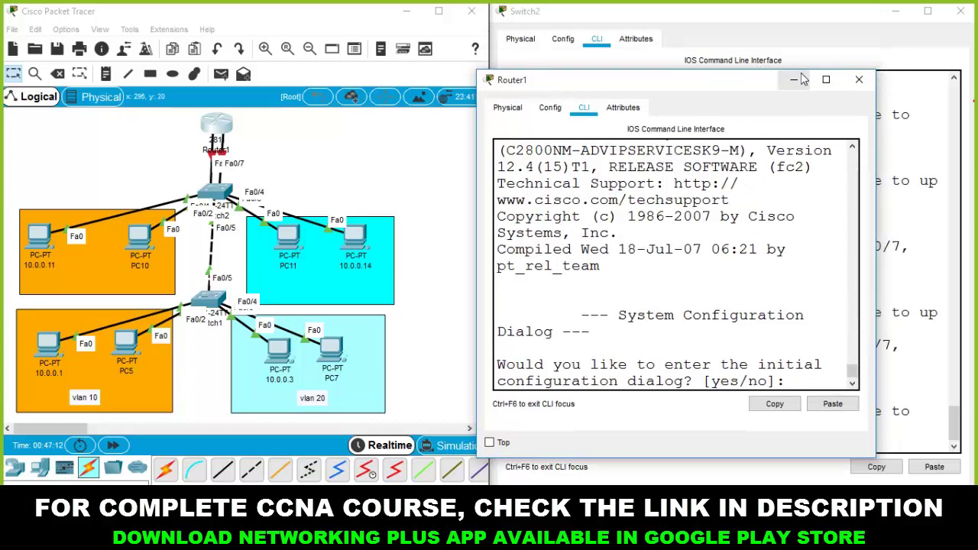
left_click(824, 65)
Decline the router's initial configuration dialog and enter global configuration mode.
type("no")
key("Return")
key("Return")
key("Return")
type("en")
key("Return")
type("conf t")
key("Return")
Assign IP address 10.0.0.21 with mask 255.0.0.0 to Router1's interface f0/0 and enable the interface.
type("int f")
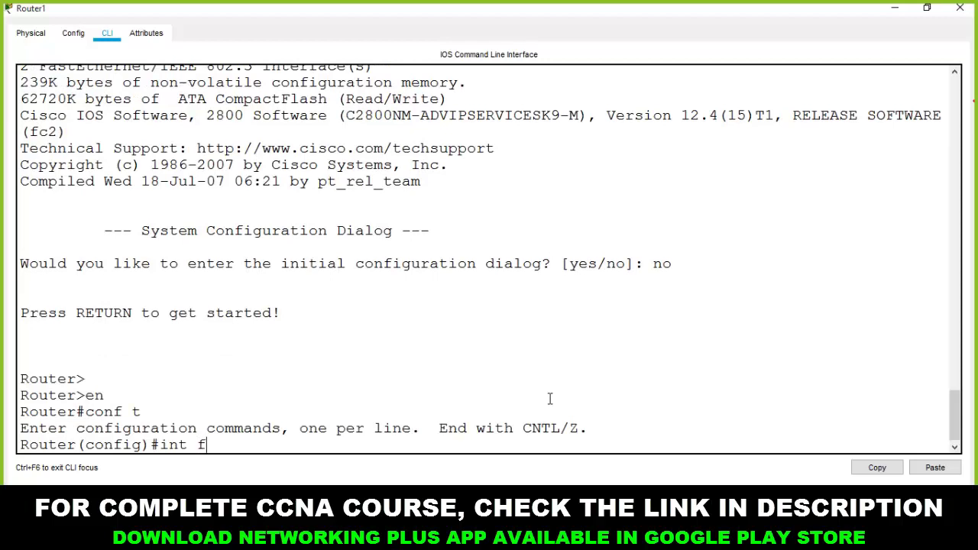
type("0/0")
key("Return")
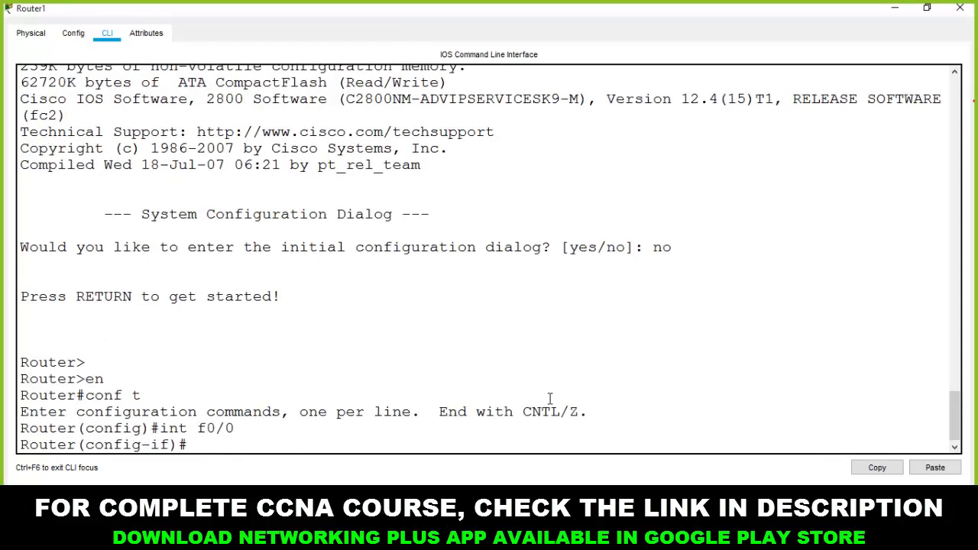
type("ip address 10")
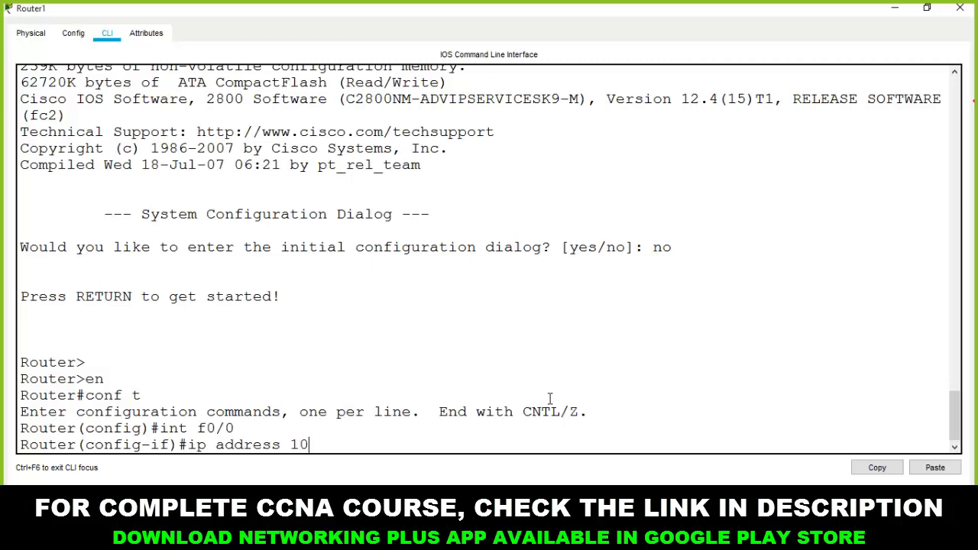
type("/")
key("BackSpace")
type(".0.0.21 255.0.0.0")
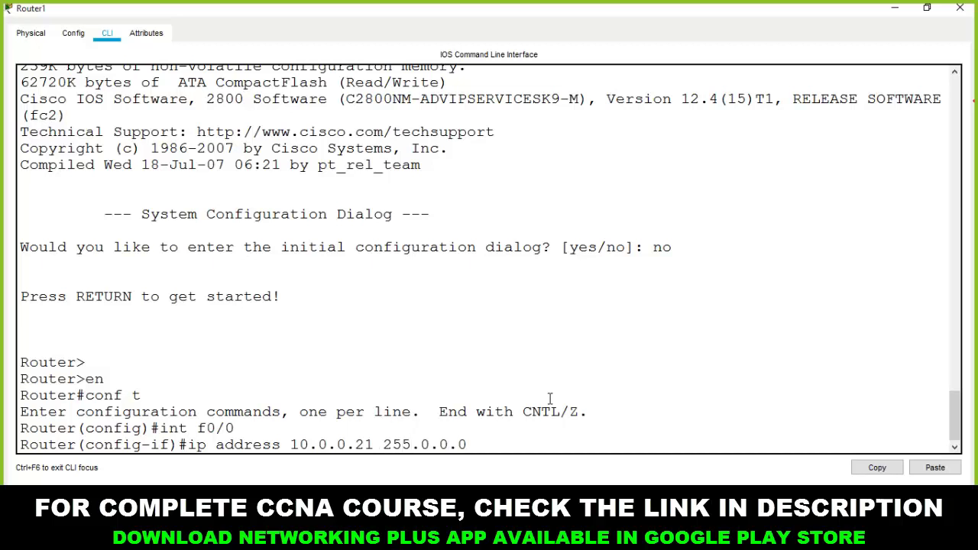
key("Return")
type("no shut")
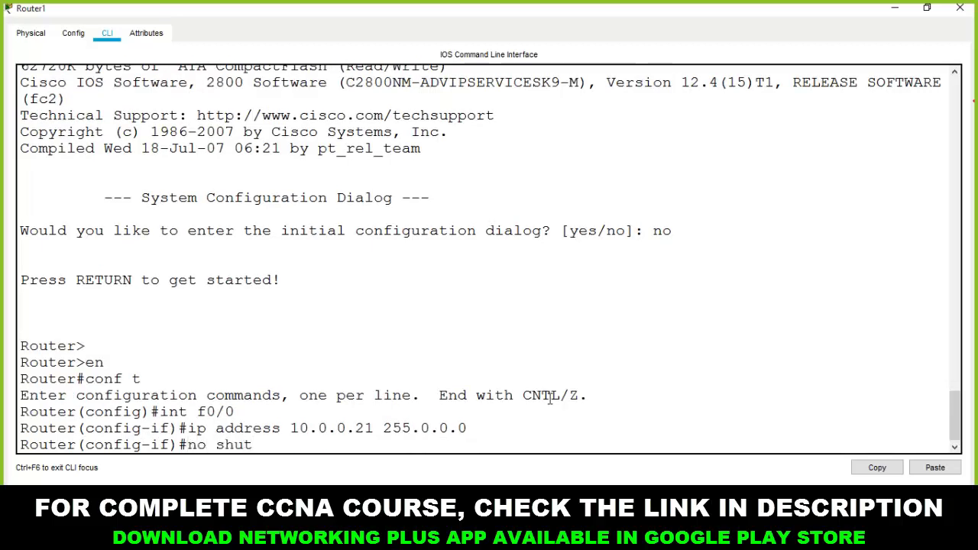
key("Return")
key("Return")
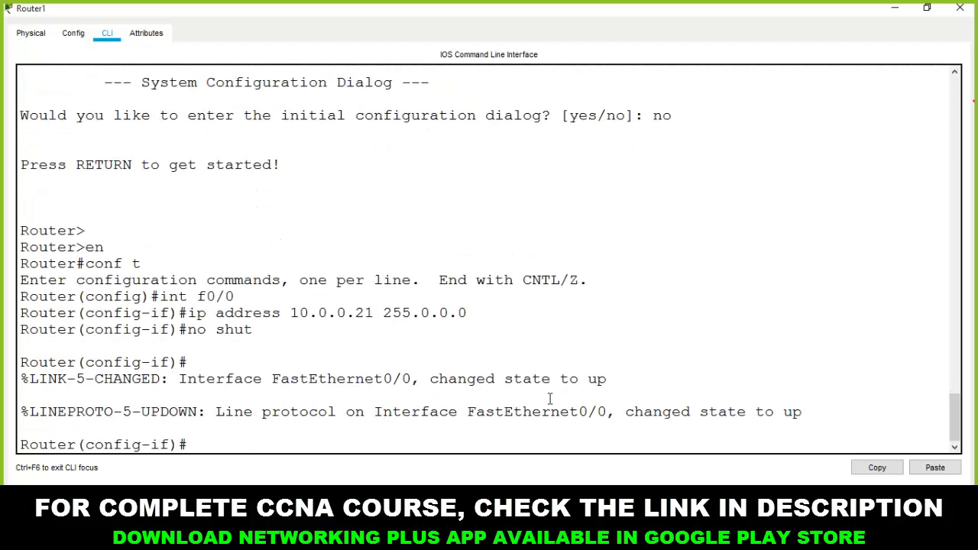
Switch Router1's configuration to interface f0/1.
key("Up")
key("Up")
key("Up")
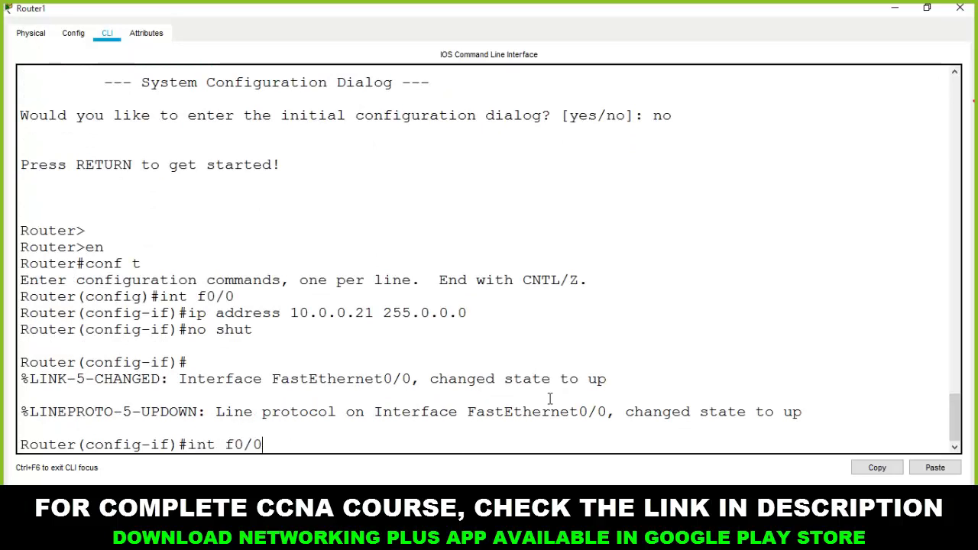
key("BackSpace")
type("1")
key("Return")
Try to assign IP address 10.0.0.22 with mask 255.0.0.0 to Router1's interface f0/1.
key("Up")
key("Up")
key("Up")
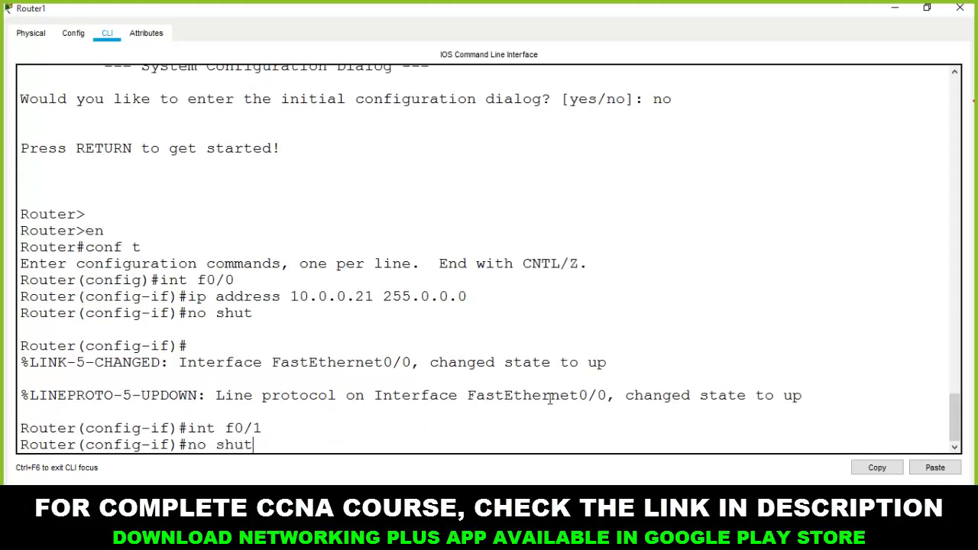
key("Left")
key("Left")
key("Left")
key("Left")
key("Left")
key("Left")
key("Left")
key("Left")
key("Left")
key("Left")
key("Left")
key("Delete")
type("2")
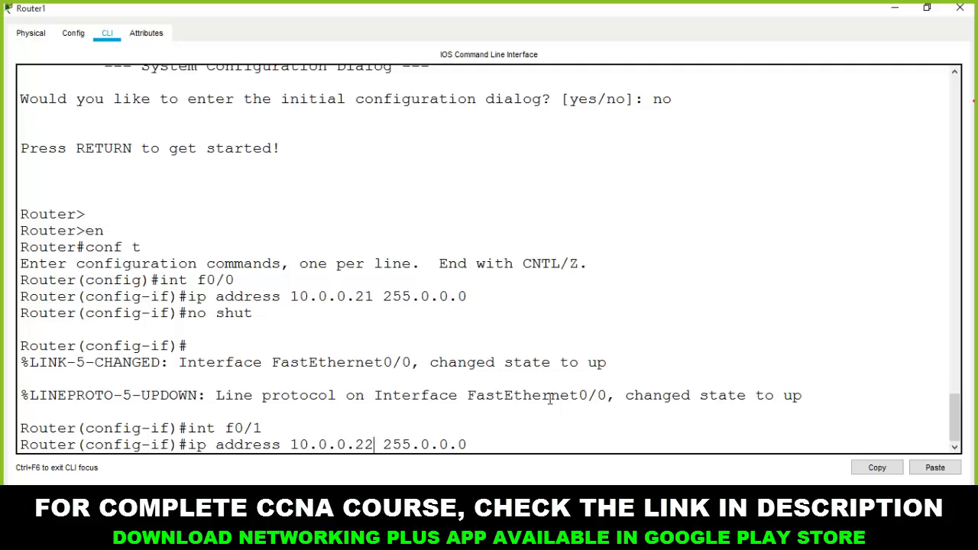
key("Return")
Recall the last address command for f0/1 and examine it together with the router's response and the topology.
key("Up")
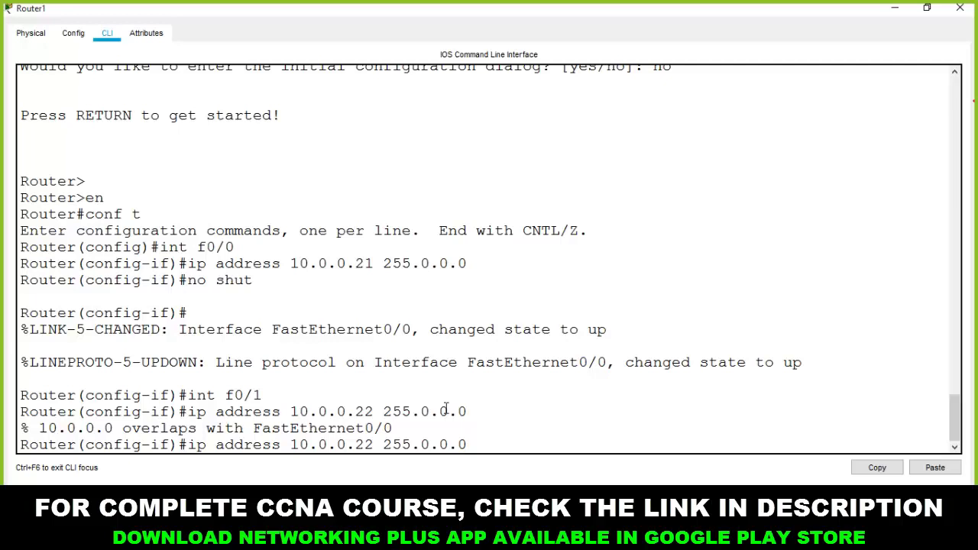
key("Left")
key("Left")
key("Left")
key("Left")
key("Left")
key("Left")
key("Left")
key("Left")
key("Left")
key("Left")
key("Left")
key("Left")
key("Left")
key("Left")
key("Left")
key("Left")
key("Left")
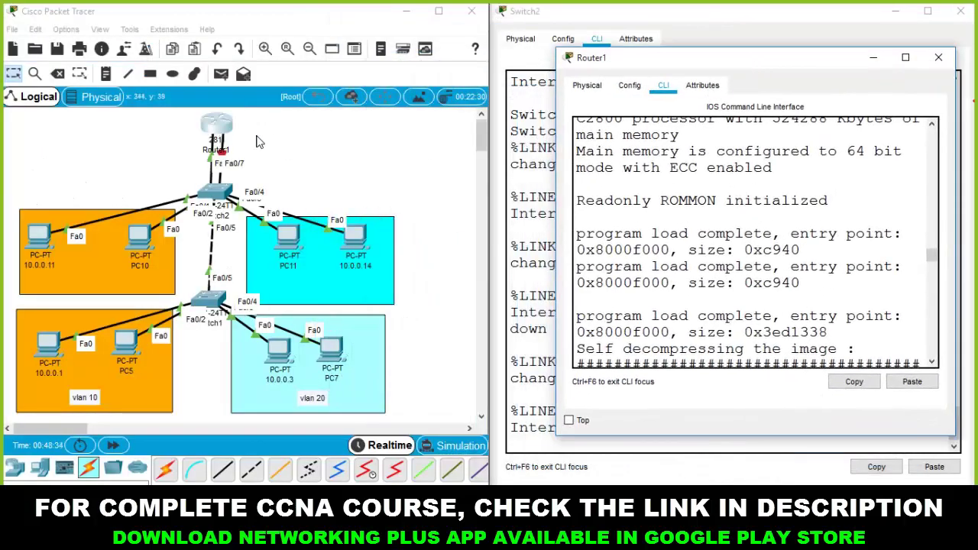
left_click(257, 141)
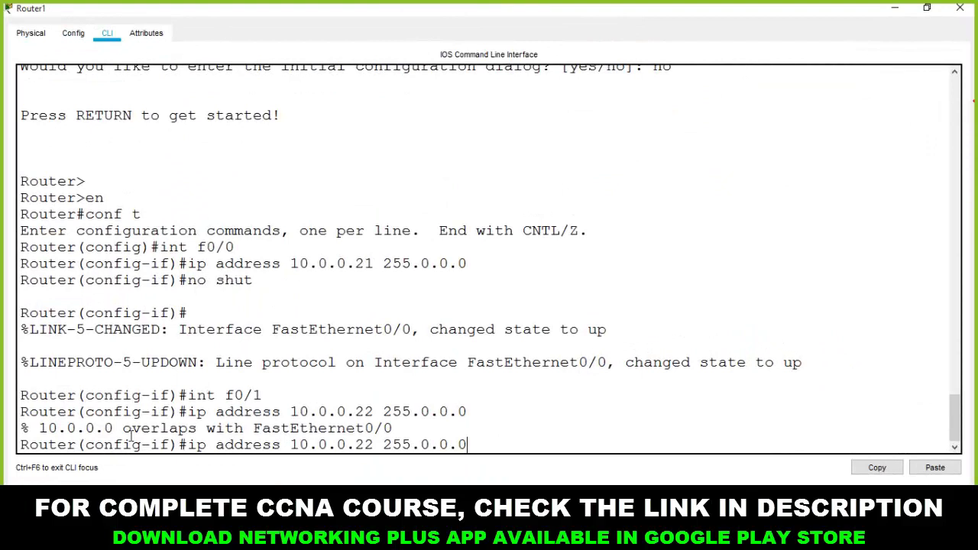
left_click_drag(126, 428, 405, 426)
left_click(311, 443)
left_click_drag(291, 445, 374, 445)
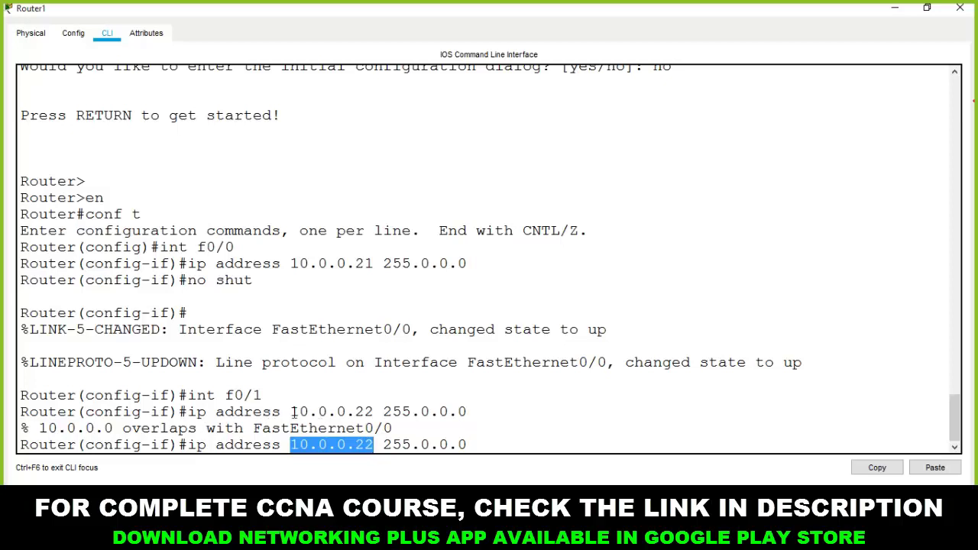
left_click_drag(414, 430, 297, 430)
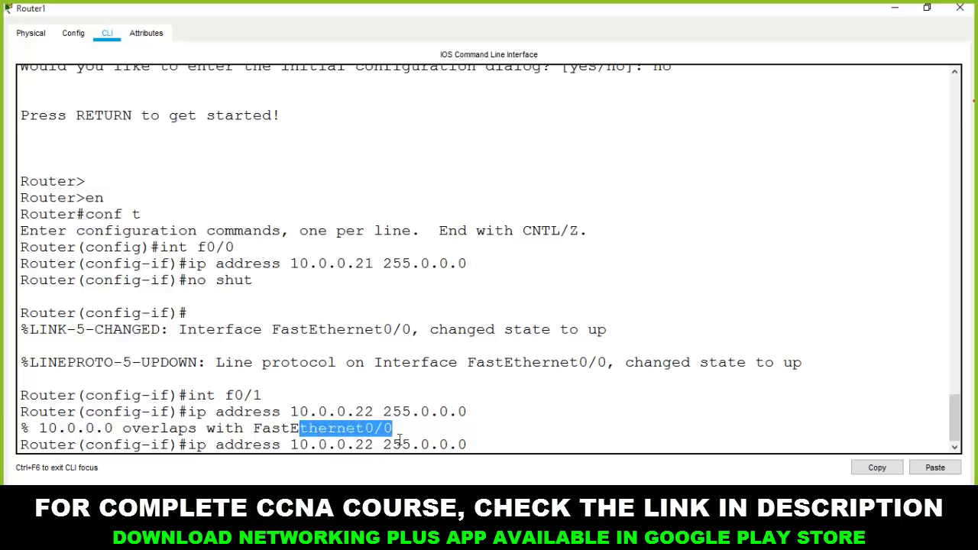
Assign IP address 20.0.0.11 with mask 255.0.0.0 to Router1's interface f0/1 and enable the interface.
left_click(478, 444)
key("BackSpace")
key("BackSpace")
key("BackSpace")
key("BackSpace")
key("BackSpace")
key("BackSpace")
key("BackSpace")
key("BackSpace")
key("BackSpace")
key("BackSpace")
key("BackSpace")
key("BackSpace")
key("BackSpace")
key("BackSpace")
key("BackSpace")
key("BackSpace")
key("BackSpace")
key("BackSpace")
key("BackSpace")
key("BackSpace")
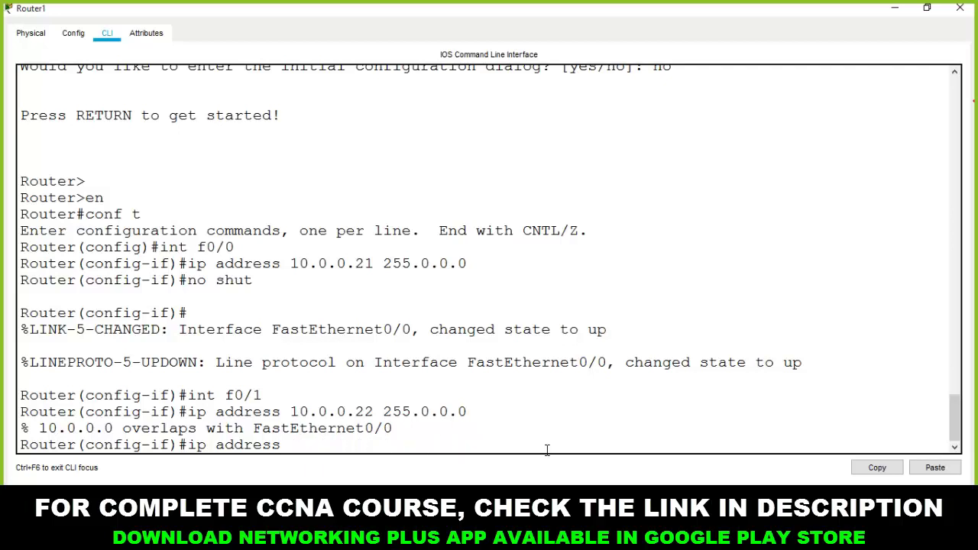
type("20.0")
type(".0.11 255.0.0.0")
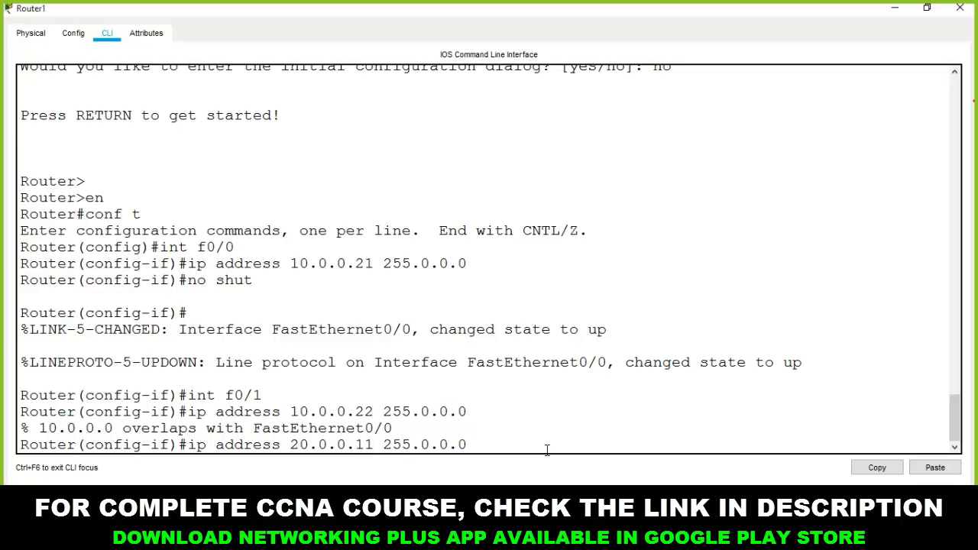
key("Return")
type("no shut")
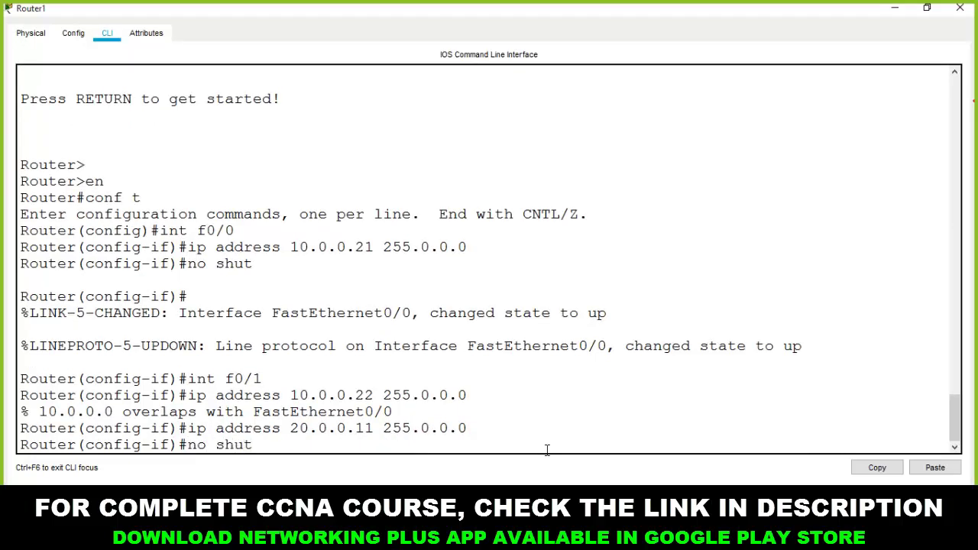
key("Return")
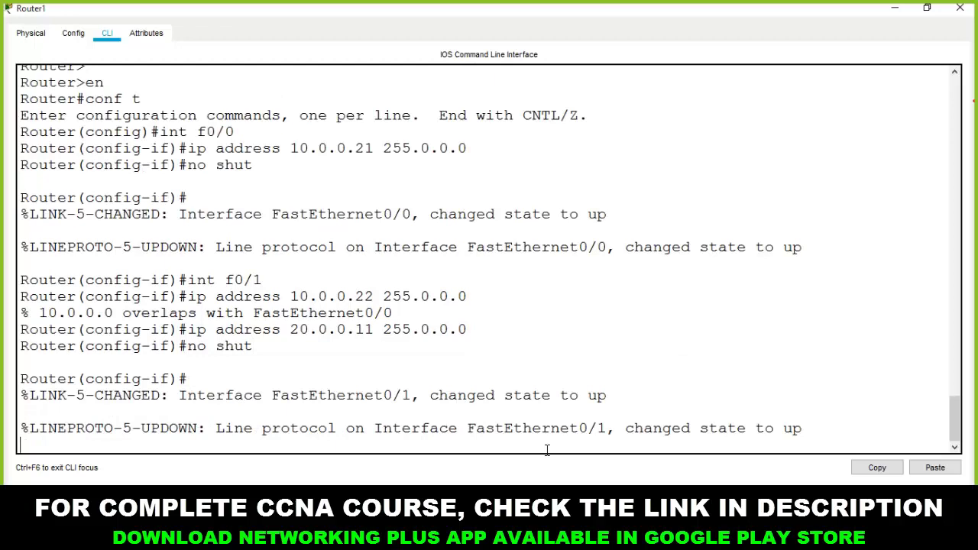
key("Return")
key("Return")
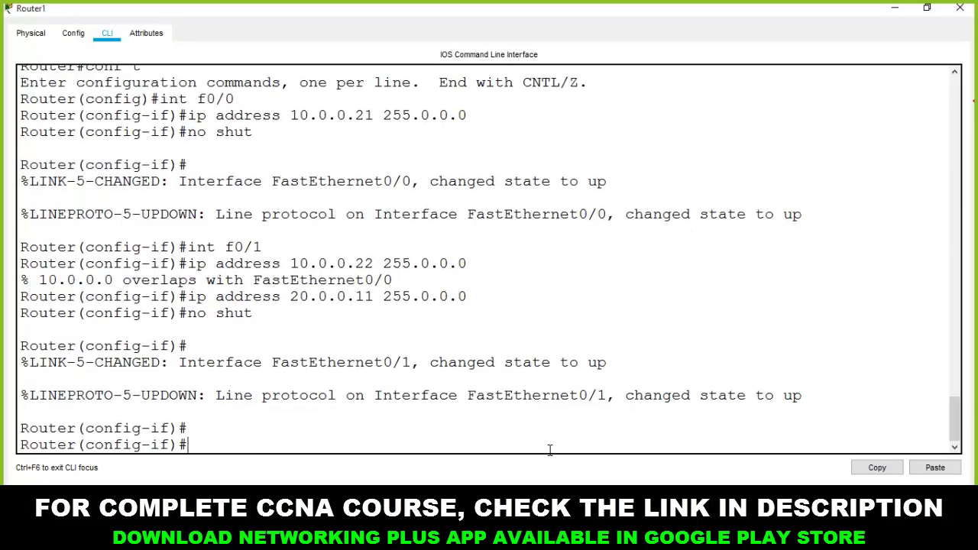
Place the Router1 window beside the topology and move Router1 slightly higher in the workspace.
left_click_drag(474, 14, 977, 136)
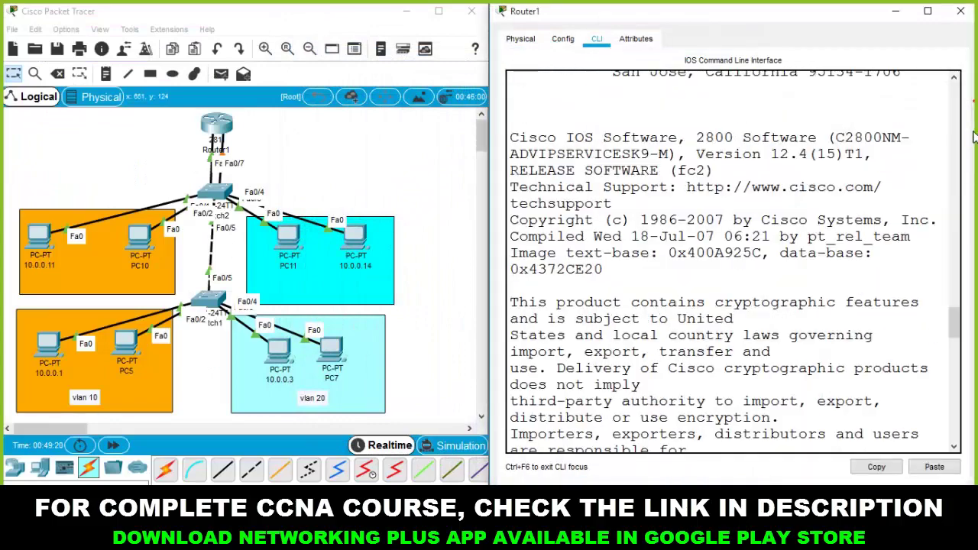
scroll(731, 284, "down", 10)
scroll(730, 284, "down", 8)
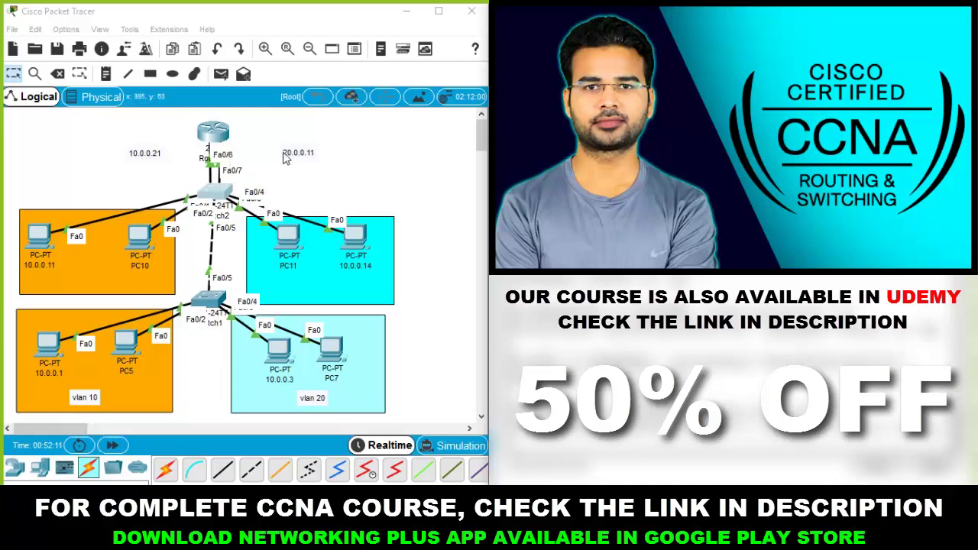
left_click_drag(215, 136, 216, 122)
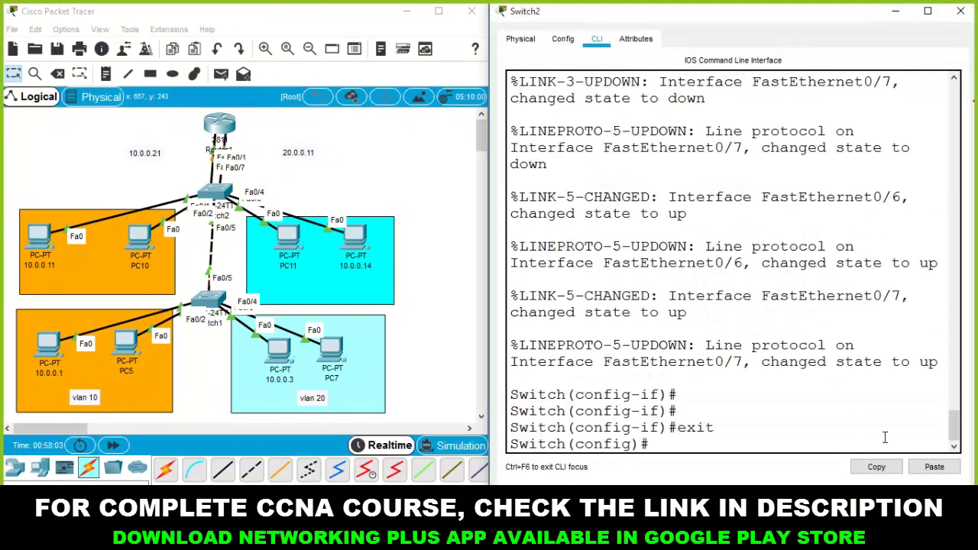
On Switch2, assign port f0/6 to access VLAN 10.
type("t f")
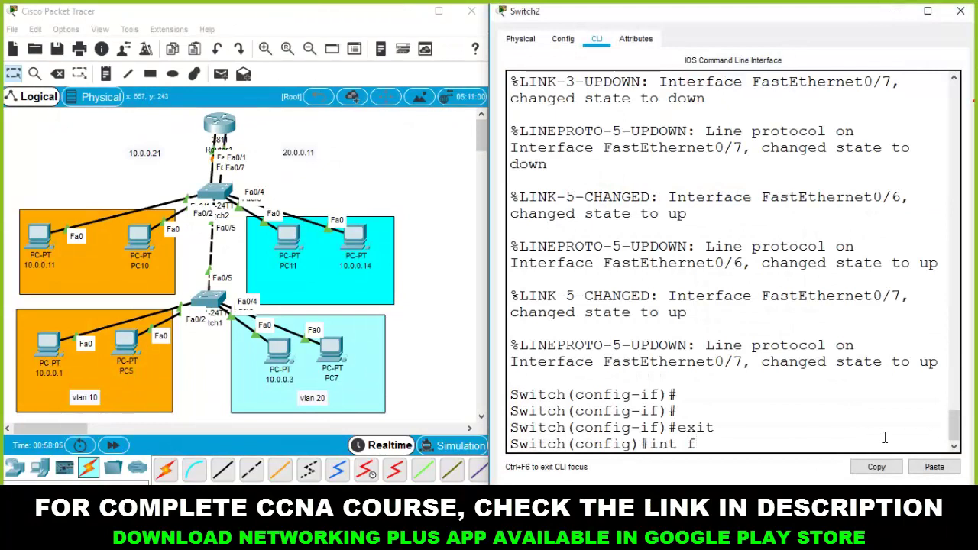
type("0/6")
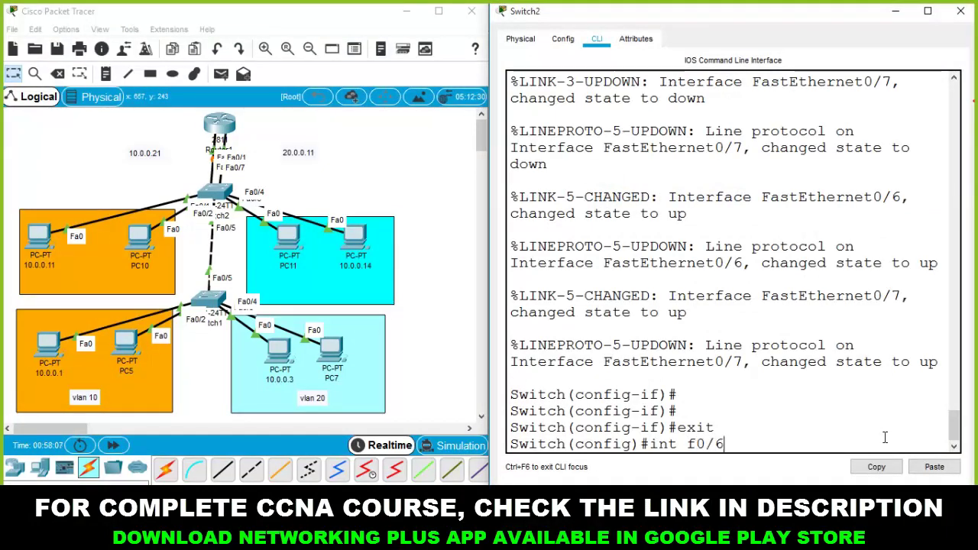
key("Return")
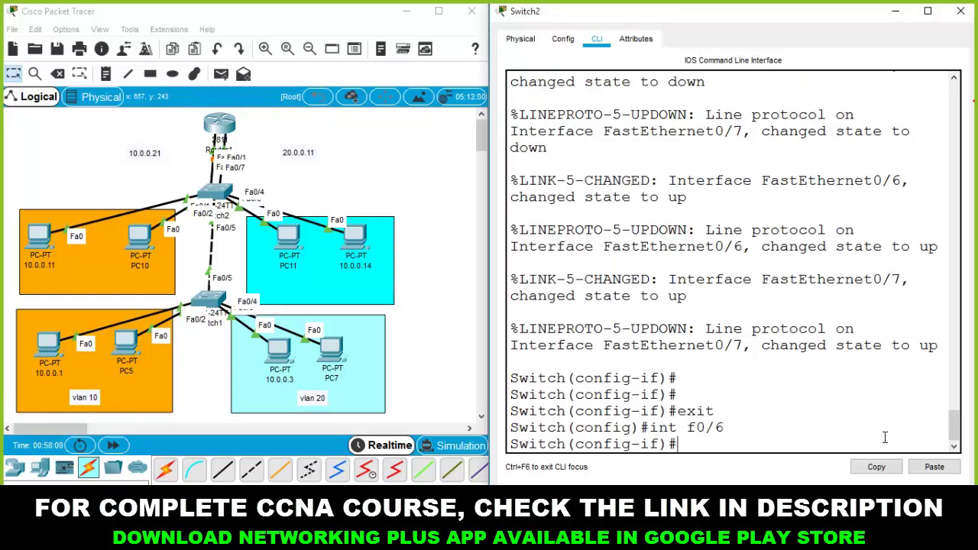
key("Up")
key("Up")
key("Up")
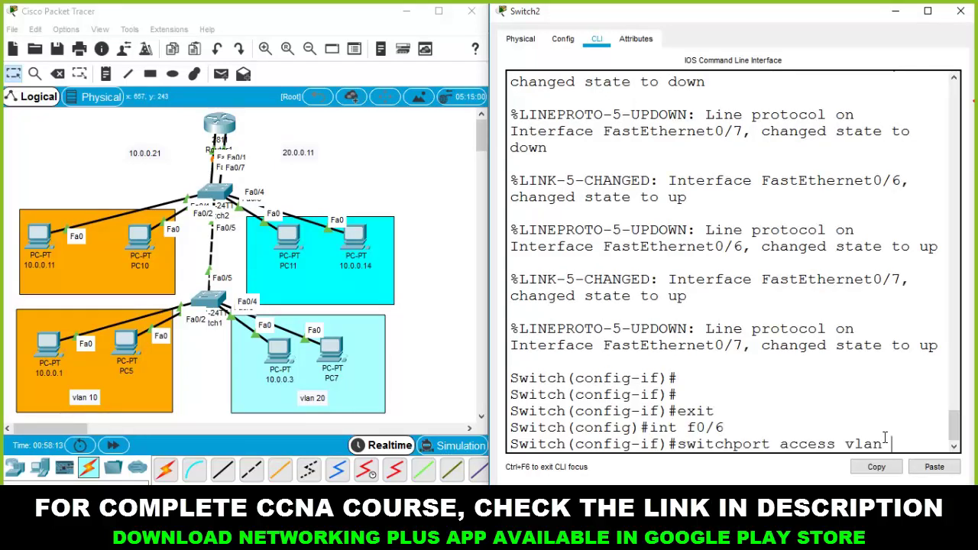
type("10")
key("Return")
On Switch2, assign port f0/7 to access VLAN 20.
key("Up")
key("Up")
key("BackSpace")
type("7")
key("Return")
key("Up")
key("Up")
key("BackSpace")
key("BackSpace")
type("20")
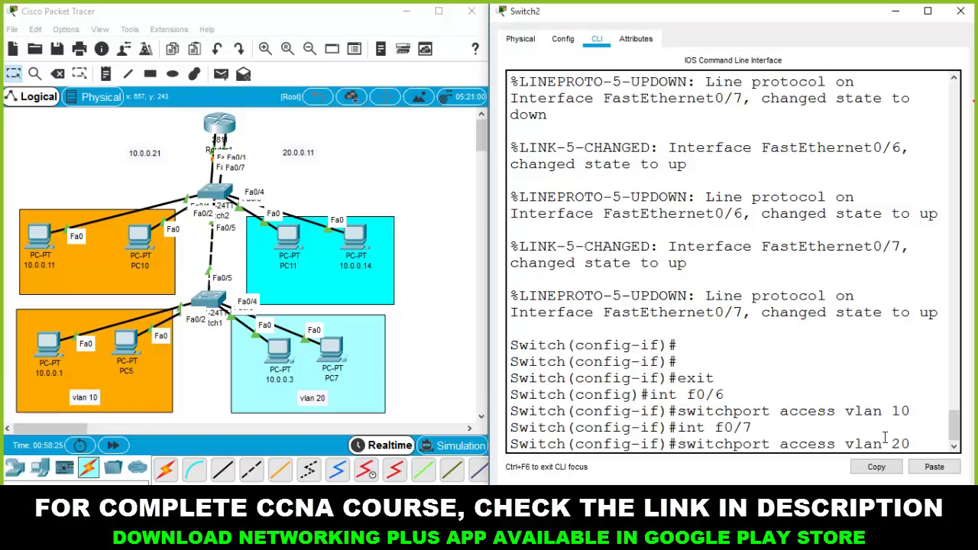
key("Return")
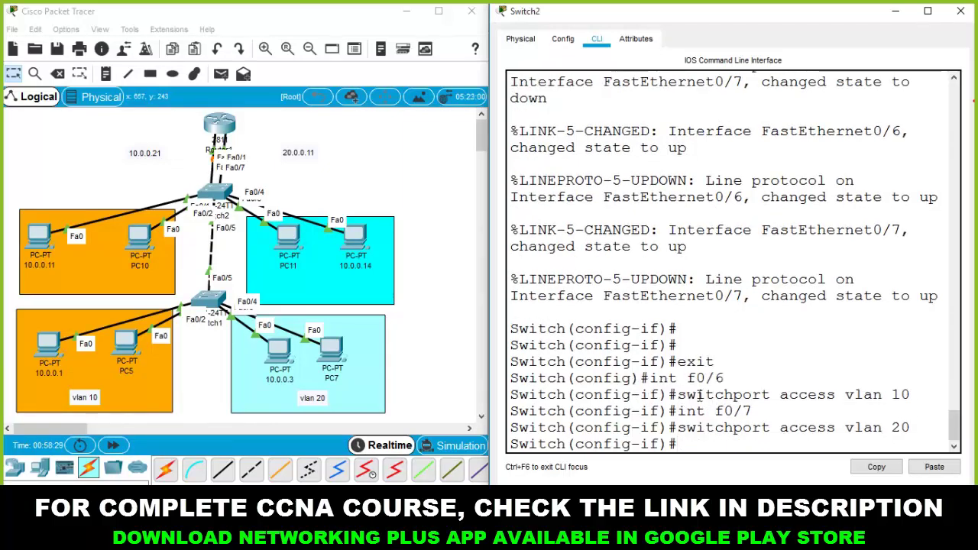
Review Switch2's access VLAN commands for f0/6 and f0/7 and inspect the links to Router1.
left_click_drag(650, 377, 753, 379)
left_click(753, 379)
left_click_drag(649, 378, 905, 394)
left_click(730, 384)
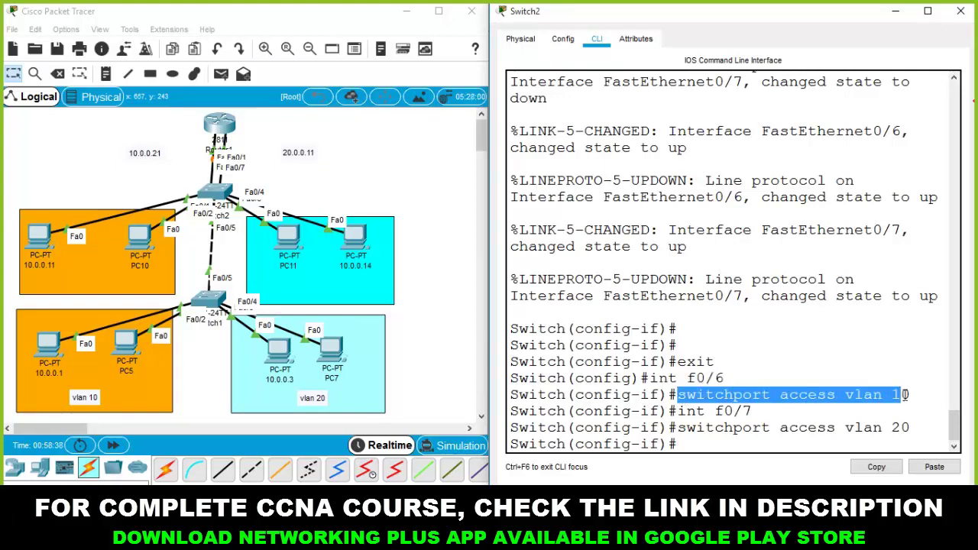
left_click(813, 392)
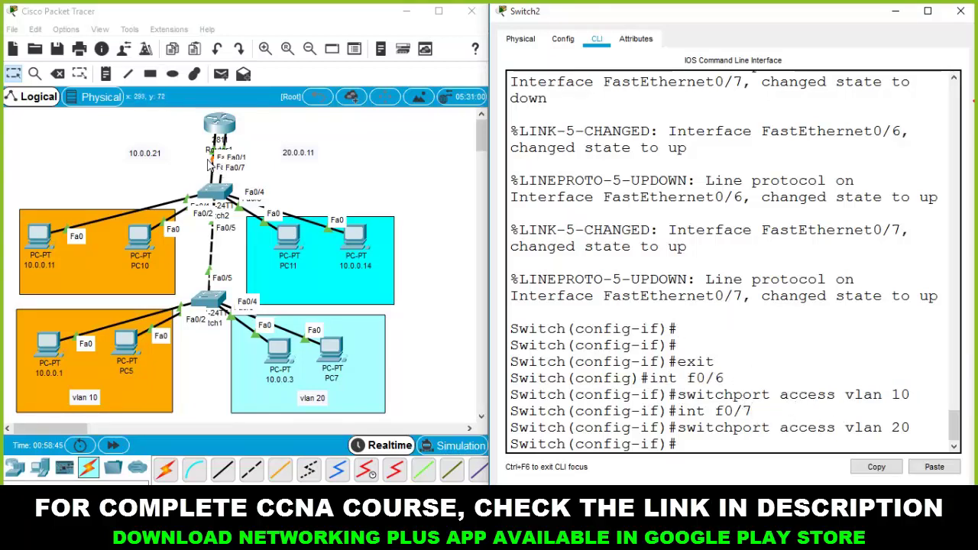
mouse_move(220, 126)
left_mouse_down()
mouse_move(105, 126)
mouse_move(224, 127)
left_mouse_up()
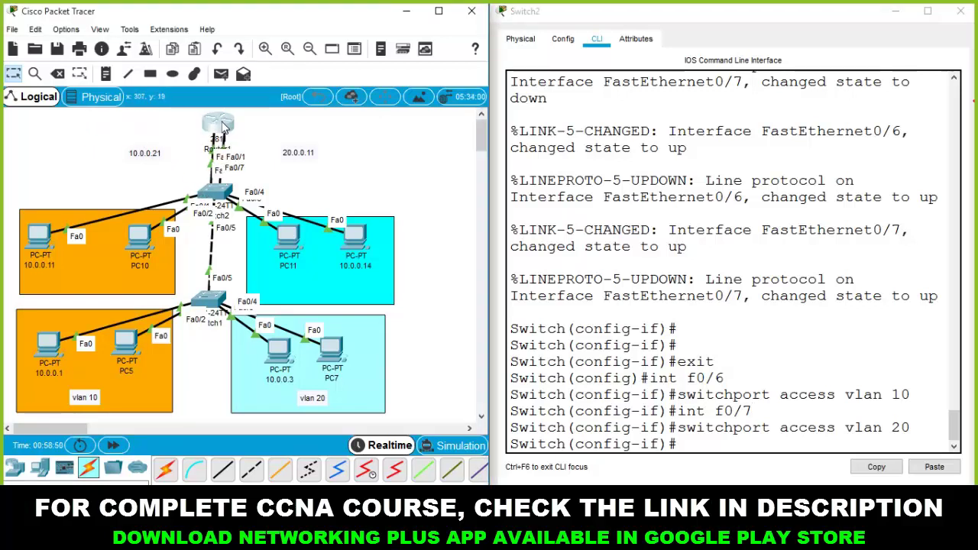
From PC 10.0.0.11's Command Prompt, ping 10.0.0.14 twice and place the PC window beside the topology.
left_click(44, 245)
left_click_drag(389, 68, 586, 71)
left_click(814, 168)
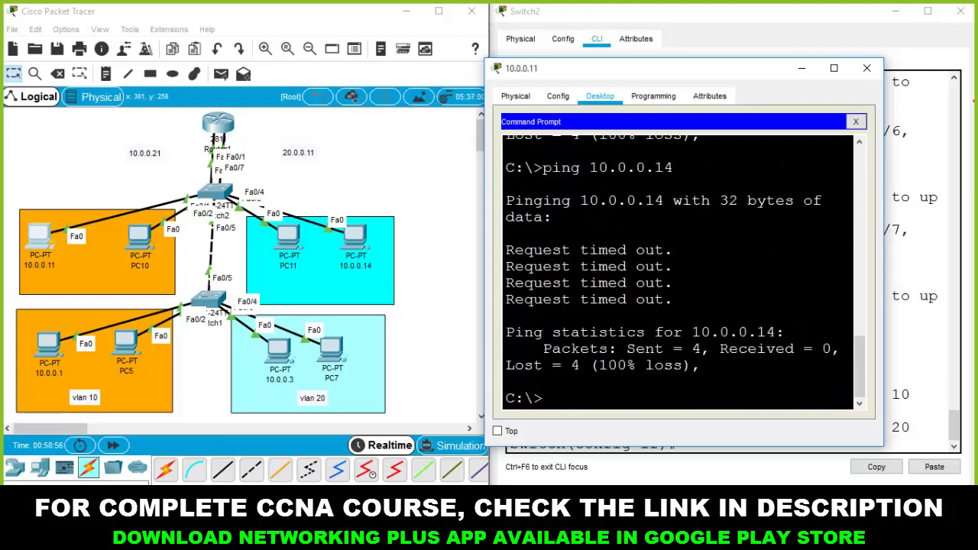
key("Up")
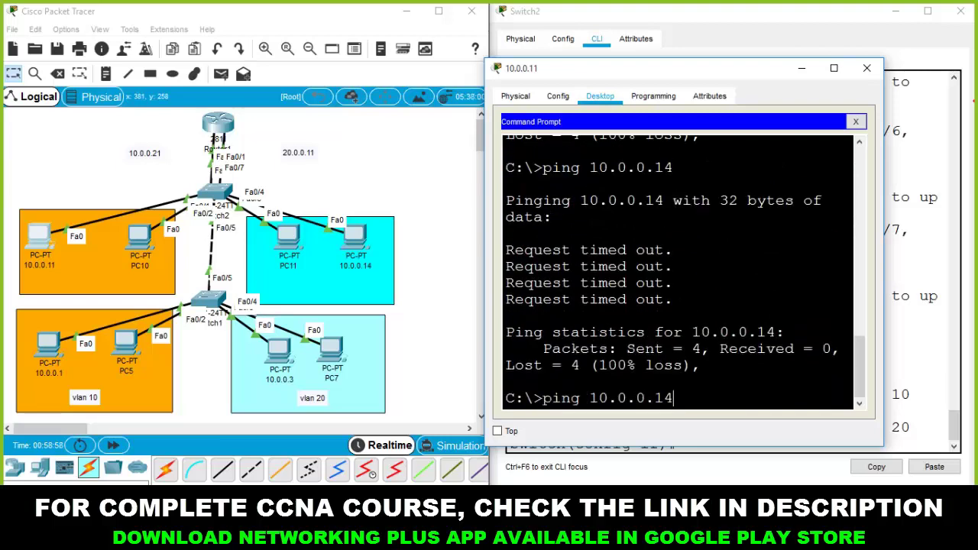
key("Return")
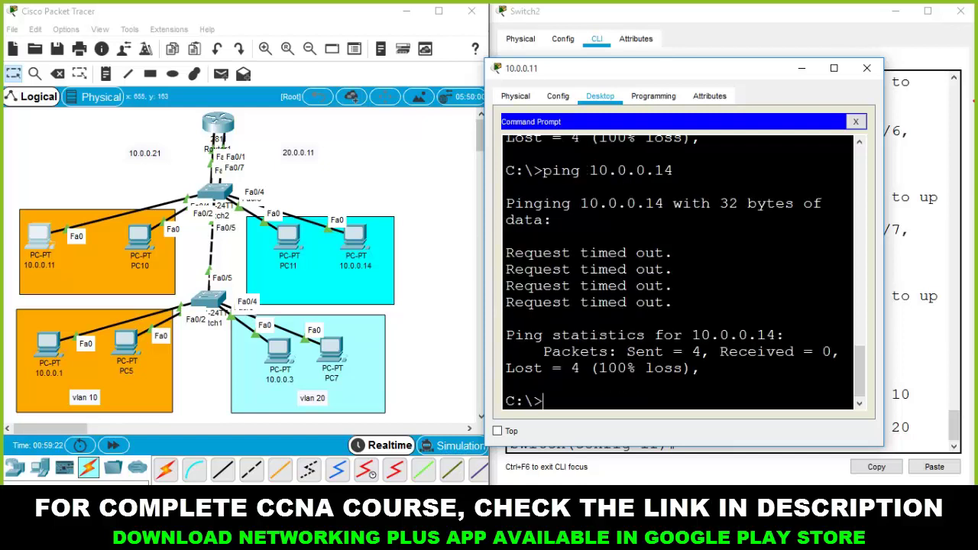
key("Up")
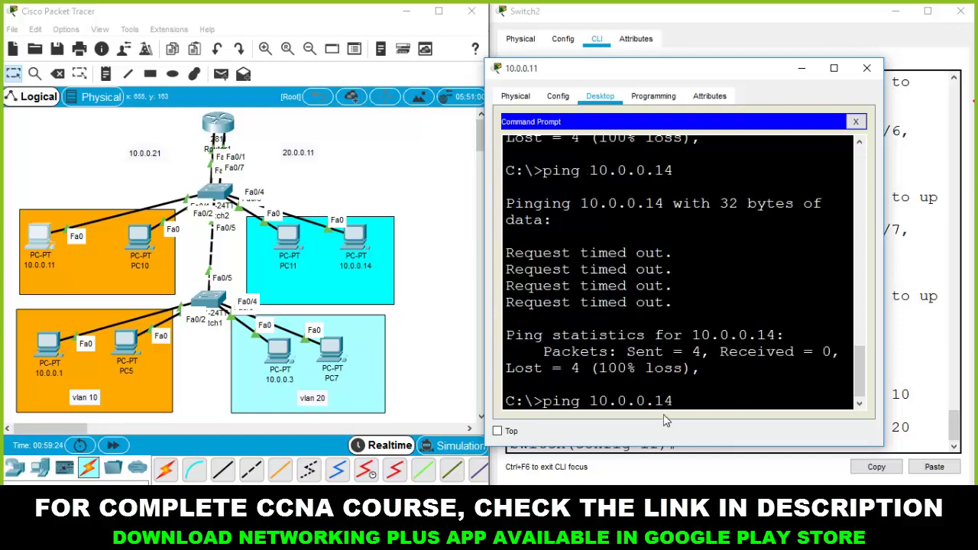
key("Return")
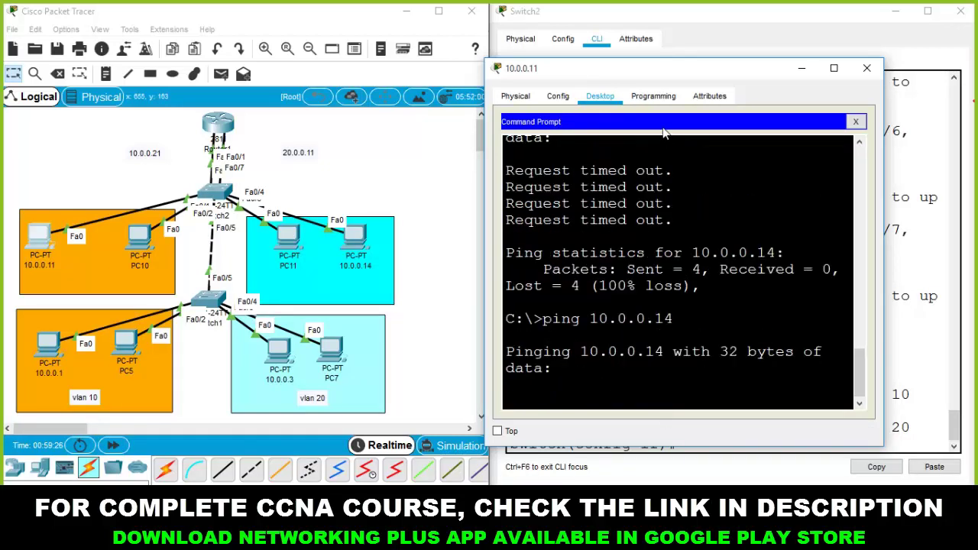
left_click_drag(617, 71, 972, 136)
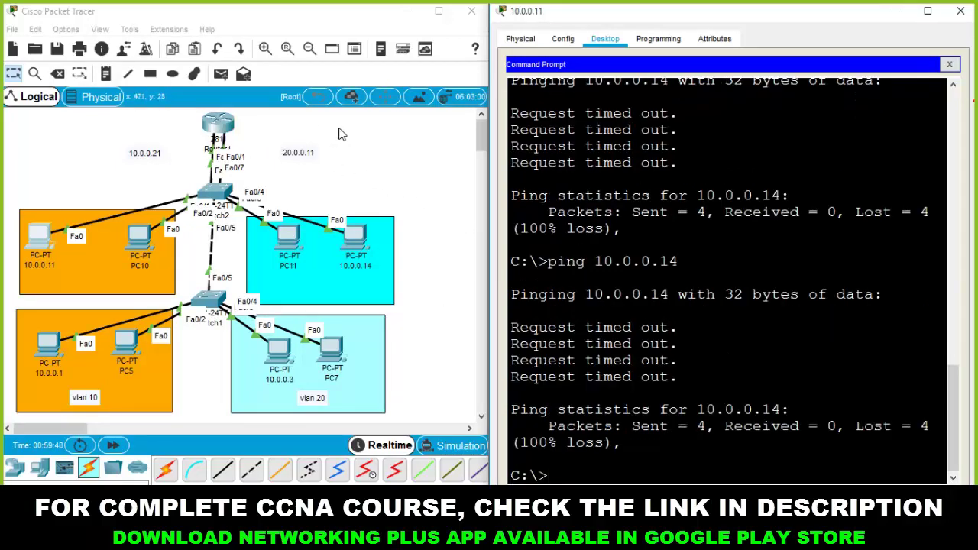
Examine the VLAN 10 group with its 10.0.0.21 gateway label and the VLAN 20 group with its 20.0.0.11 label.
left_click_drag(6, 112, 200, 428)
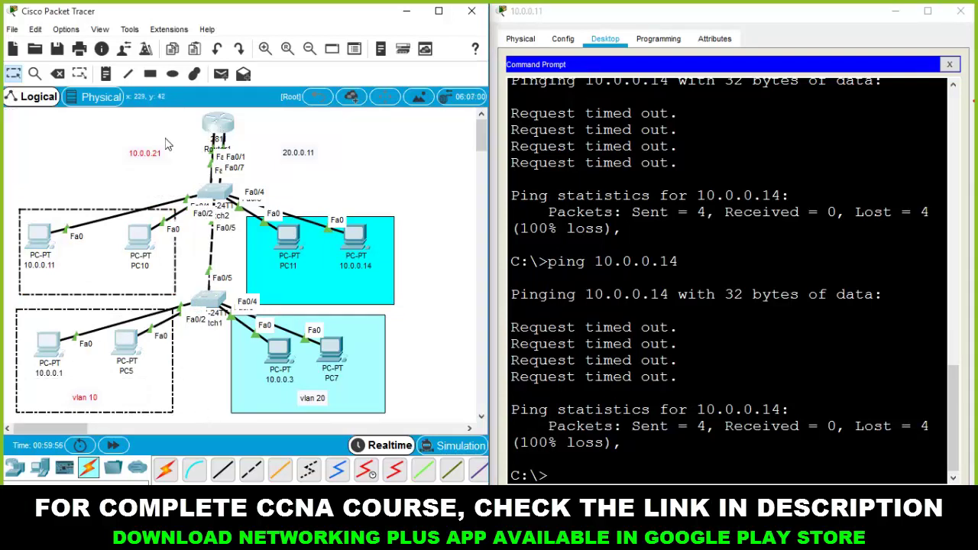
left_click(384, 164)
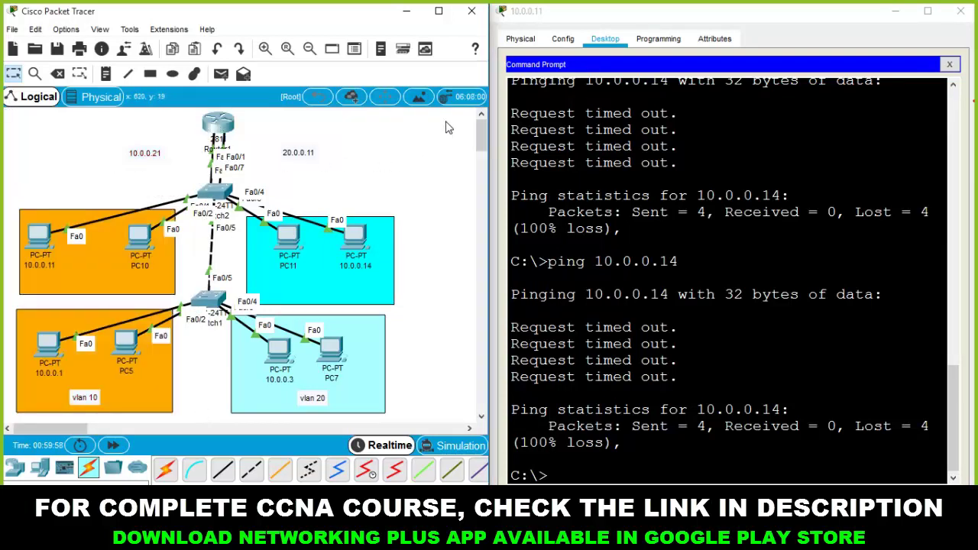
left_click_drag(447, 130, 227, 445)
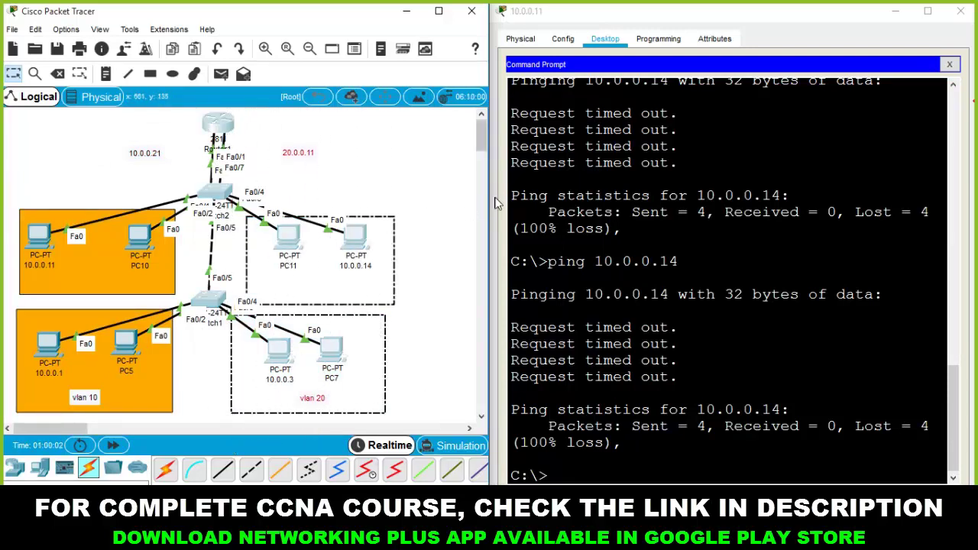
left_click(461, 210)
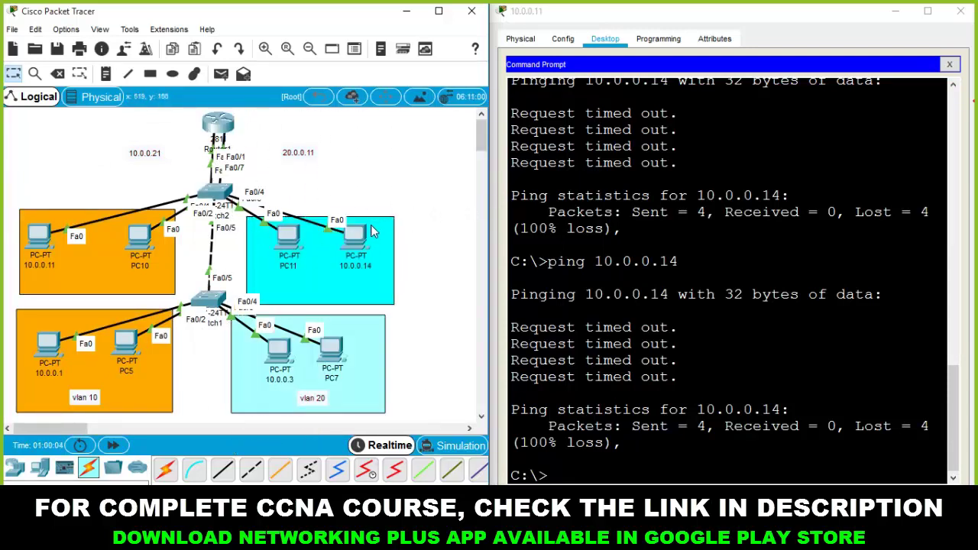
left_click_drag(358, 126, 266, 164)
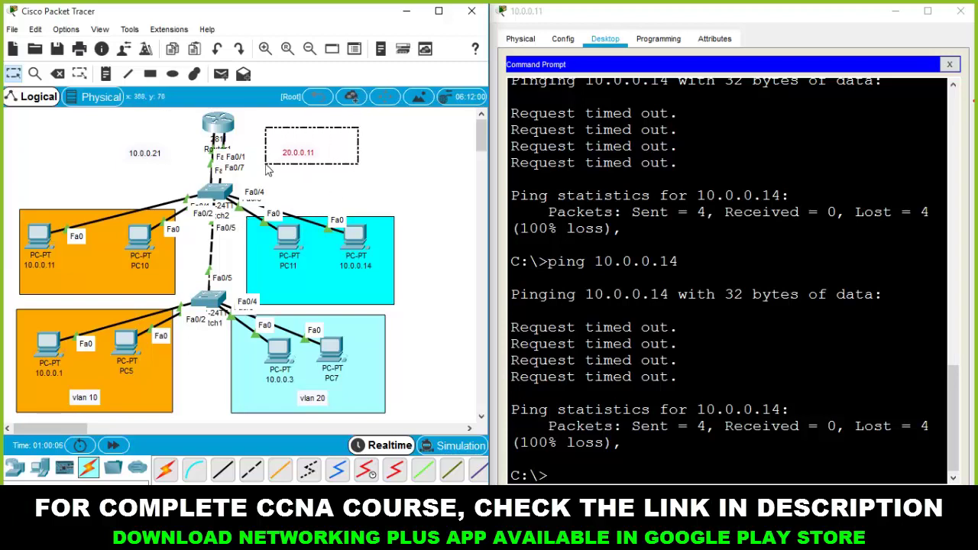
left_click(406, 170)
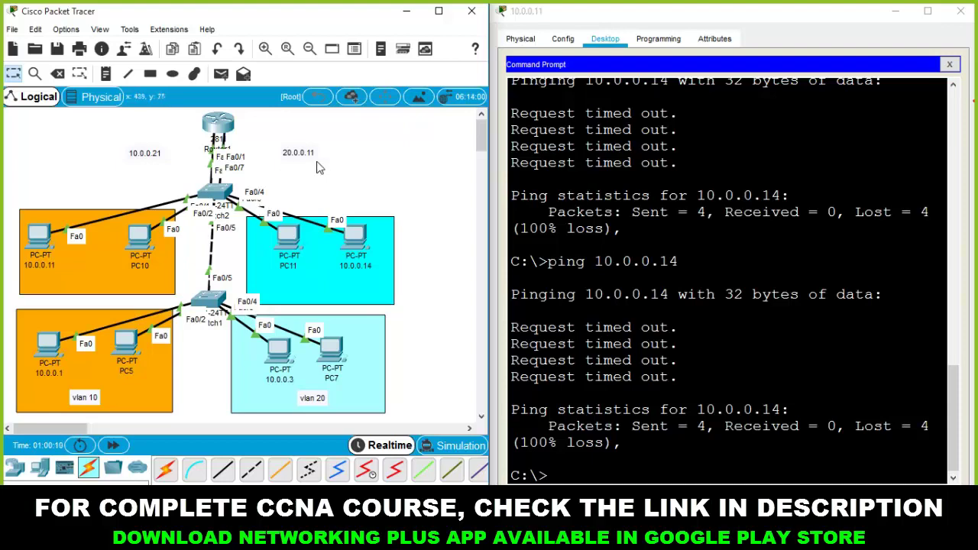
Set PC11's static IP address to 20.0.0.1 and close its configuration window.
left_click(289, 238)
left_click(359, 151)
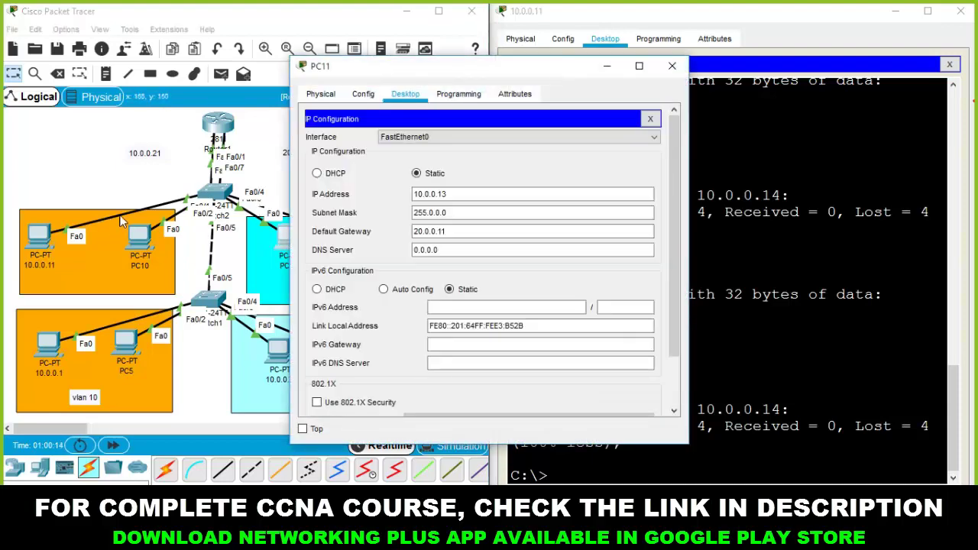
left_click_drag(386, 71, 637, 70)
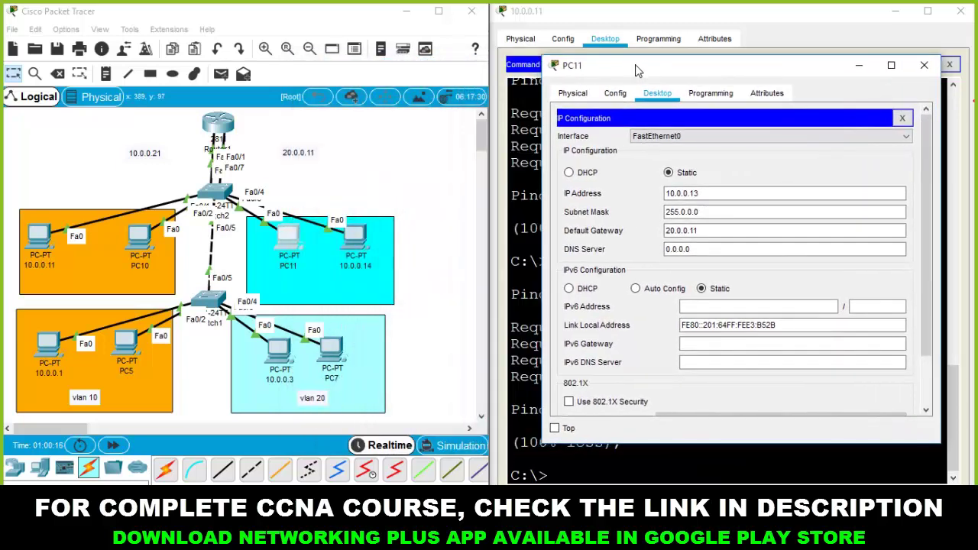
left_click(709, 195)
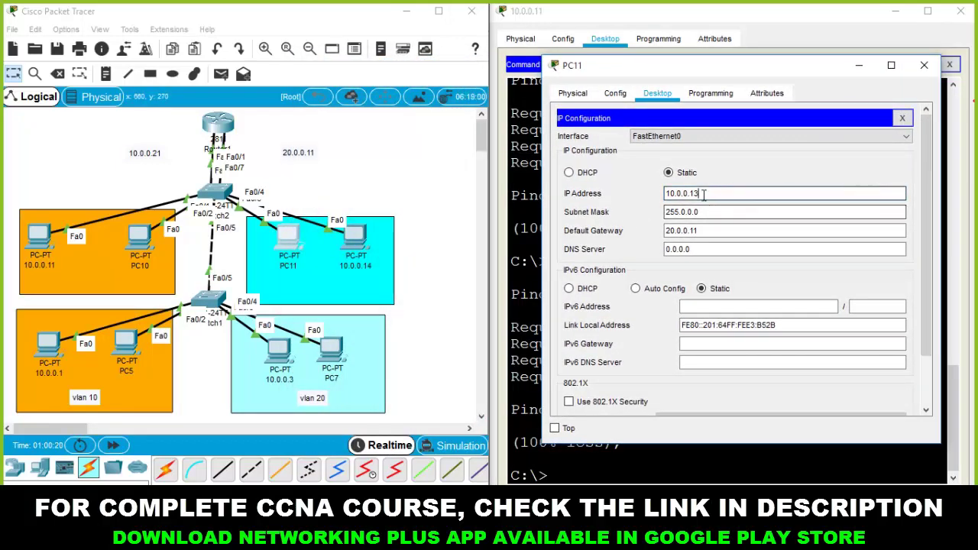
left_click_drag(708, 195, 641, 200)
key("BackSpace")
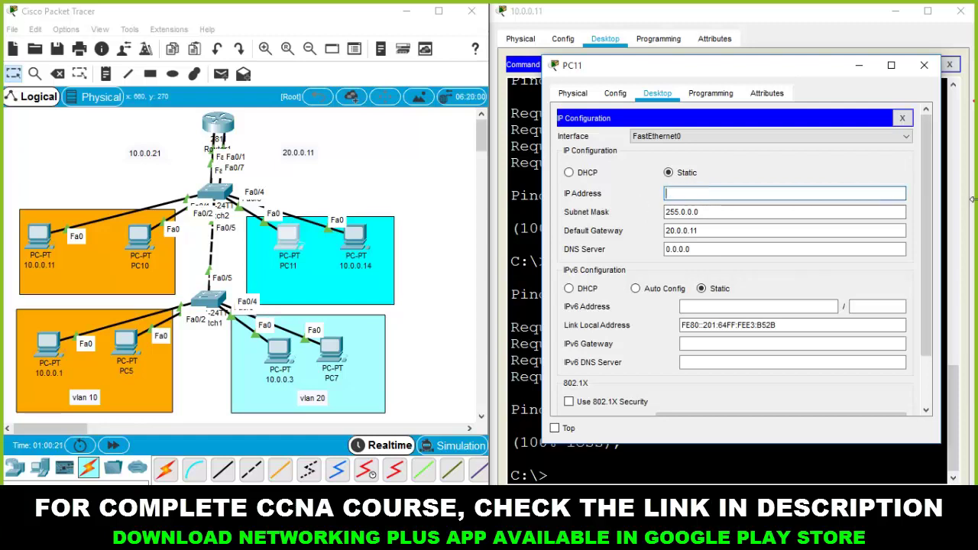
type("20.0.0.1")
left_click(924, 65)
Set the static IP address of the PC labelled 10.0.0.14 to 20.0.0.2, check its default gateway and close its window.
left_click(356, 243)
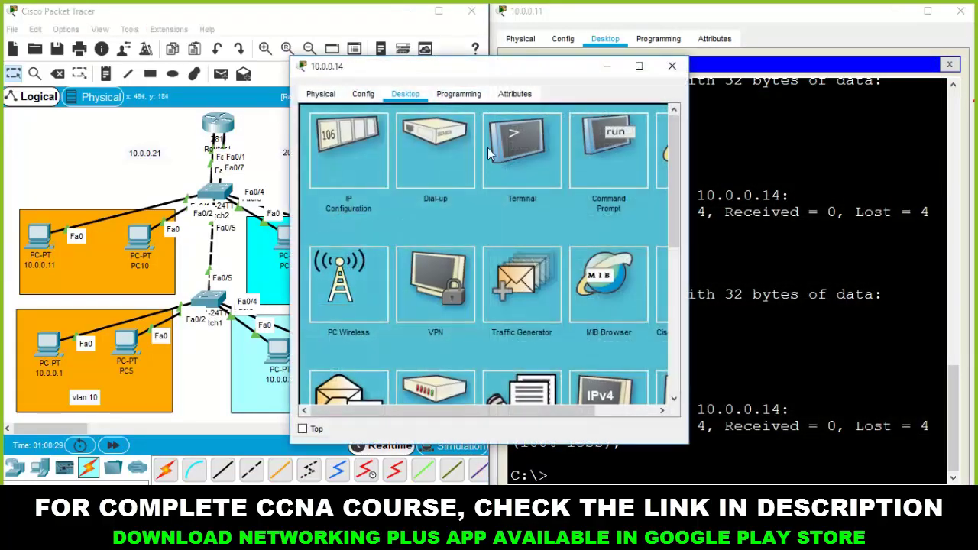
left_click(361, 163)
left_click_drag(454, 194, 388, 196)
type("20.0")
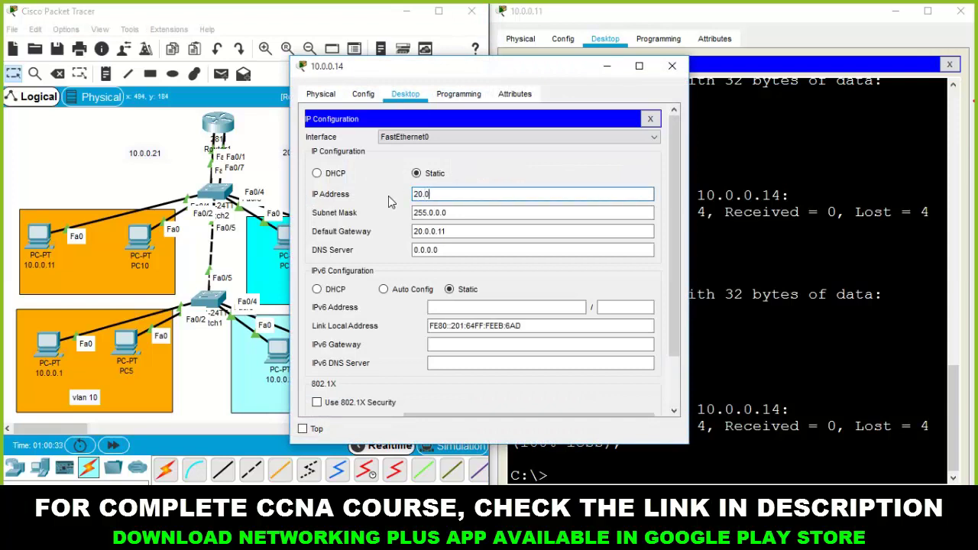
type(".0.2")
left_click(489, 231)
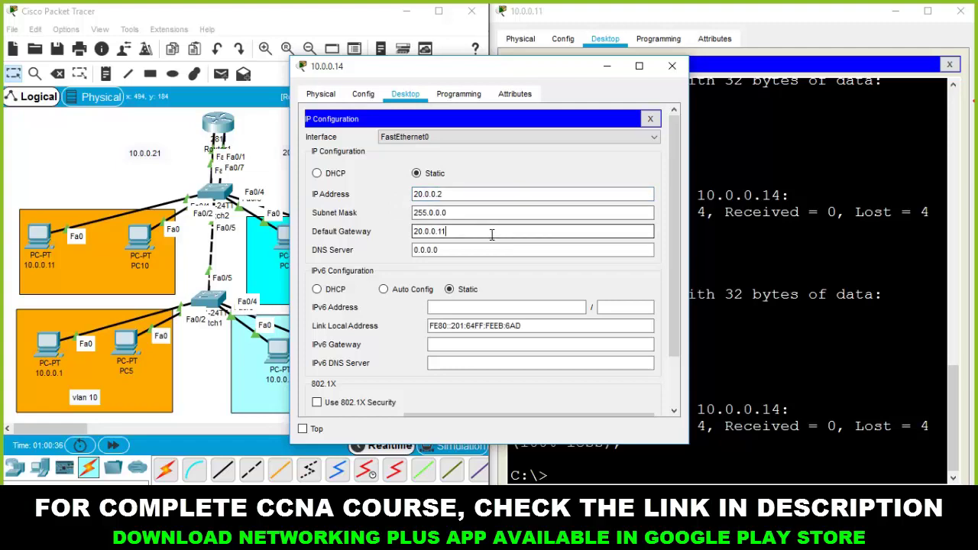
left_click(672, 65)
Ping 20.0.0.2 from PC 10.0.0.11's Command Prompt and mark the ping output with a red brace.
left_click(38, 242)
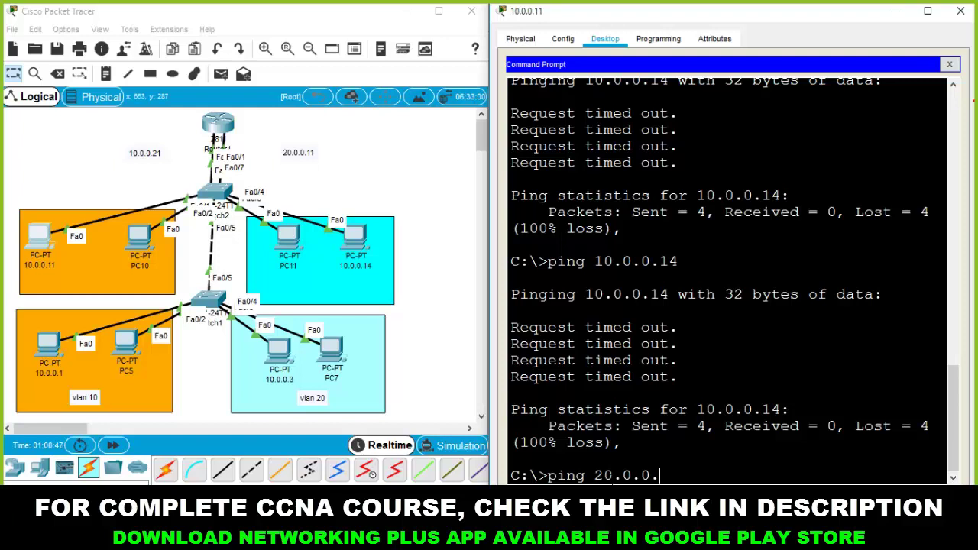
key("Return")
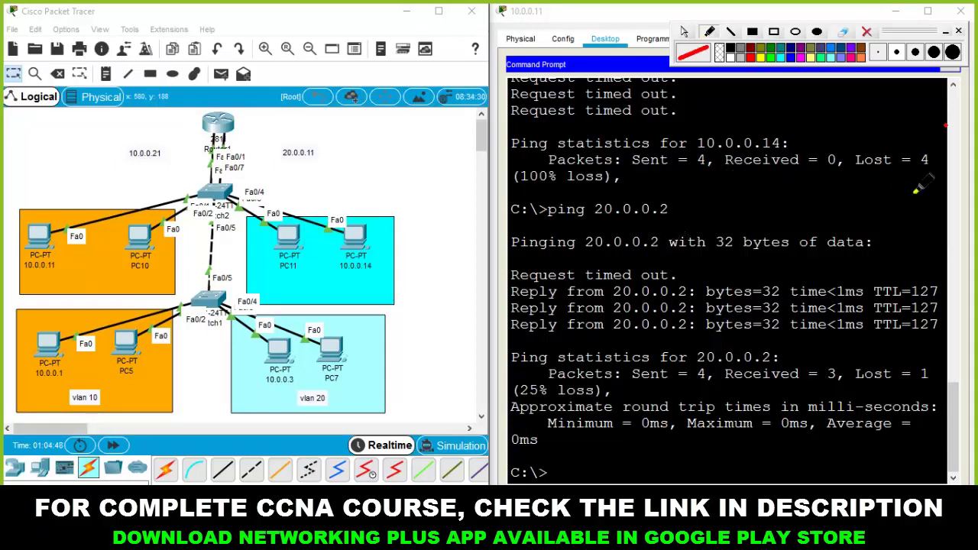
mouse_move(880, 175)
left_mouse_down()
mouse_move(898, 194)
mouse_move(901, 264)
mouse_move(877, 289)
left_mouse_up()
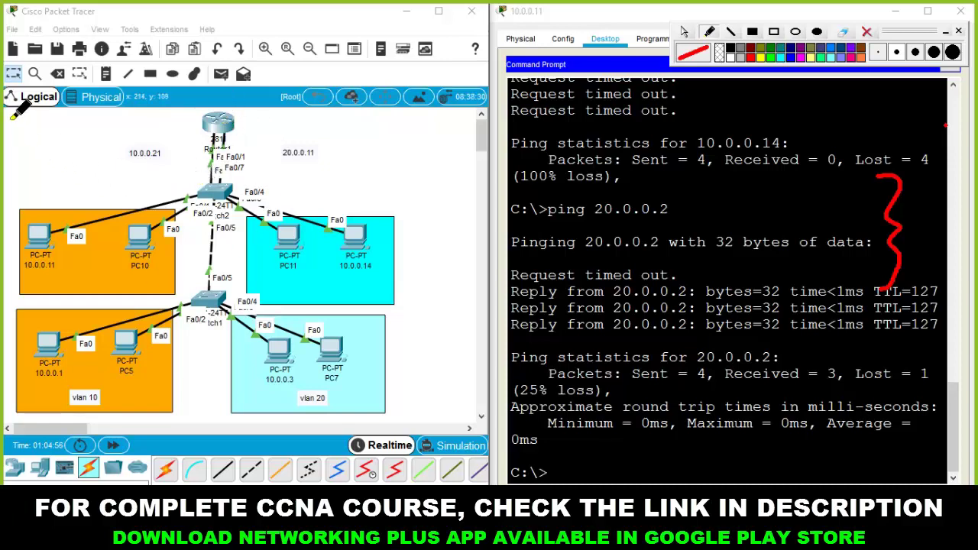
Draw a red arc over the topology and write "Inter VLAN Routing" beside it, underlining part of "Routing".
mouse_move(20, 170)
left_mouse_down()
mouse_move(21, 105)
mouse_move(70, 90)
mouse_move(277, 74)
mouse_move(368, 90)
mouse_move(410, 115)
mouse_move(424, 196)
mouse_move(443, 230)
left_mouse_up()
left_click_drag(410, 260, 461, 237)
mouse_move(466, 192)
left_mouse_down()
mouse_move(497, 220)
mouse_move(503, 200)
mouse_move(541, 178)
mouse_move(565, 189)
left_mouse_up()
mouse_move(591, 137)
left_mouse_down()
mouse_move(615, 166)
mouse_move(634, 131)
left_mouse_up()
mouse_move(638, 114)
left_mouse_down()
mouse_move(678, 135)
mouse_move(690, 113)
mouse_move(711, 114)
mouse_move(732, 86)
left_mouse_up()
mouse_move(587, 254)
left_mouse_down()
mouse_move(601, 233)
mouse_move(660, 224)
mouse_move(666, 206)
mouse_move(711, 203)
mouse_move(718, 181)
mouse_move(707, 164)
mouse_move(729, 178)
mouse_move(741, 157)
mouse_move(759, 155)
mouse_move(779, 197)
mouse_move(786, 162)
left_mouse_up()
left_click_drag(670, 248, 745, 227)
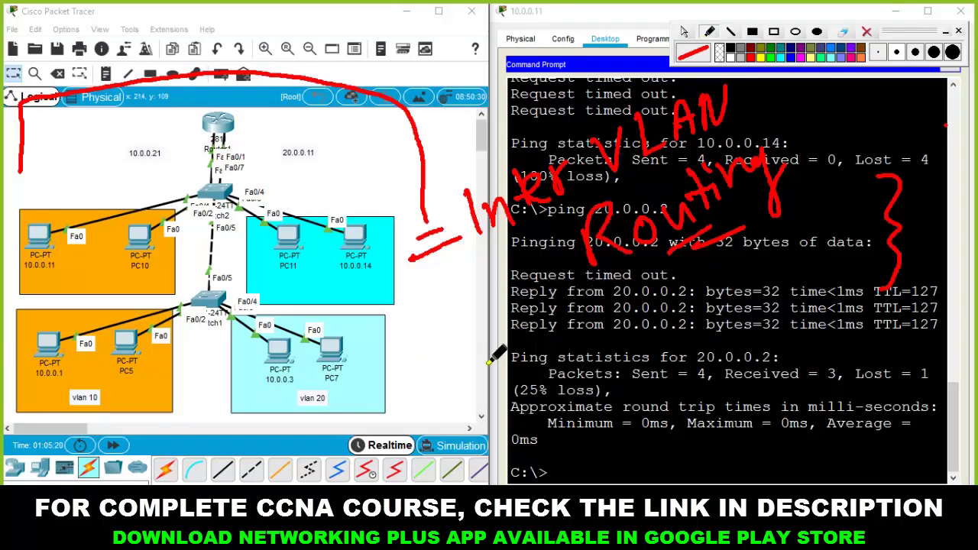
Write "VLAN" in red beside the VLAN 20 area, underline it repeatedly and add short strokes over the ping output.
mouse_move(406, 341)
left_mouse_down()
mouse_move(420, 362)
mouse_move(457, 324)
mouse_move(465, 343)
mouse_move(492, 320)
left_mouse_up()
left_click_drag(454, 362, 490, 356)
left_click_drag(438, 375, 504, 359)
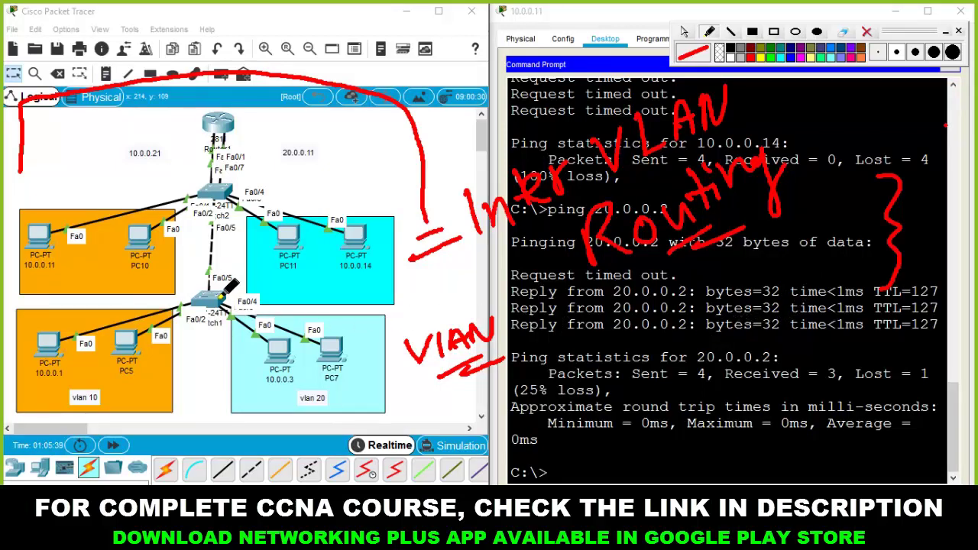
left_click_drag(467, 378, 563, 334)
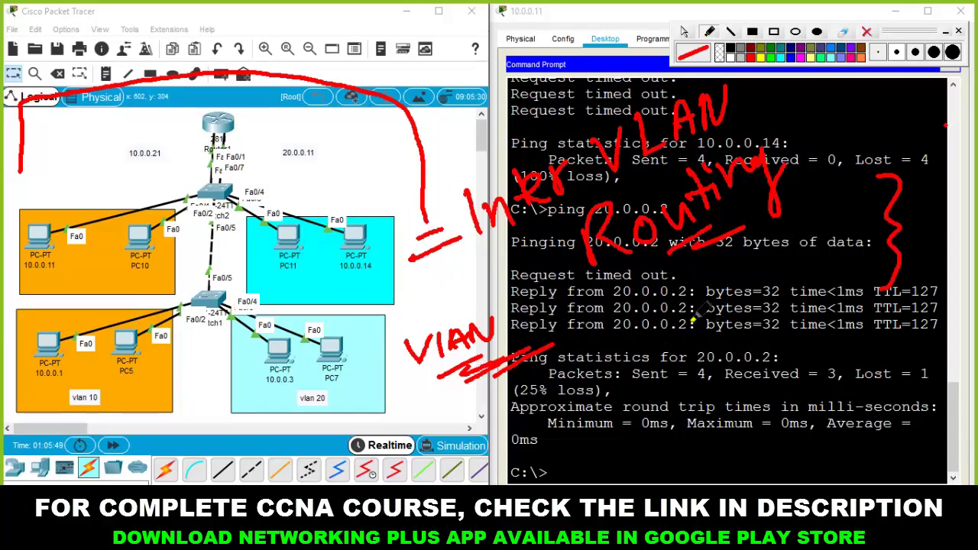
mouse_move(655, 312)
left_mouse_down()
mouse_move(684, 313)
mouse_move(684, 327)
left_mouse_up()
left_click_drag(658, 375, 690, 375)
left_click_drag(660, 382, 692, 382)
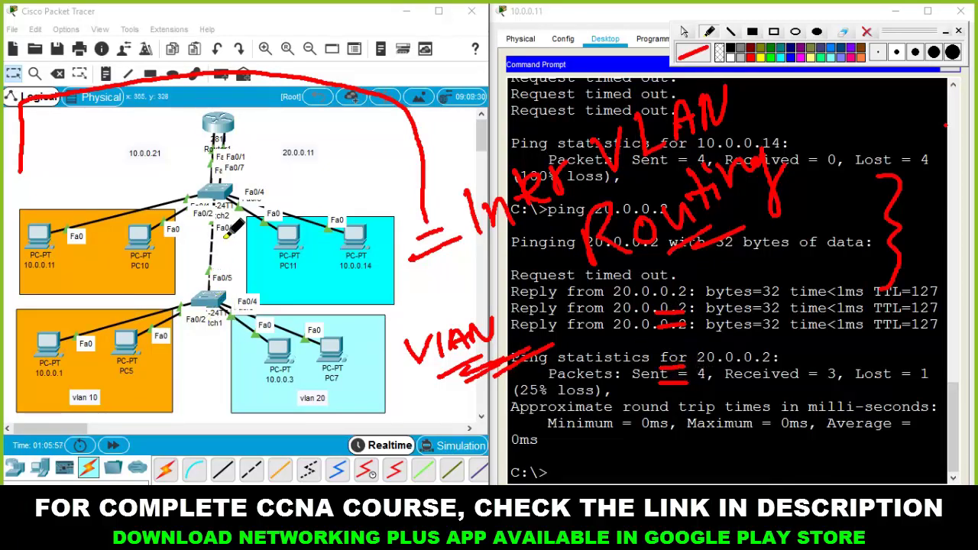
Trace the link between the two switches in red, then circle and mark both VLAN 10 PC groups.
left_click_drag(211, 293, 211, 200)
mouse_move(53, 210)
left_mouse_down()
mouse_move(23, 223)
mouse_move(60, 289)
mouse_move(176, 251)
mouse_move(126, 204)
left_mouse_up()
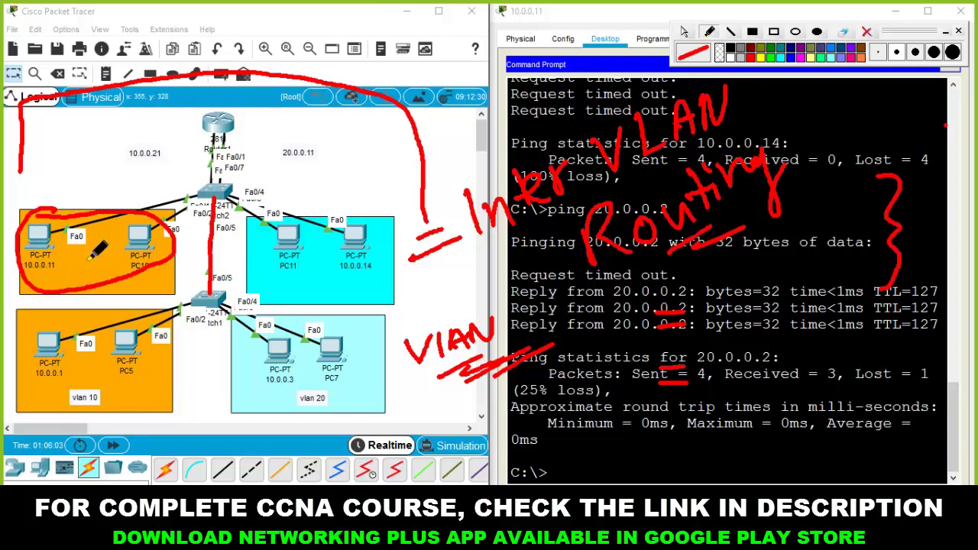
mouse_move(91, 309)
left_mouse_down()
mouse_move(29, 331)
mouse_move(67, 381)
mouse_move(165, 368)
mouse_move(176, 323)
mouse_move(139, 305)
mouse_move(66, 314)
left_mouse_up()
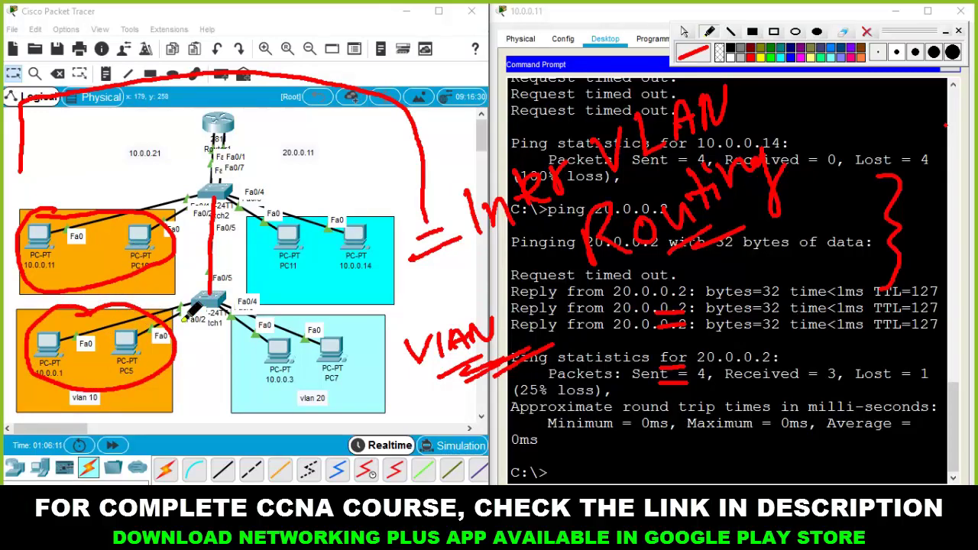
left_click_drag(131, 405, 159, 398)
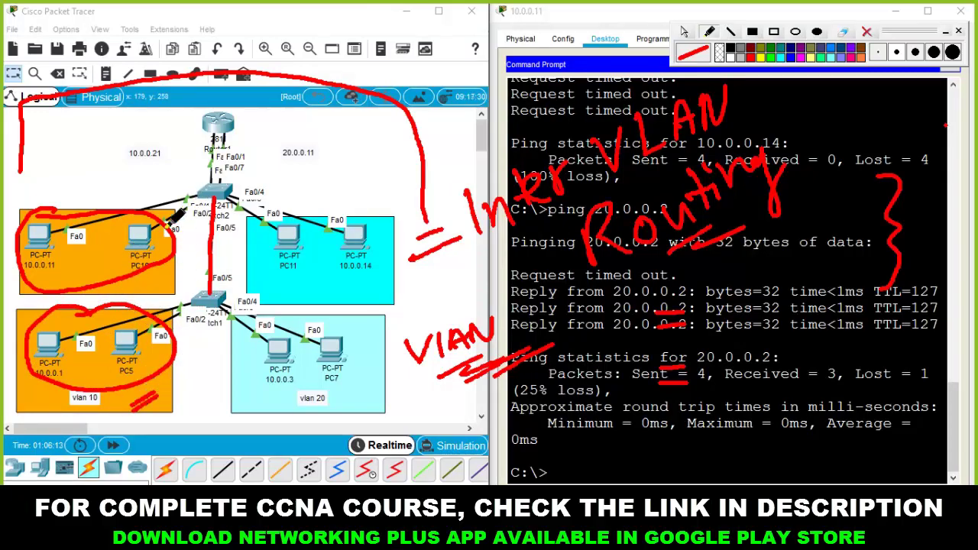
left_click_drag(83, 263, 98, 258)
left_click_drag(79, 275, 98, 269)
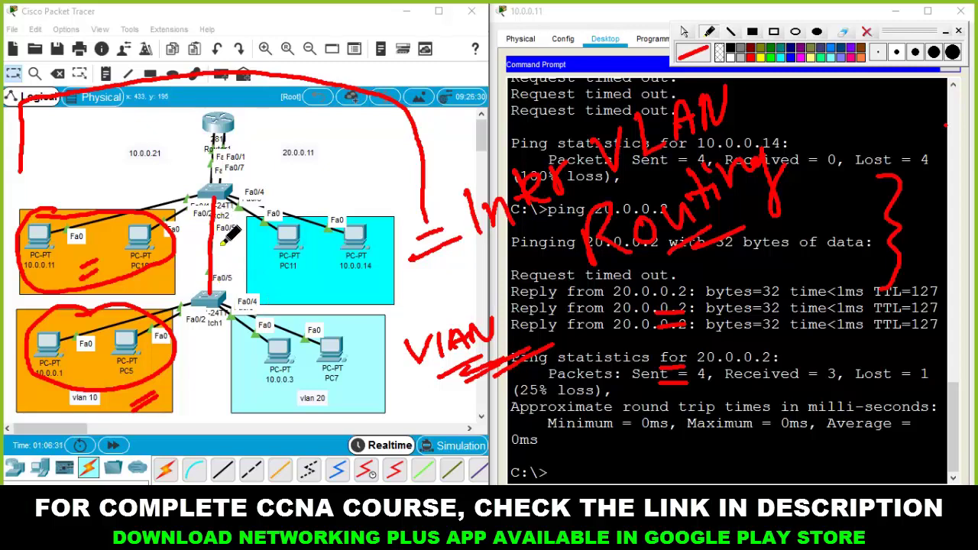
Trace the paths from PC5 and PC 10.0.0.3 through Switch1 in red, ending with an arrowhead at Switch2.
left_click_drag(211, 275, 211, 294)
mouse_move(269, 345)
left_mouse_down()
mouse_move(252, 314)
mouse_move(272, 309)
mouse_move(278, 324)
mouse_move(241, 304)
mouse_move(145, 335)
left_mouse_up()
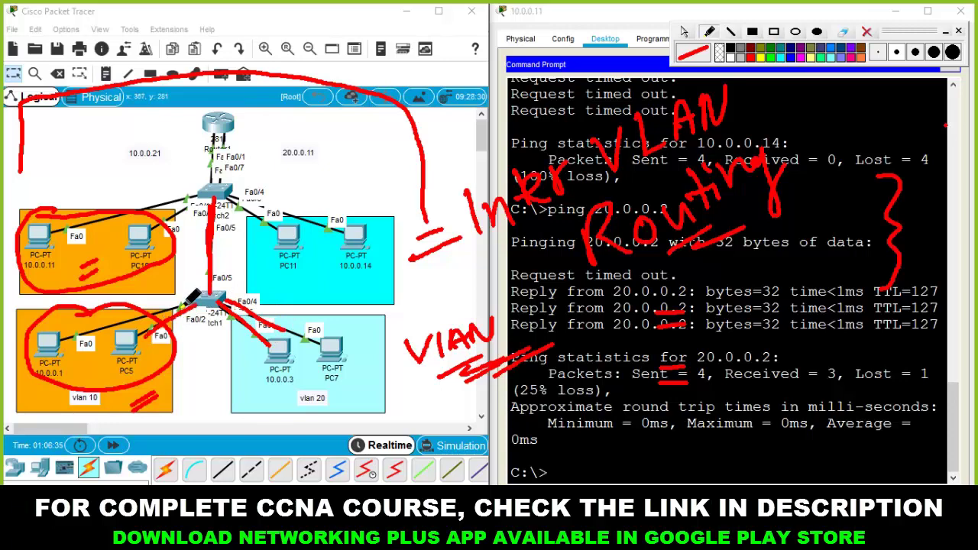
left_click_drag(208, 294, 208, 197)
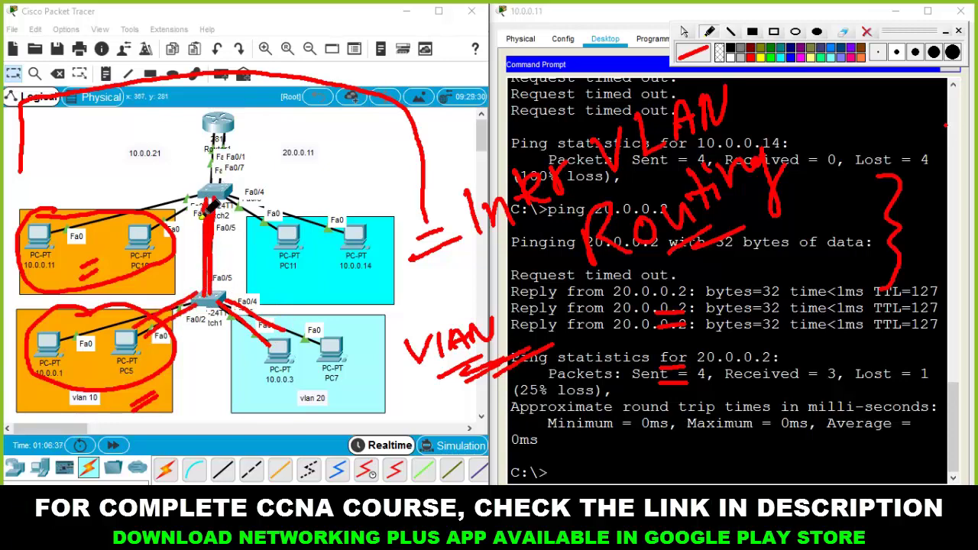
left_click_drag(191, 232, 207, 203)
left_click_drag(207, 204, 219, 220)
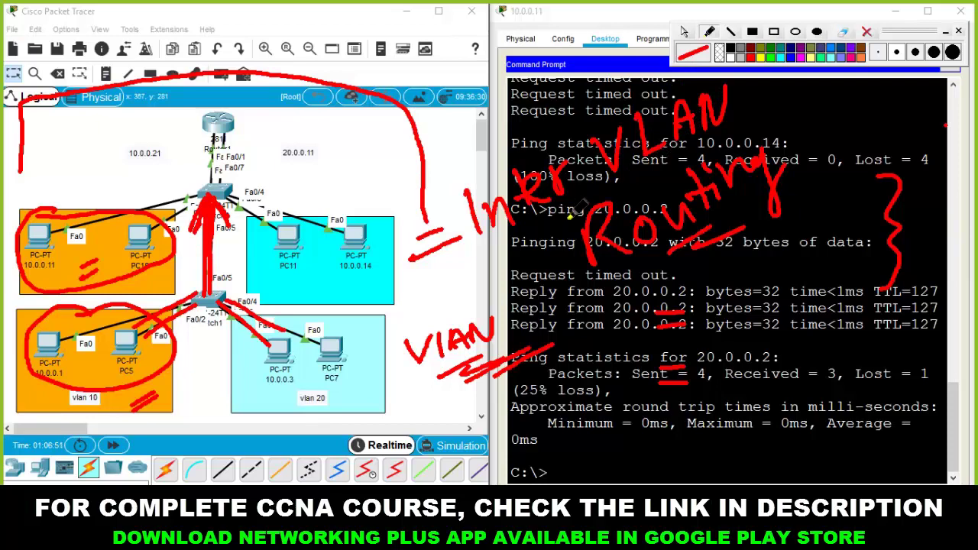
Underline the handwritten "Inter VLAN" text with long red strokes.
left_click_drag(527, 243, 811, 99)
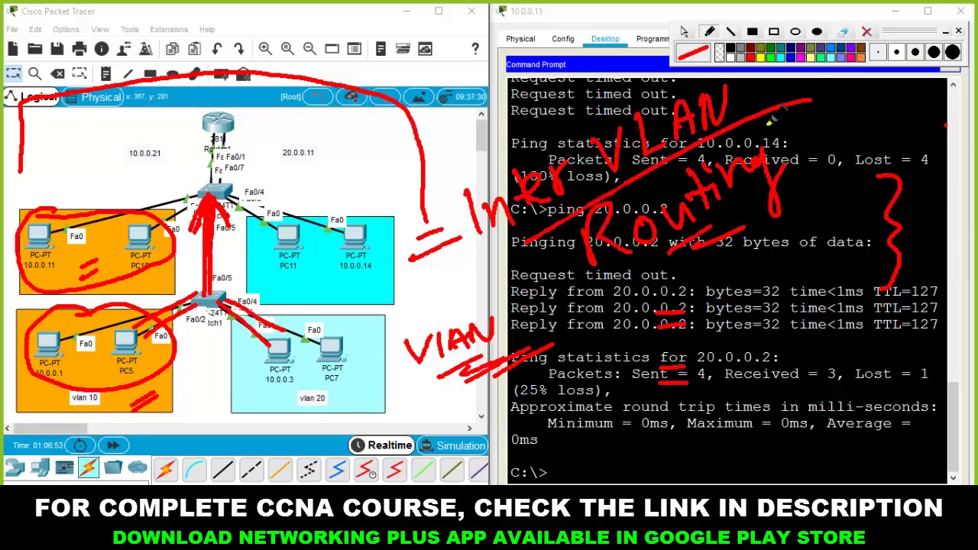
left_click_drag(751, 132, 852, 87)
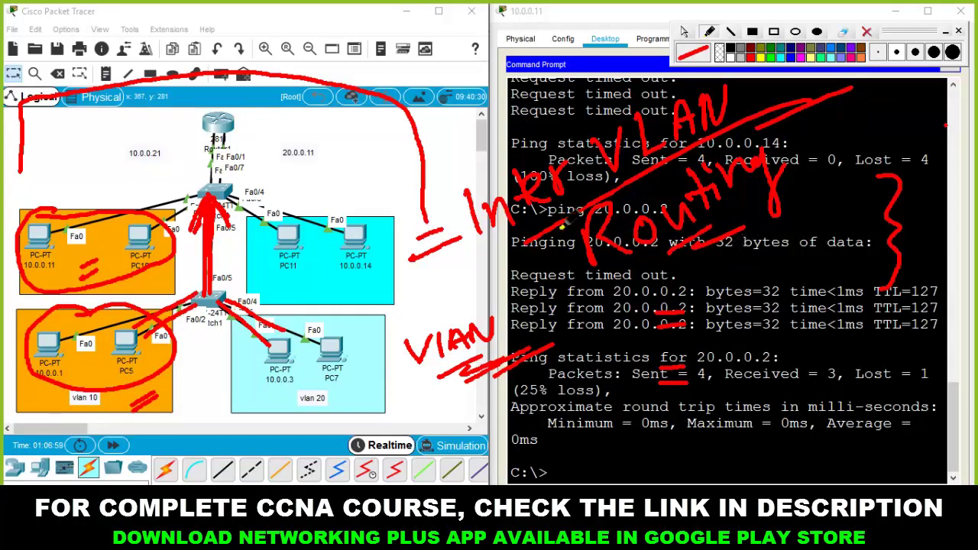
Circle Router1 and underline the handwritten "Routing" in red, then clear all annotations from the screen.
mouse_move(246, 102)
left_mouse_down()
mouse_move(187, 138)
mouse_move(248, 103)
left_mouse_up()
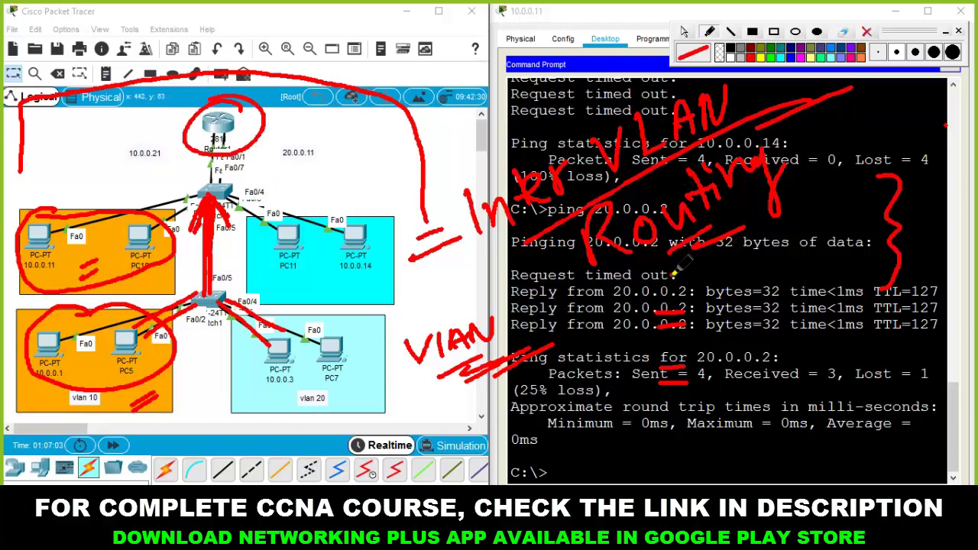
left_click_drag(673, 275, 779, 249)
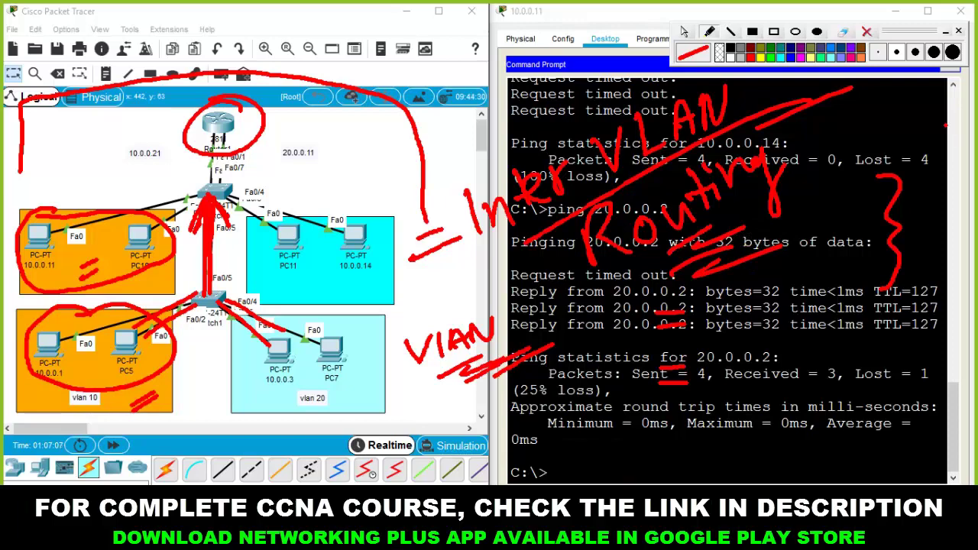
mouse_move(688, 477)
key("Delete")
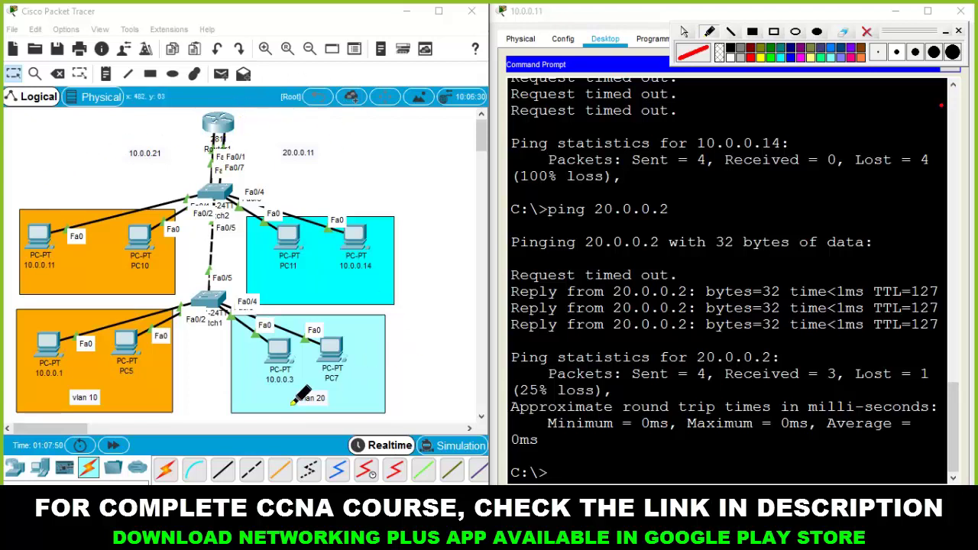
Mark the VLAN 20 area, the link between the switches, an arc joining the upper VLAN groups and the router-to-Switch2 links in red.
left_click_drag(279, 421, 438, 370)
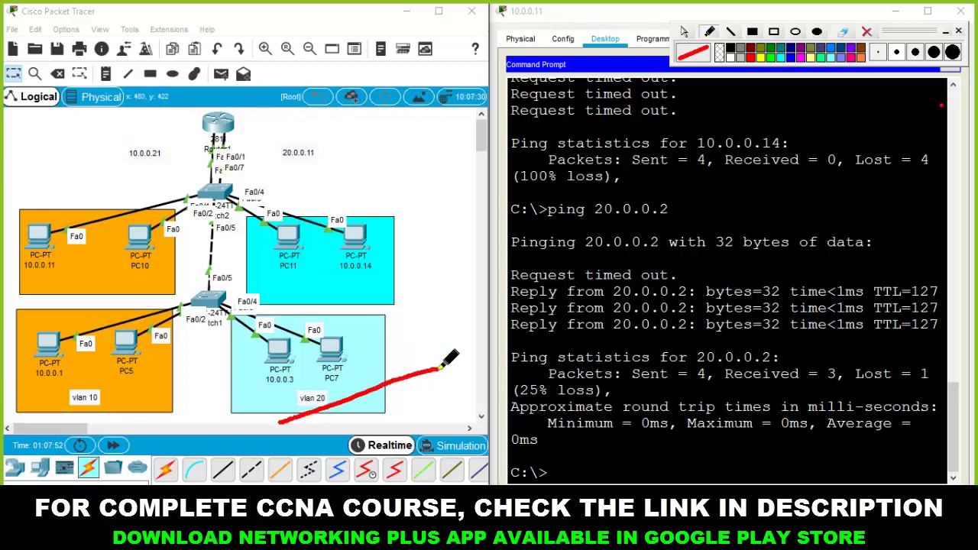
left_click_drag(212, 200, 213, 280)
mouse_move(95, 206)
left_mouse_down()
mouse_move(198, 168)
mouse_move(249, 163)
mouse_move(279, 172)
mouse_move(316, 226)
left_mouse_up()
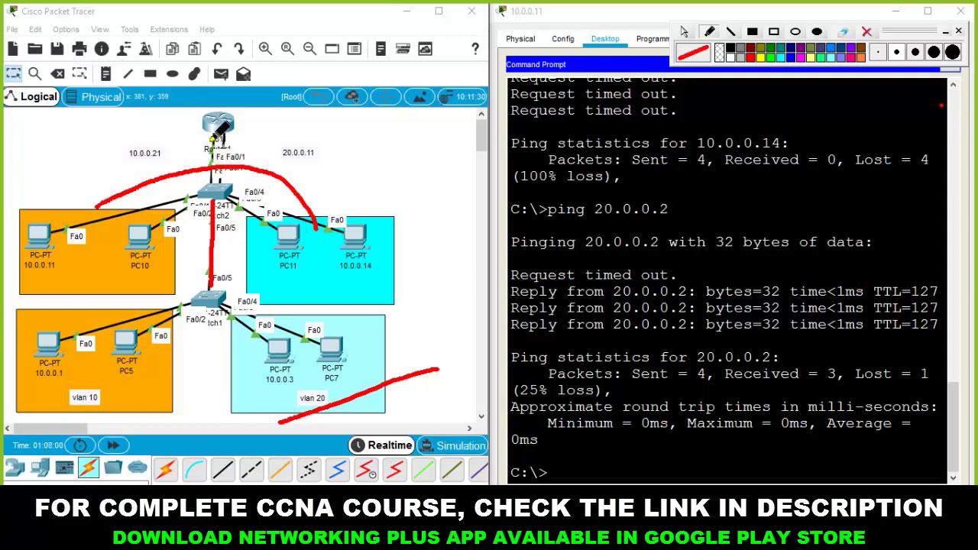
mouse_move(213, 134)
left_mouse_down()
mouse_move(217, 183)
mouse_move(221, 135)
mouse_move(223, 183)
left_mouse_up()
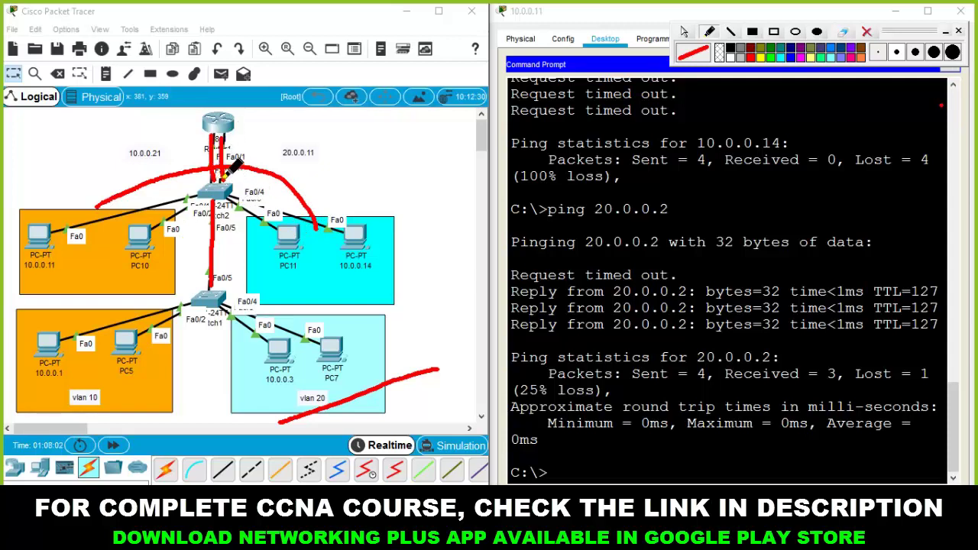
left_click_drag(219, 126, 217, 188)
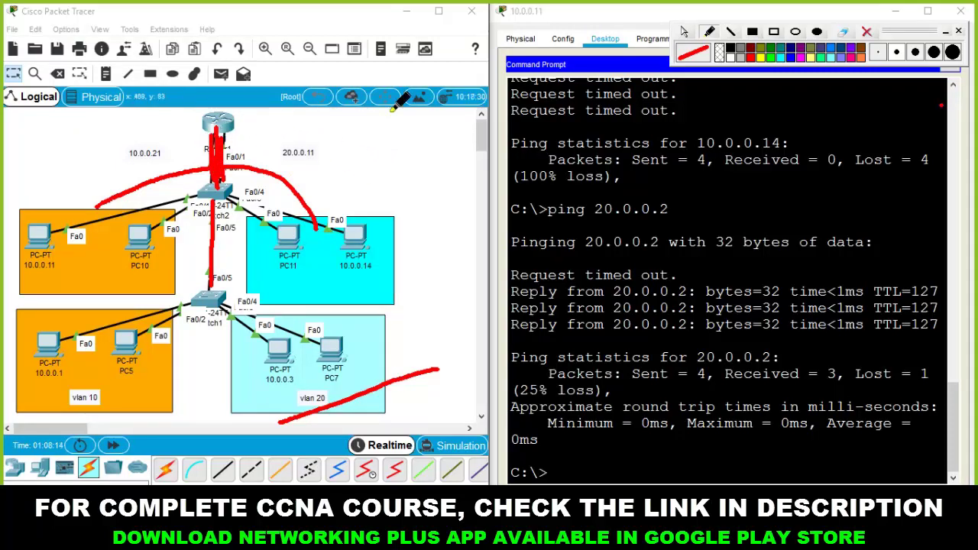
Sketch a router connected to a switch with two PCs in red beside the topology, and box the sketched router.
mouse_move(413, 107)
left_mouse_down()
mouse_move(446, 116)
mouse_move(421, 115)
mouse_move(422, 187)
mouse_move(431, 116)
left_mouse_up()
mouse_move(436, 191)
left_mouse_down()
mouse_move(401, 200)
mouse_move(467, 179)
mouse_move(416, 202)
mouse_move(487, 211)
left_mouse_up()
mouse_move(416, 220)
left_mouse_down()
mouse_move(305, 266)
mouse_move(340, 286)
mouse_move(296, 269)
mouse_move(340, 306)
left_mouse_up()
mouse_move(458, 205)
left_mouse_down()
mouse_move(550, 174)
mouse_move(557, 190)
mouse_move(580, 150)
mouse_move(557, 196)
mouse_move(596, 210)
left_mouse_up()
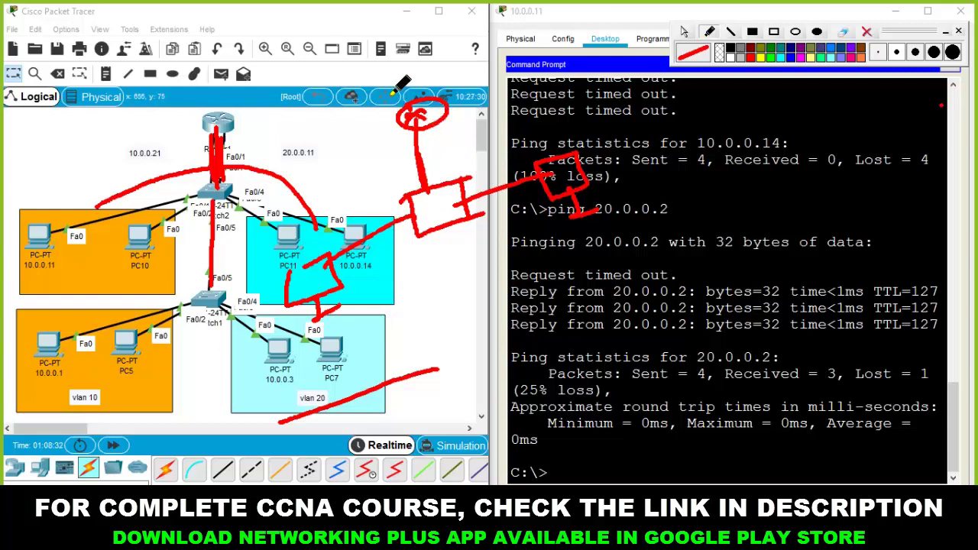
mouse_move(391, 100)
left_mouse_down()
mouse_move(449, 76)
mouse_move(470, 122)
mouse_move(411, 126)
left_mouse_up()
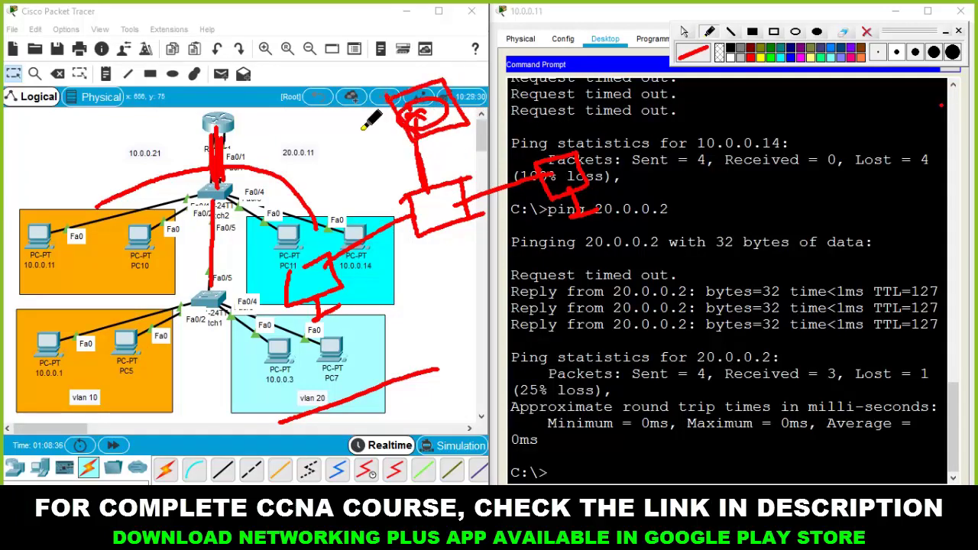
Write "SVI" in red above the topology, underline and encircle it, and underline the sketched switch.
mouse_move(272, 68)
left_mouse_down()
mouse_move(274, 95)
mouse_move(264, 92)
mouse_move(278, 67)
mouse_move(302, 85)
mouse_move(308, 59)
mouse_move(327, 46)
mouse_move(323, 75)
mouse_move(356, 64)
left_mouse_up()
mouse_move(281, 115)
left_mouse_down()
mouse_move(408, 86)
mouse_move(340, 27)
mouse_move(275, 176)
mouse_move(413, 84)
left_mouse_up()
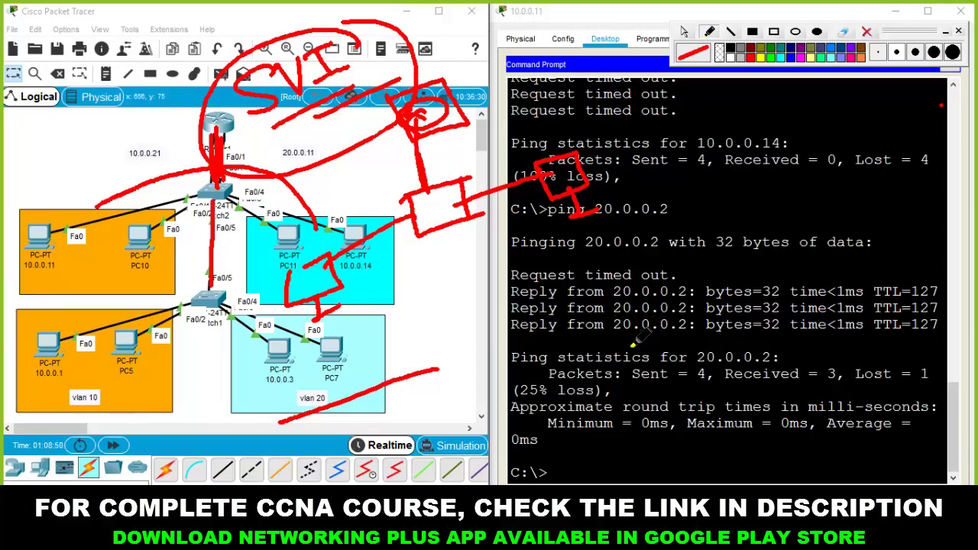
mouse_move(315, 137)
left_mouse_down()
mouse_move(359, 126)
mouse_move(356, 134)
left_mouse_up()
mouse_move(480, 222)
left_mouse_down()
mouse_move(433, 262)
mouse_move(506, 235)
left_mouse_up()
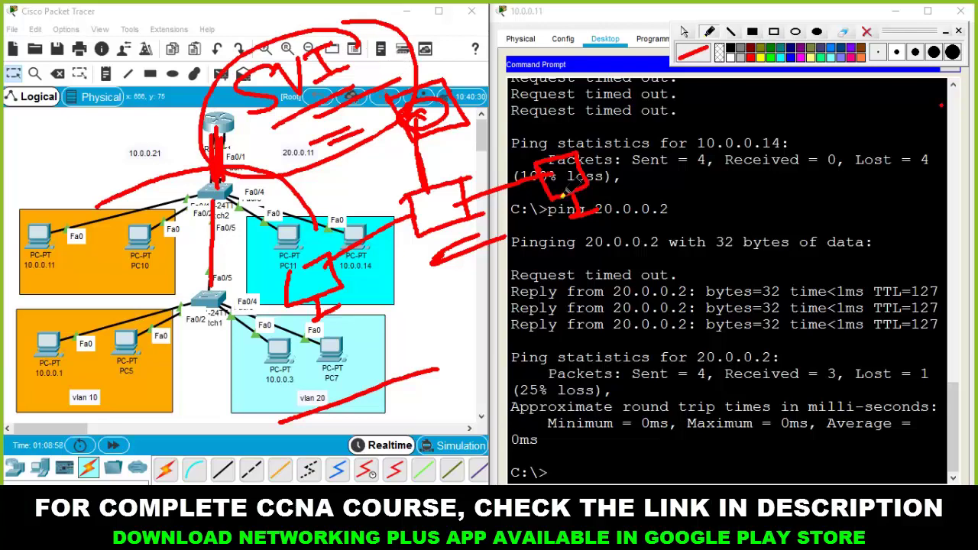
Write an underlined "UDEMY" and, beside a vertical divider, the schedule "MONDAY", "MON-FRI", "8PM" in red over the ping output.
mouse_move(470, 327)
left_mouse_down()
mouse_move(503, 305)
mouse_move(524, 309)
mouse_move(532, 294)
mouse_move(566, 310)
mouse_move(551, 276)
mouse_move(581, 265)
mouse_move(582, 248)
mouse_move(610, 222)
mouse_move(639, 263)
left_mouse_up()
left_click_drag(571, 328, 681, 264)
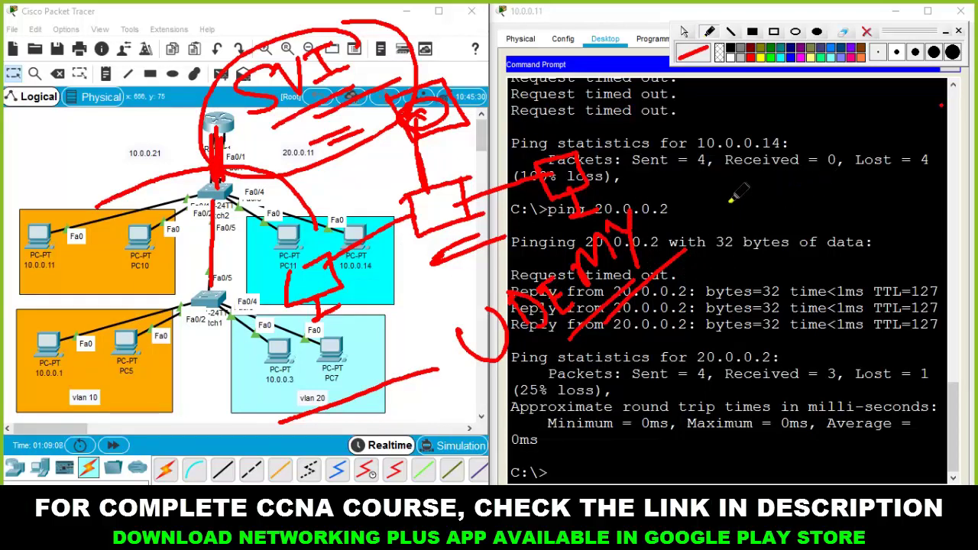
left_click_drag(717, 136, 756, 329)
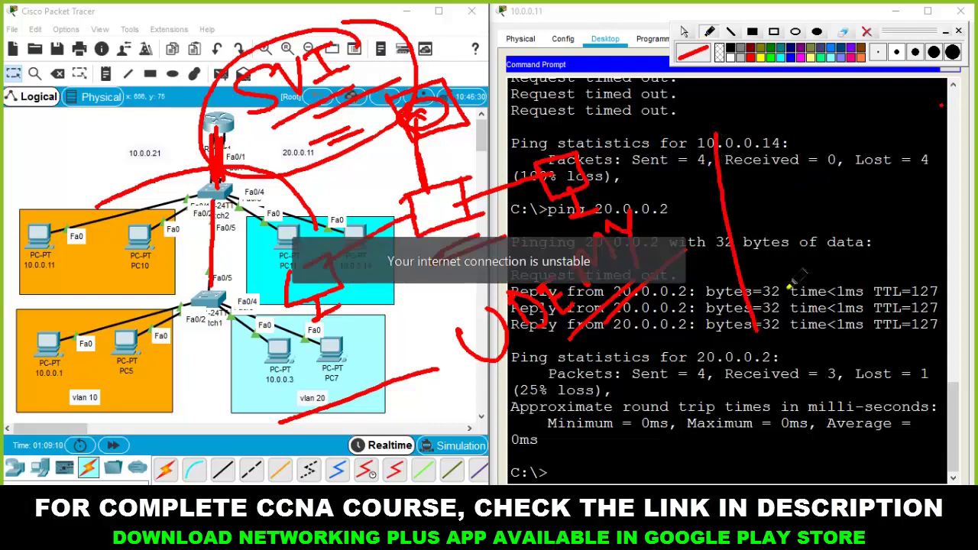
mouse_move(755, 181)
left_mouse_down()
mouse_move(778, 128)
mouse_move(818, 159)
mouse_move(834, 156)
mouse_move(847, 113)
mouse_move(872, 123)
mouse_move(875, 105)
mouse_move(877, 126)
mouse_move(902, 112)
mouse_move(913, 142)
left_mouse_up()
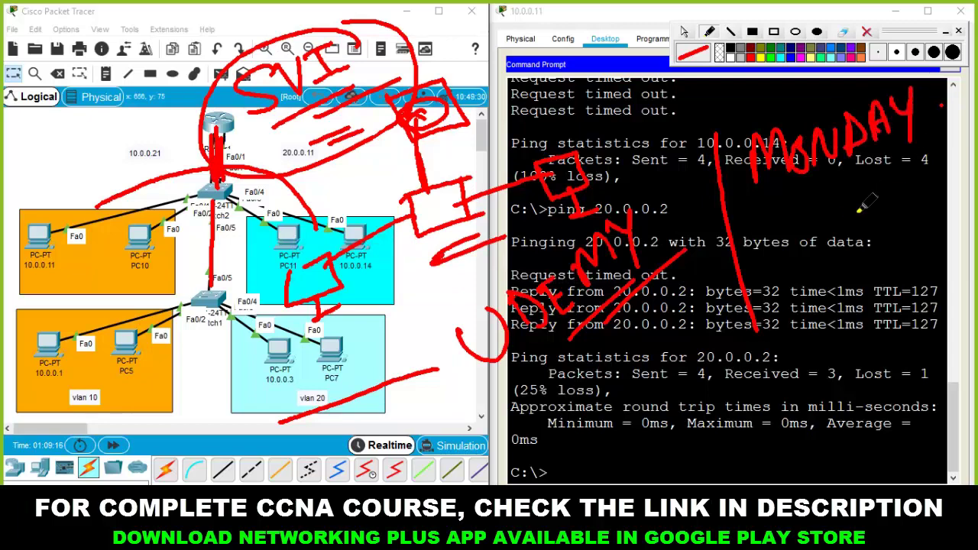
mouse_move(767, 233)
left_mouse_down()
mouse_move(772, 208)
mouse_move(796, 211)
mouse_move(829, 185)
mouse_move(890, 176)
mouse_move(917, 157)
mouse_move(947, 160)
left_mouse_up()
mouse_move(795, 272)
left_mouse_down()
mouse_move(826, 279)
mouse_move(839, 245)
mouse_move(865, 220)
mouse_move(886, 231)
left_mouse_up()
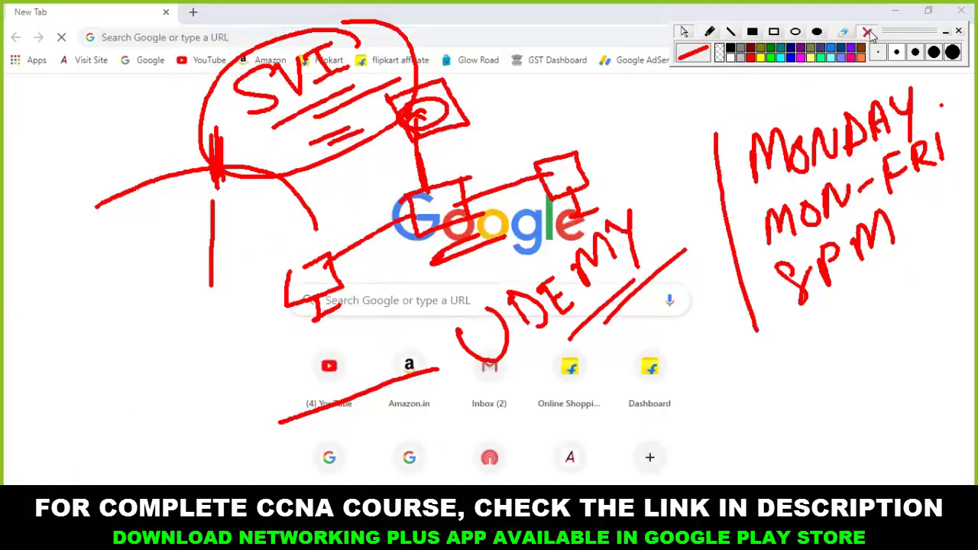
Clear the red annotations over the browser and open WhatsApp Web.
left_click(710, 34)
key("Delete")
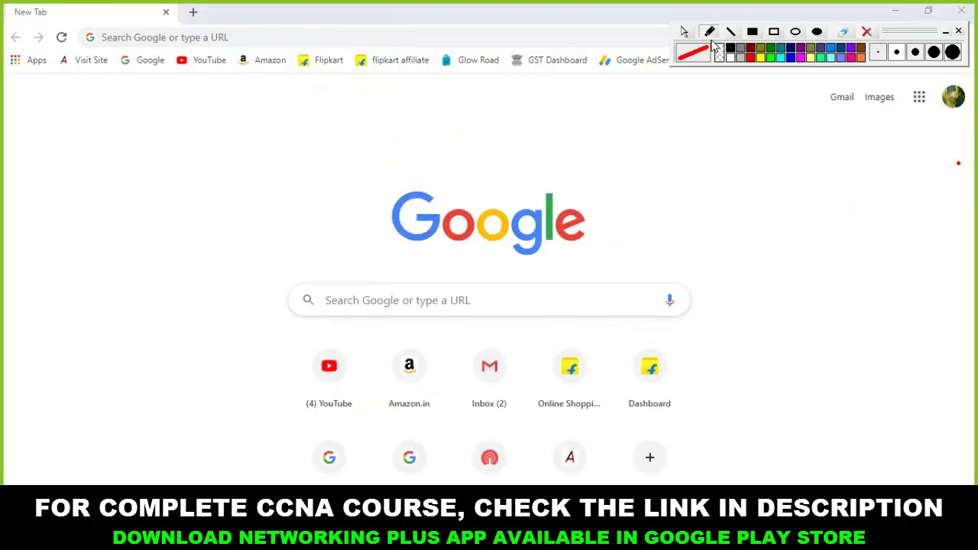
left_click(271, 35)
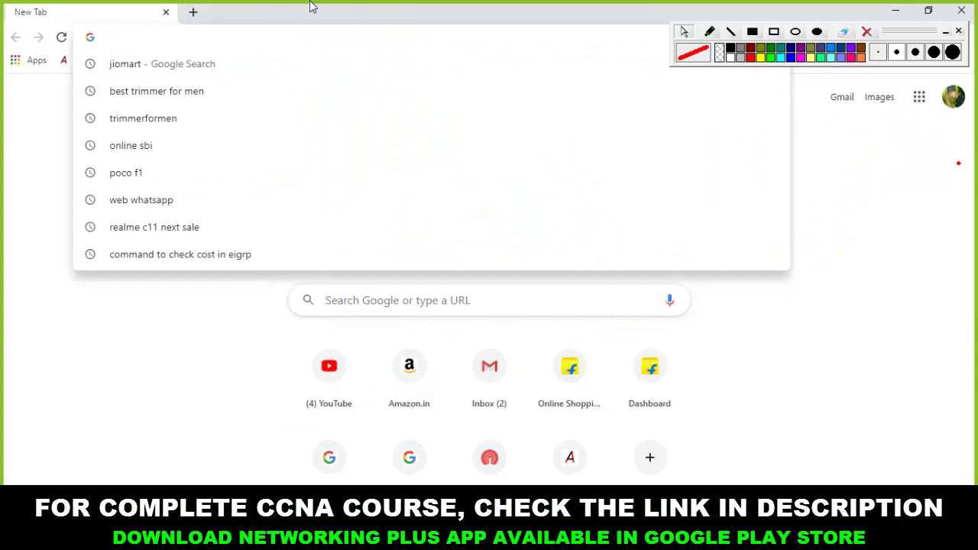
type("we")
key("Right")
key("Return")
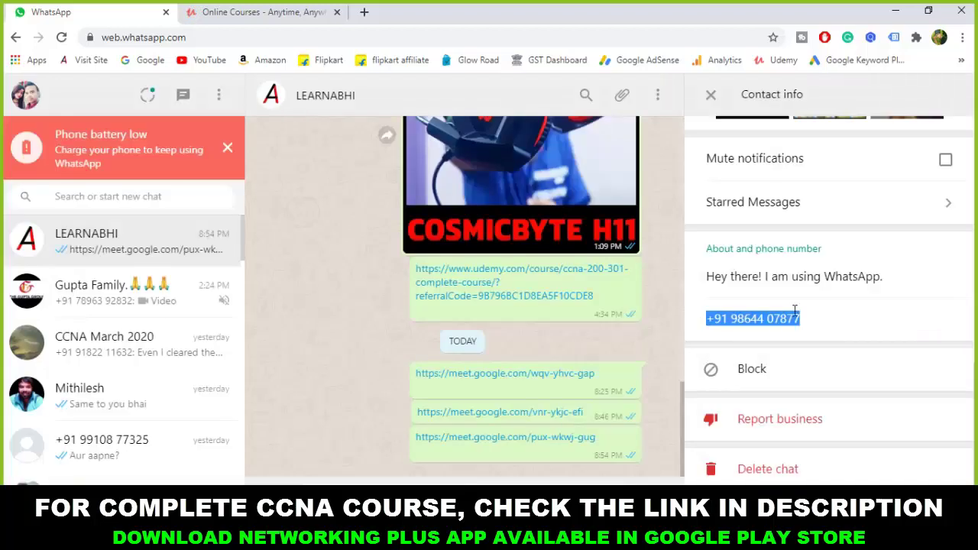
Highlight the phone number in the LEARNABHI contact info several times to point it out.
left_click(797, 310)
left_click_drag(807, 324, 709, 320)
left_click(812, 323)
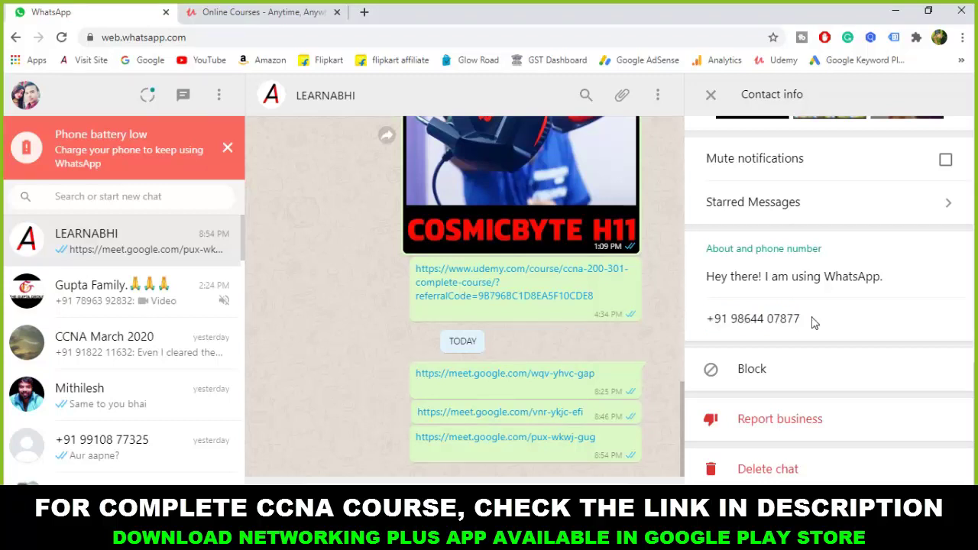
left_click_drag(828, 323, 704, 320)
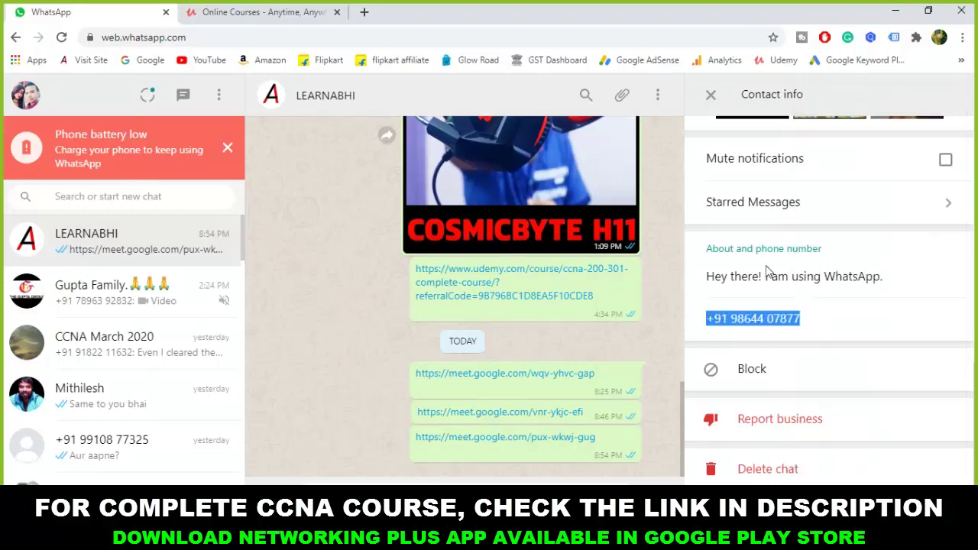
left_click(810, 326)
left_click_drag(814, 322, 704, 320)
left_click(811, 325)
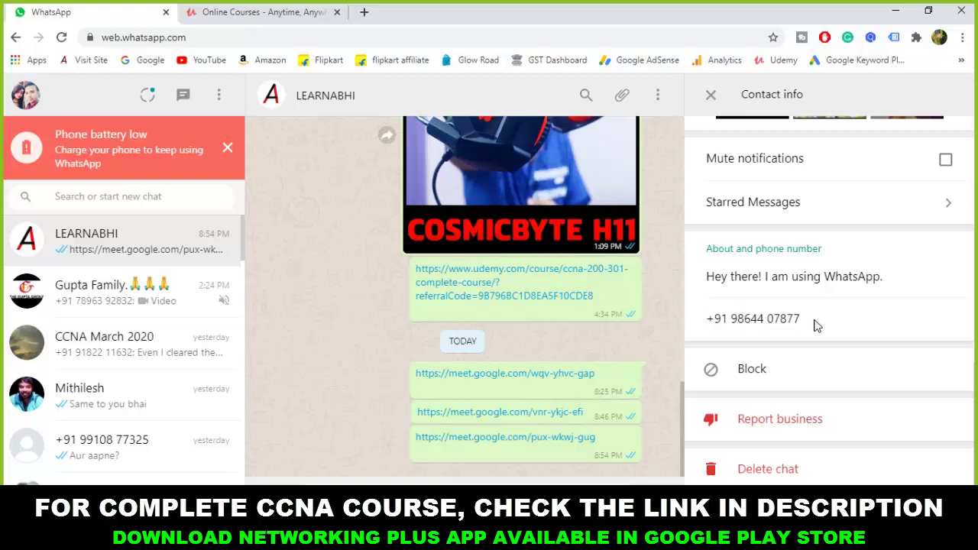
left_click_drag(821, 322, 704, 319)
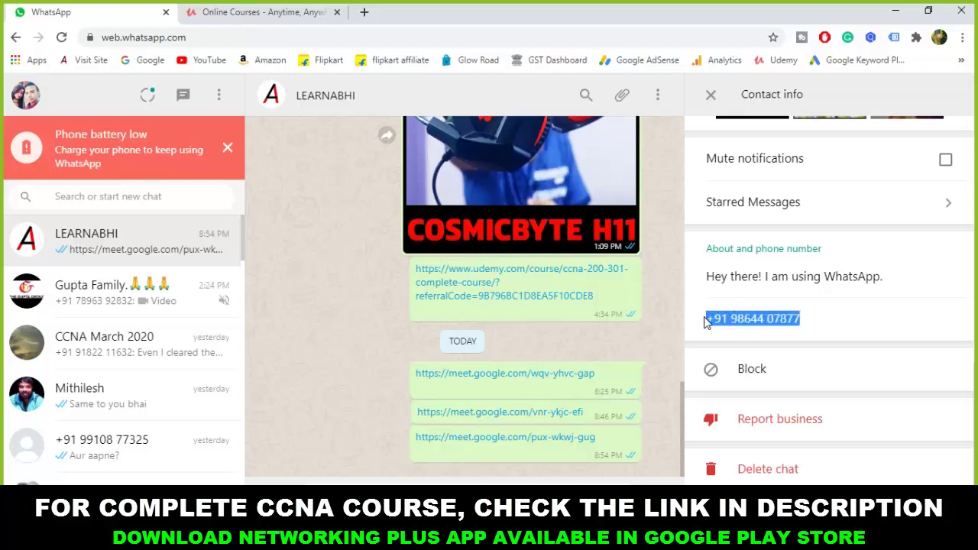
left_click(825, 326)
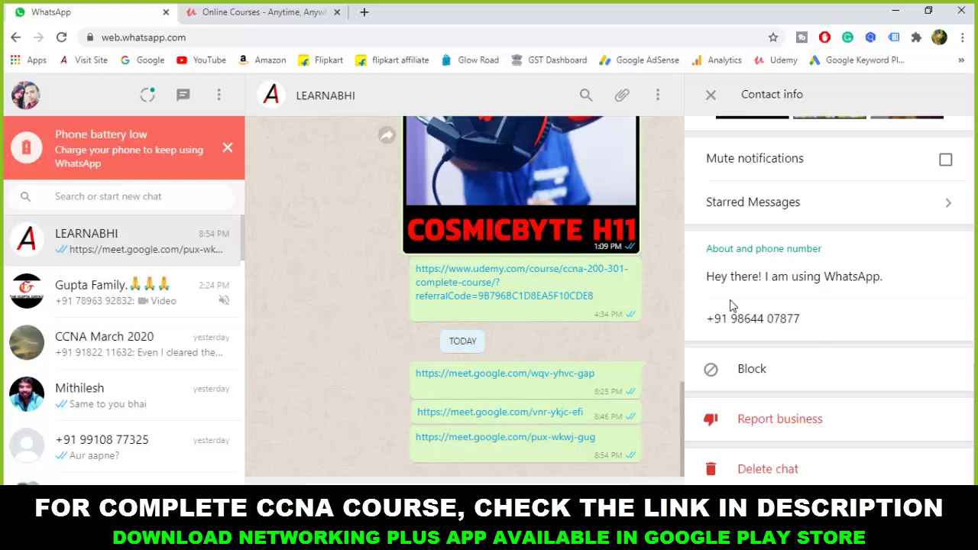
triple_click(778, 315)
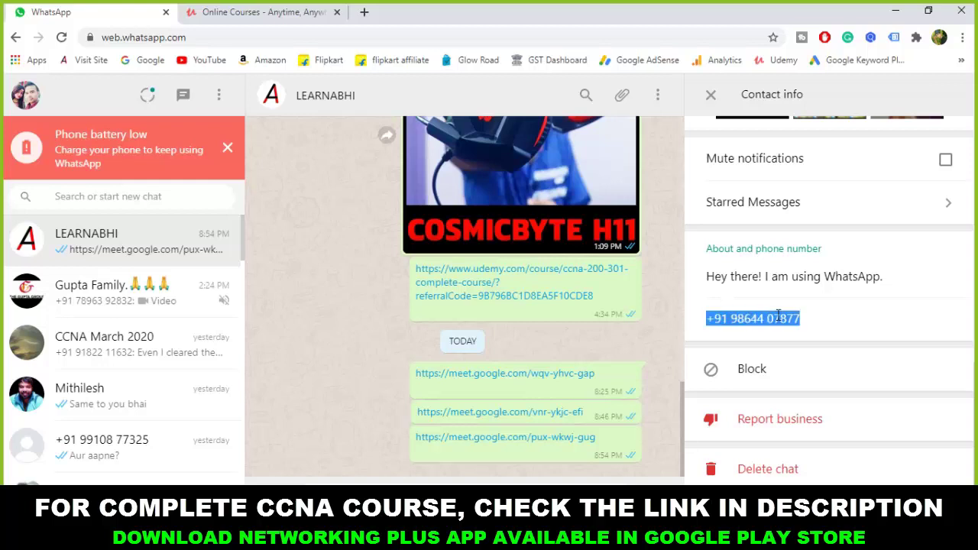
left_click(819, 328)
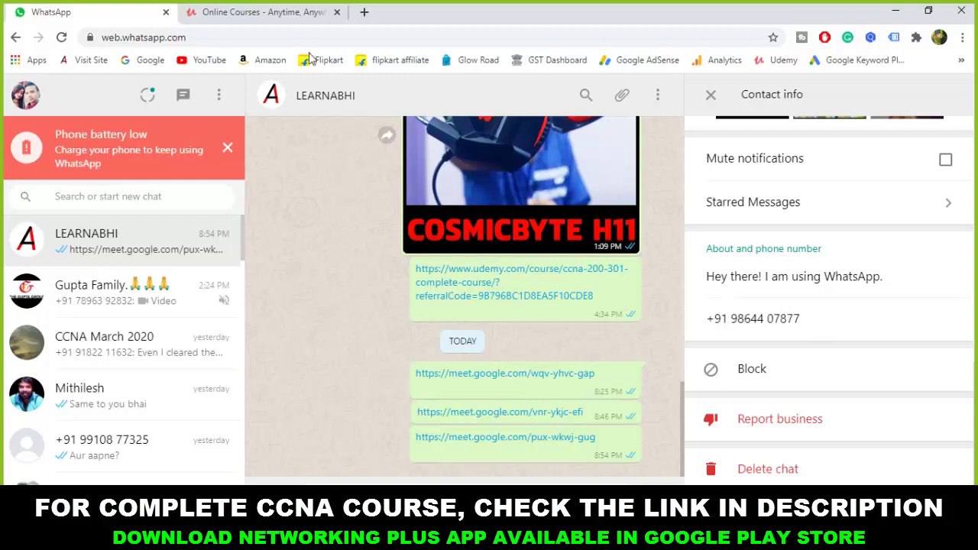
Switch to the Udemy instructor courses page and look through the course list for the CISCO CCNA 200-301 course.
left_click(259, 12)
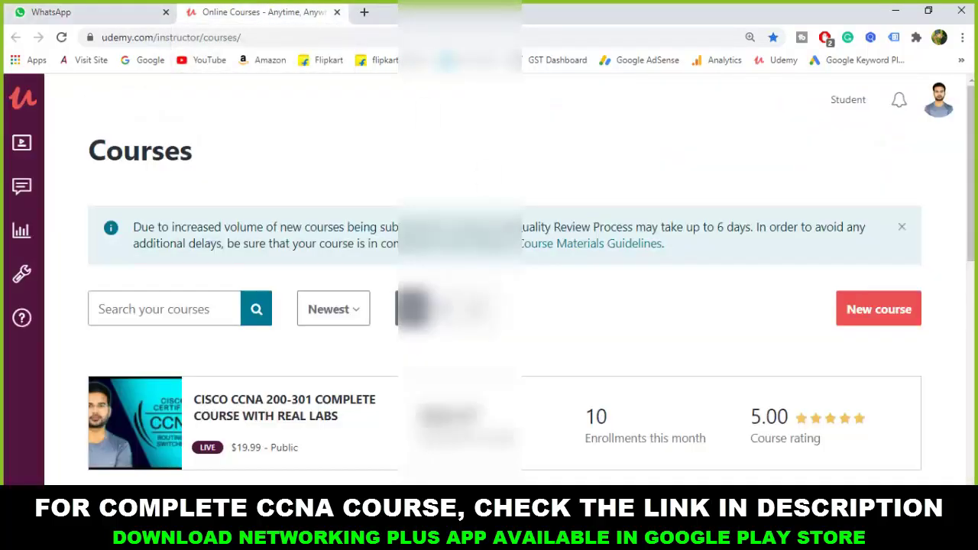
scroll(203, 278, "down", 2)
mouse_move(186, 270)
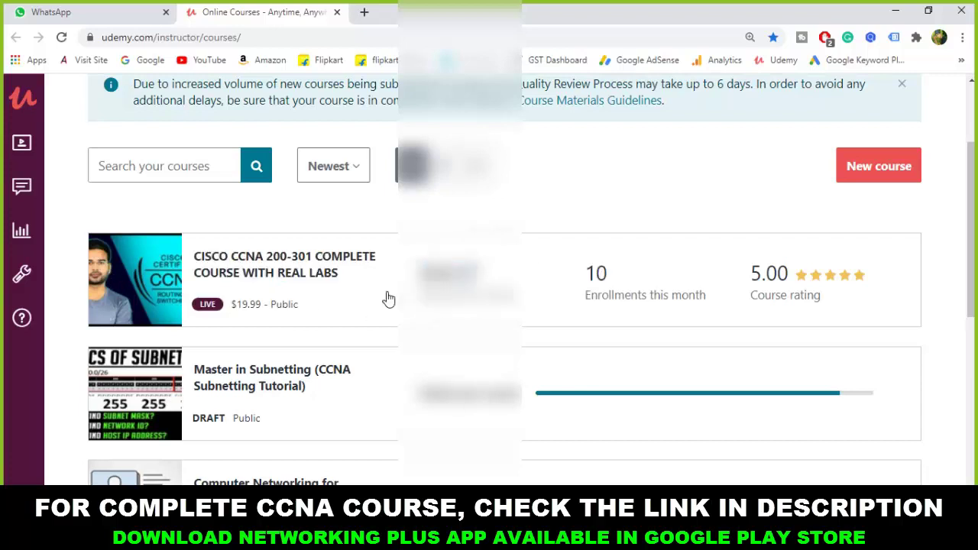
scroll(567, 215, "up", 2)
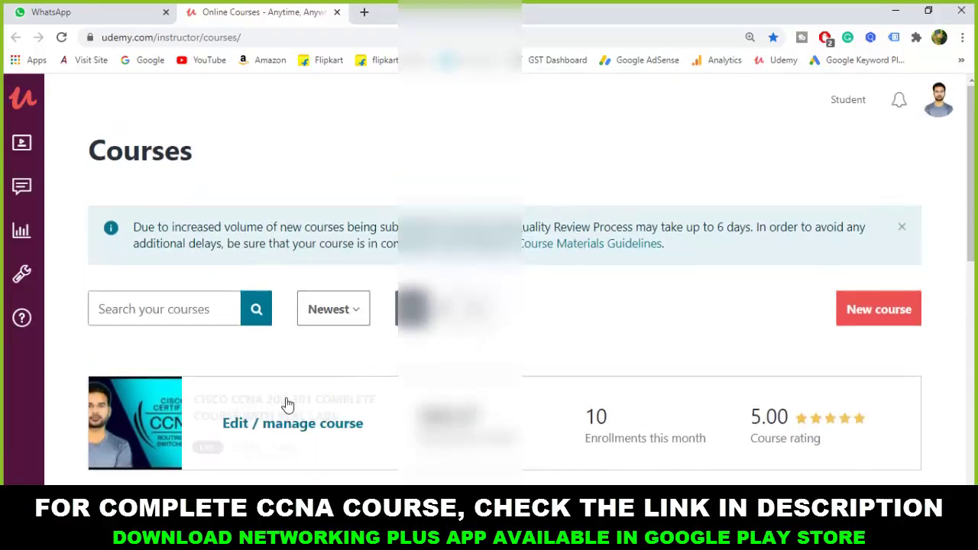